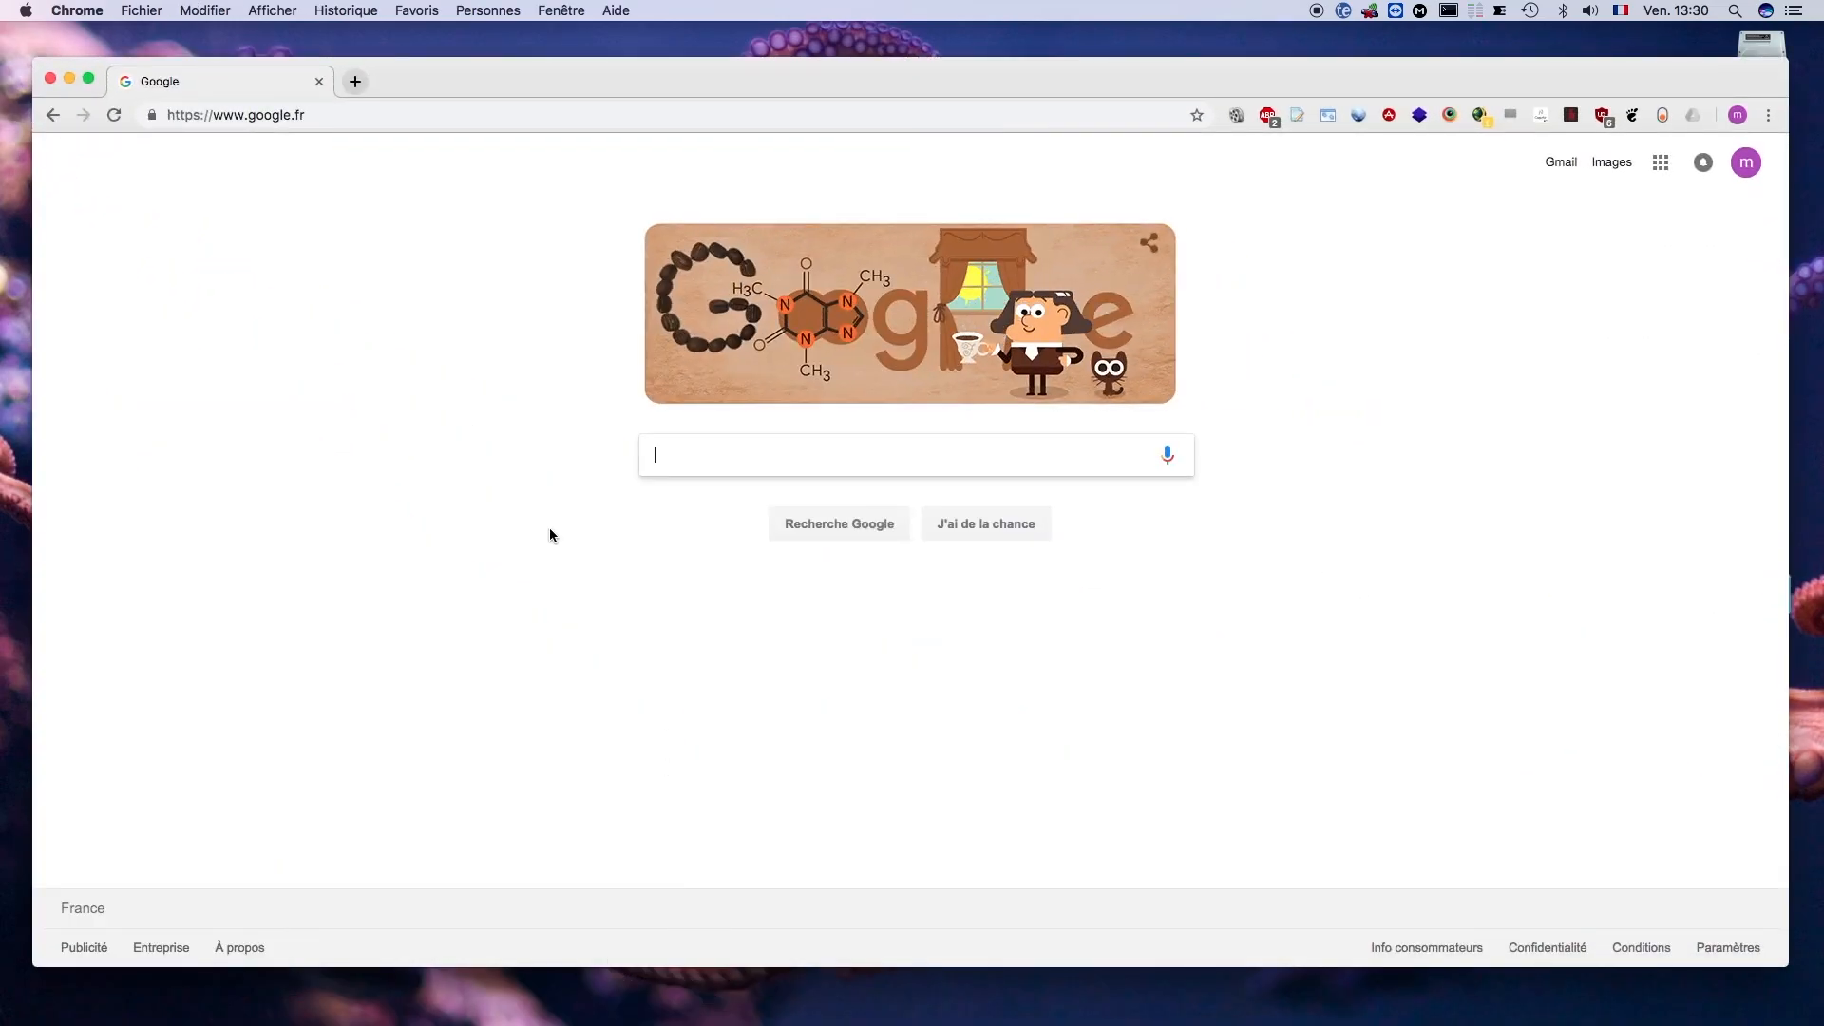
- Search Google for "octoprint" and open the official OctoPrint website from the results
type("octoprint")
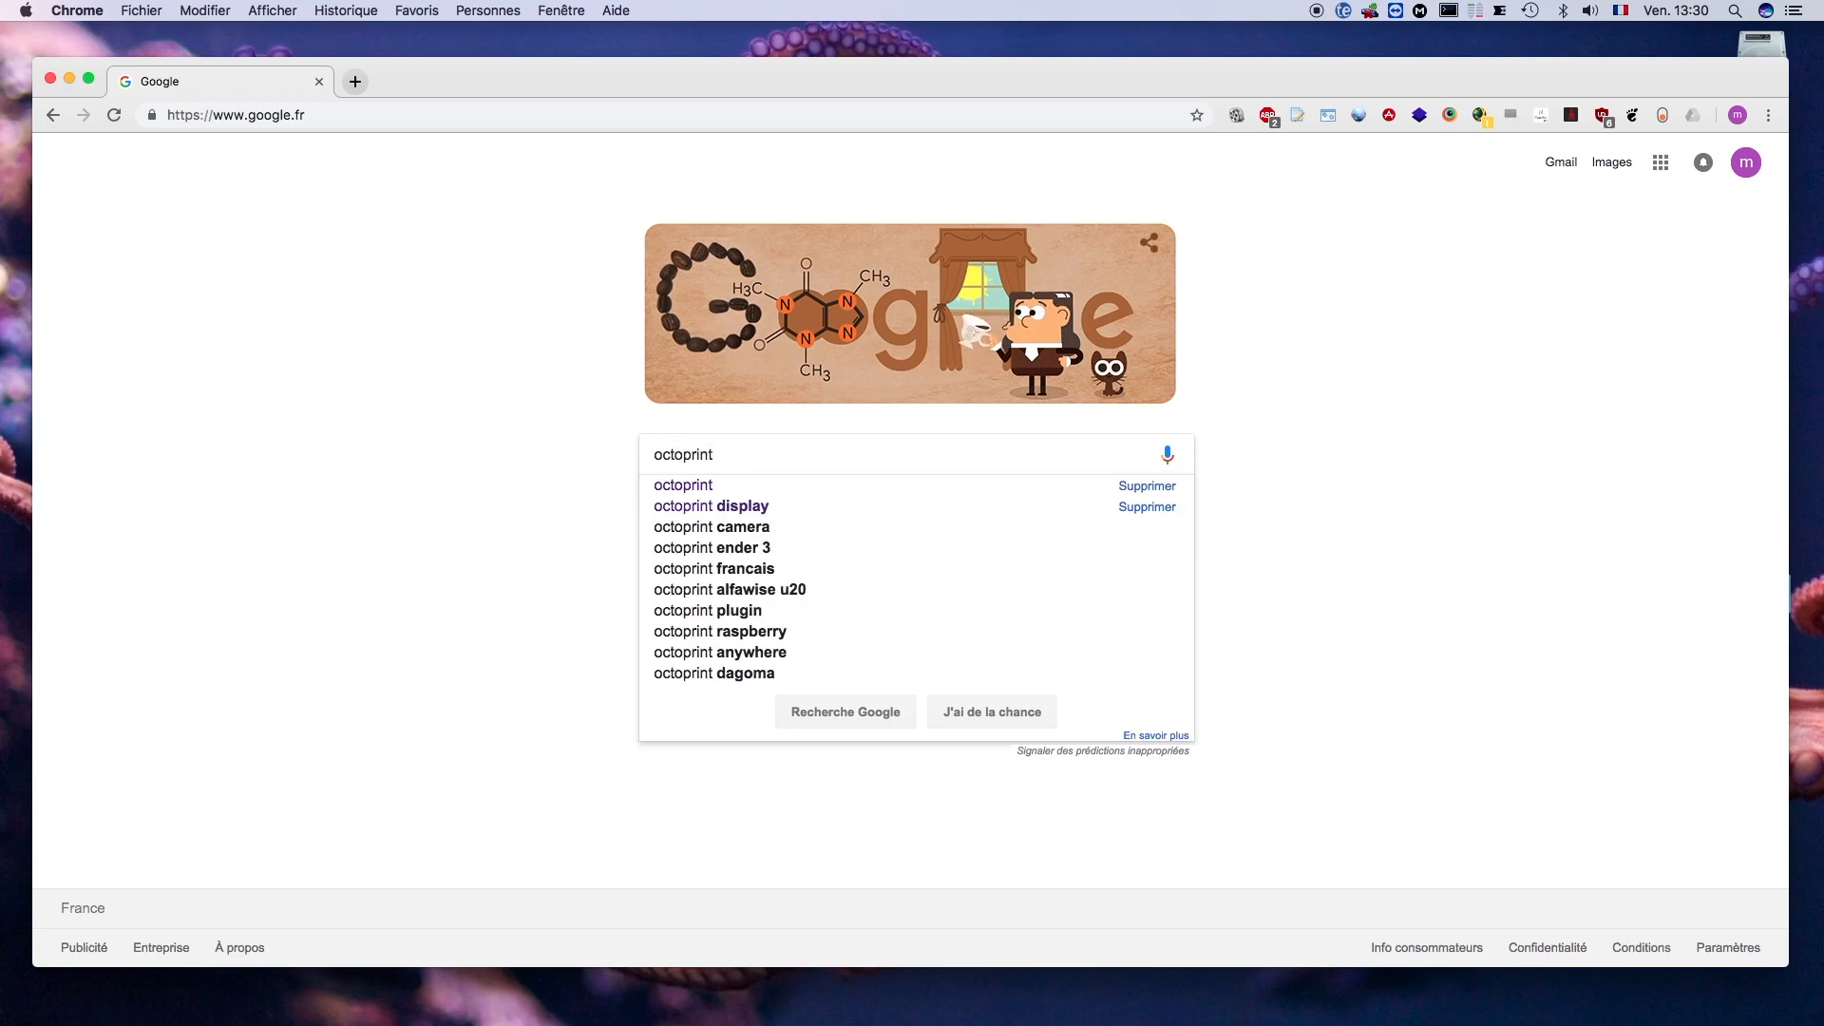
key("Return")
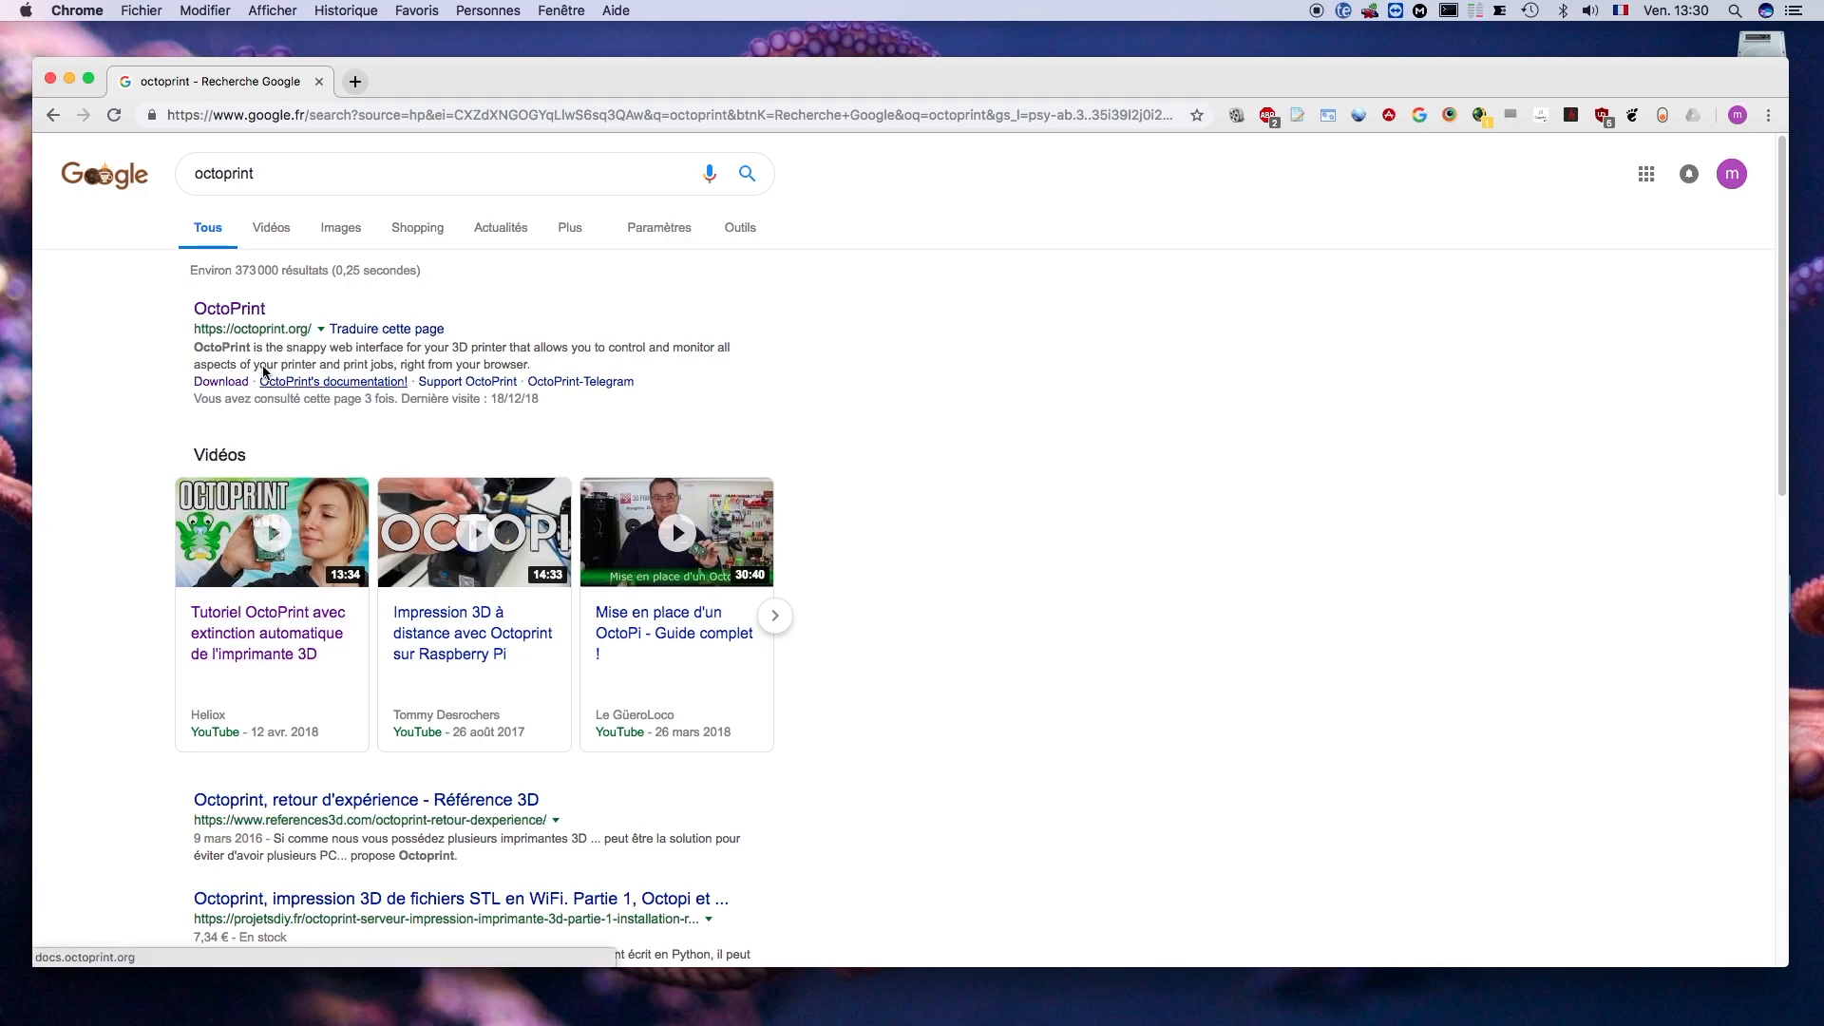
left_click(213, 313)
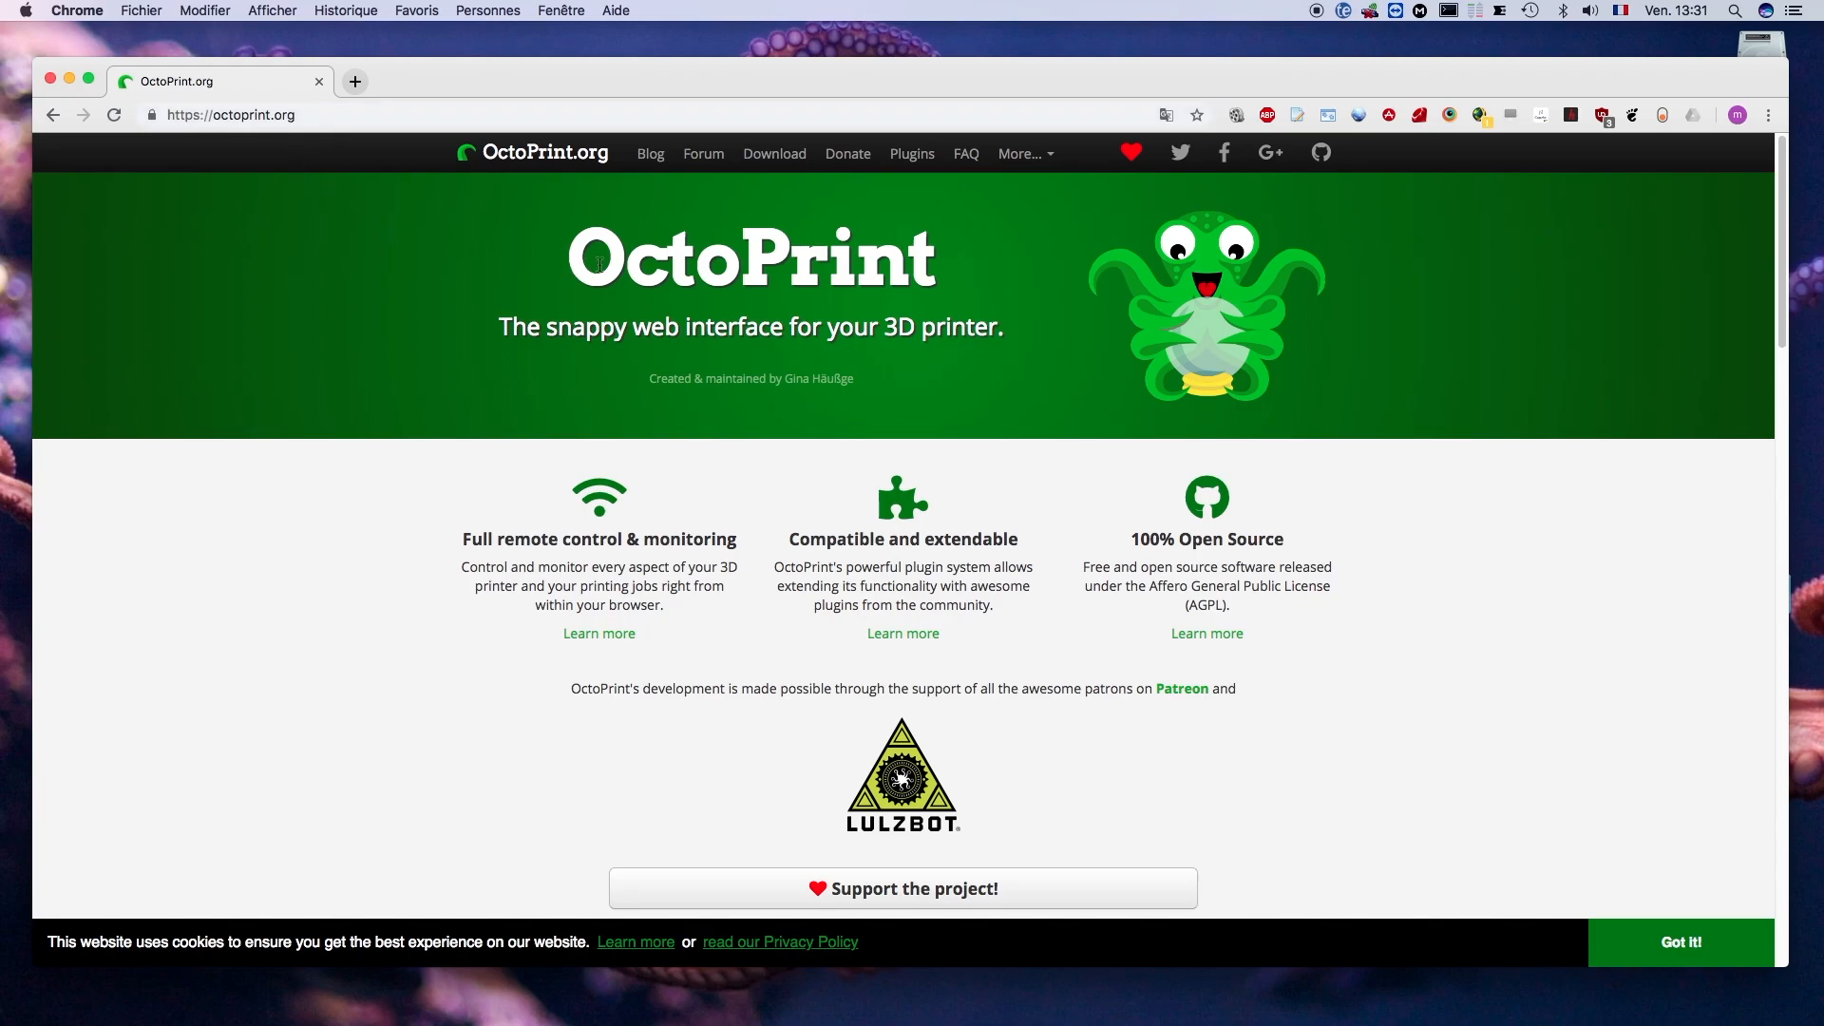
- Download the OctoPi 0.15.1 image from the OctoPrint site's download page
left_click(774, 156)
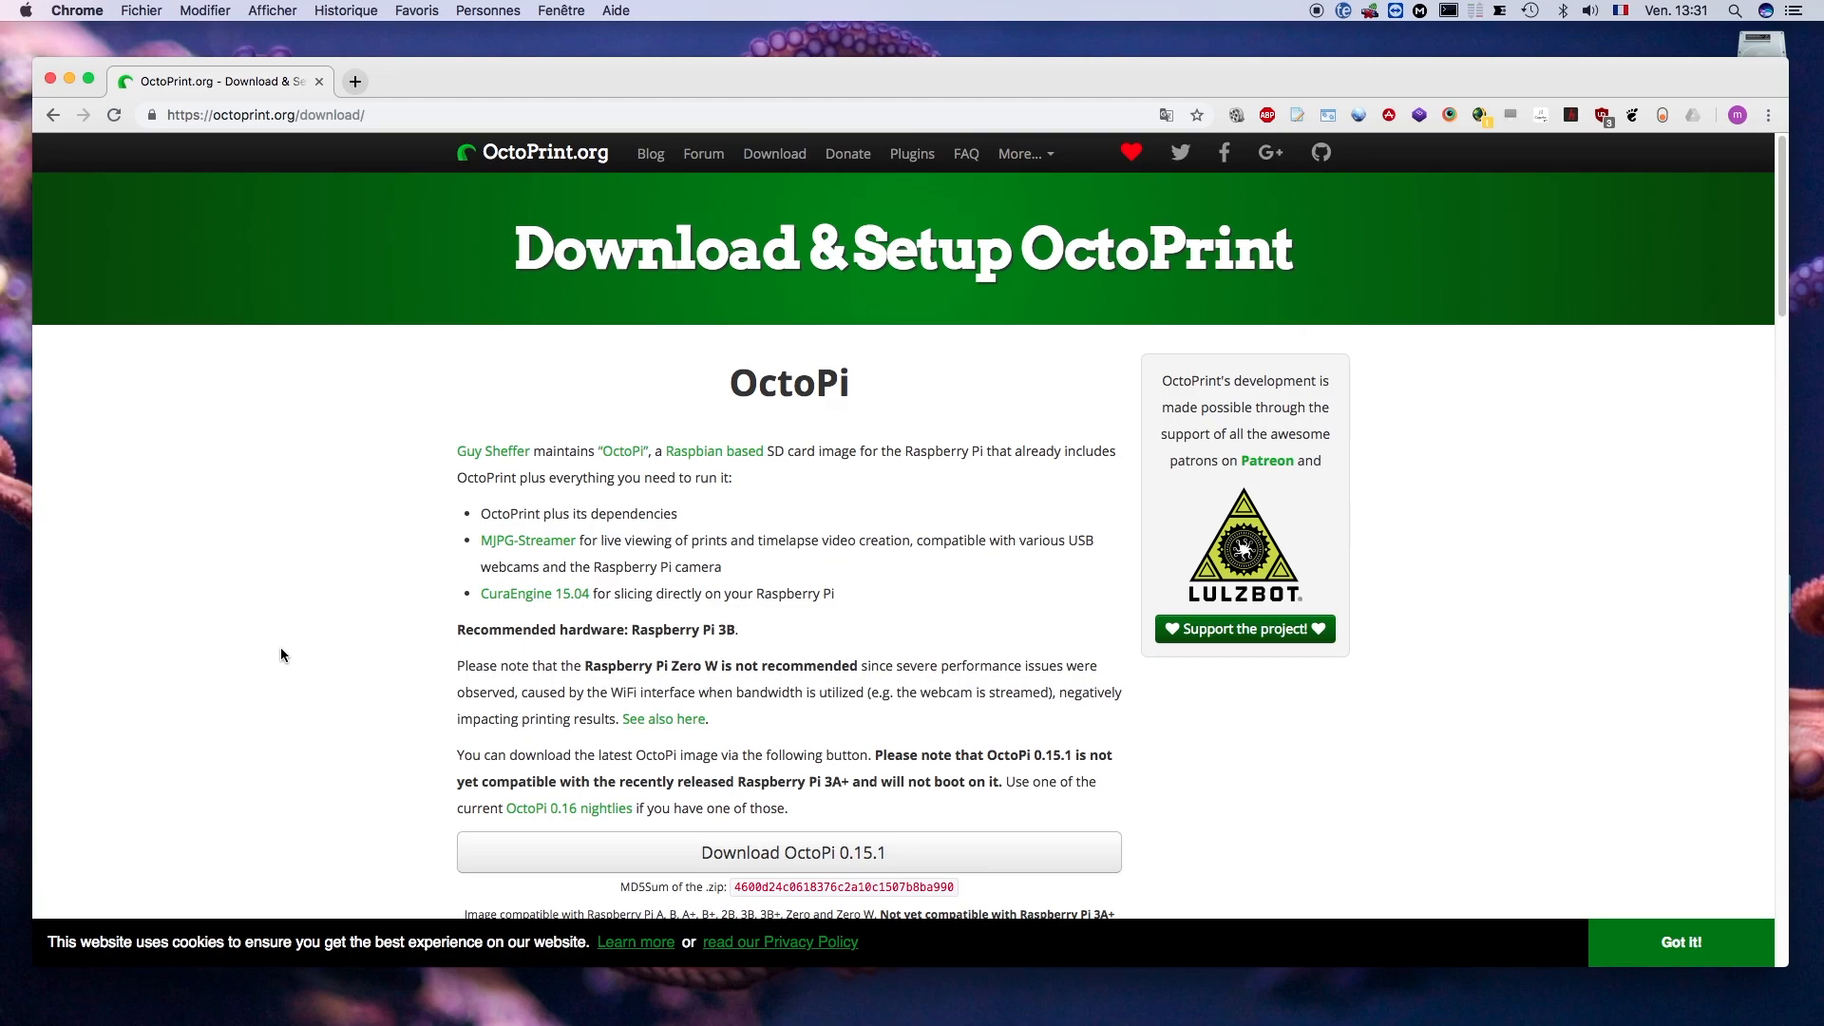
scroll(682, 700, "down", 3)
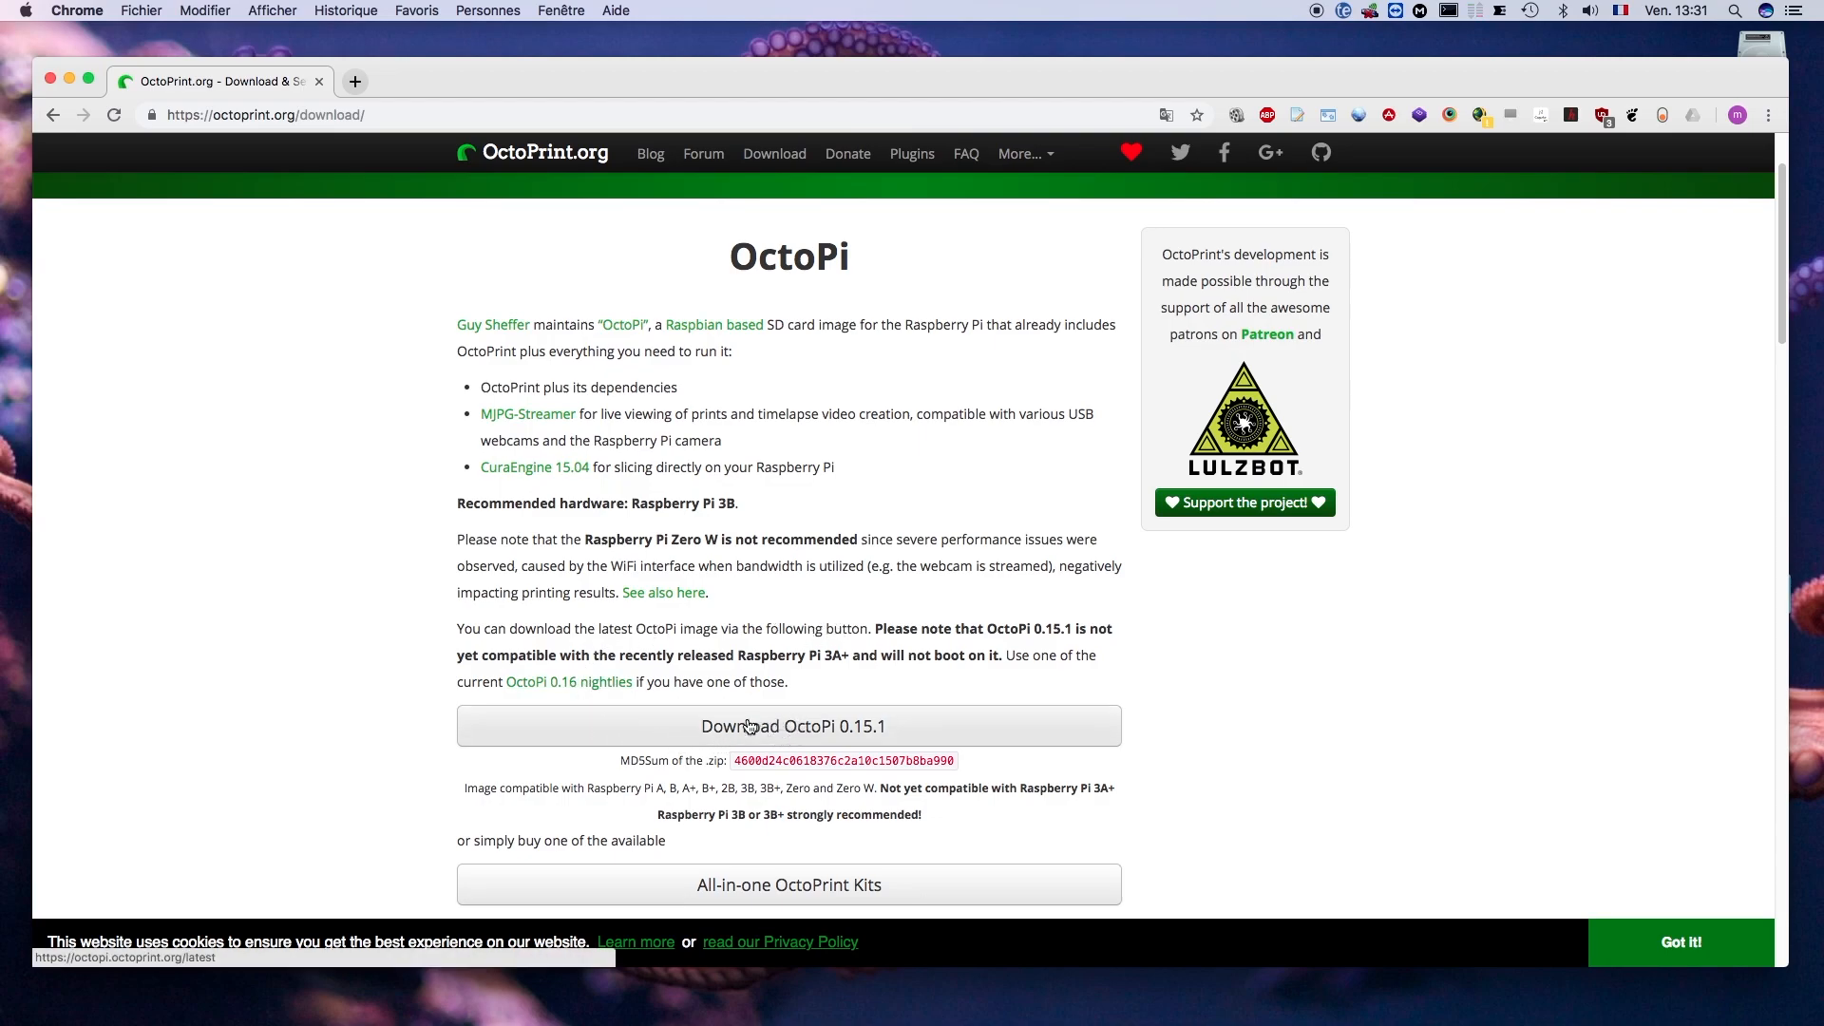
left_click(820, 727)
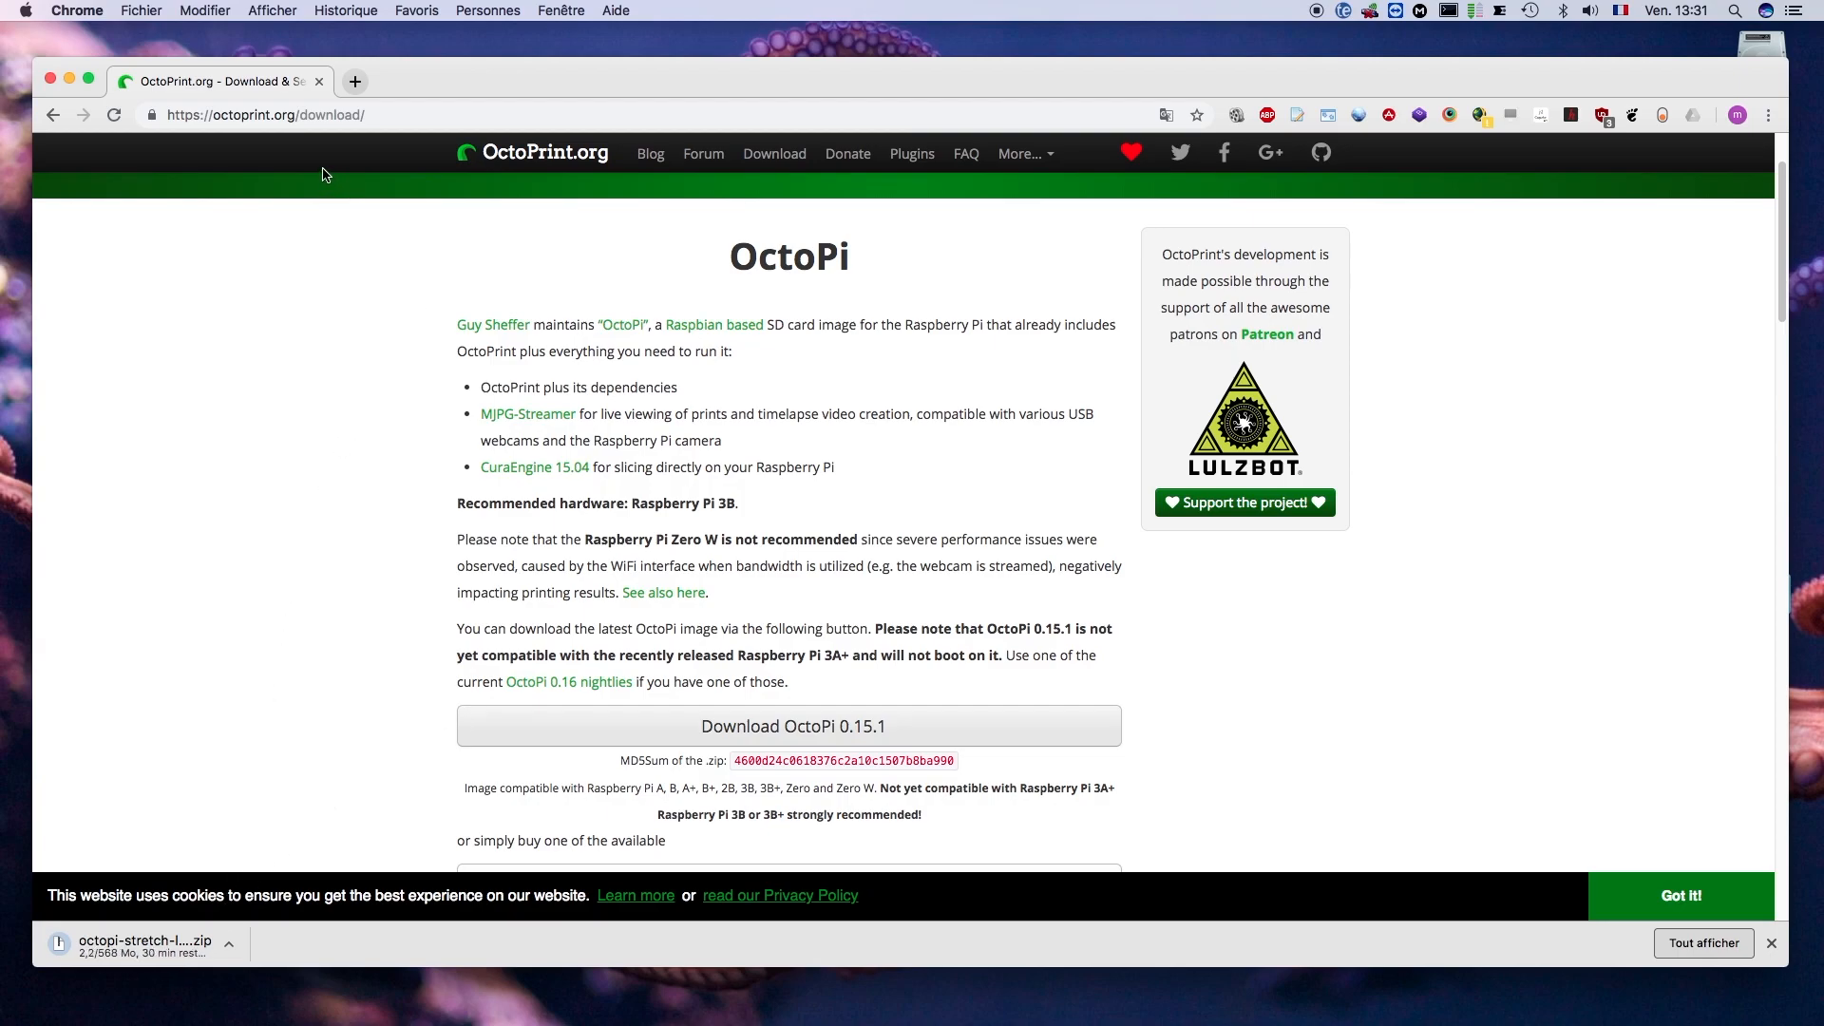
- Search the web for "etcher" and open the Etcher page on balena.io
left_click(332, 115)
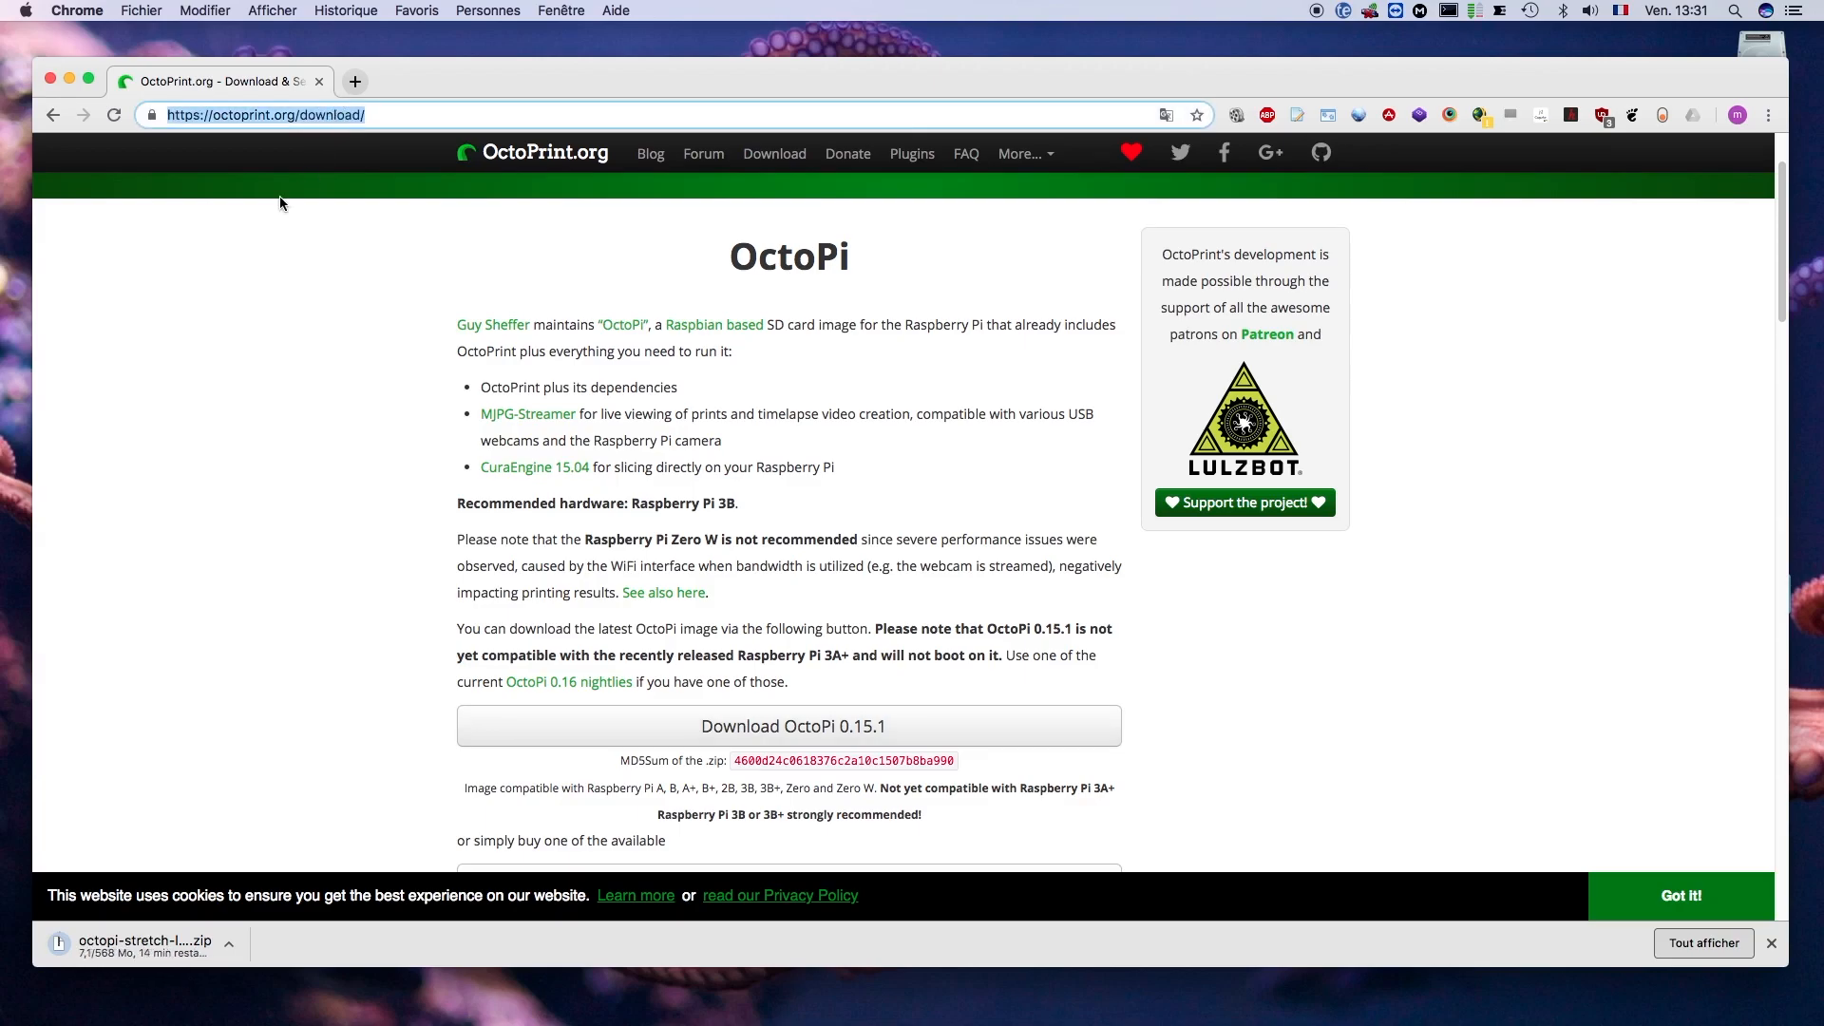
type("etcher")
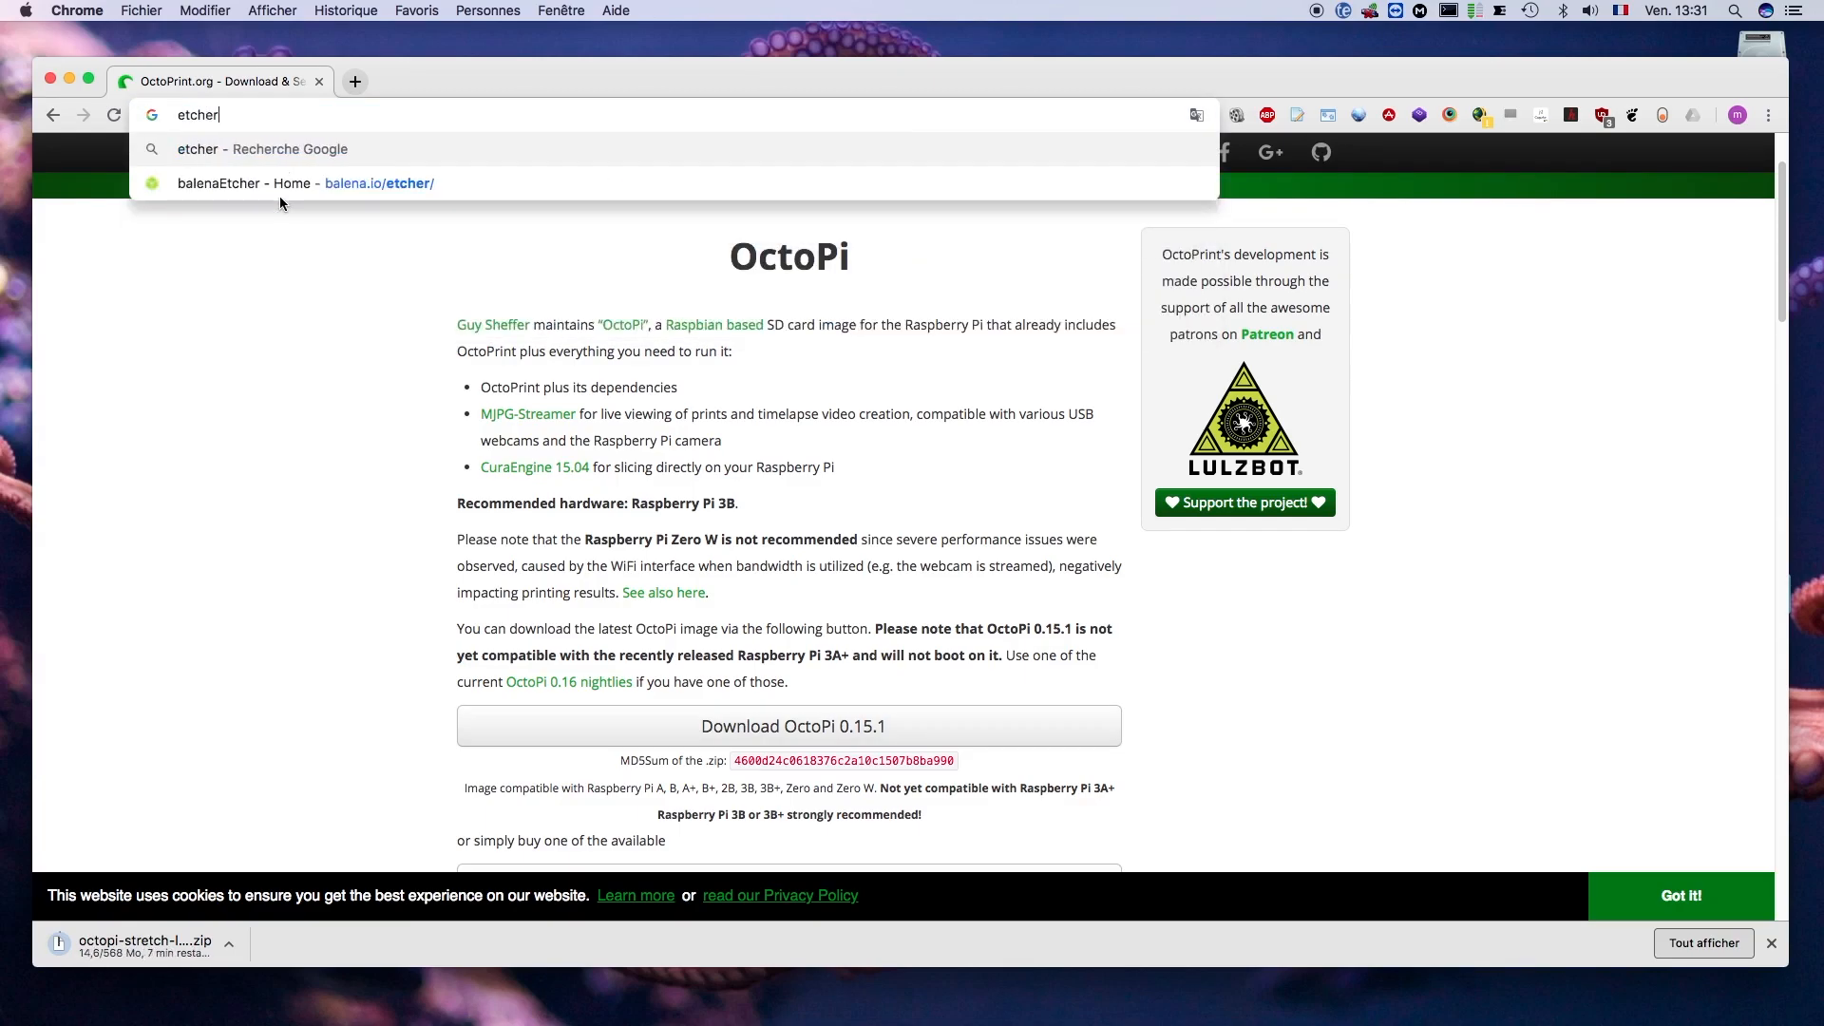
key("Return")
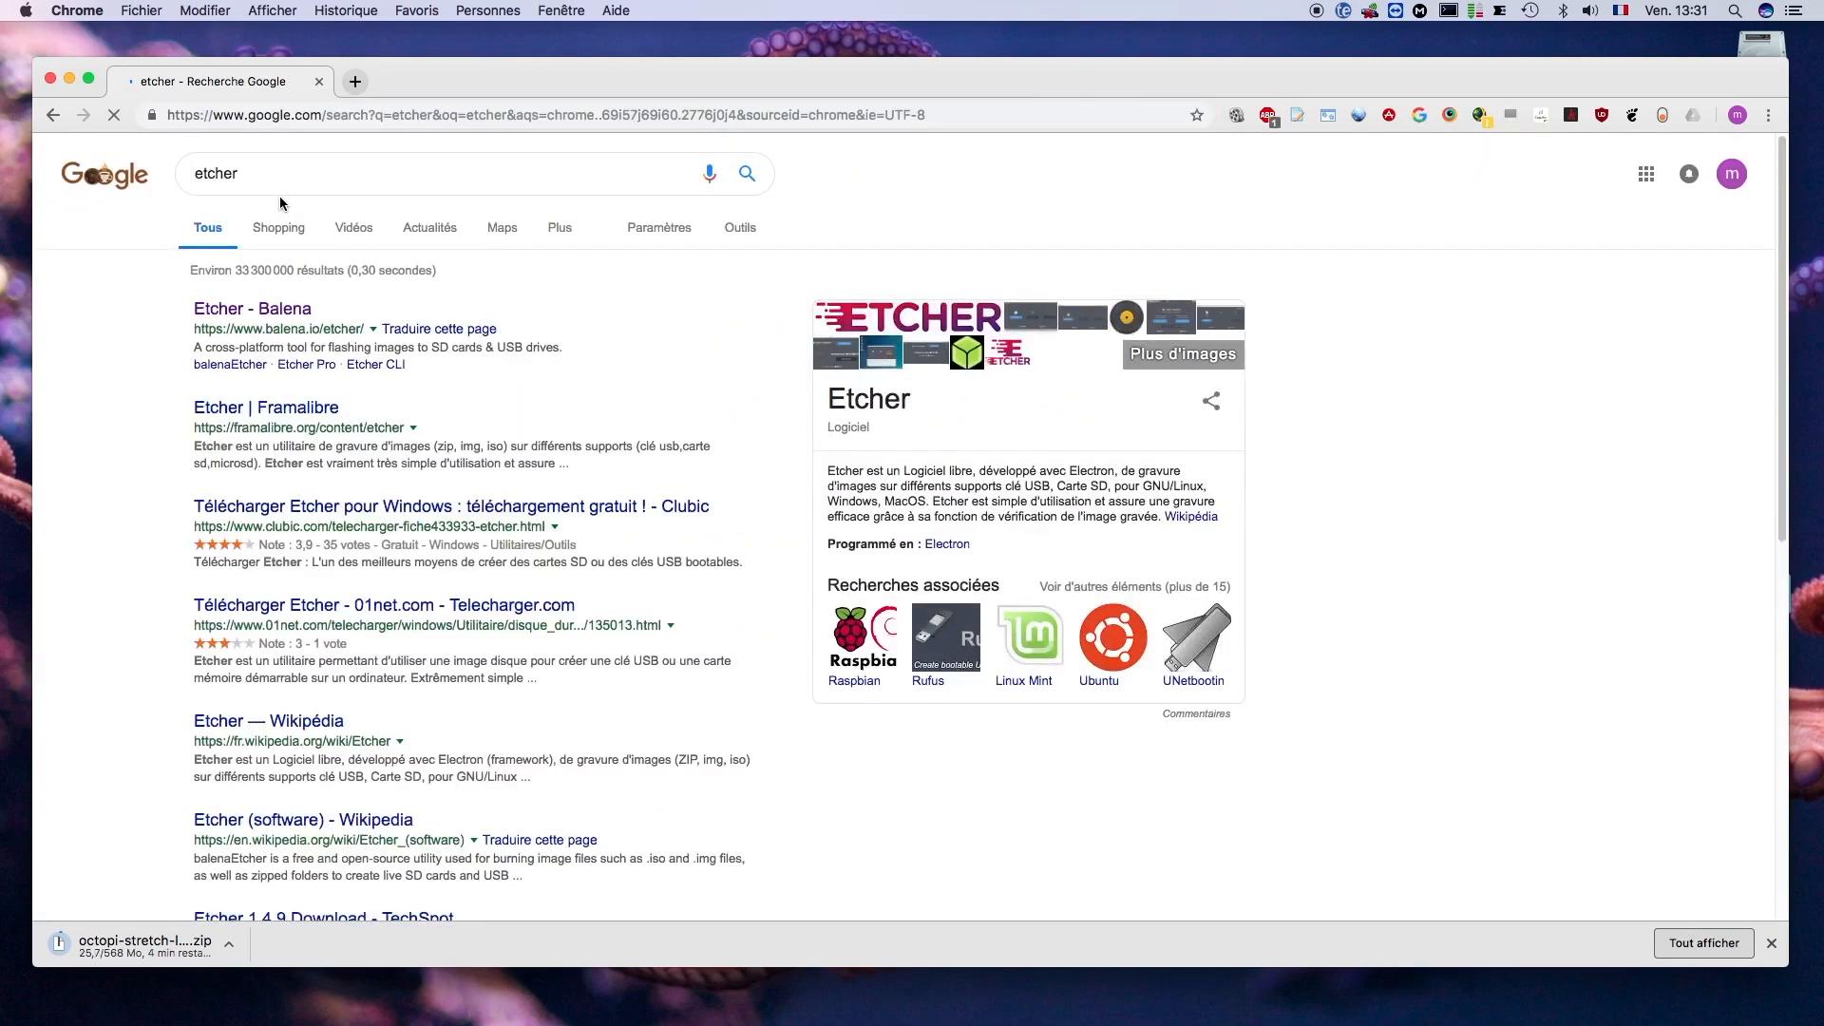
left_click(258, 316)
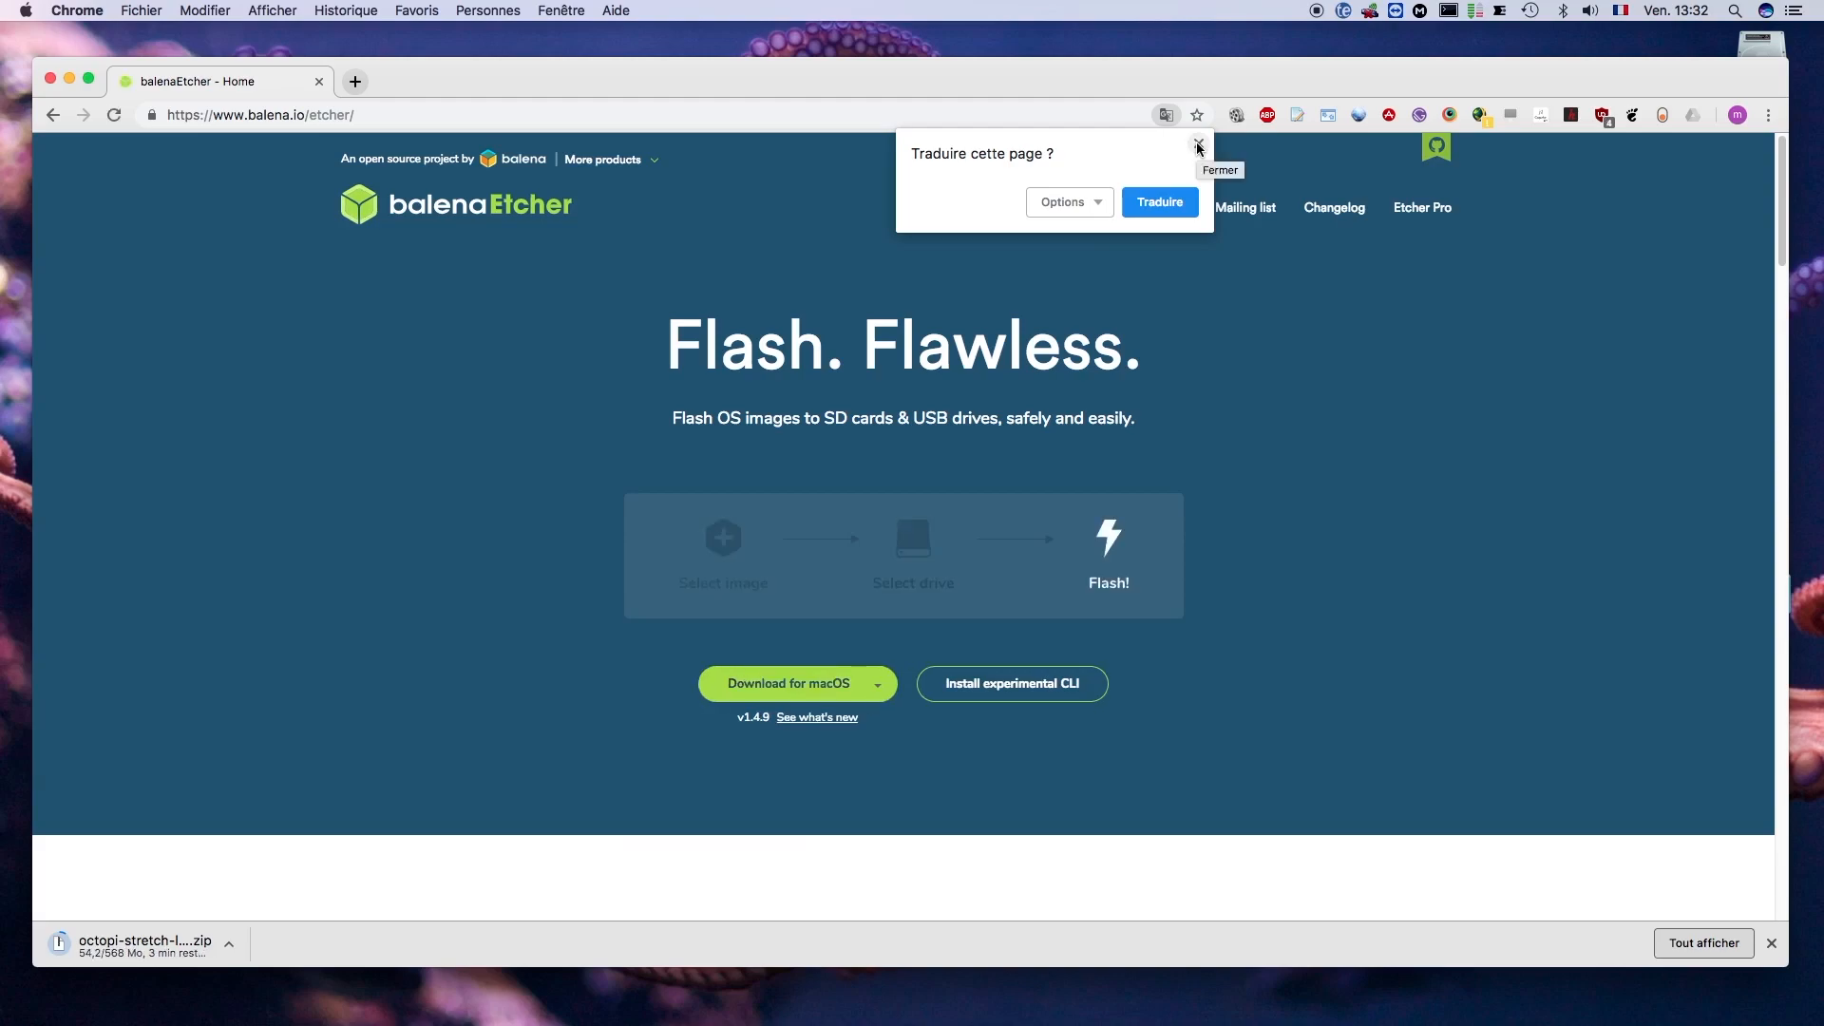
- Dismiss the translation offer and download balenaEtcher for macOS
left_click(1198, 145)
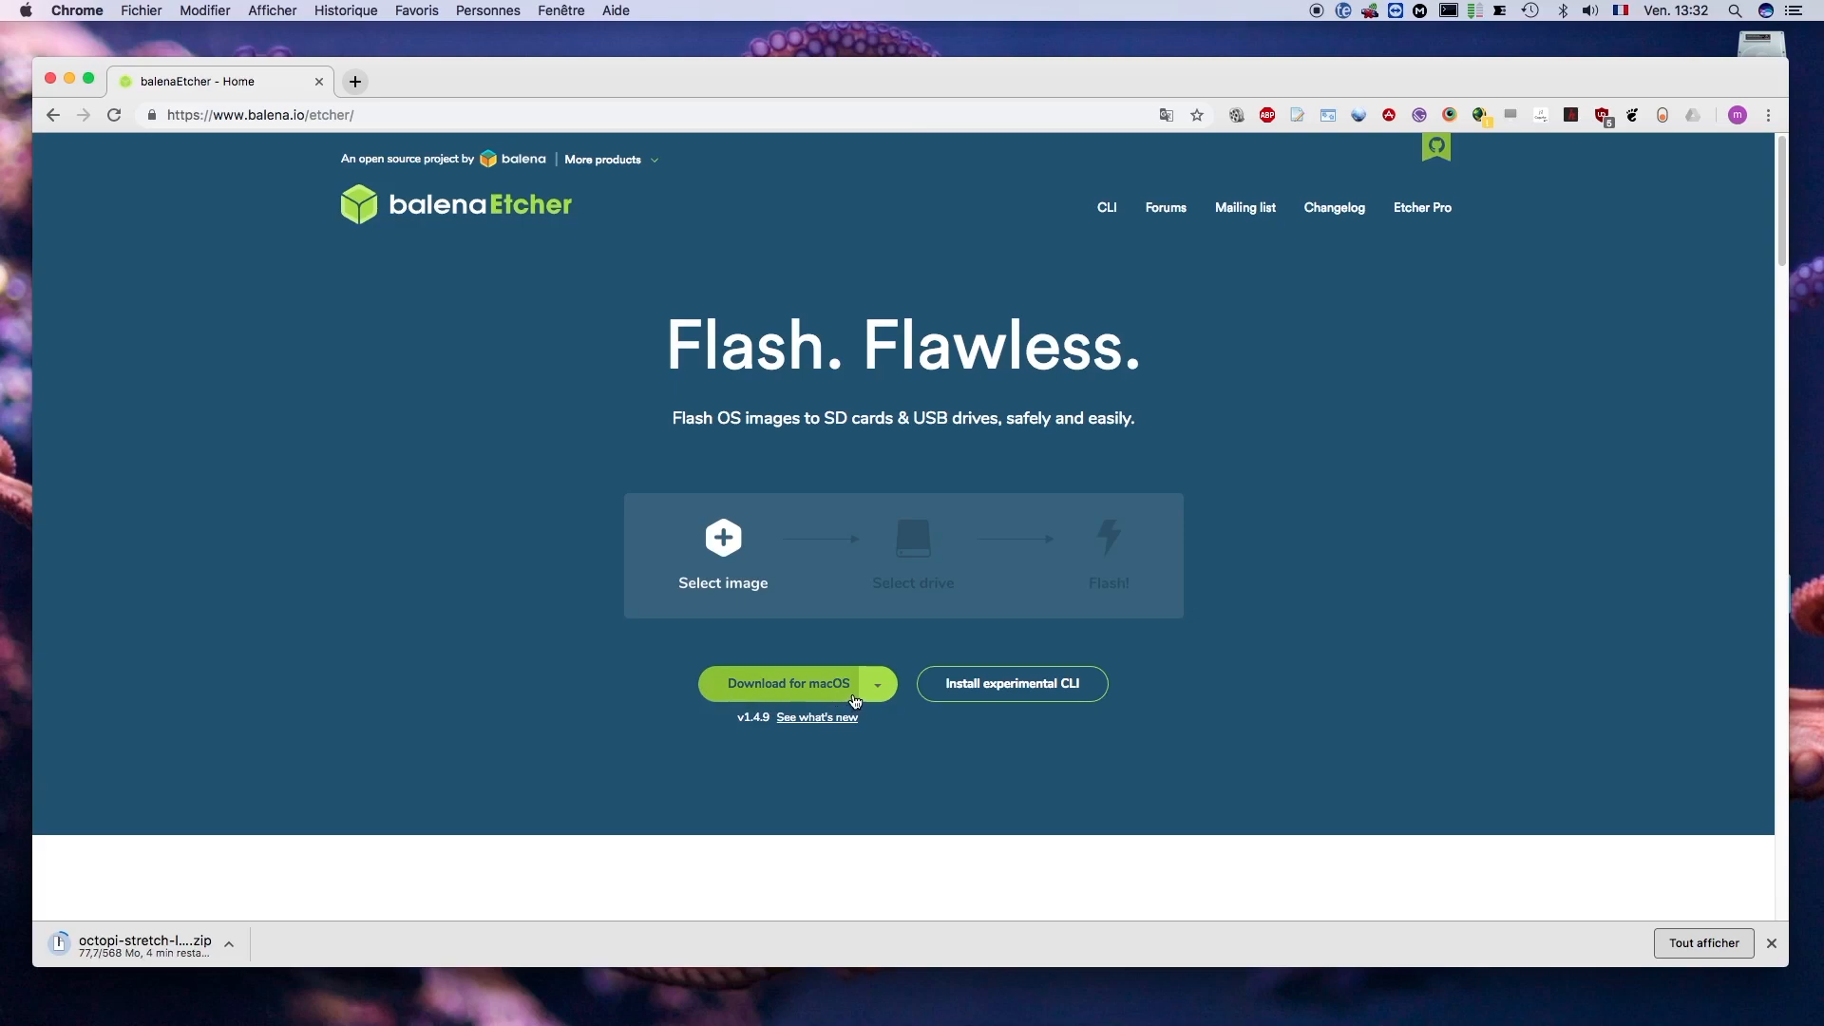
left_click(878, 692)
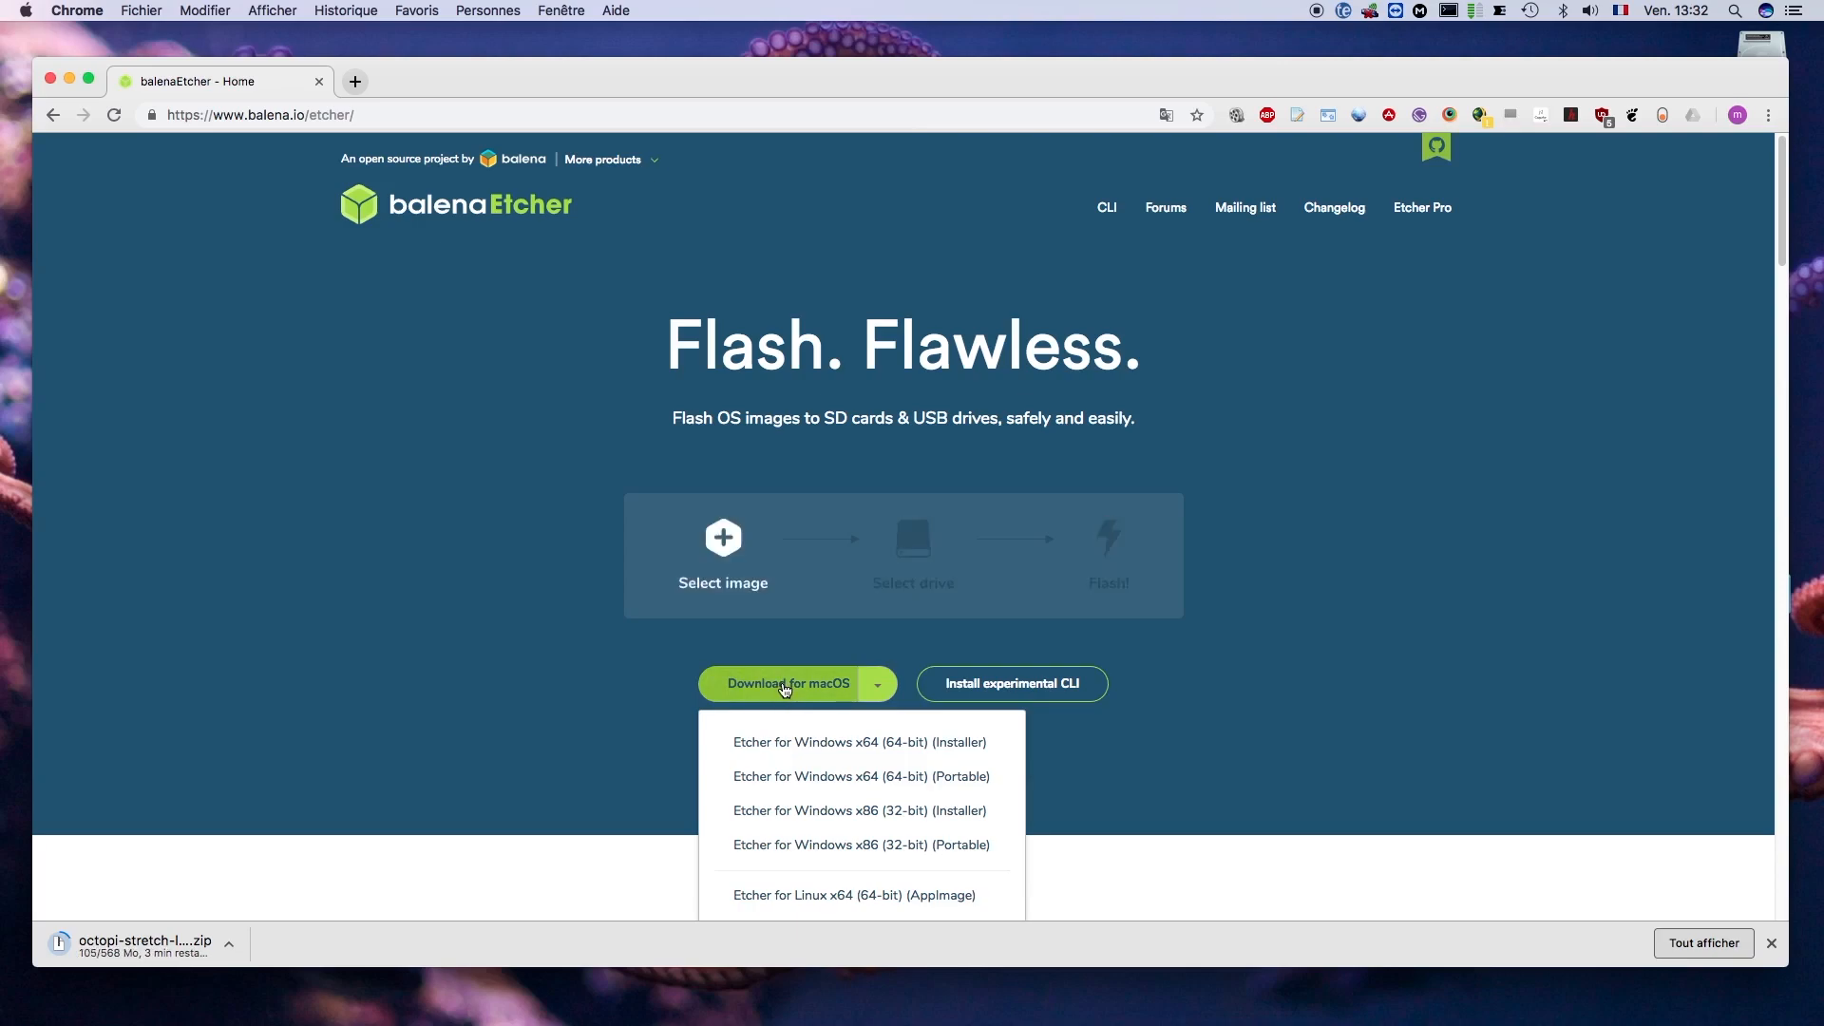
left_click(785, 686)
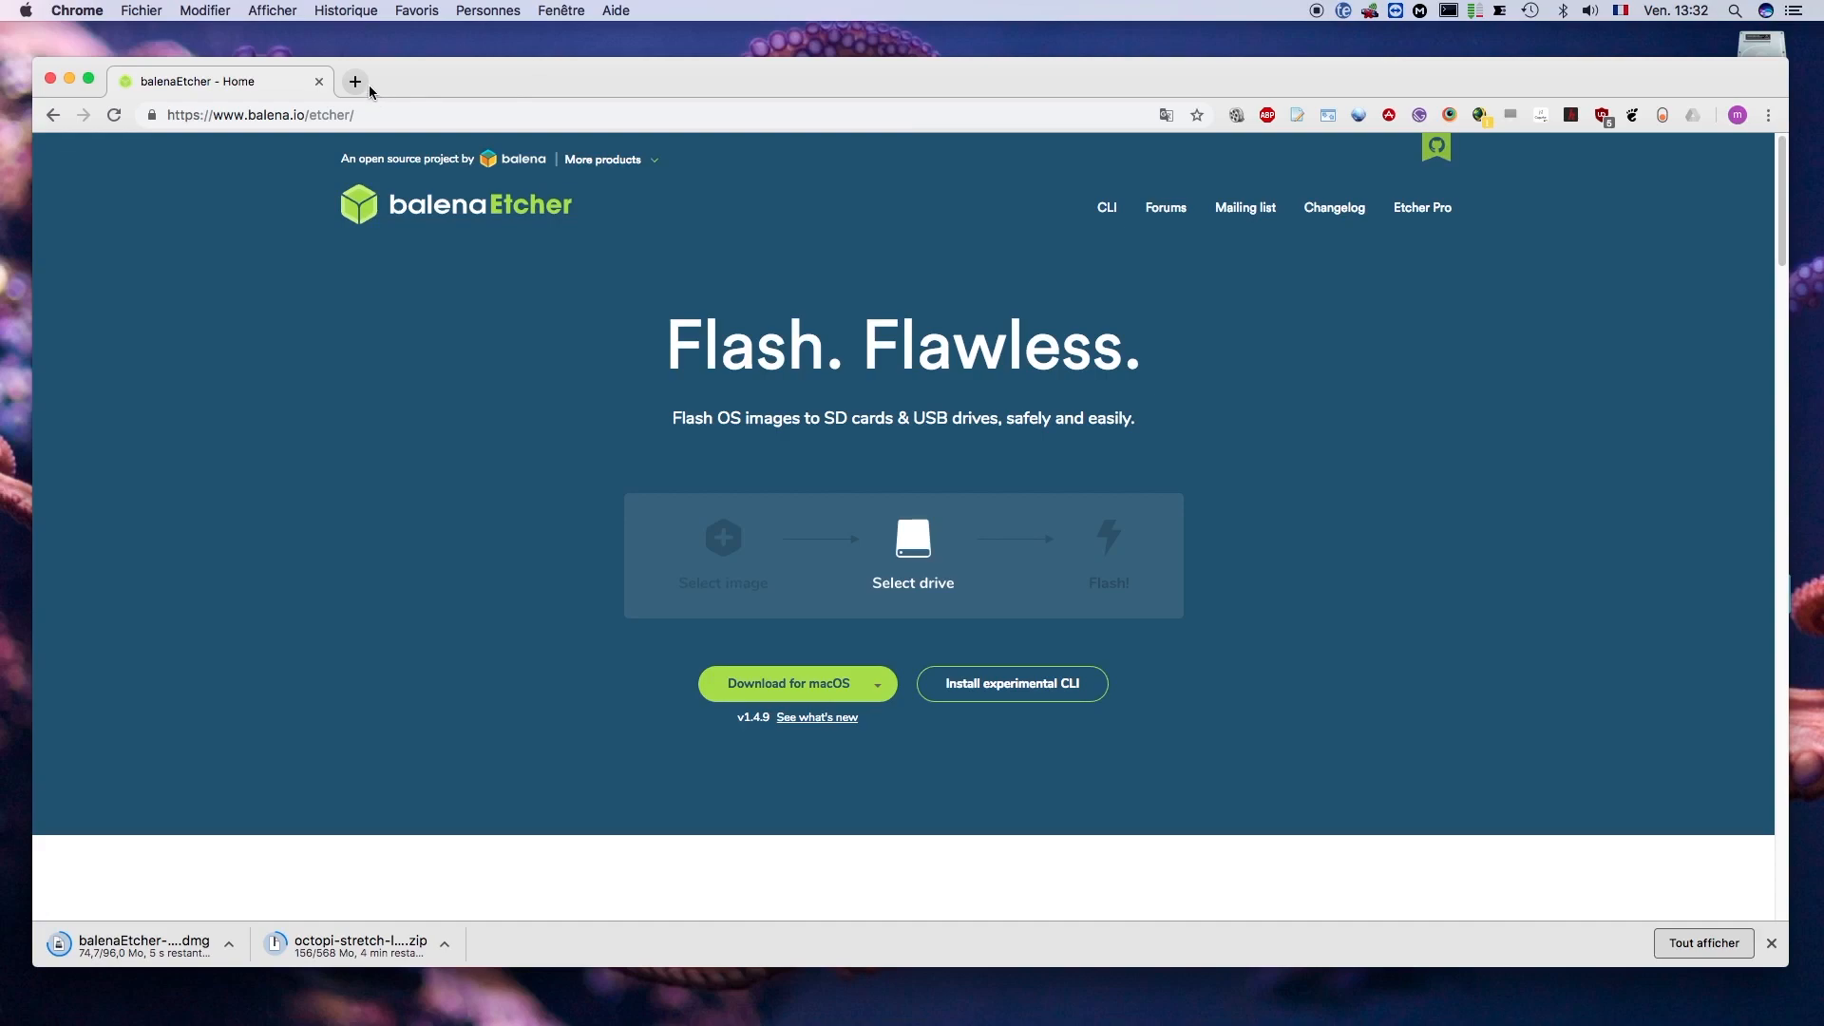
- Search the web for "atom", blocking the location request, and download the Atom editor for macOS from atom.io
left_click(313, 115)
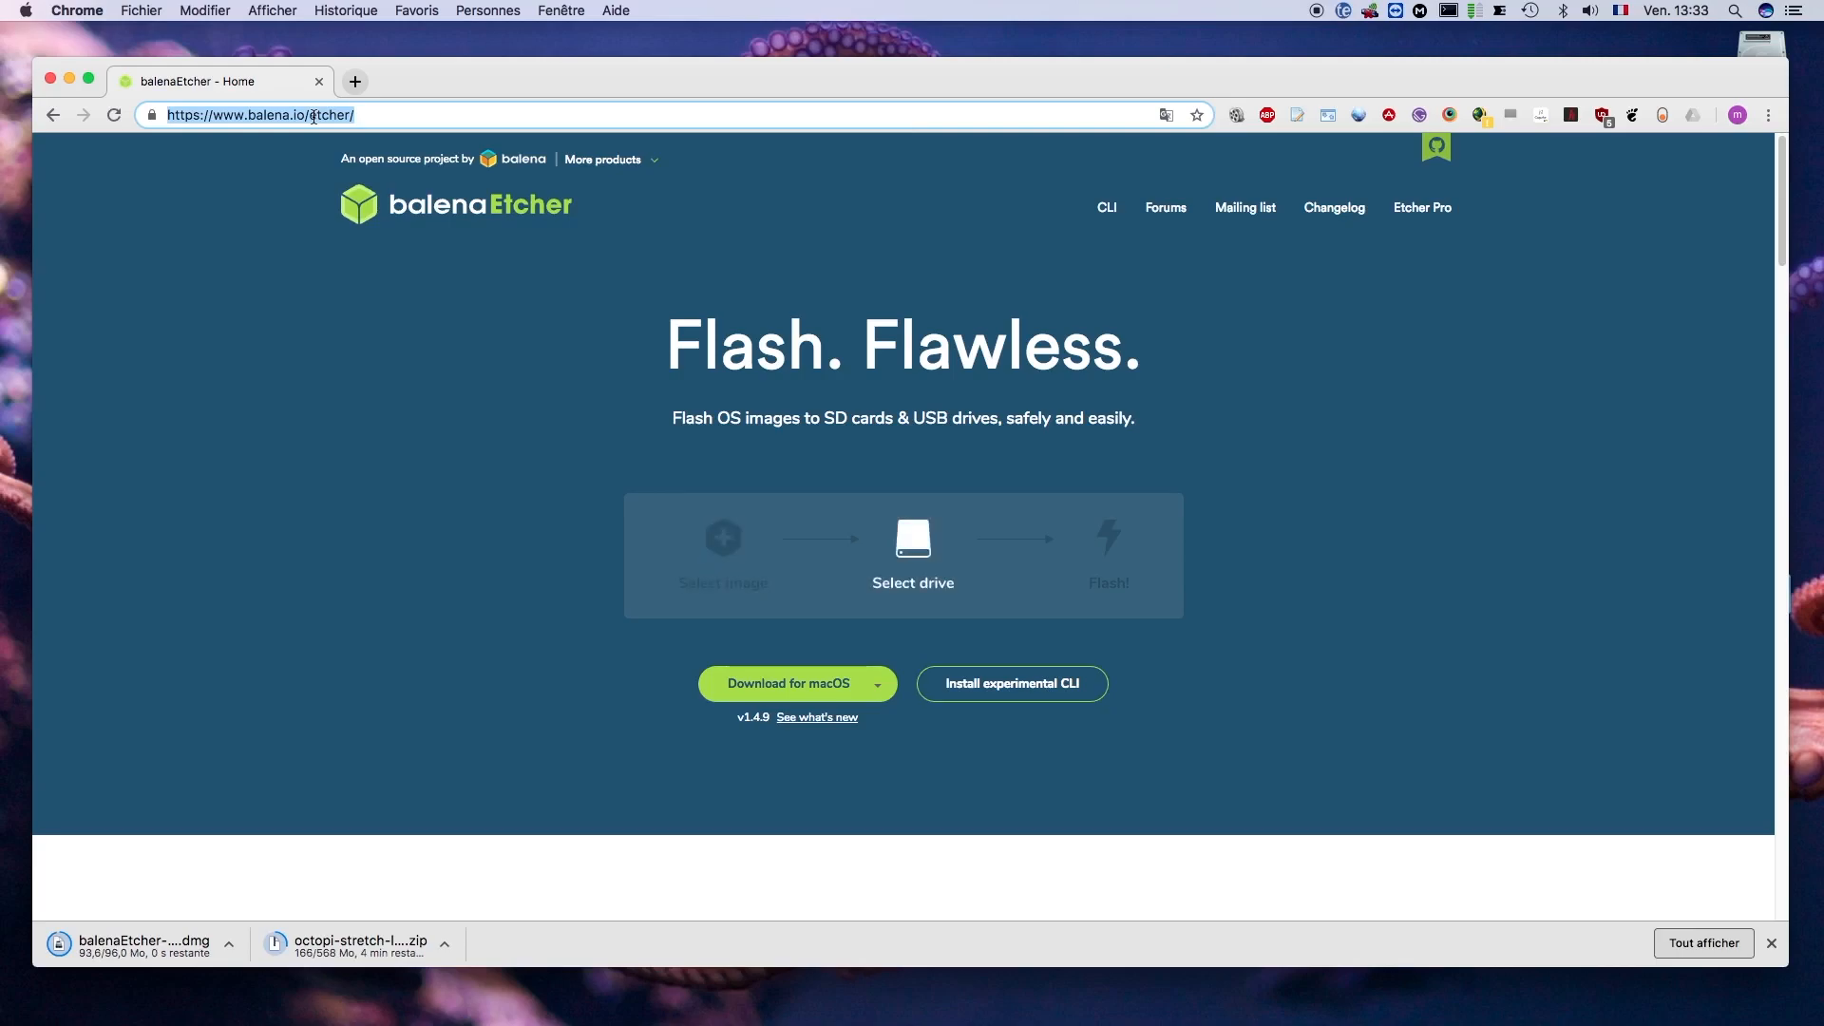
type("at")
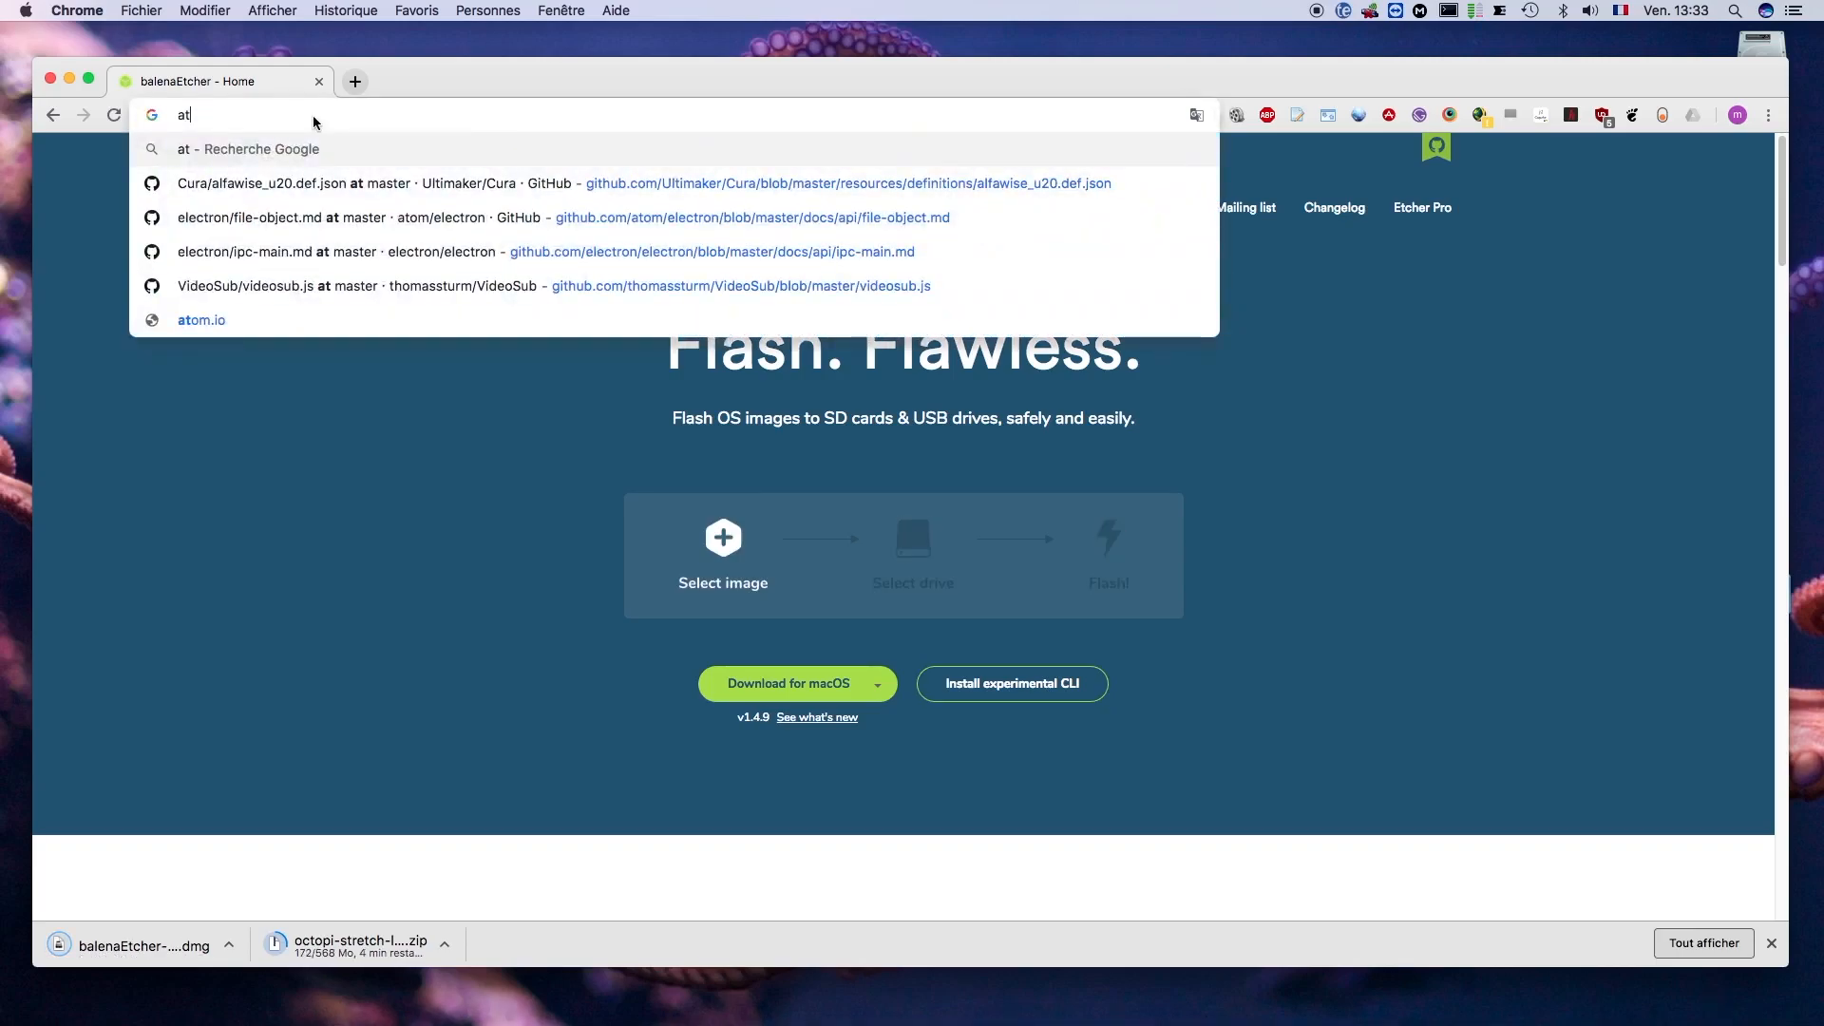
type("o")
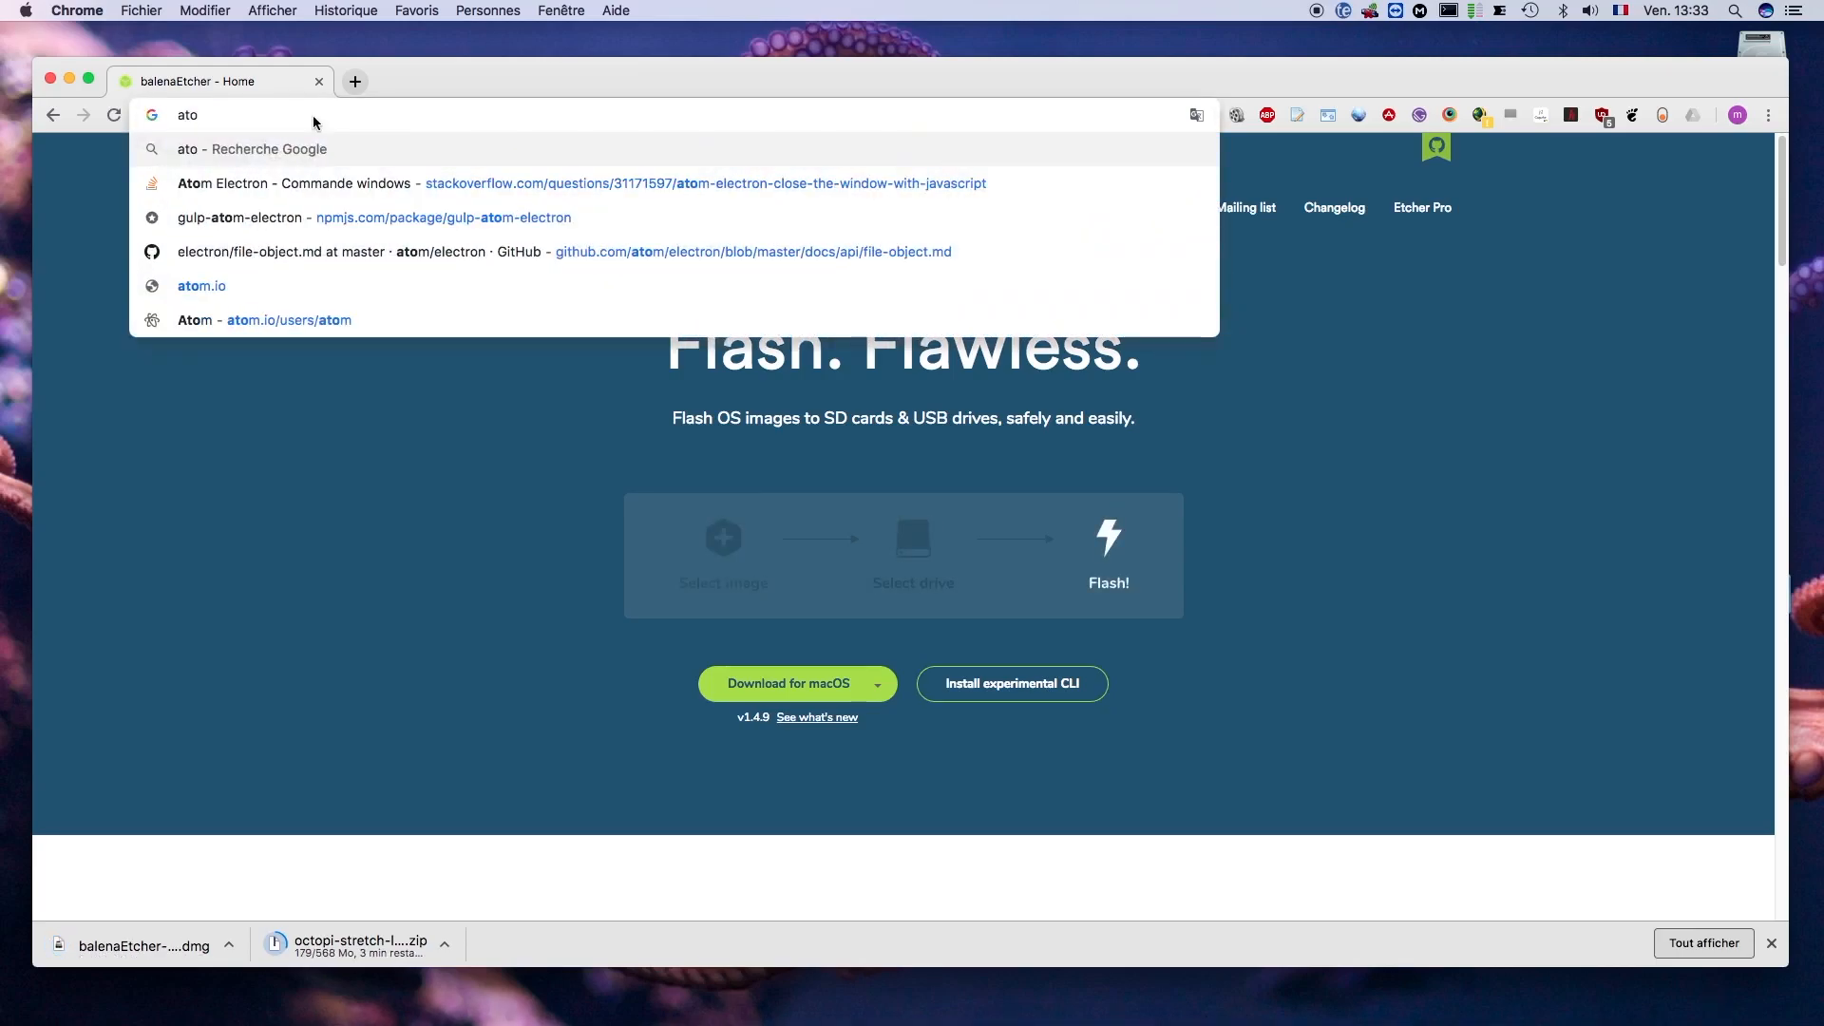
type("m")
key("Return")
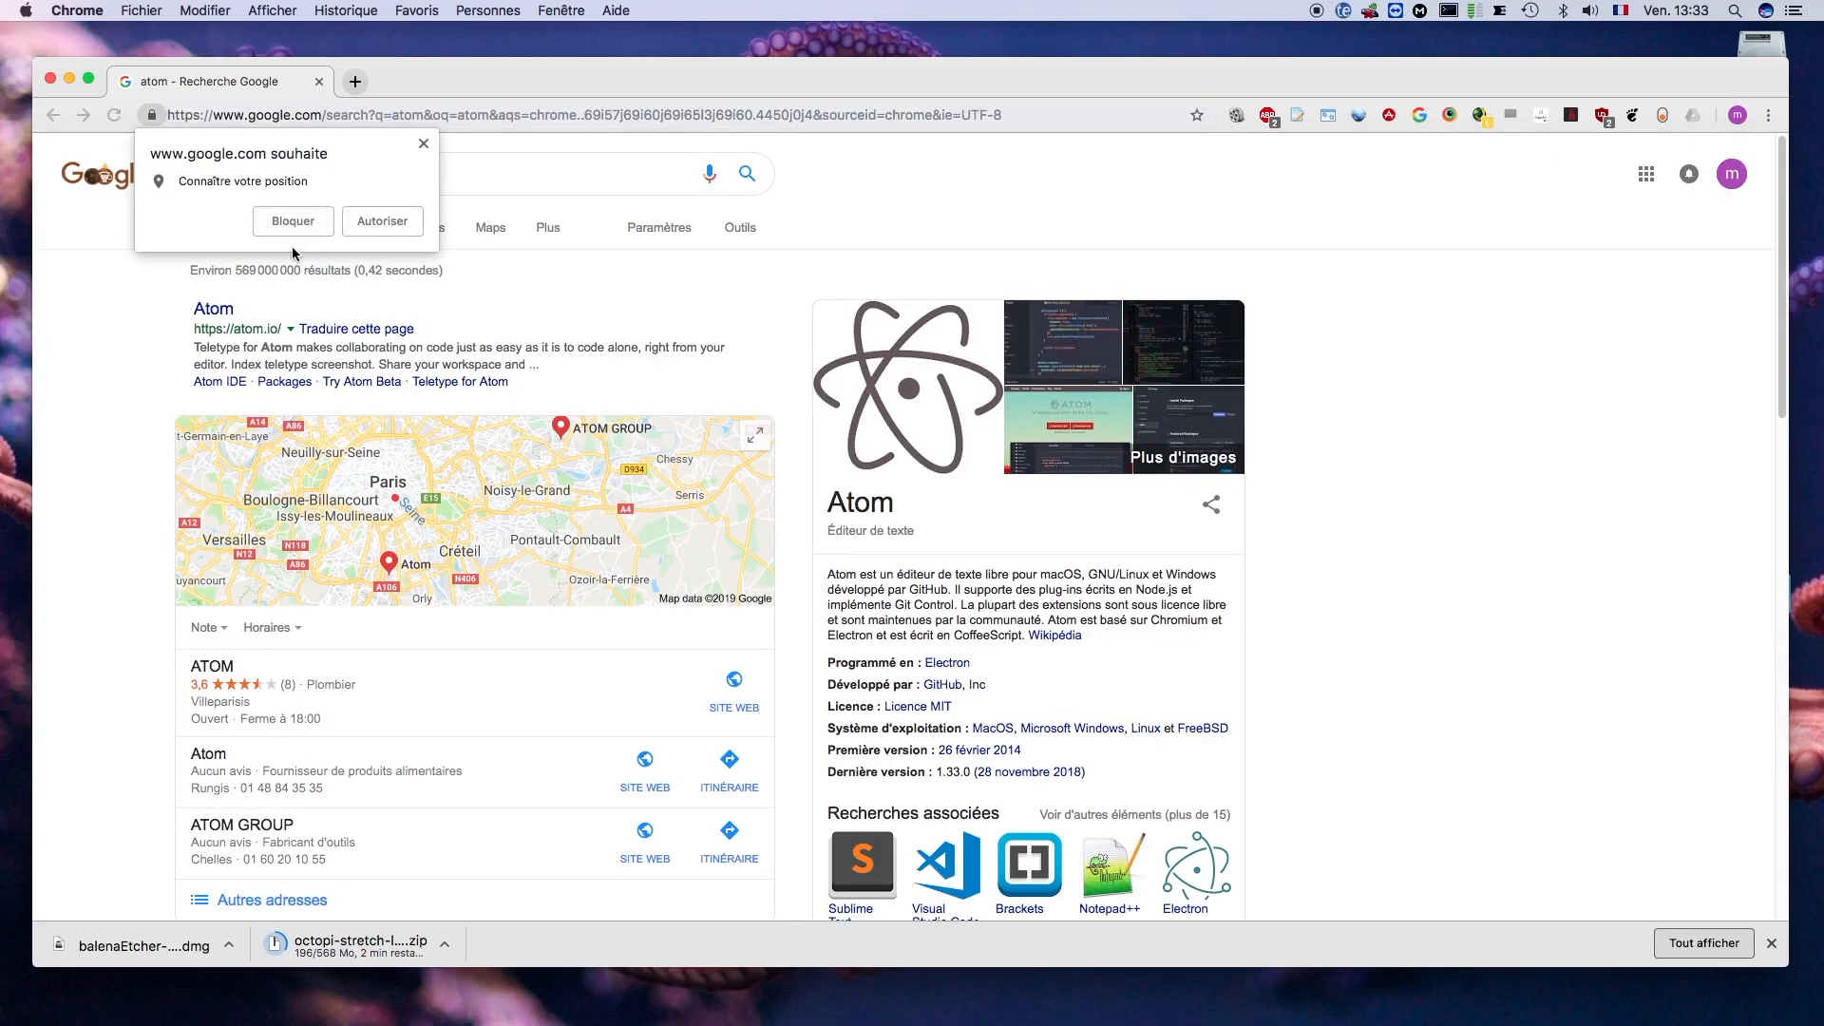
left_click(295, 225)
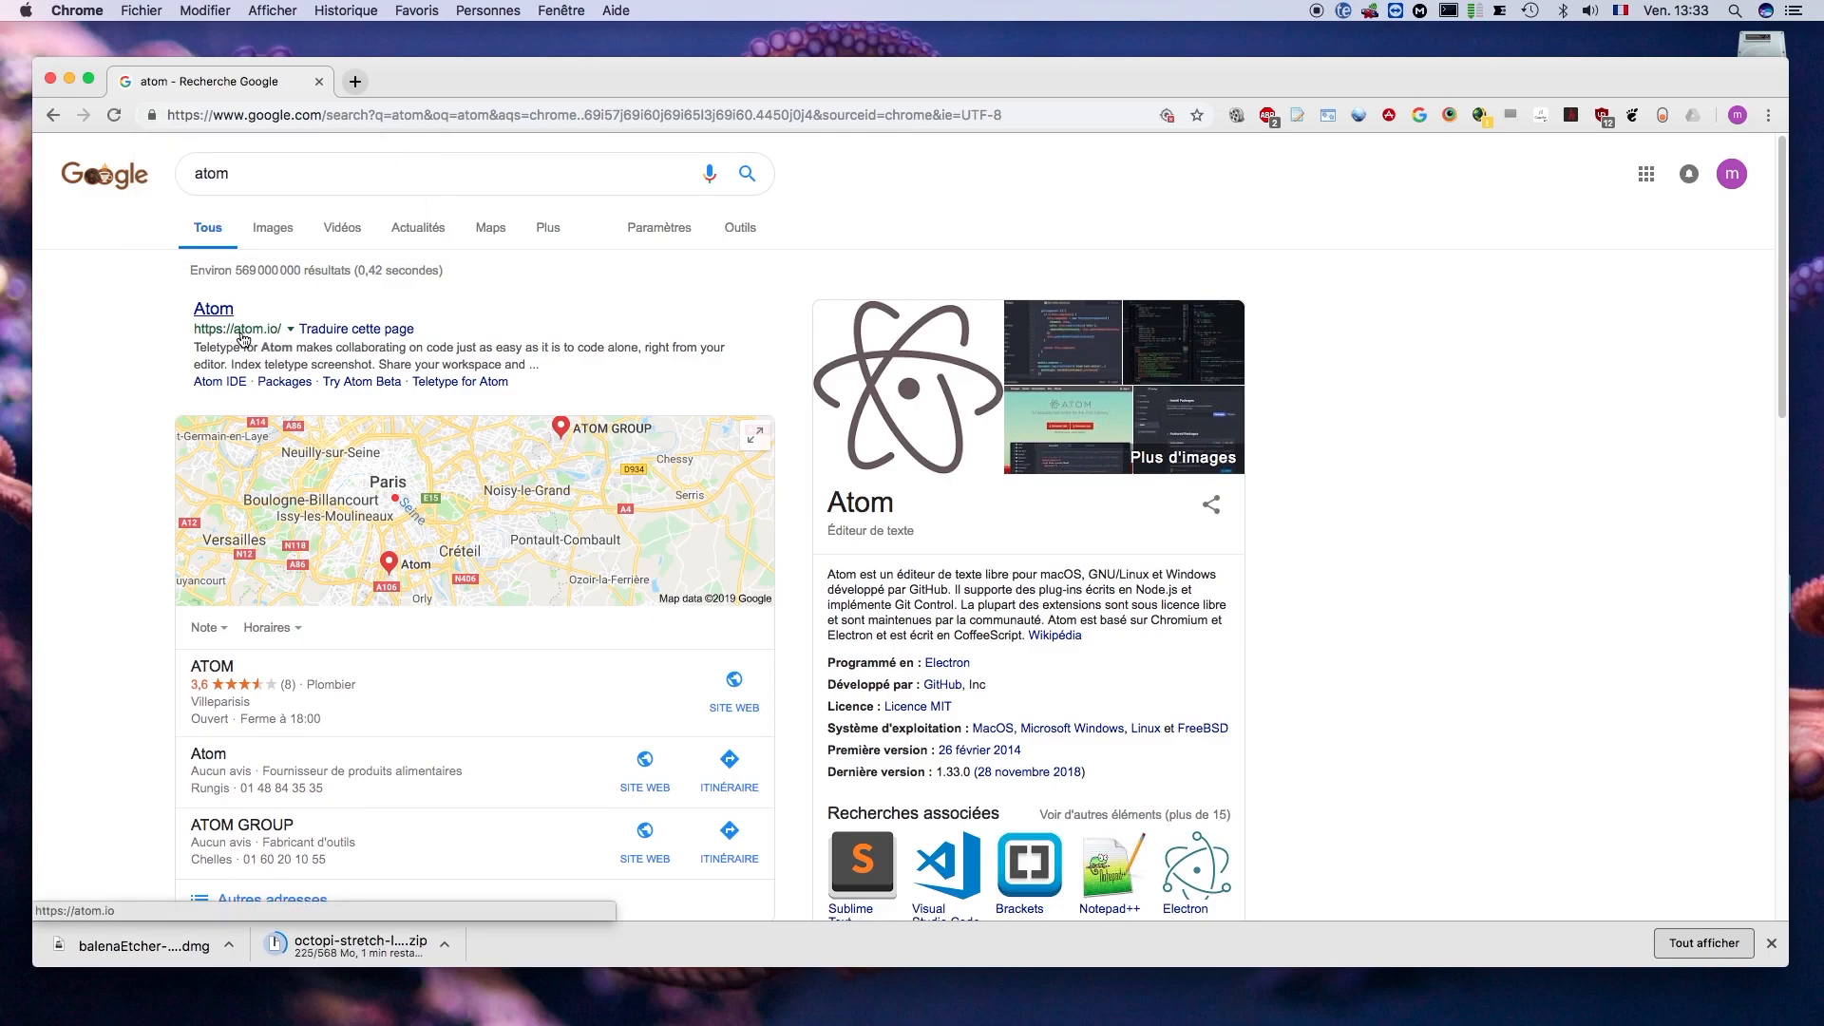
left_click(253, 334)
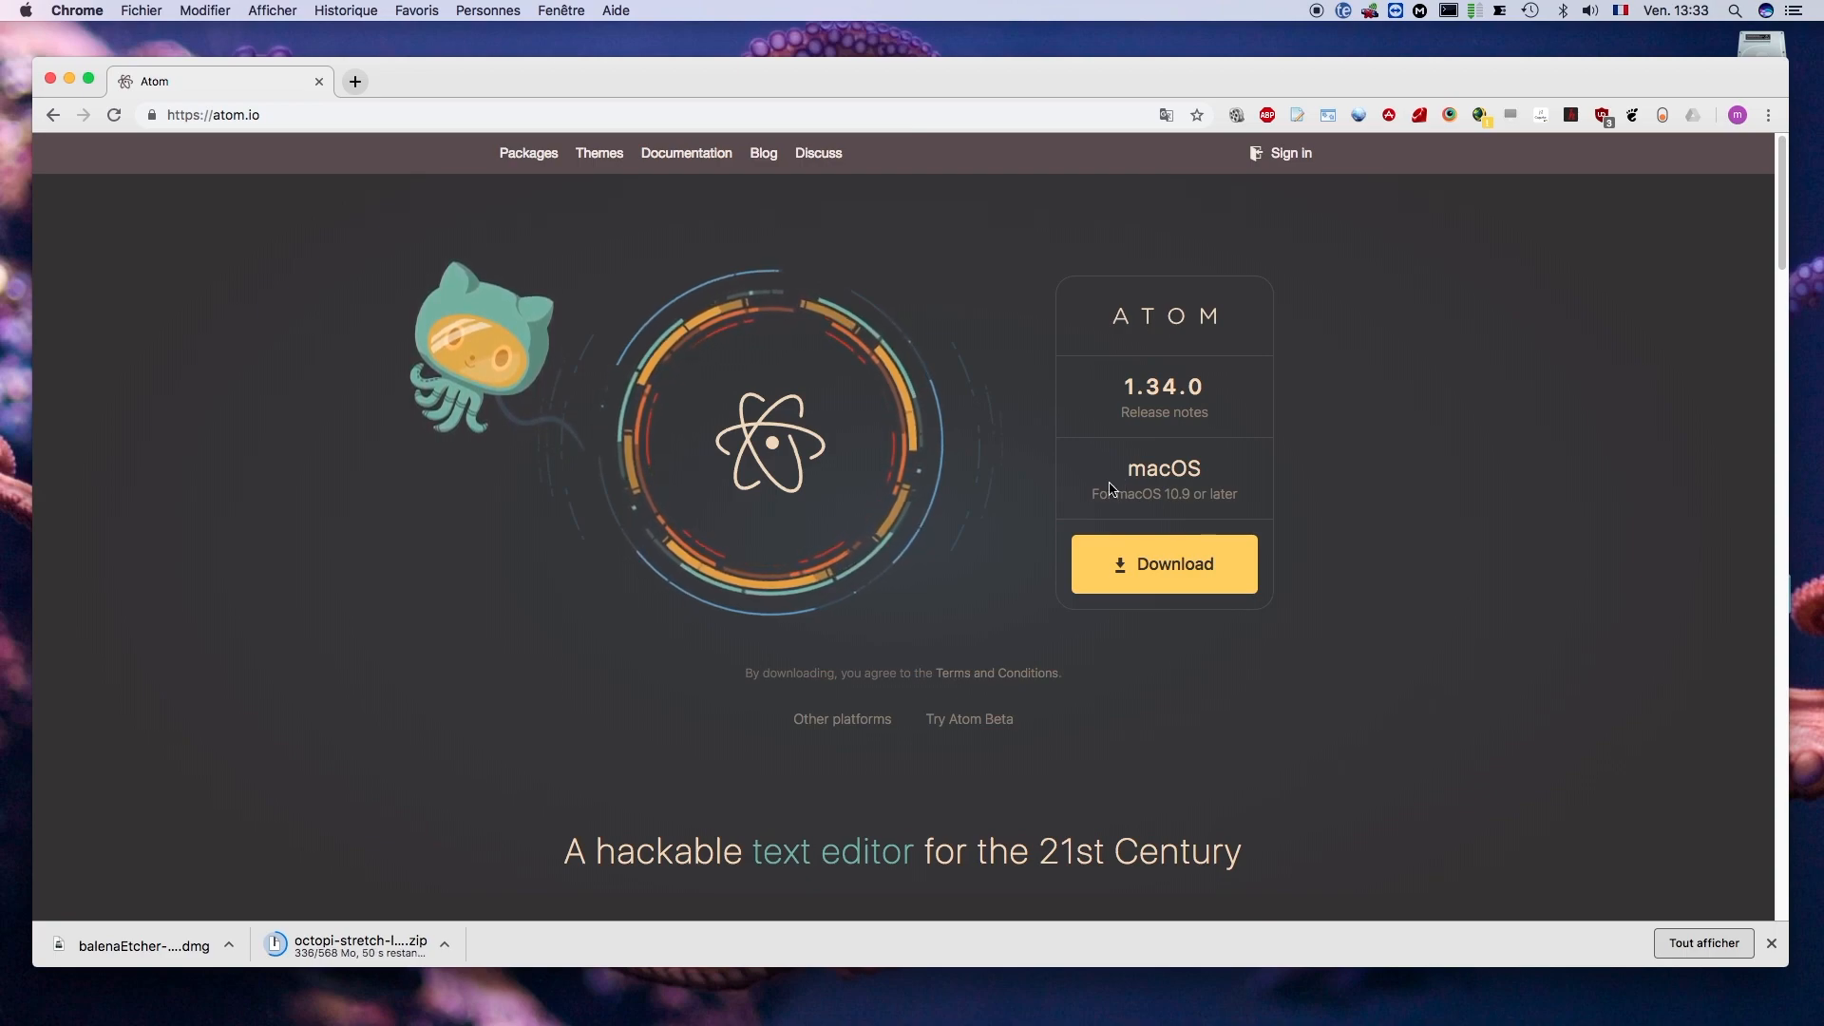
left_click(1162, 570)
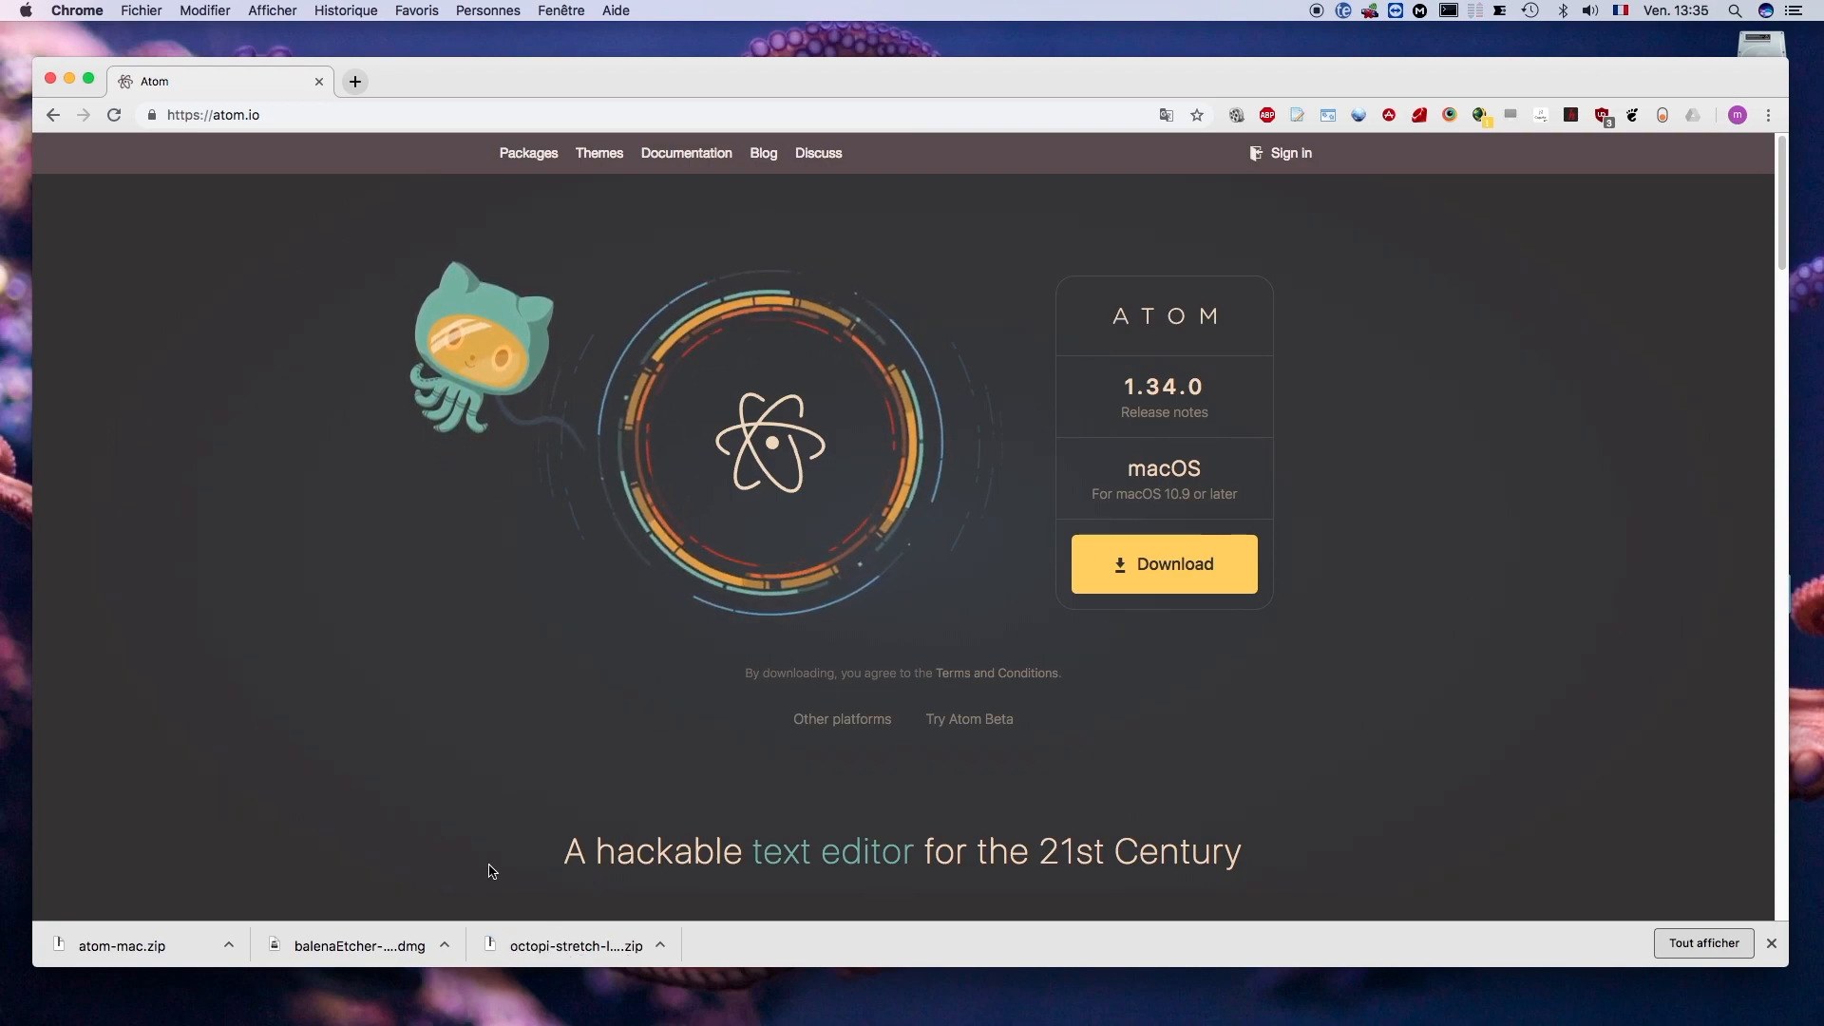
- Close the browser window and open the Téléchargements folder in Finder
left_click(52, 79)
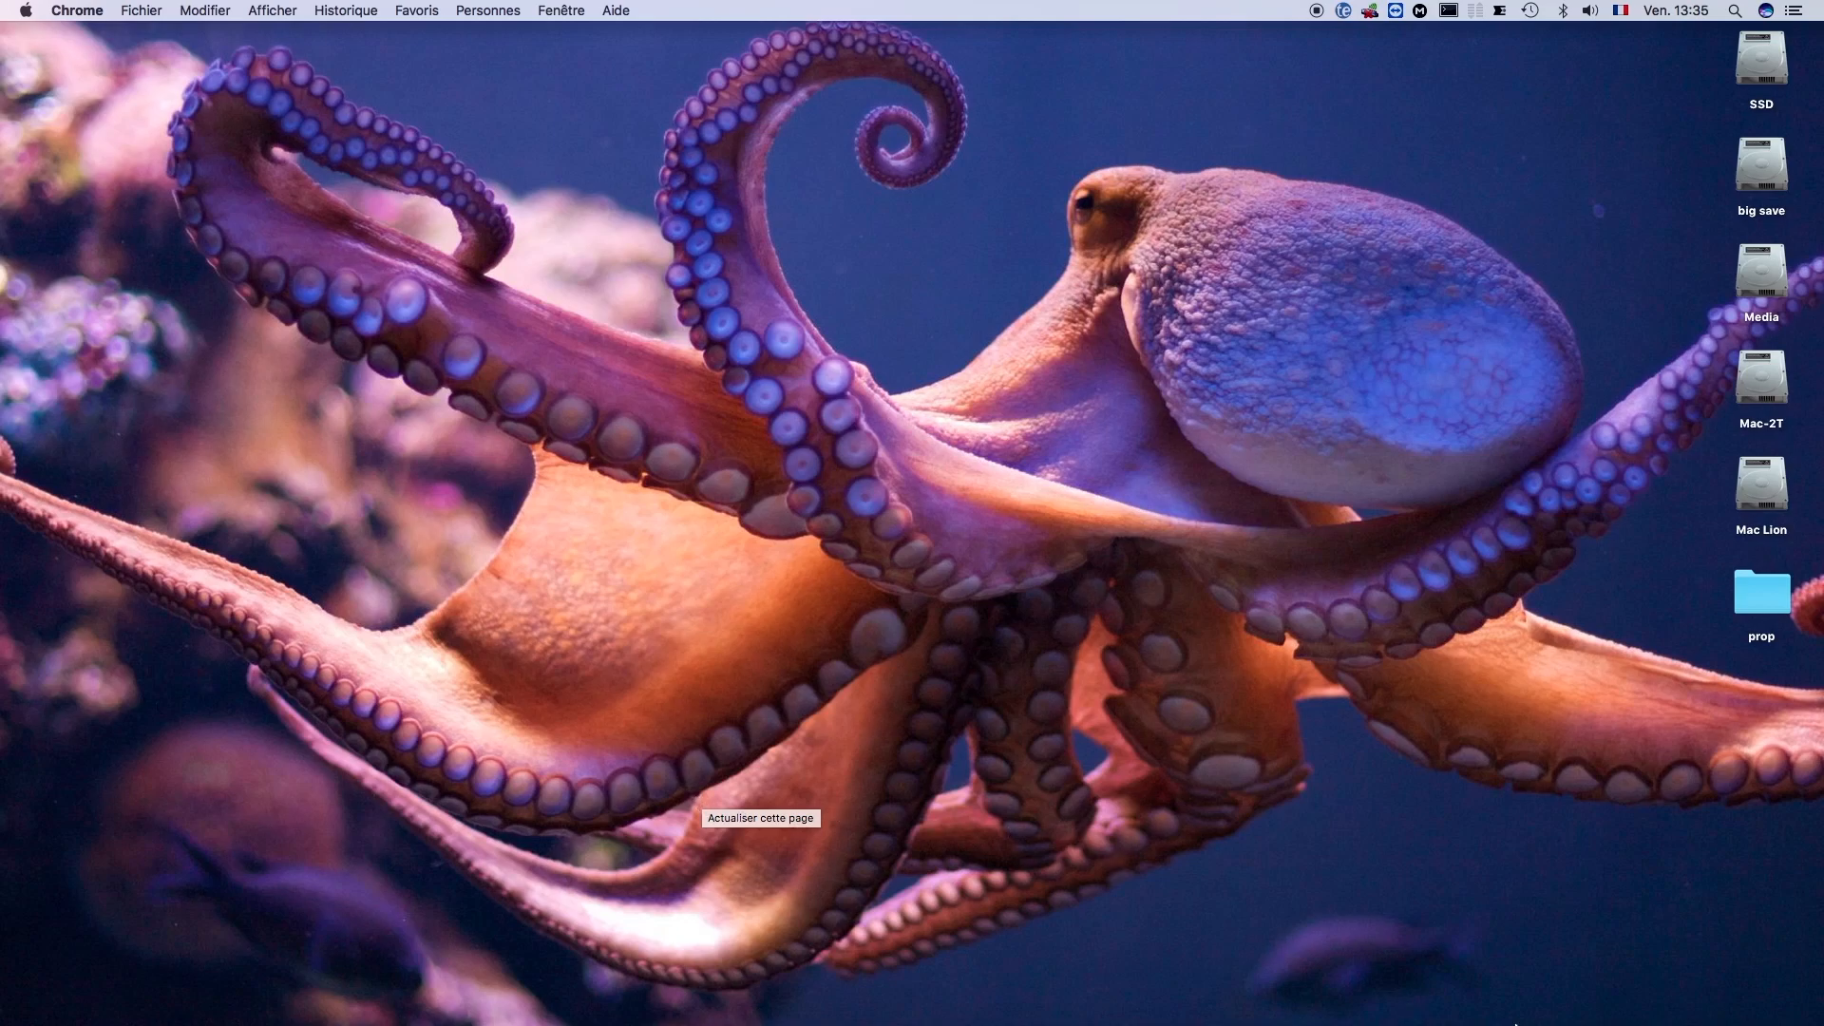
mouse_move(1553, 1023)
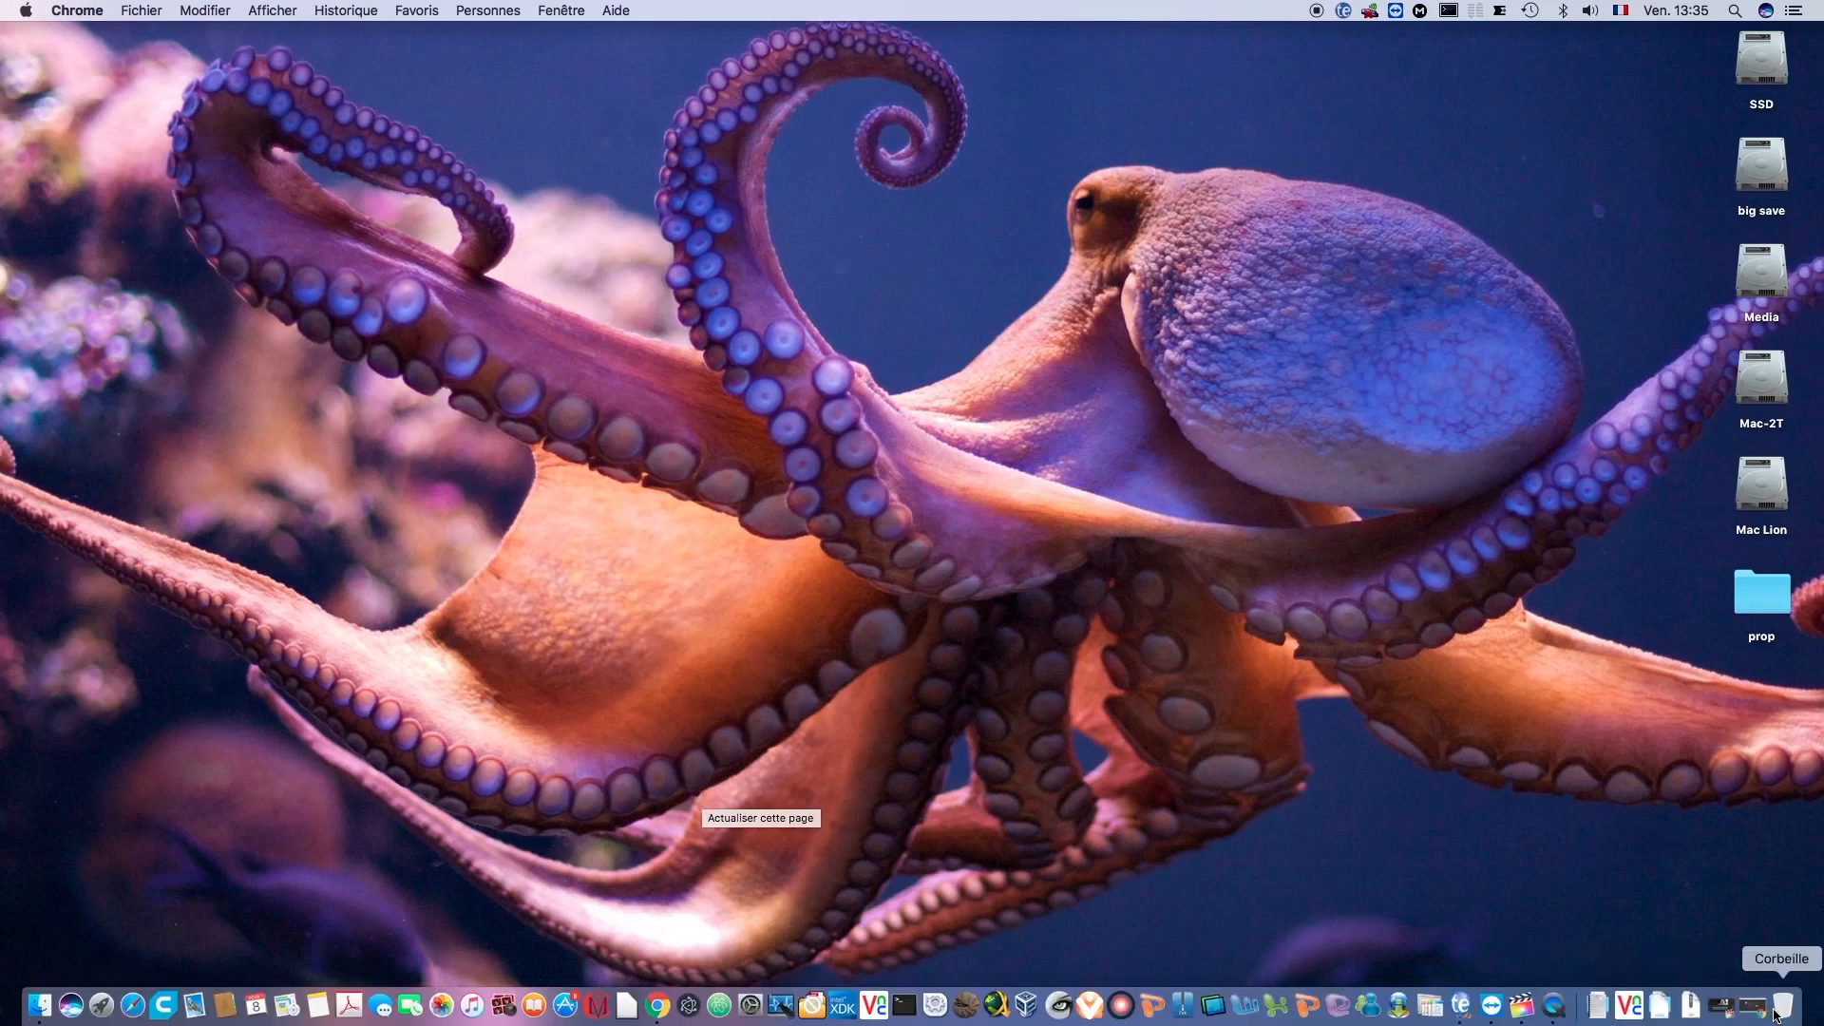
left_click(1690, 1013)
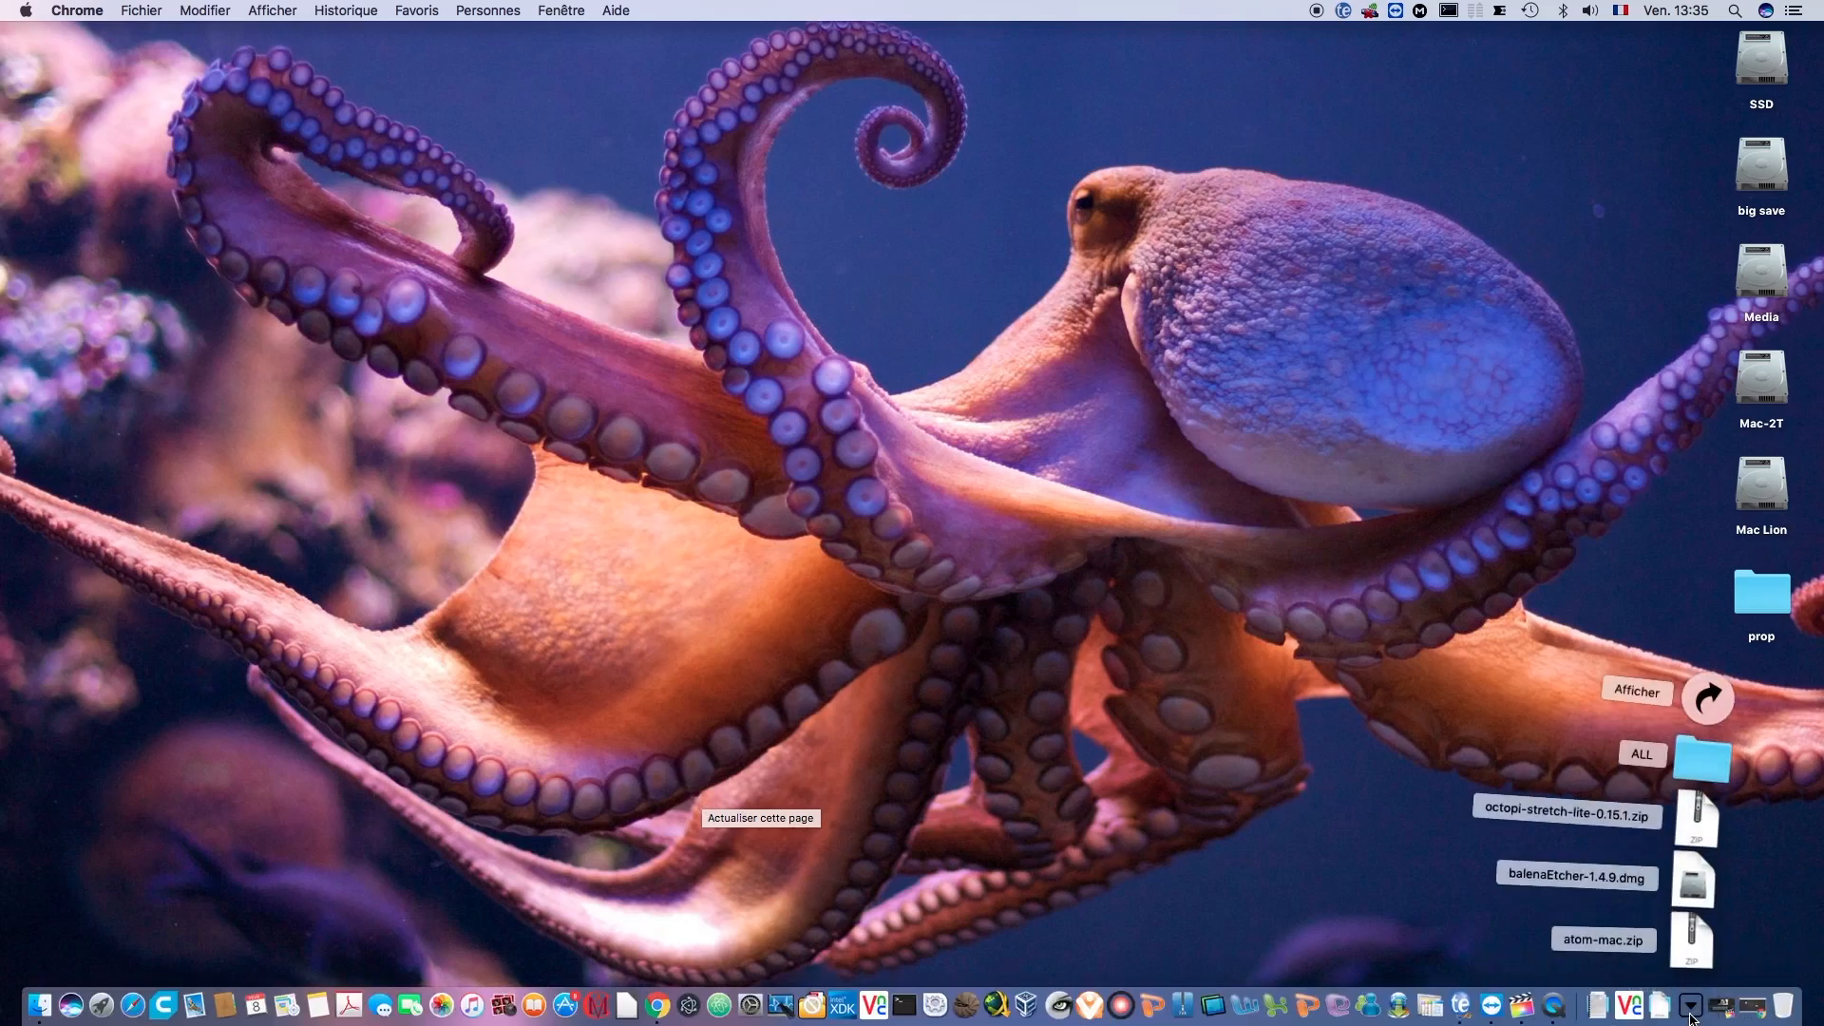
left_click(1703, 701)
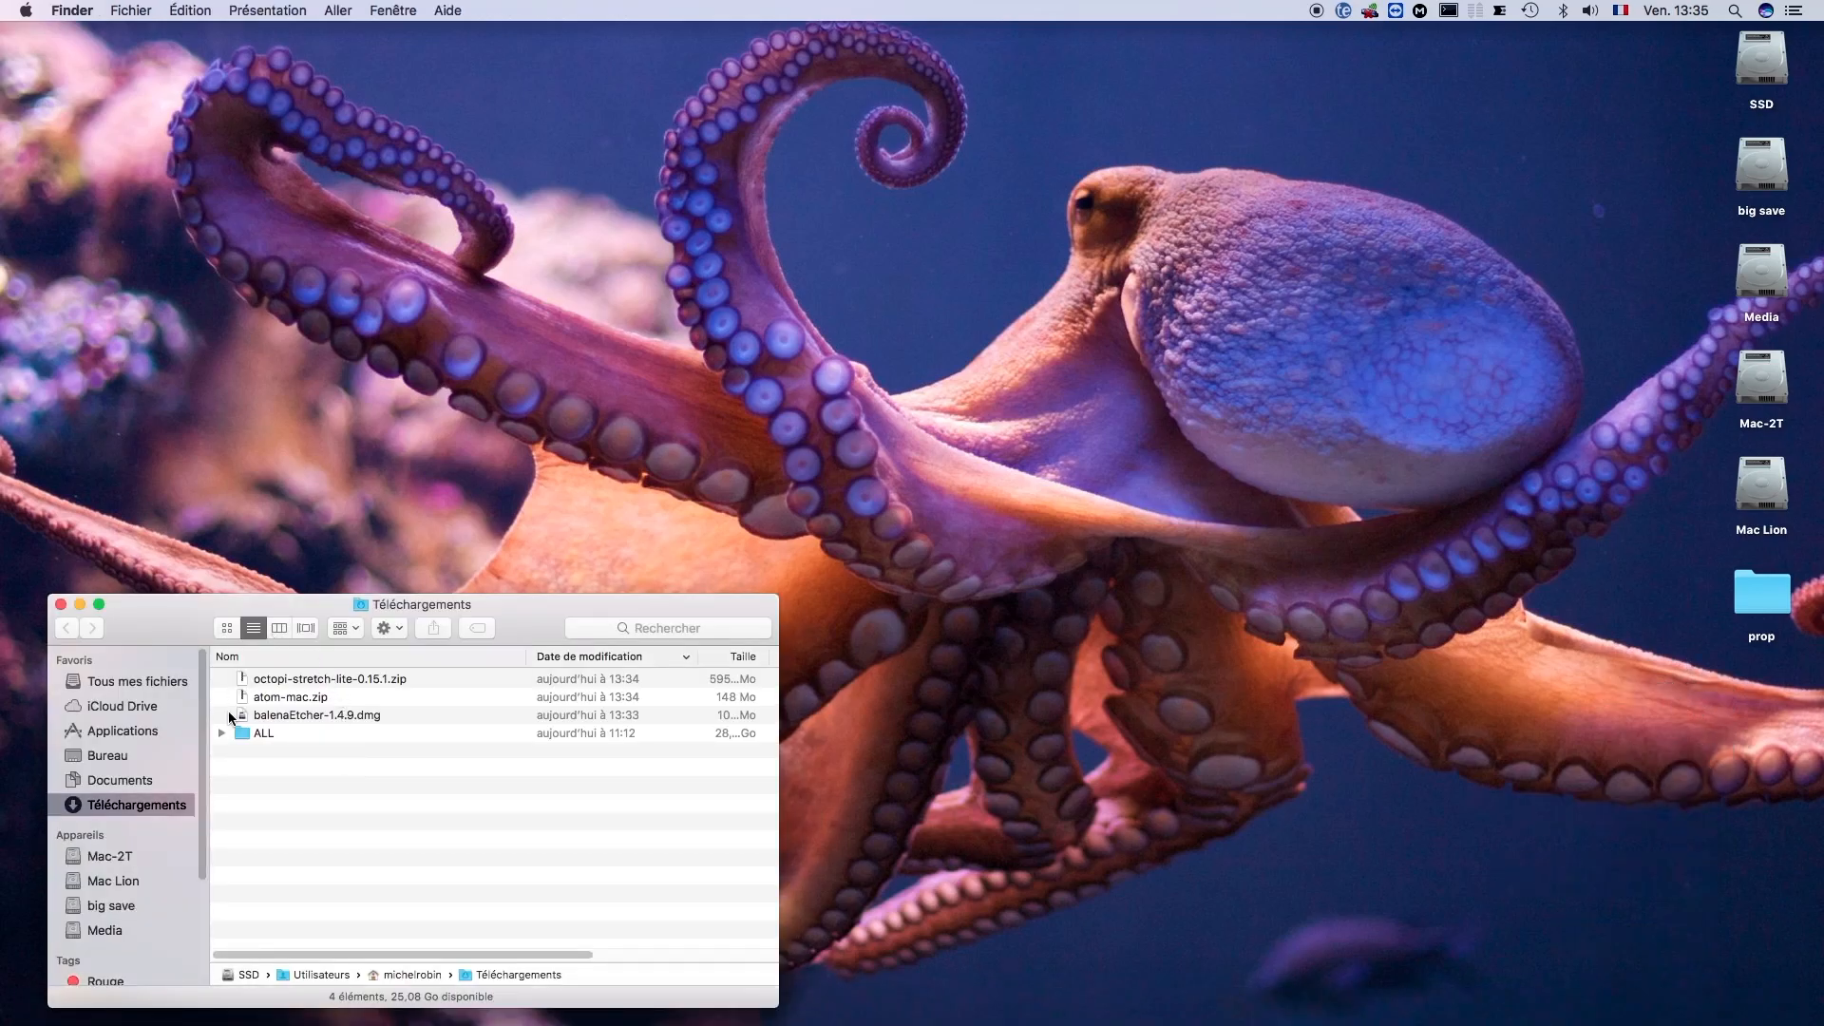
- Install balenaEtcher by opening balenaEtcher-1.4.9.dmg and copying the app into Applications, closing the Applications window
double_click(294, 716)
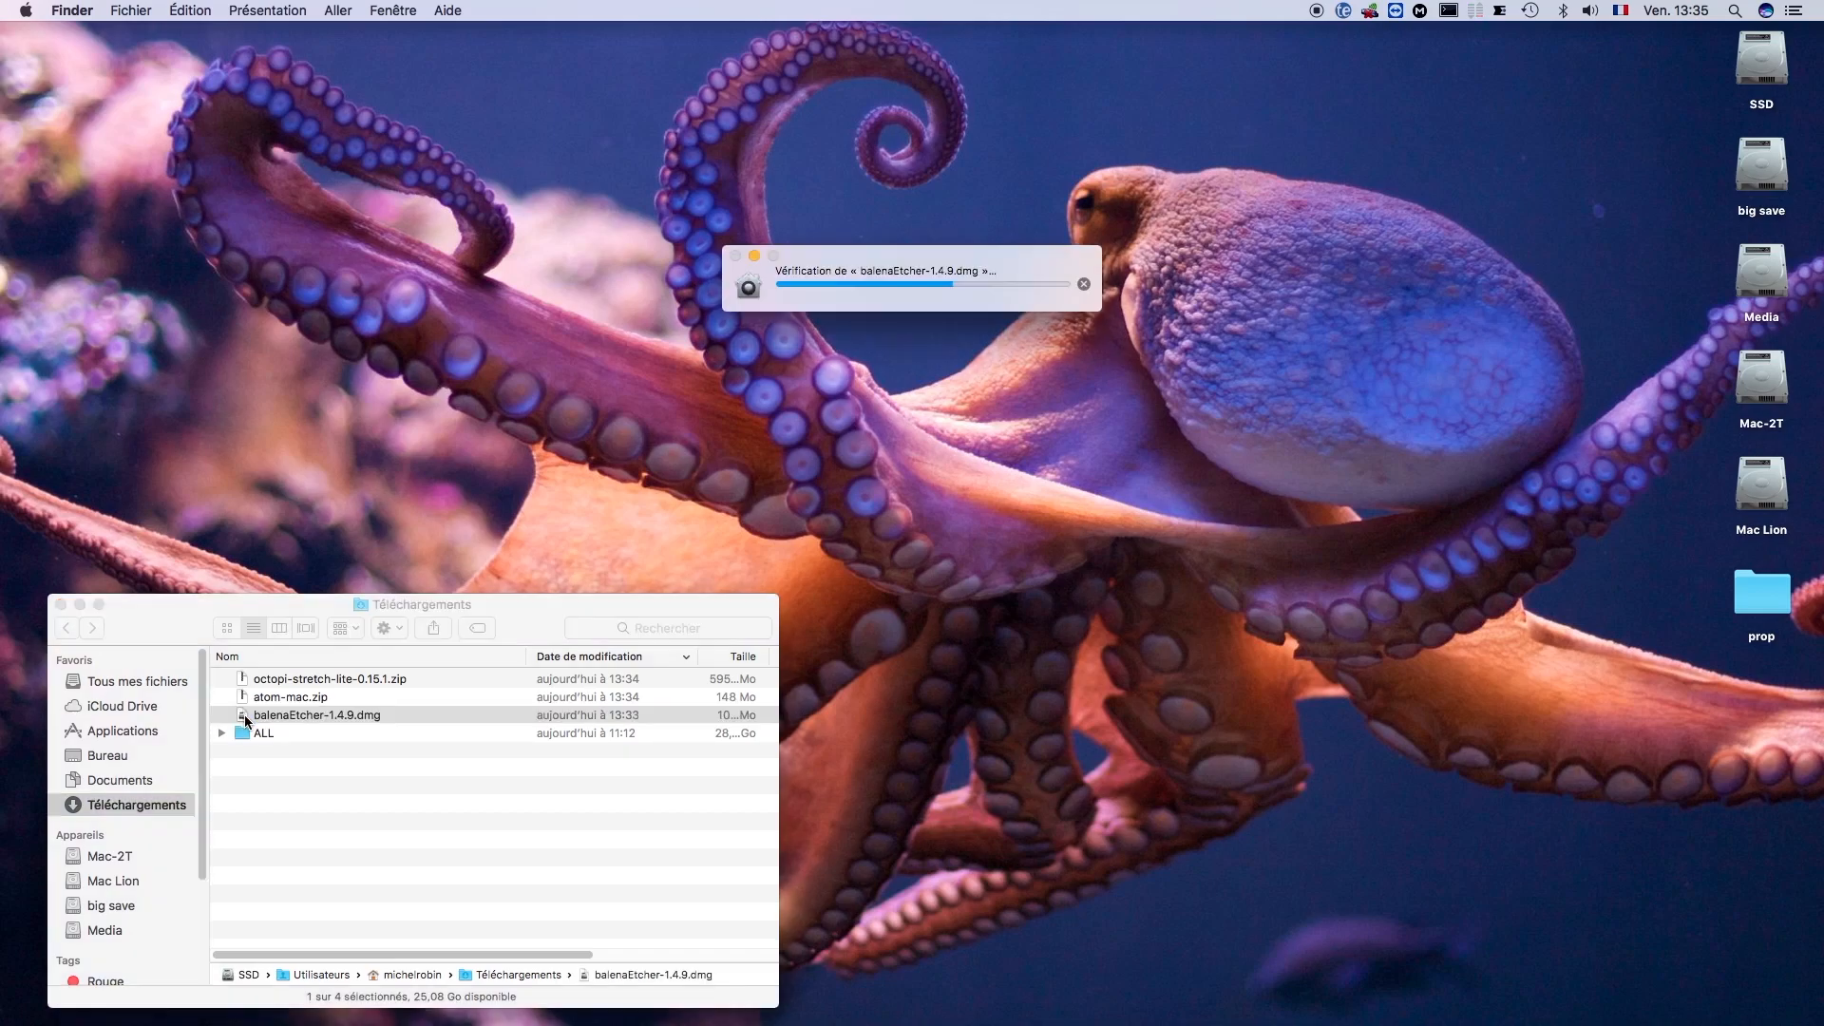
left_click_drag(501, 359, 715, 362)
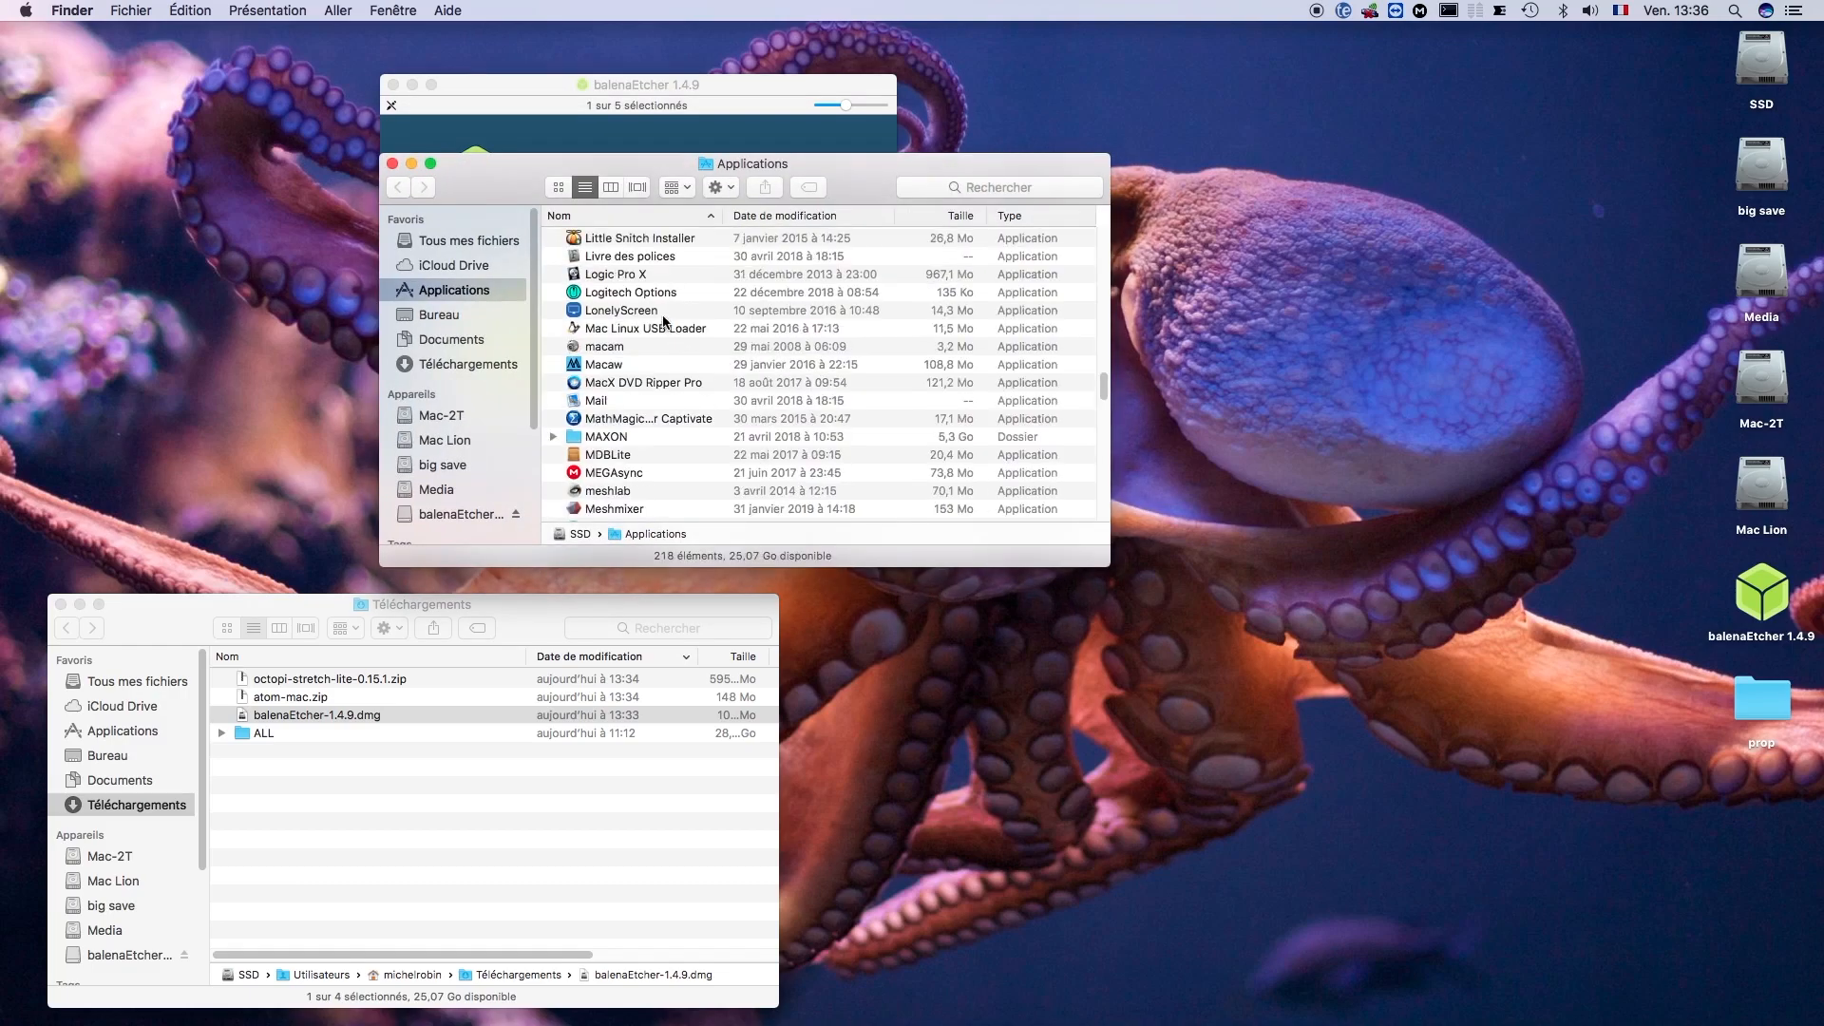
left_click(393, 165)
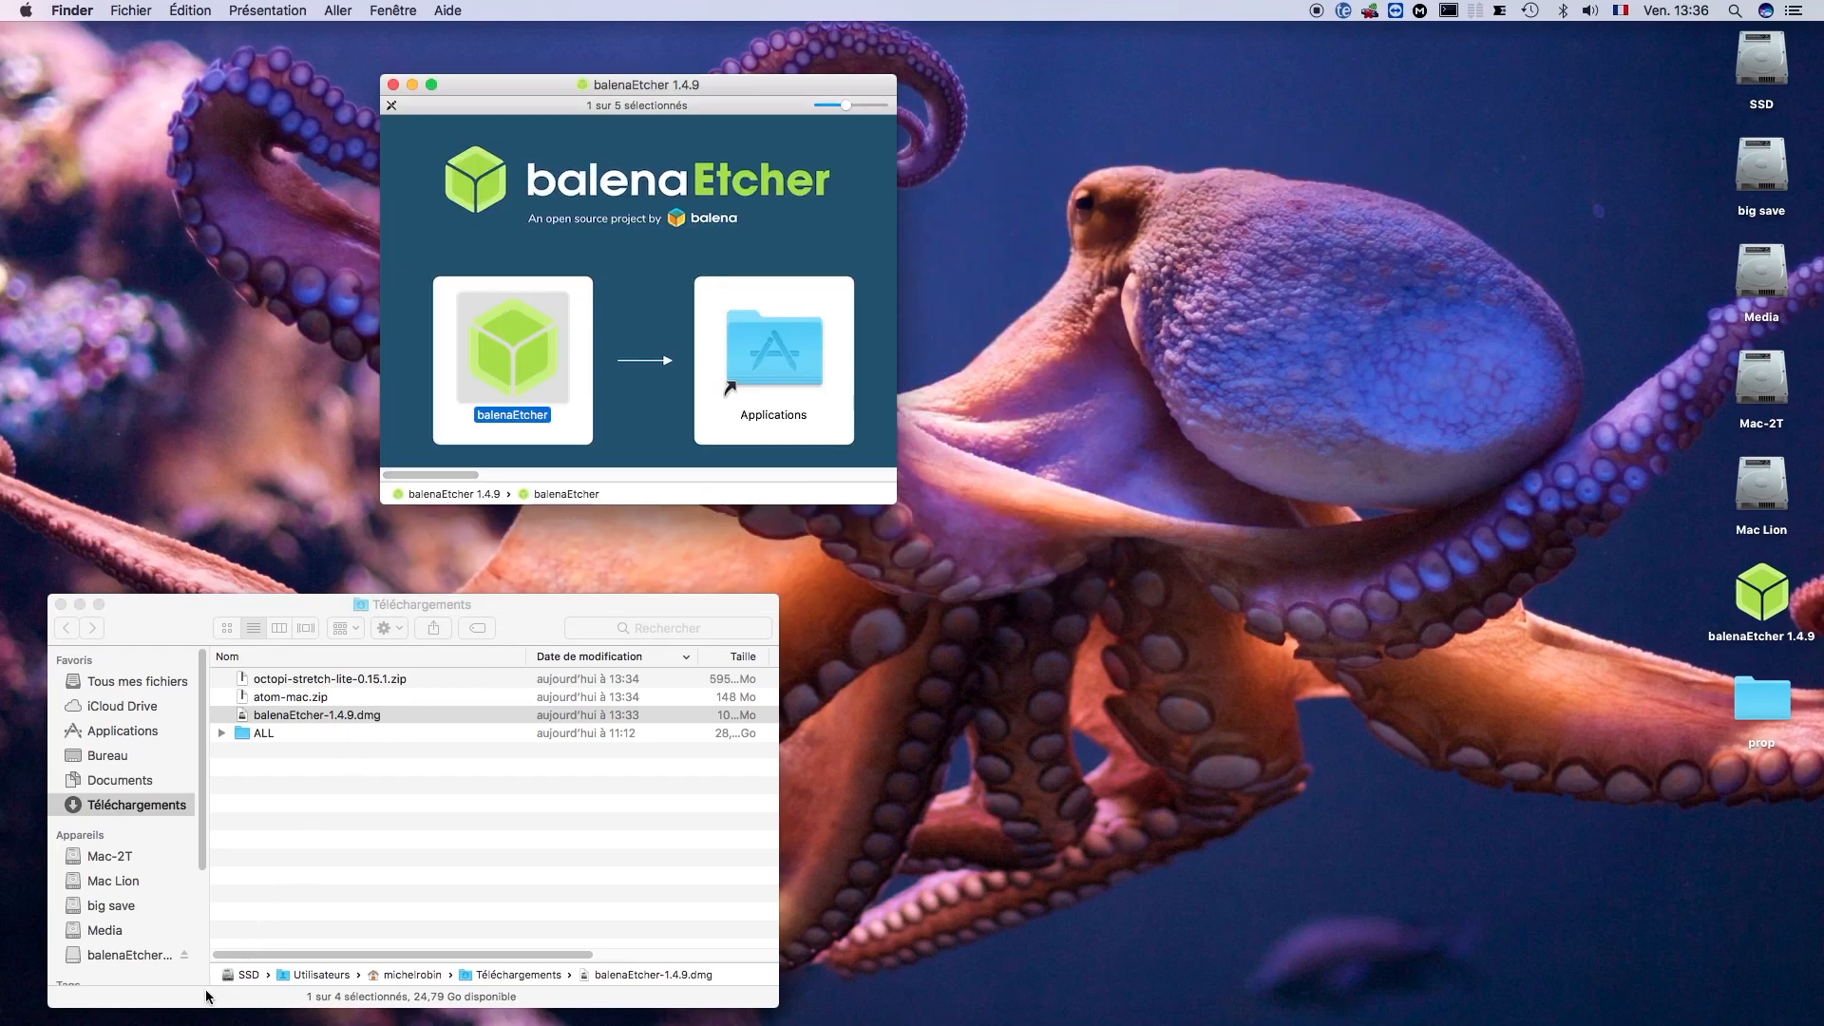
- Find balenaEtcher in Launchpad by searching for "et" and launch it
mouse_move(110, 1023)
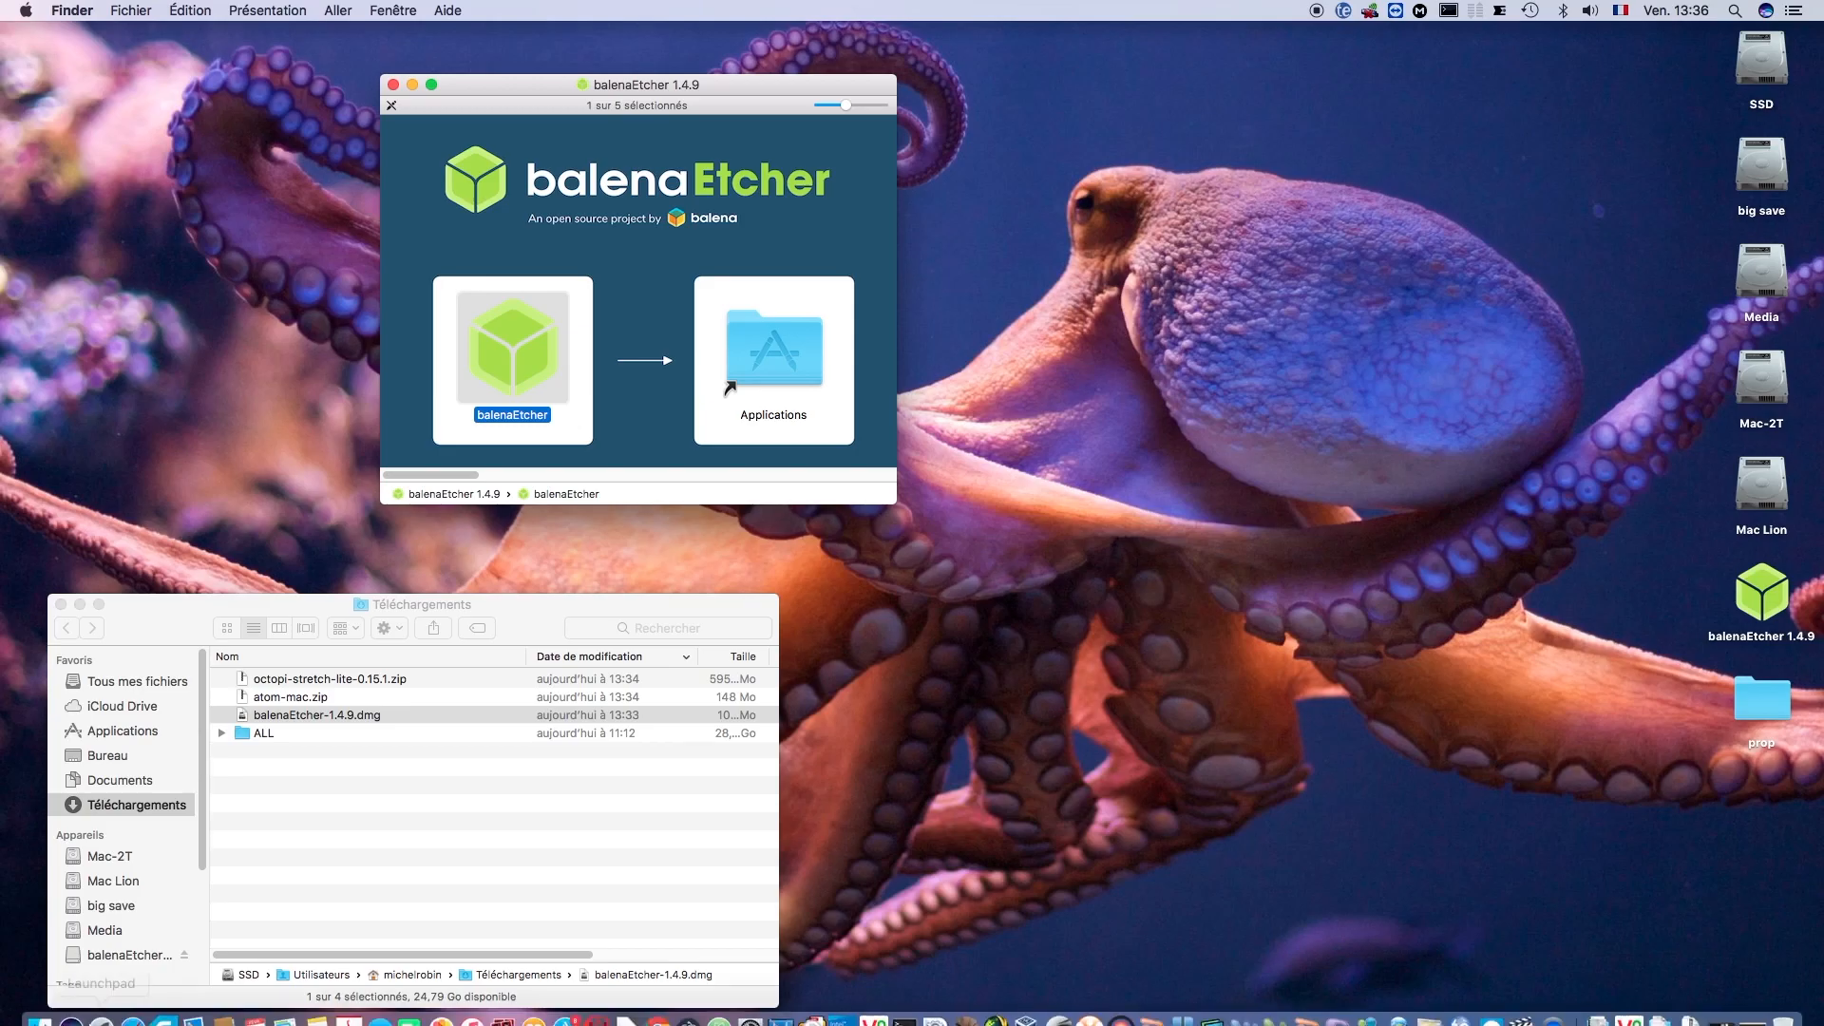
left_click(104, 1013)
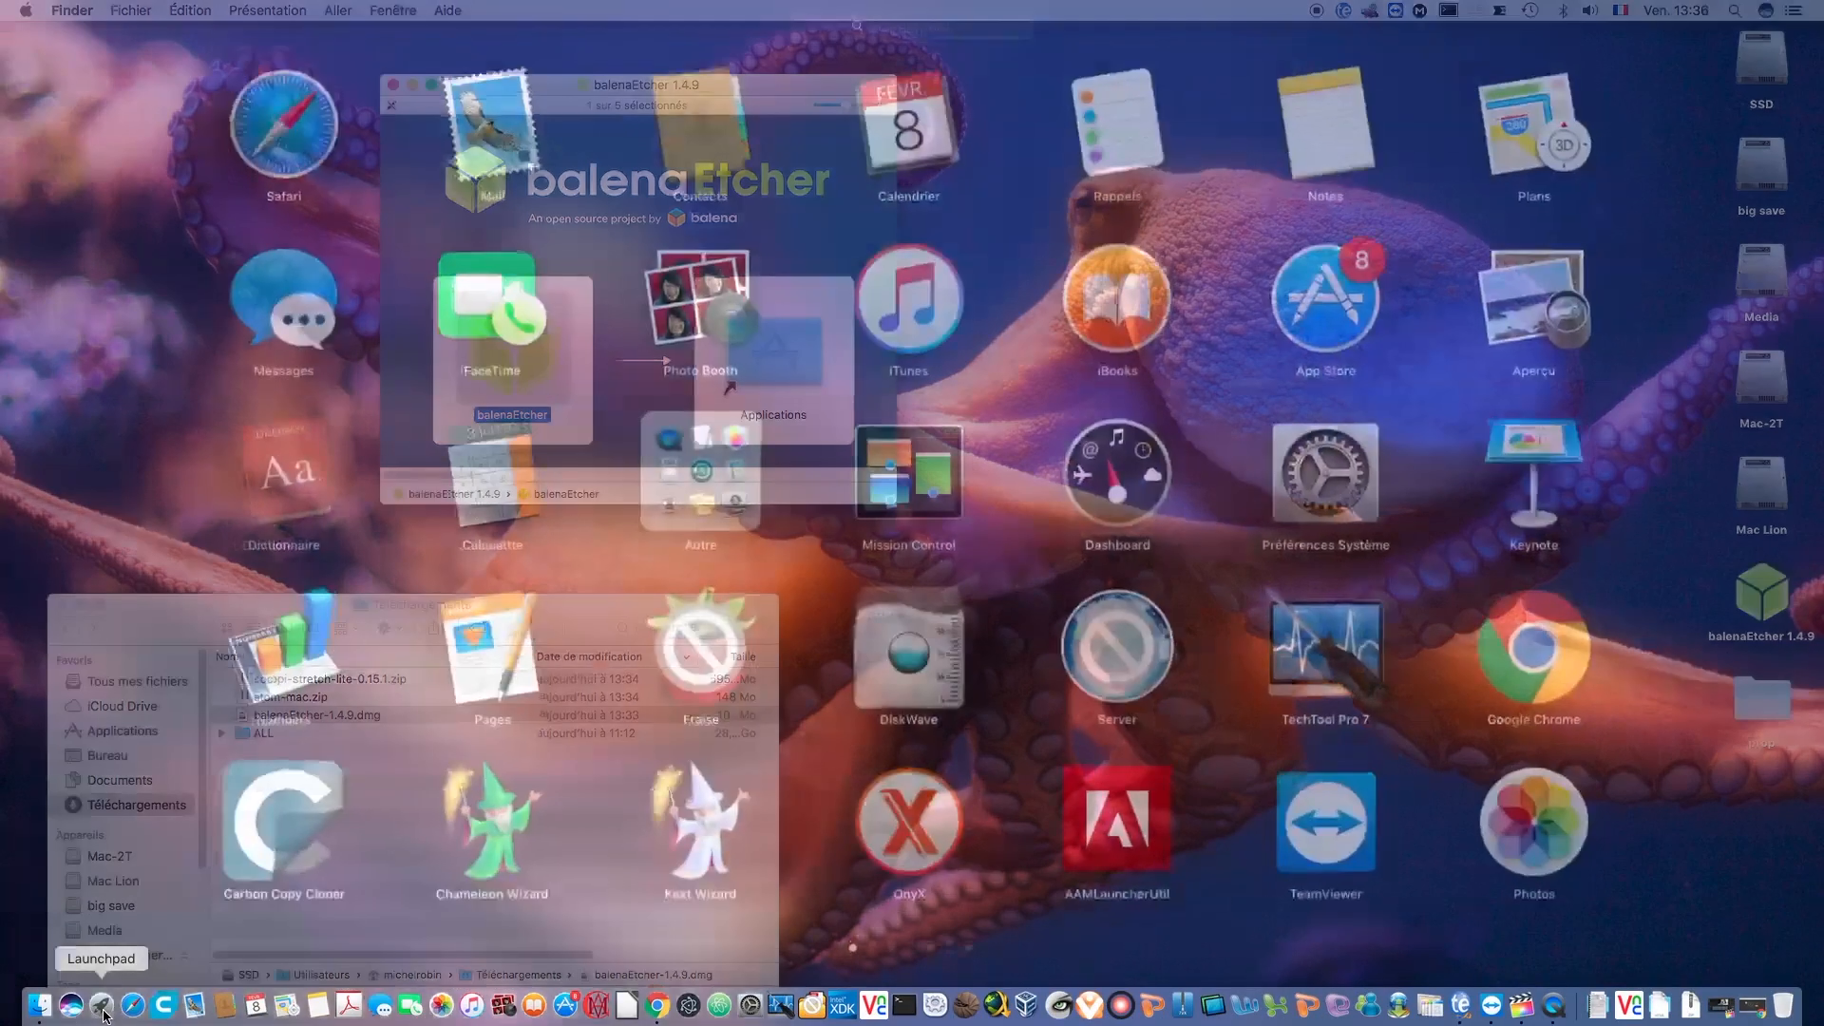
type("et")
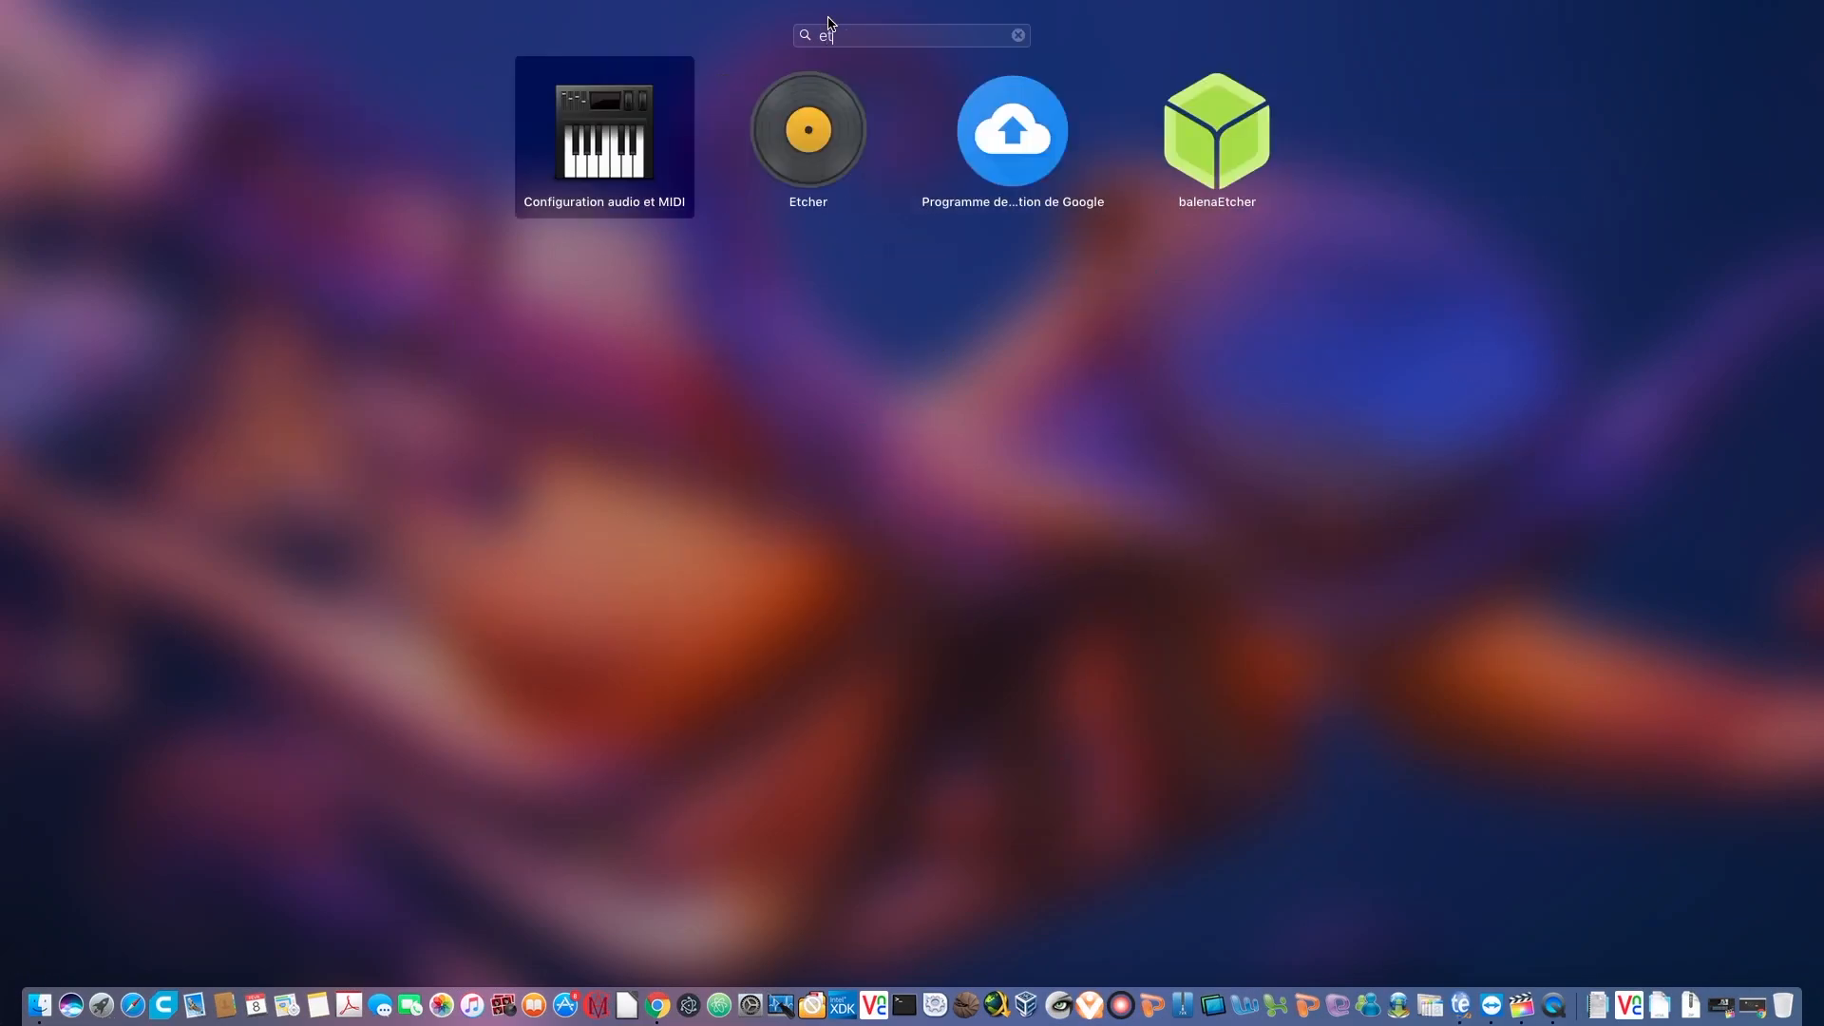
left_click(1222, 161)
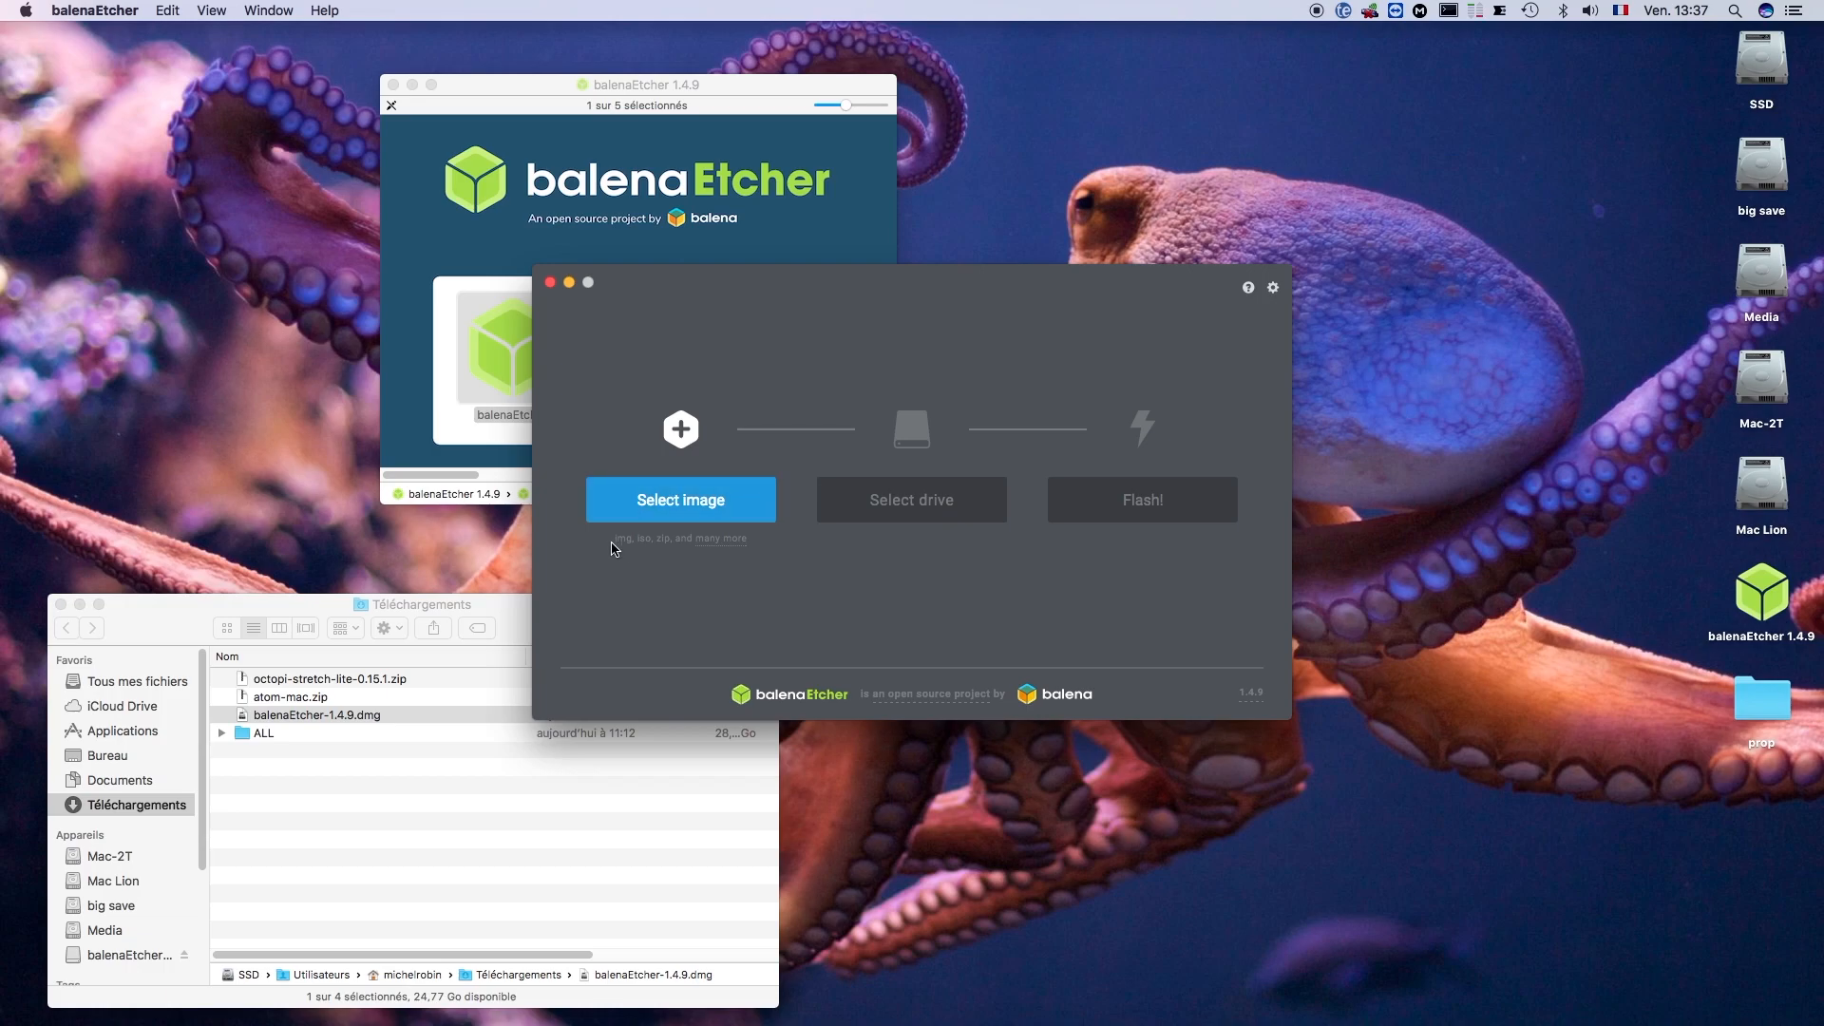
- Extract octopi-stretch-lite-0.15.1.zip in the Téléchargements folder
left_click(330, 606)
left_click(340, 680)
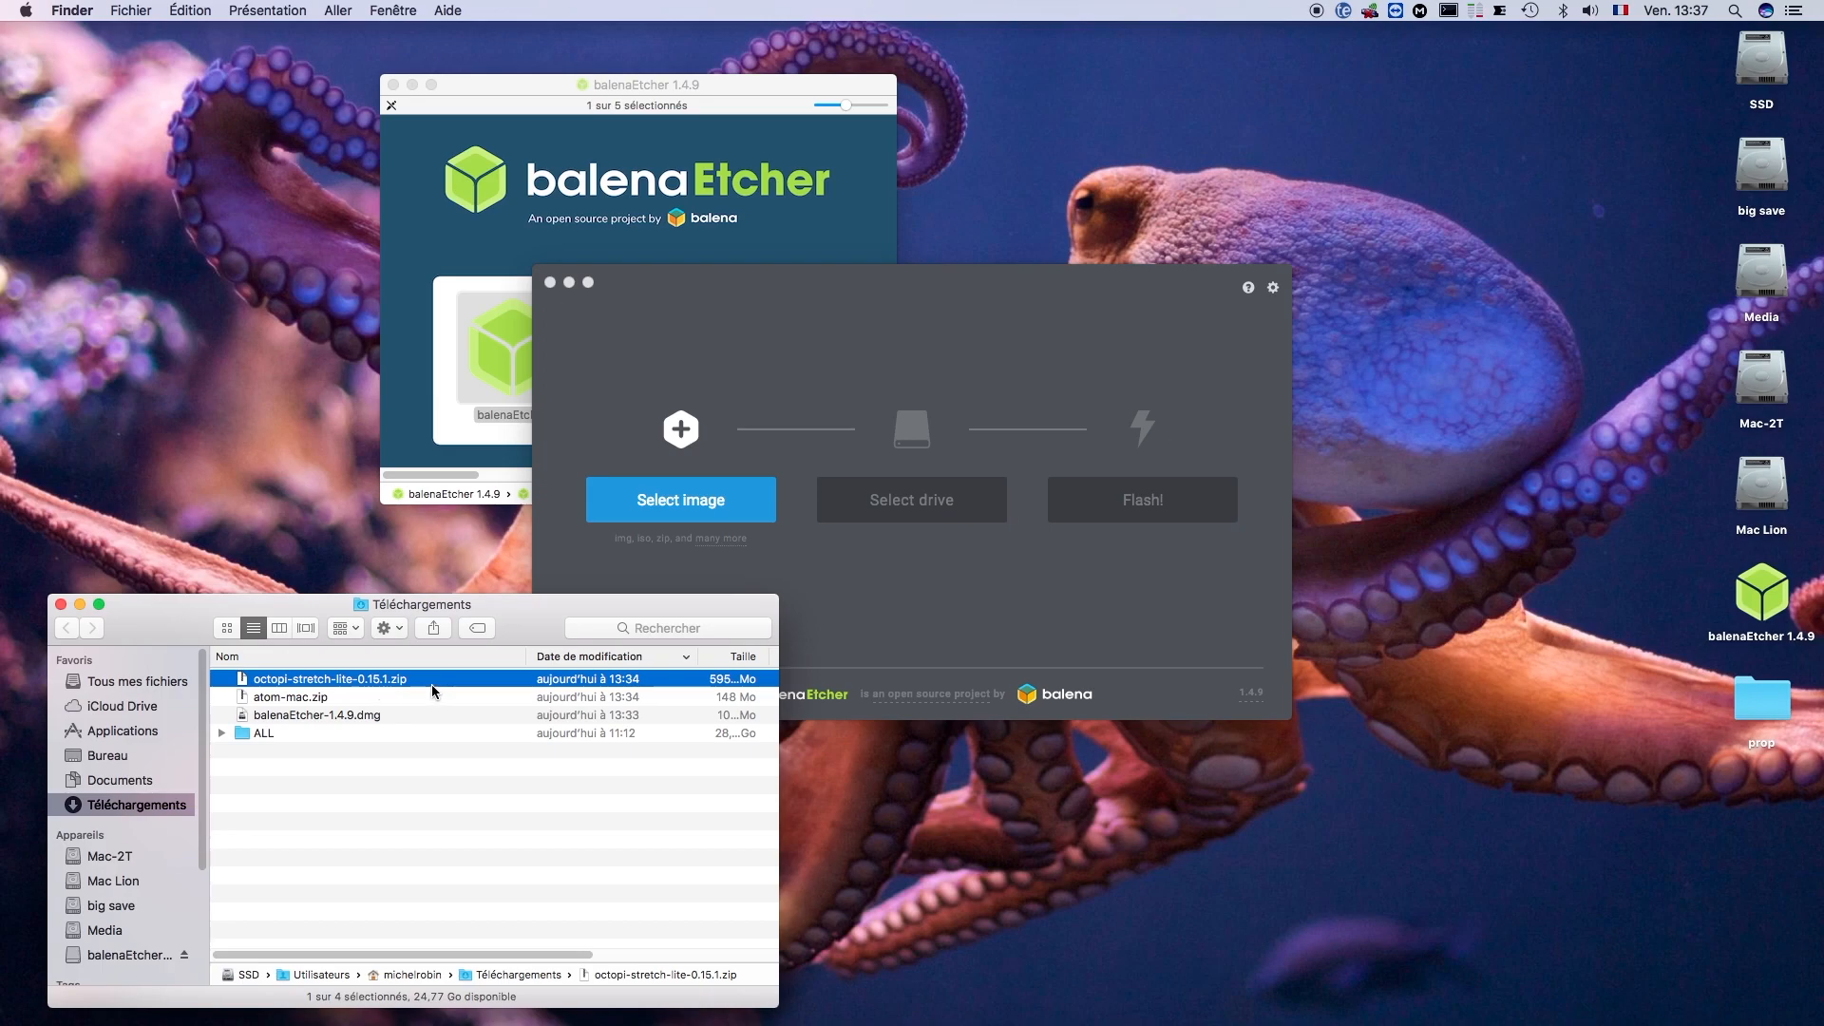
right_click(300, 682)
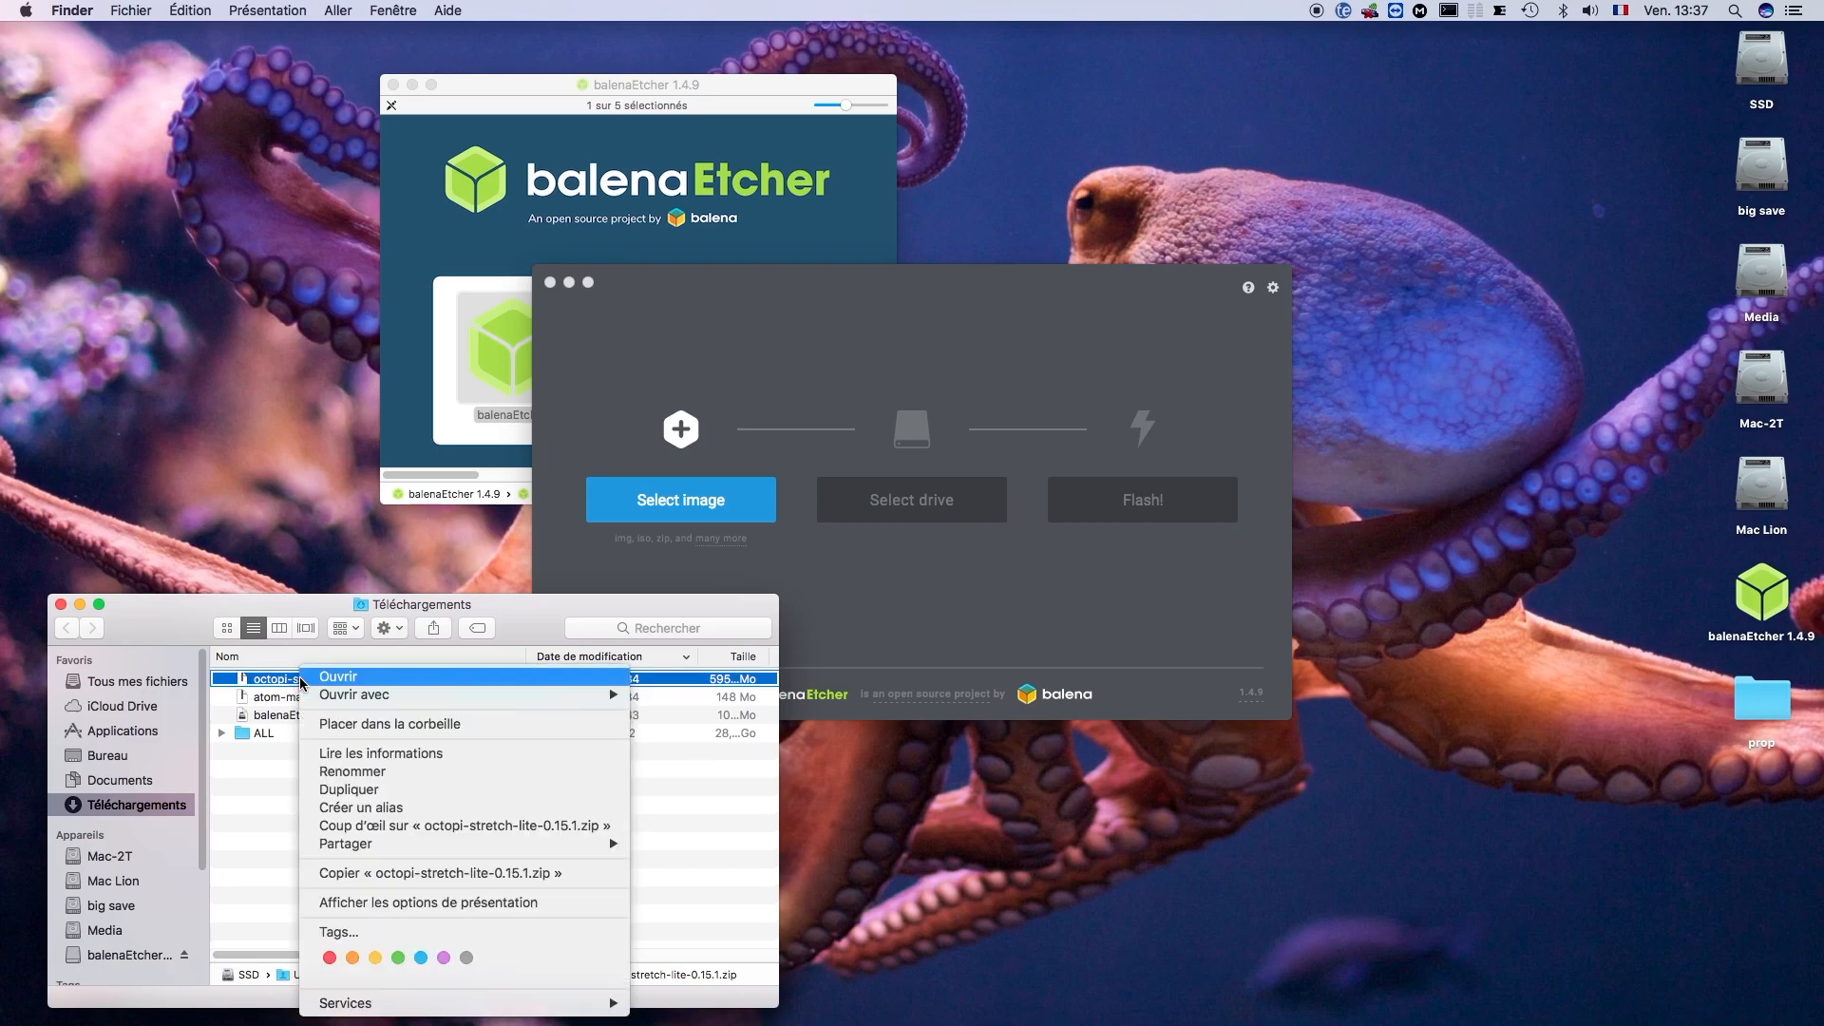
double_click(245, 681)
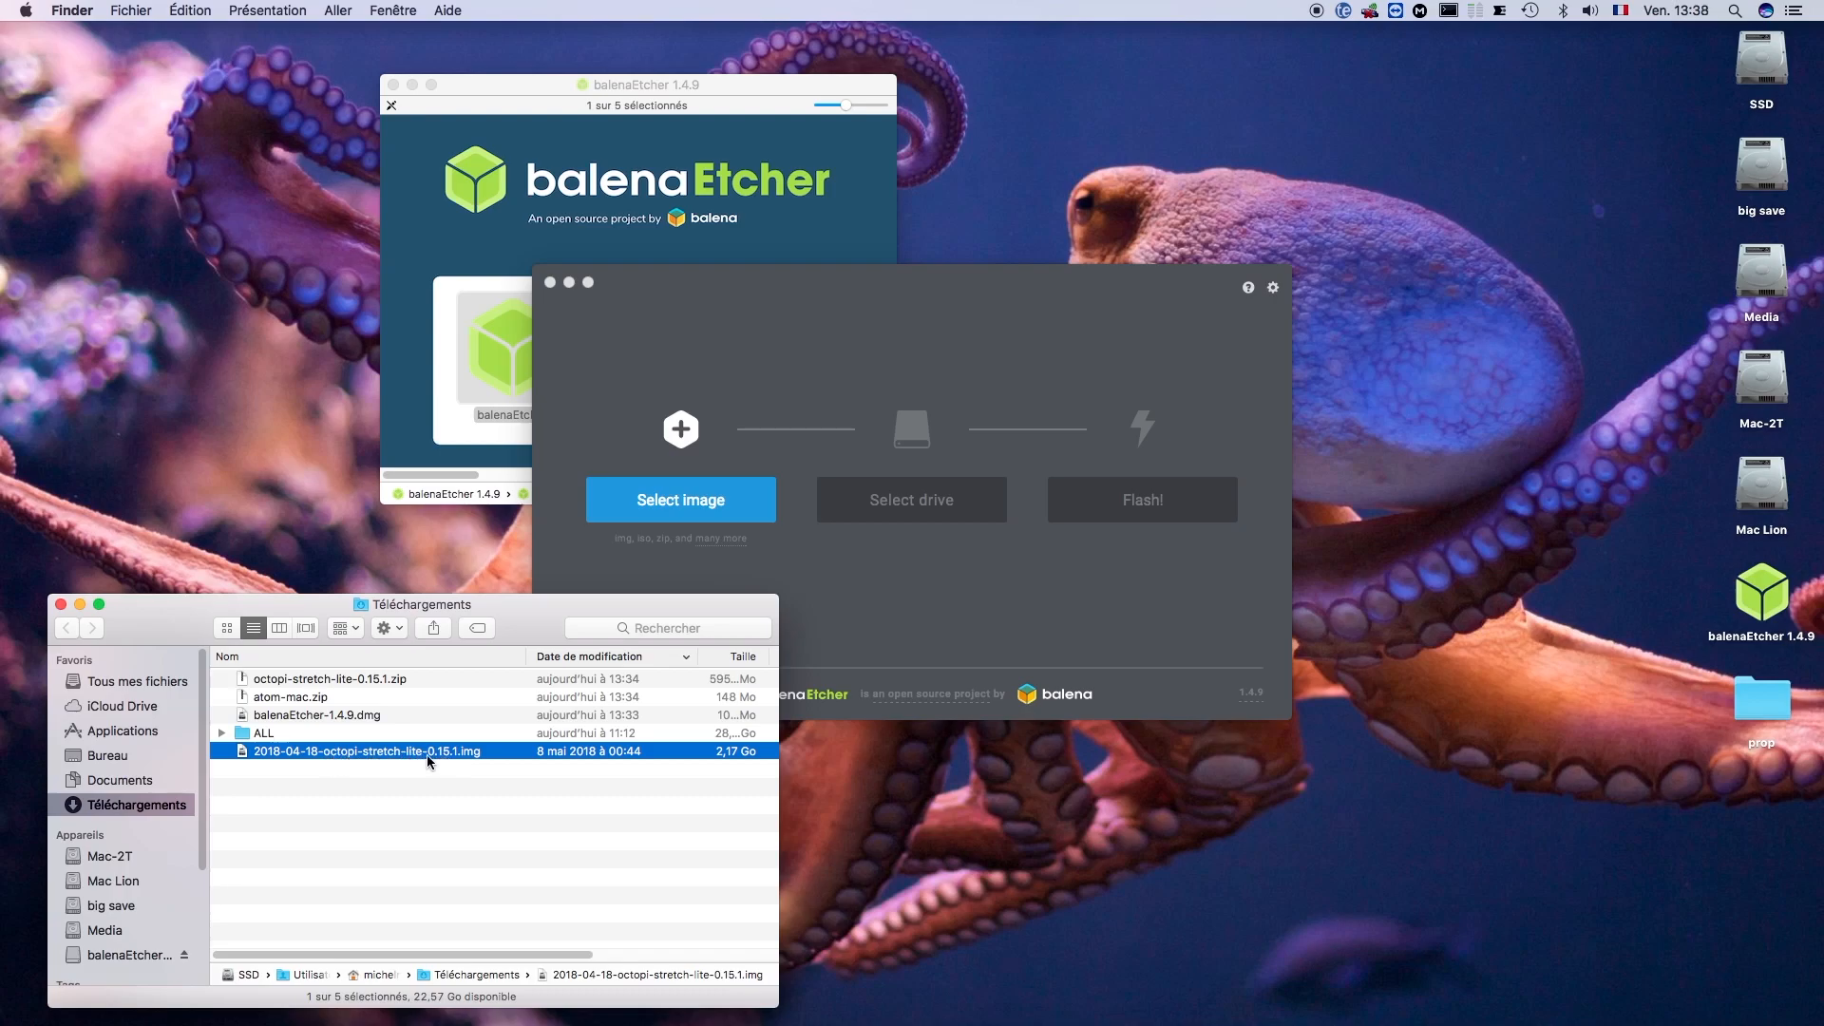
- Load 2018-04-18-octopi-stretch-lite-0.15.1.img from the Téléchargements folder as the image to flash
left_click_drag(368, 748, 622, 513)
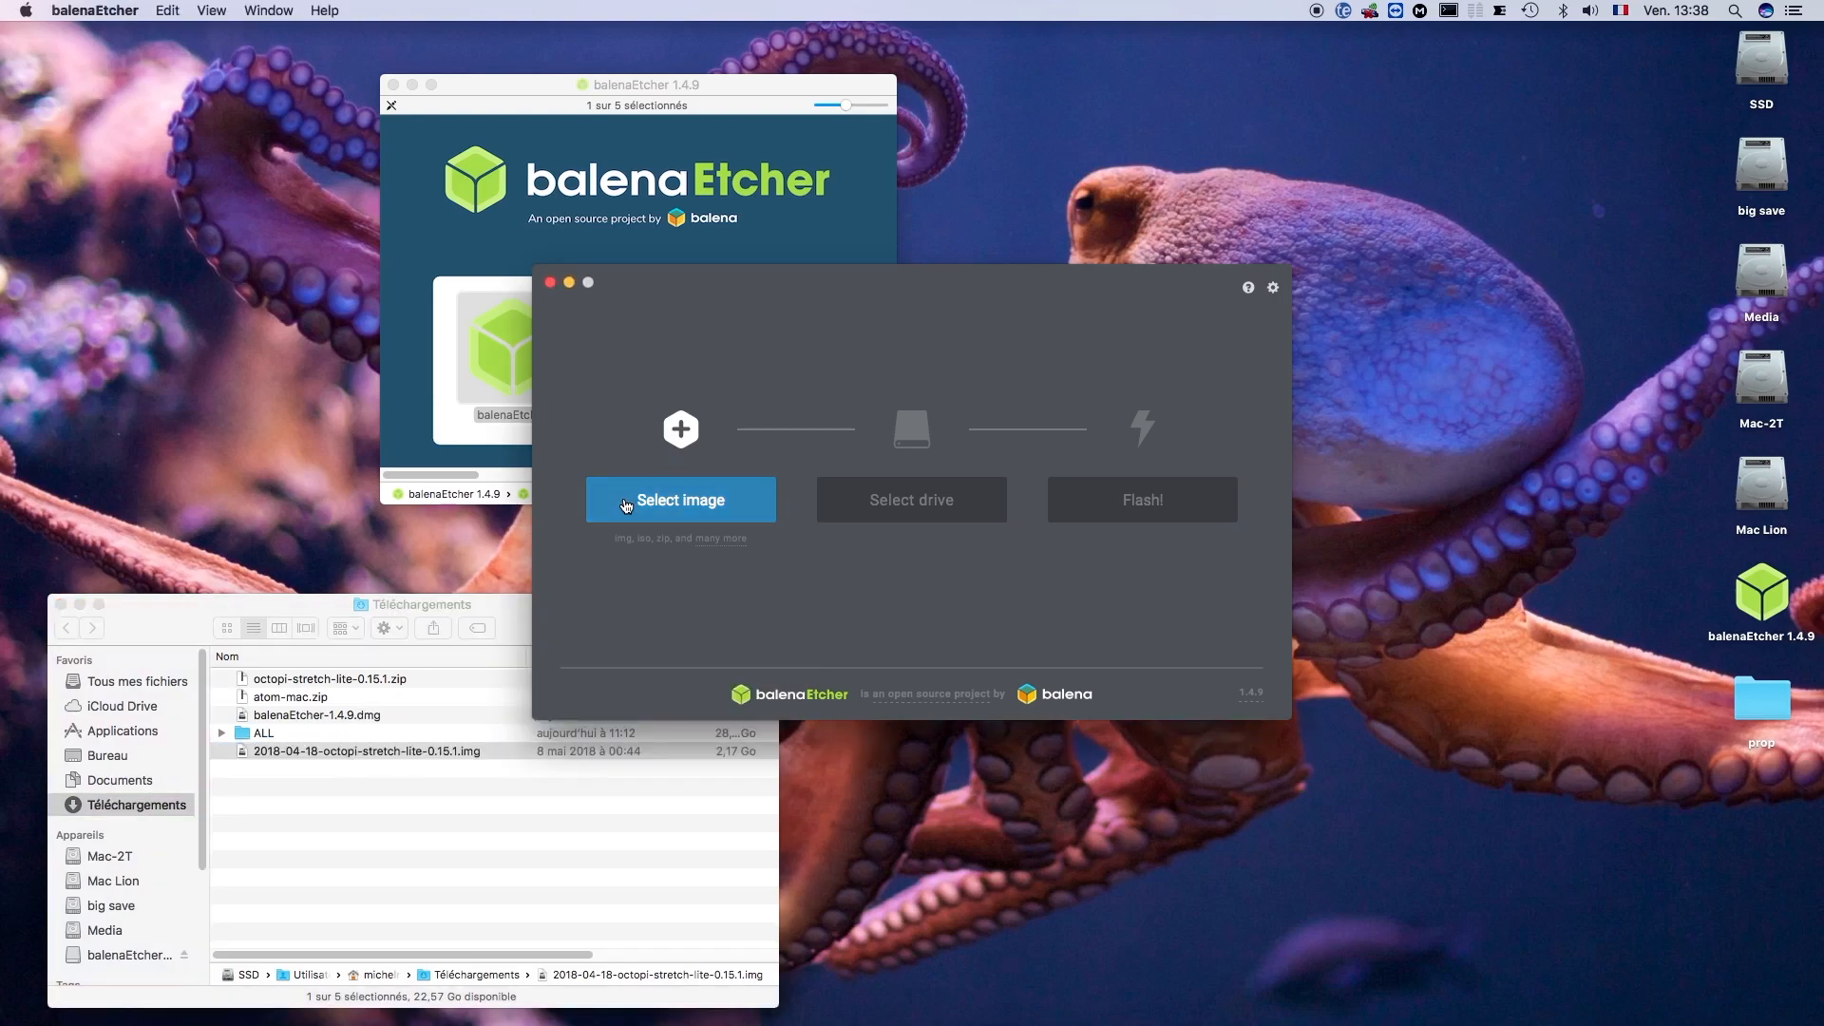
left_click(672, 501)
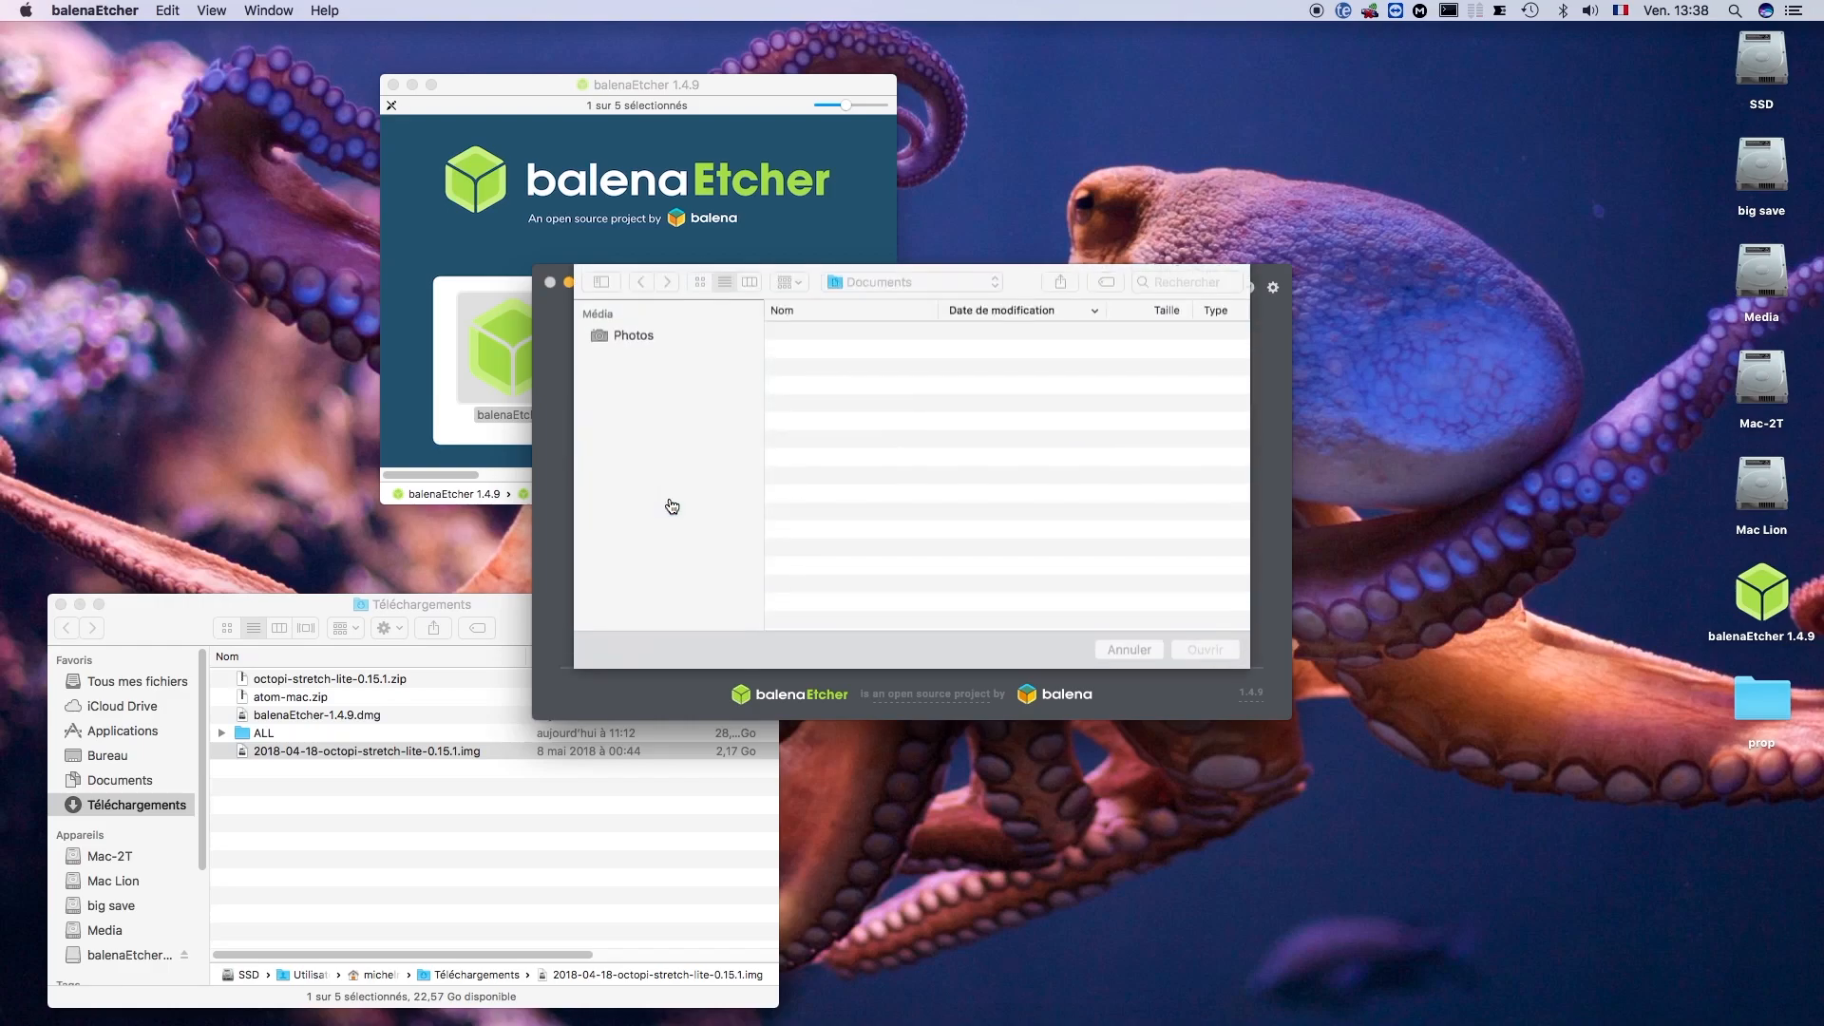
left_click(653, 464)
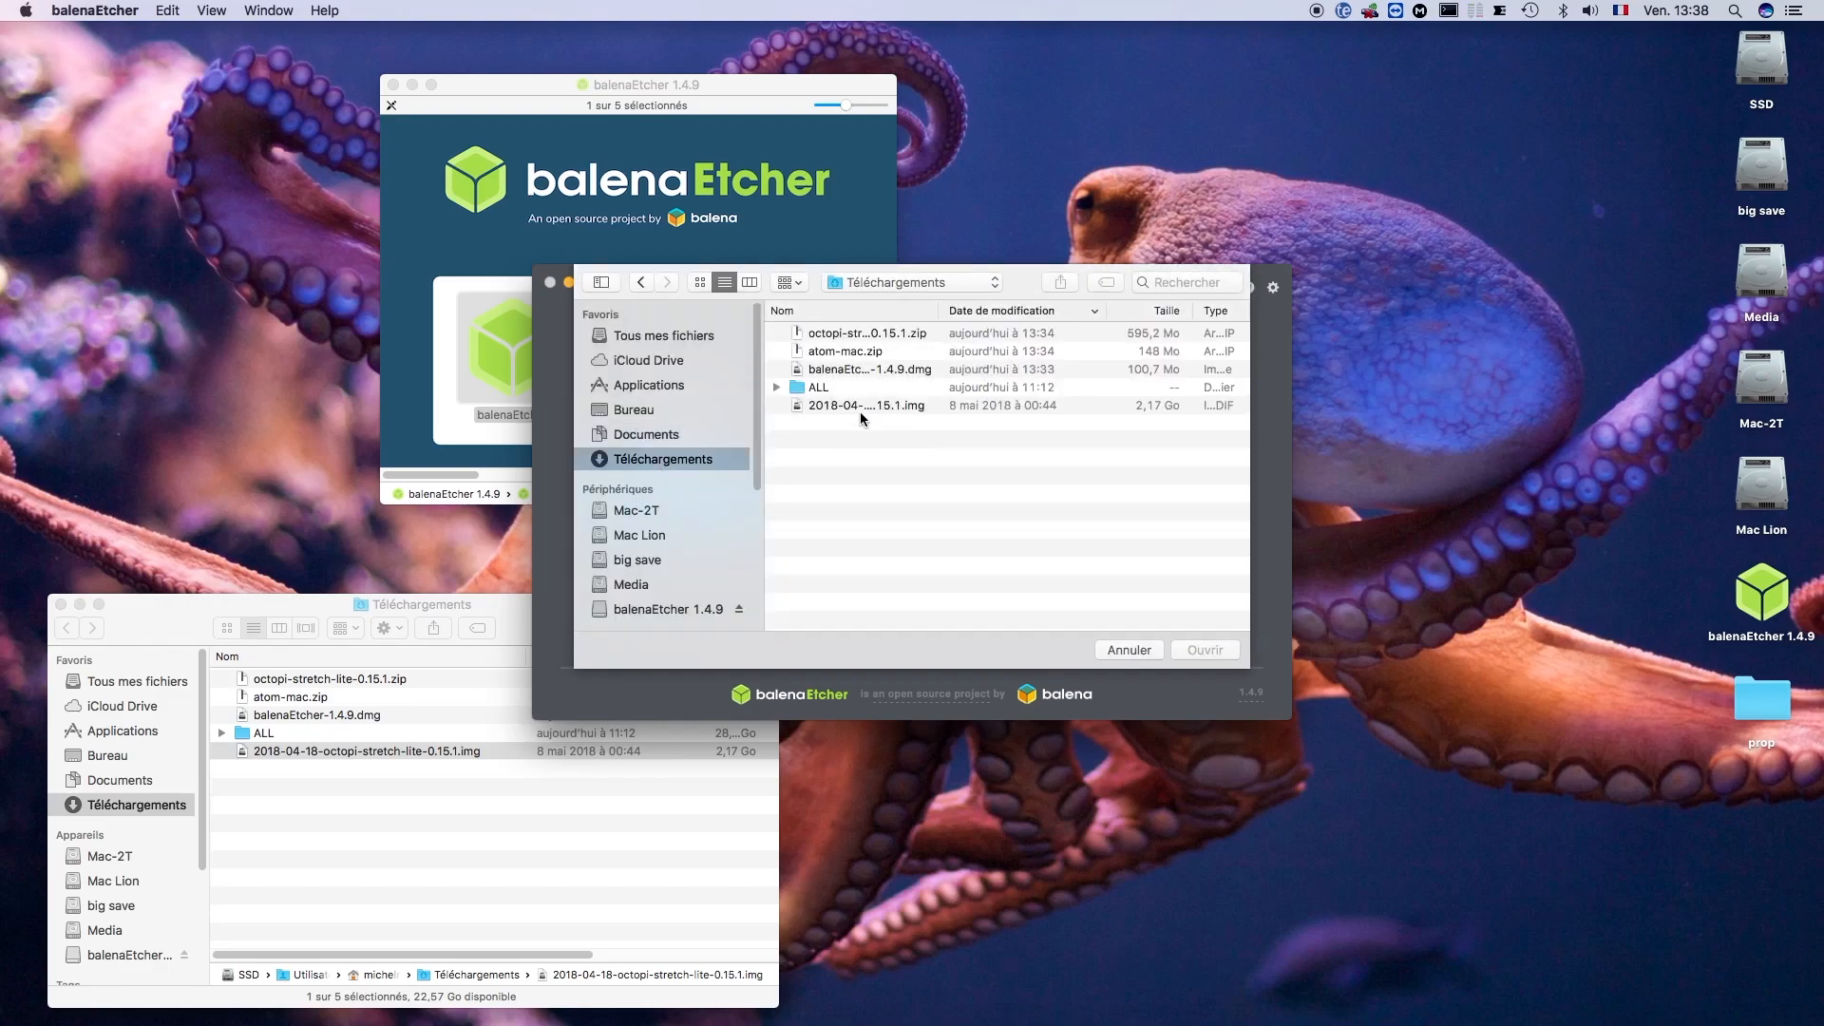
left_click(854, 407)
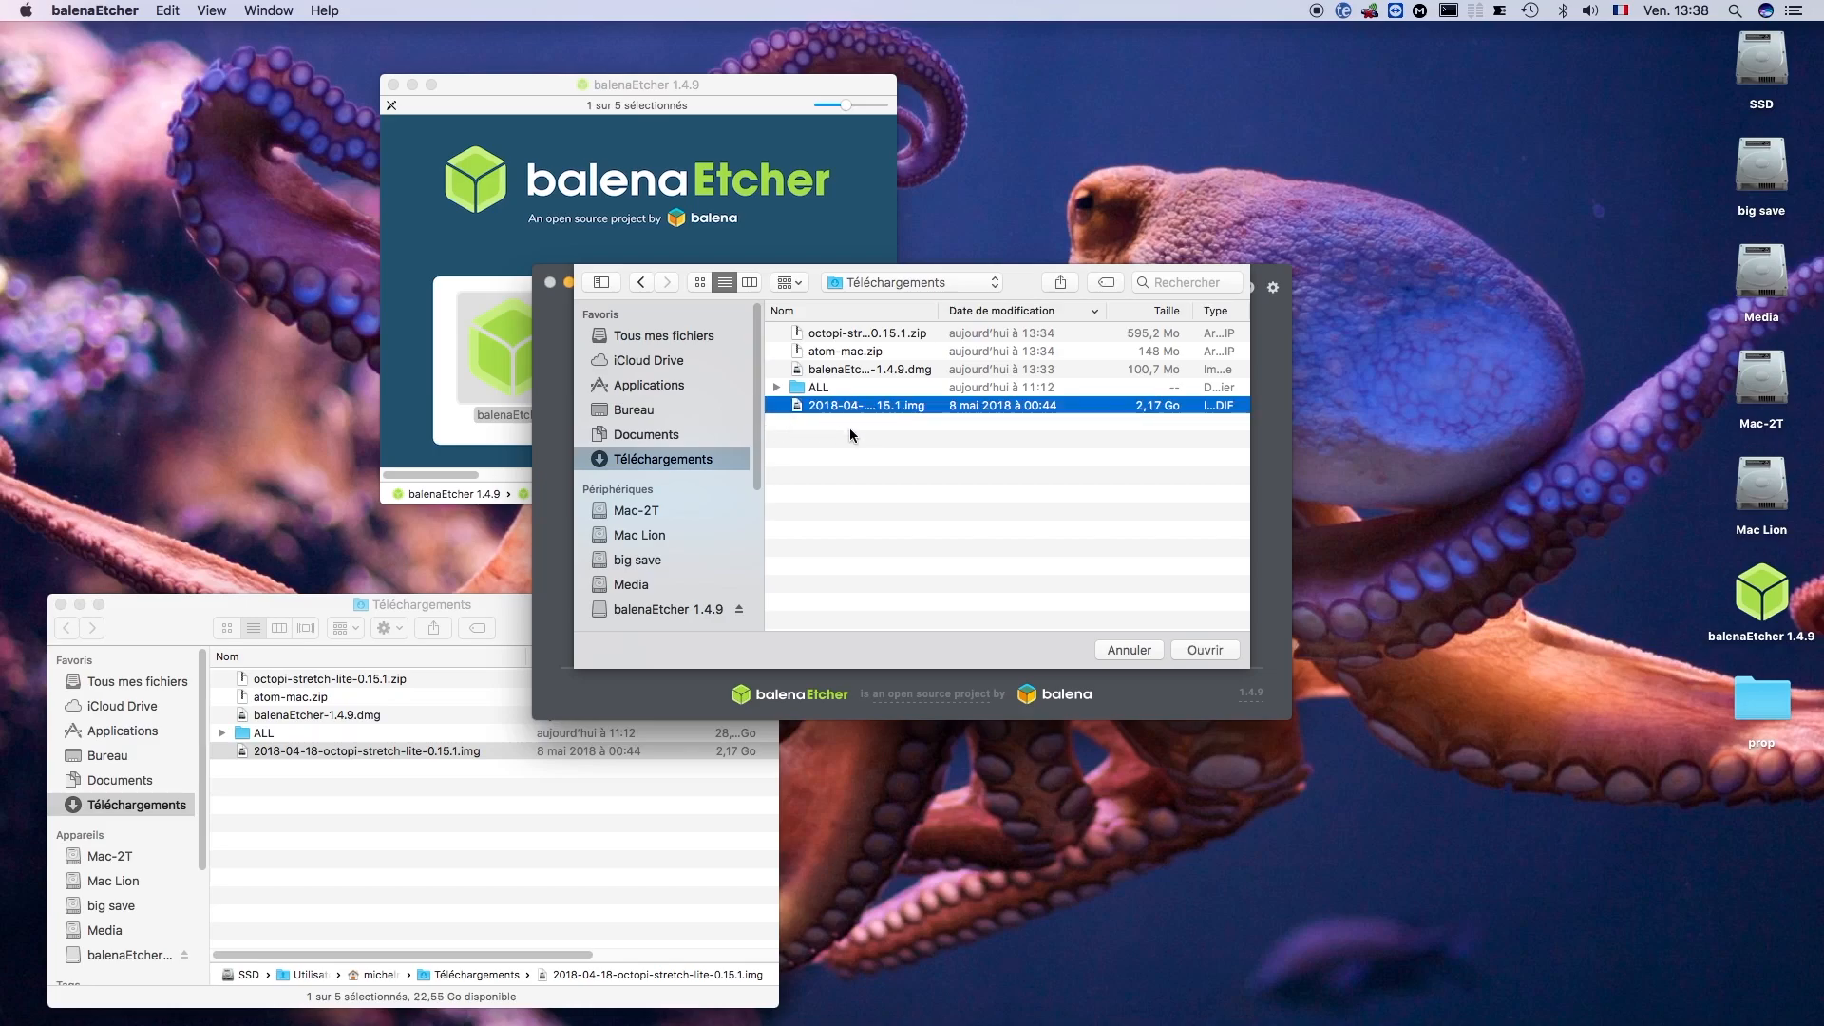
left_click_drag(936, 306, 1031, 307)
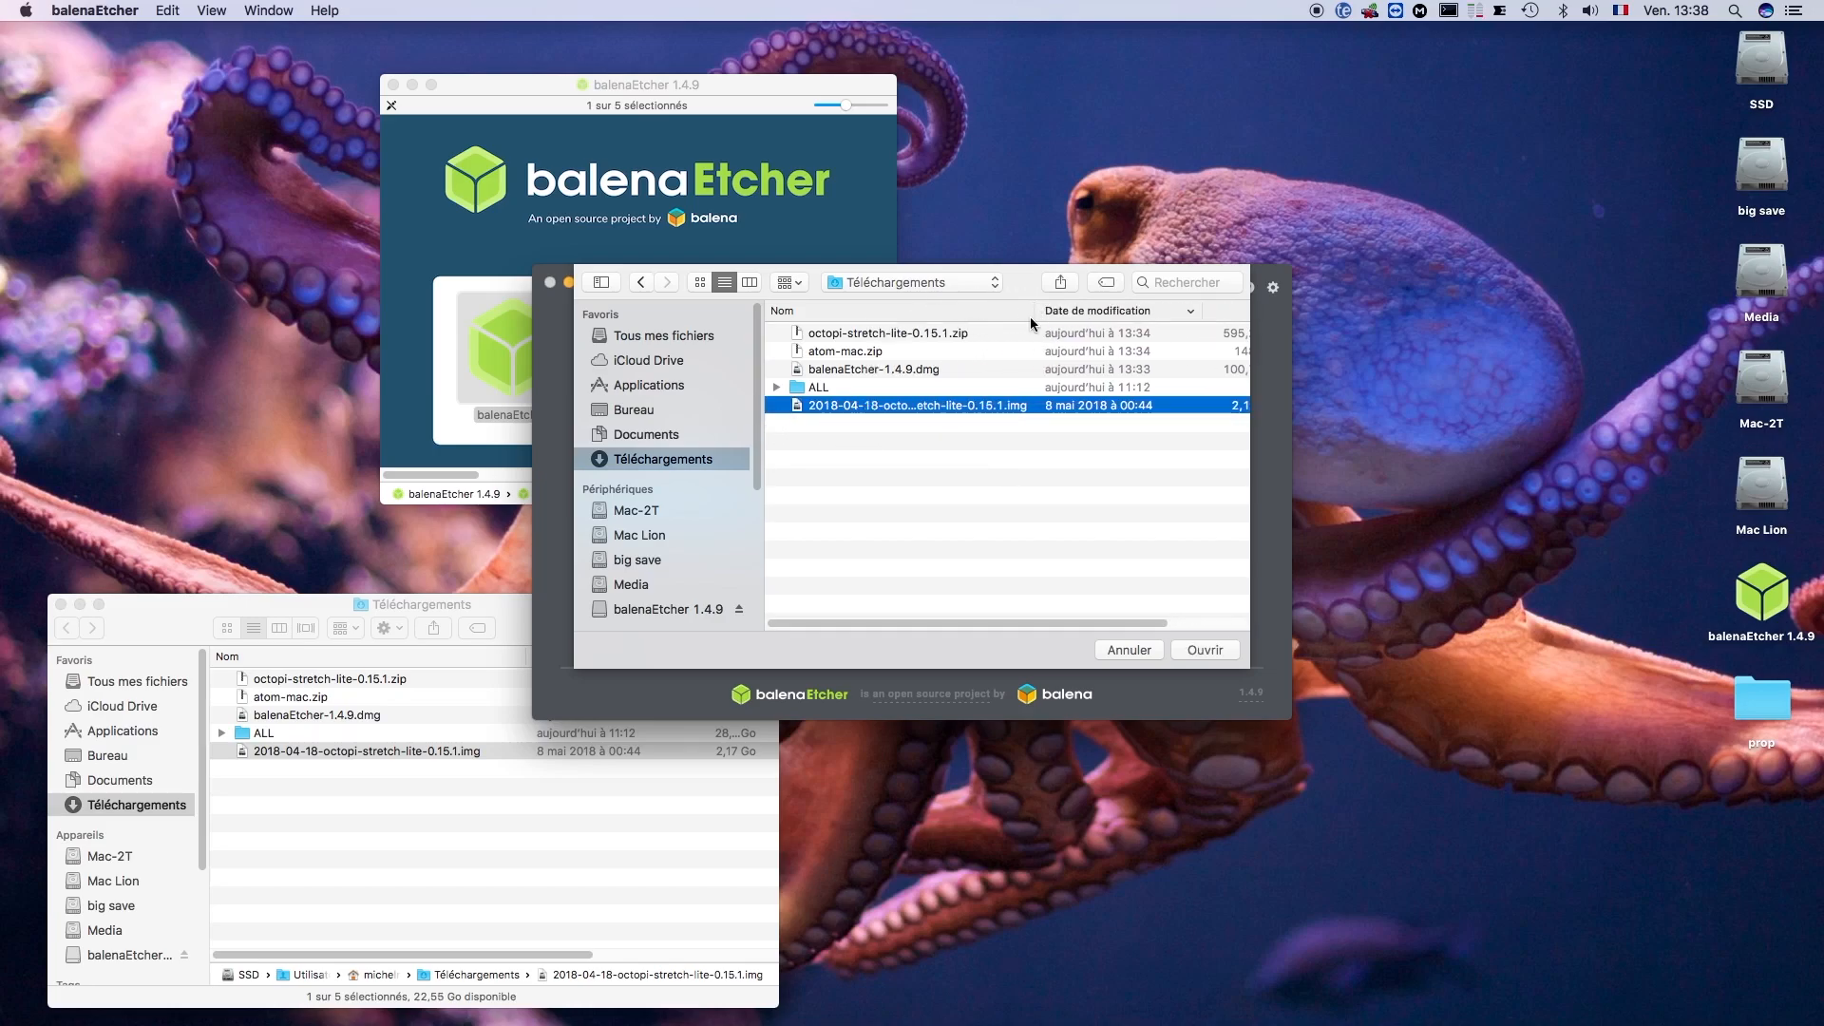
left_click(1194, 647)
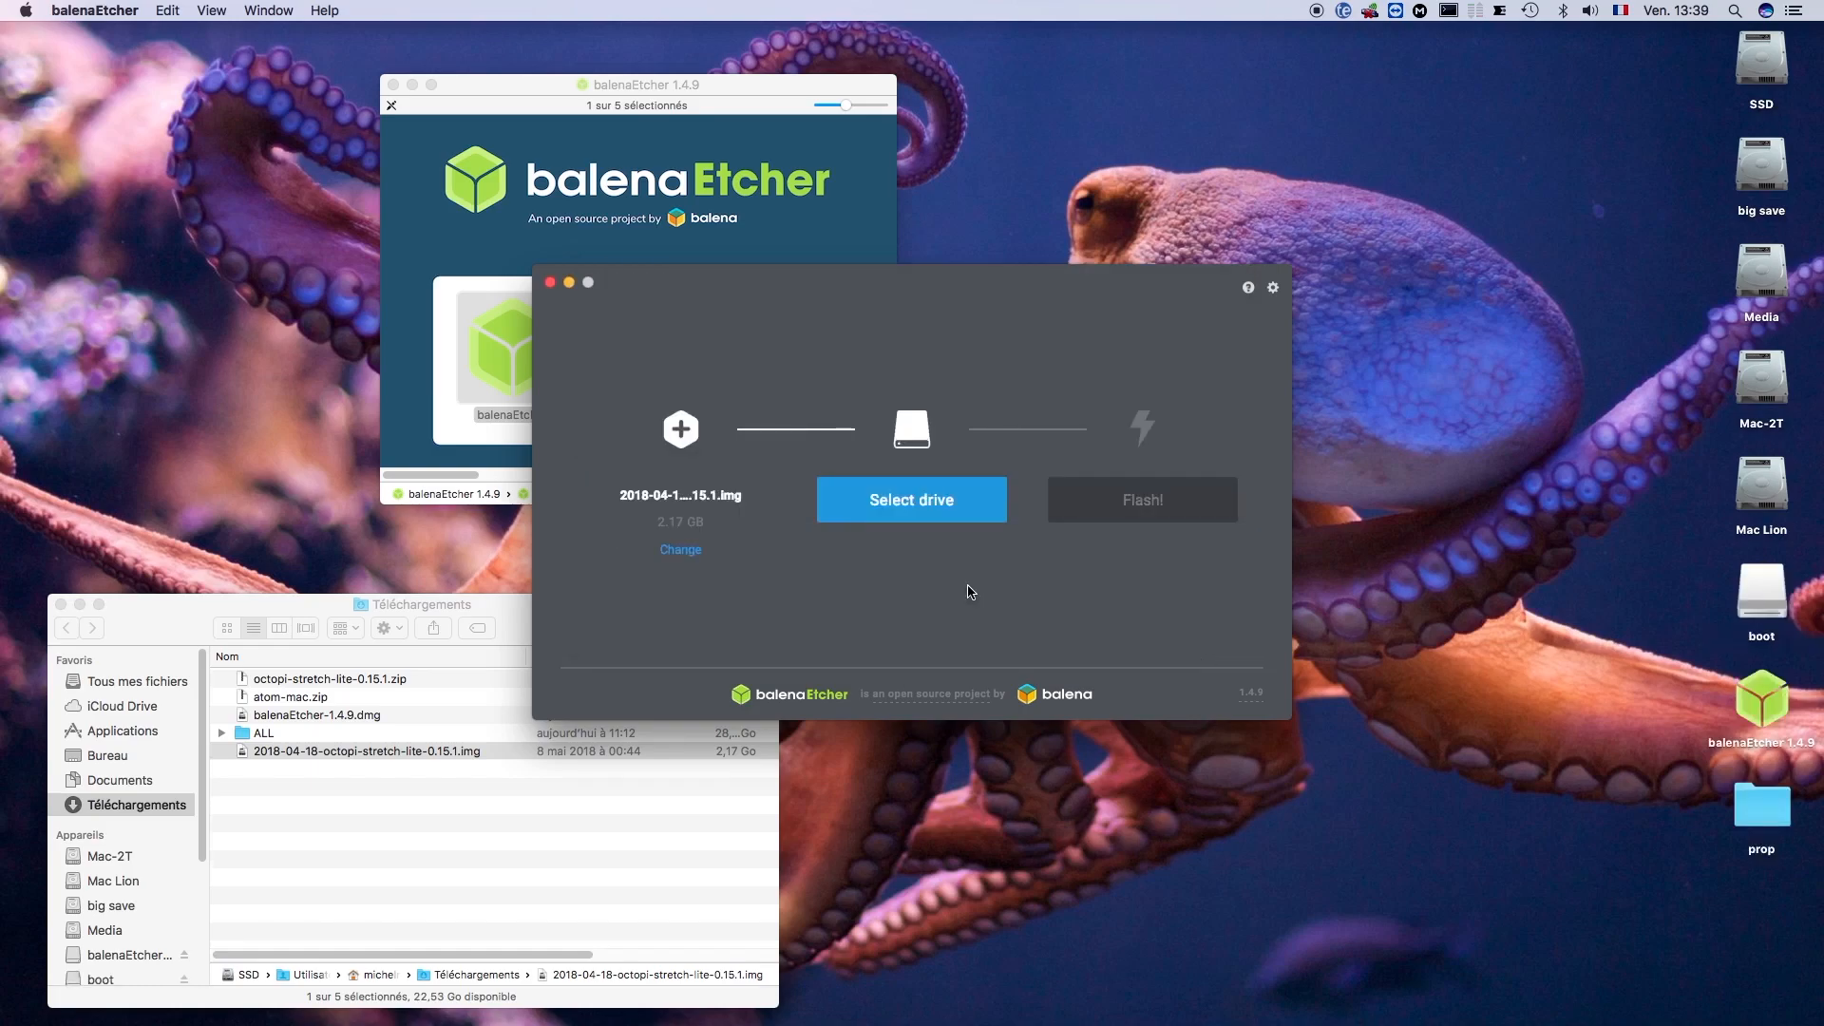
- Select the 63.86 GB Mass Storage Device Media as the target drive for the image
left_click(914, 511)
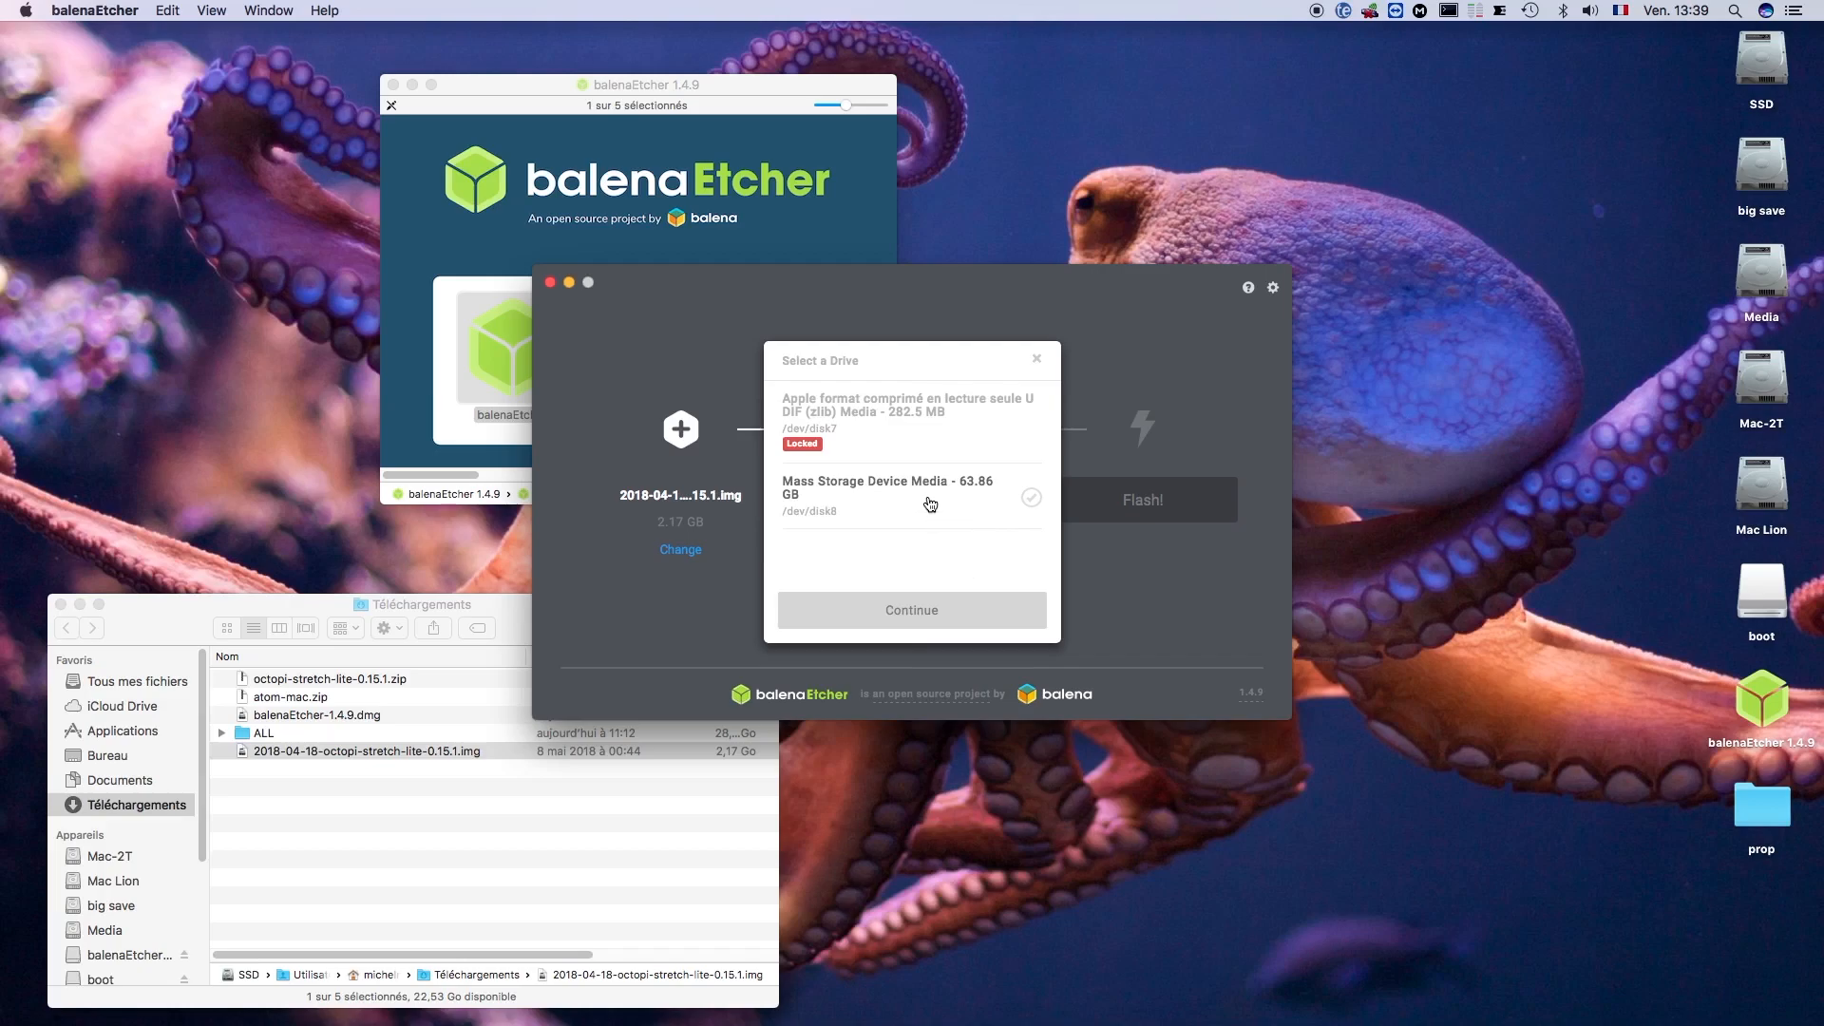
left_click(859, 488)
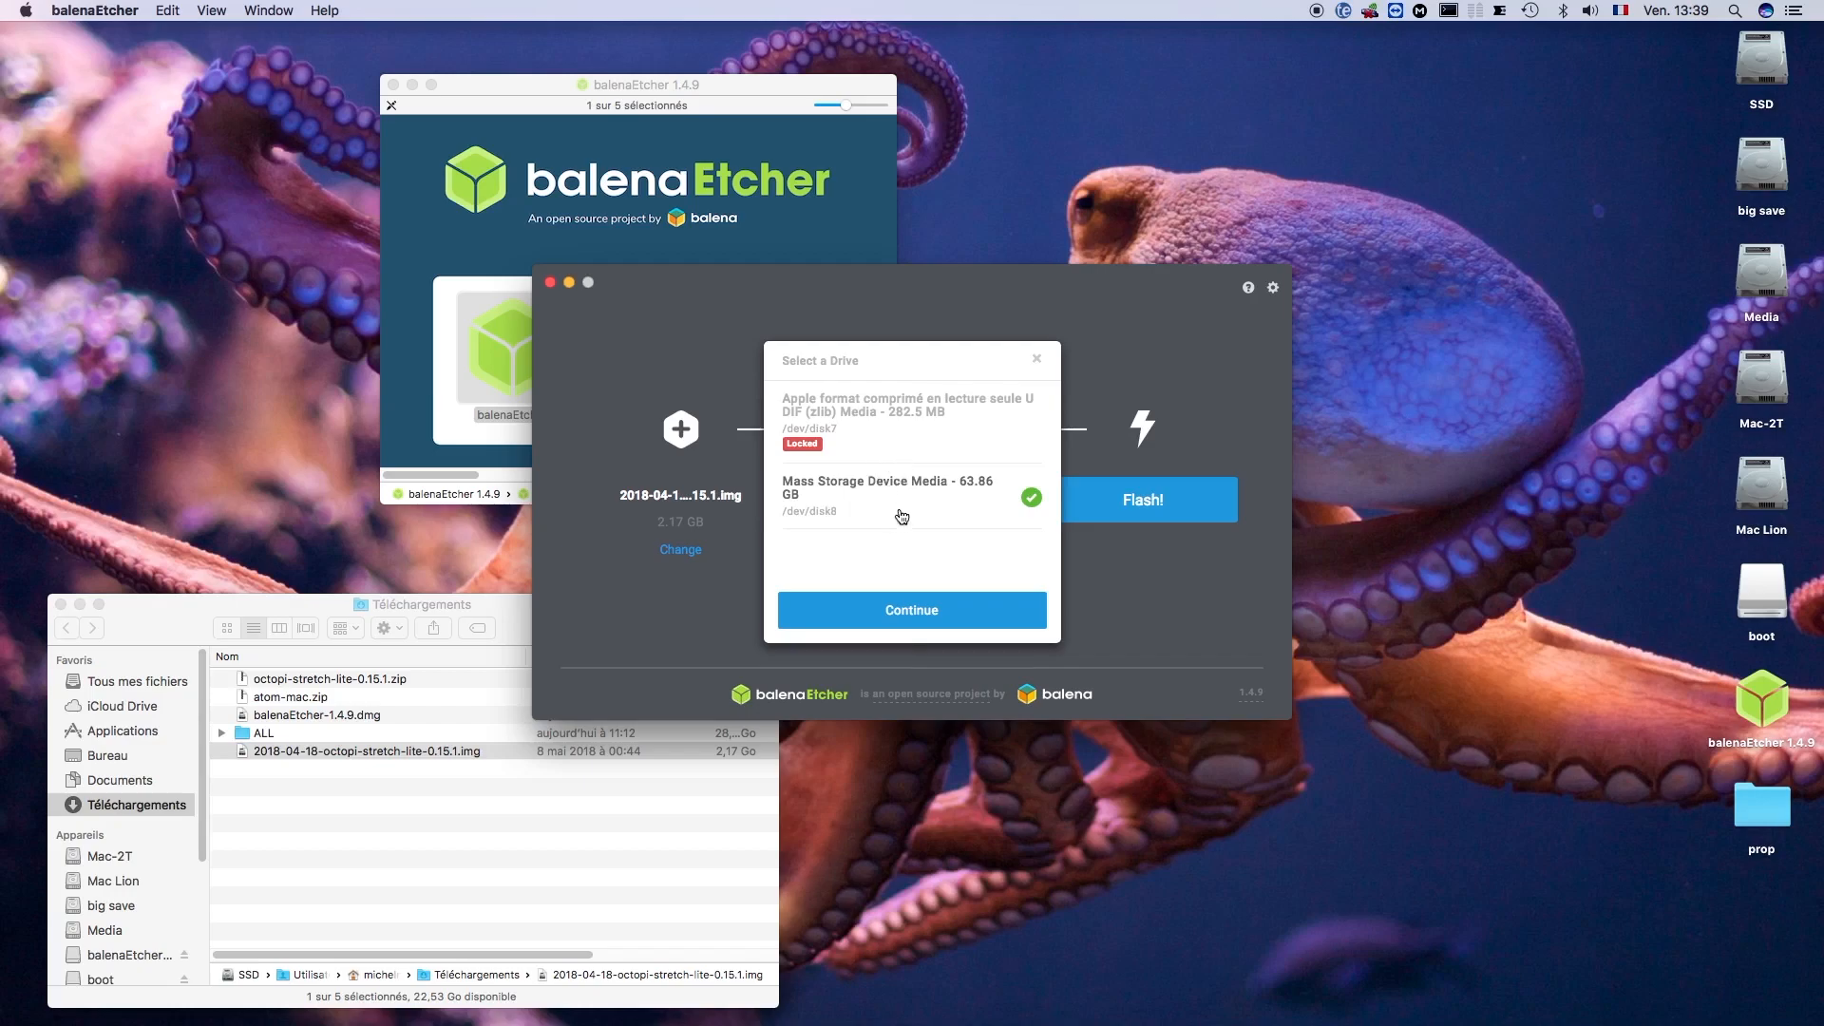
left_click(914, 611)
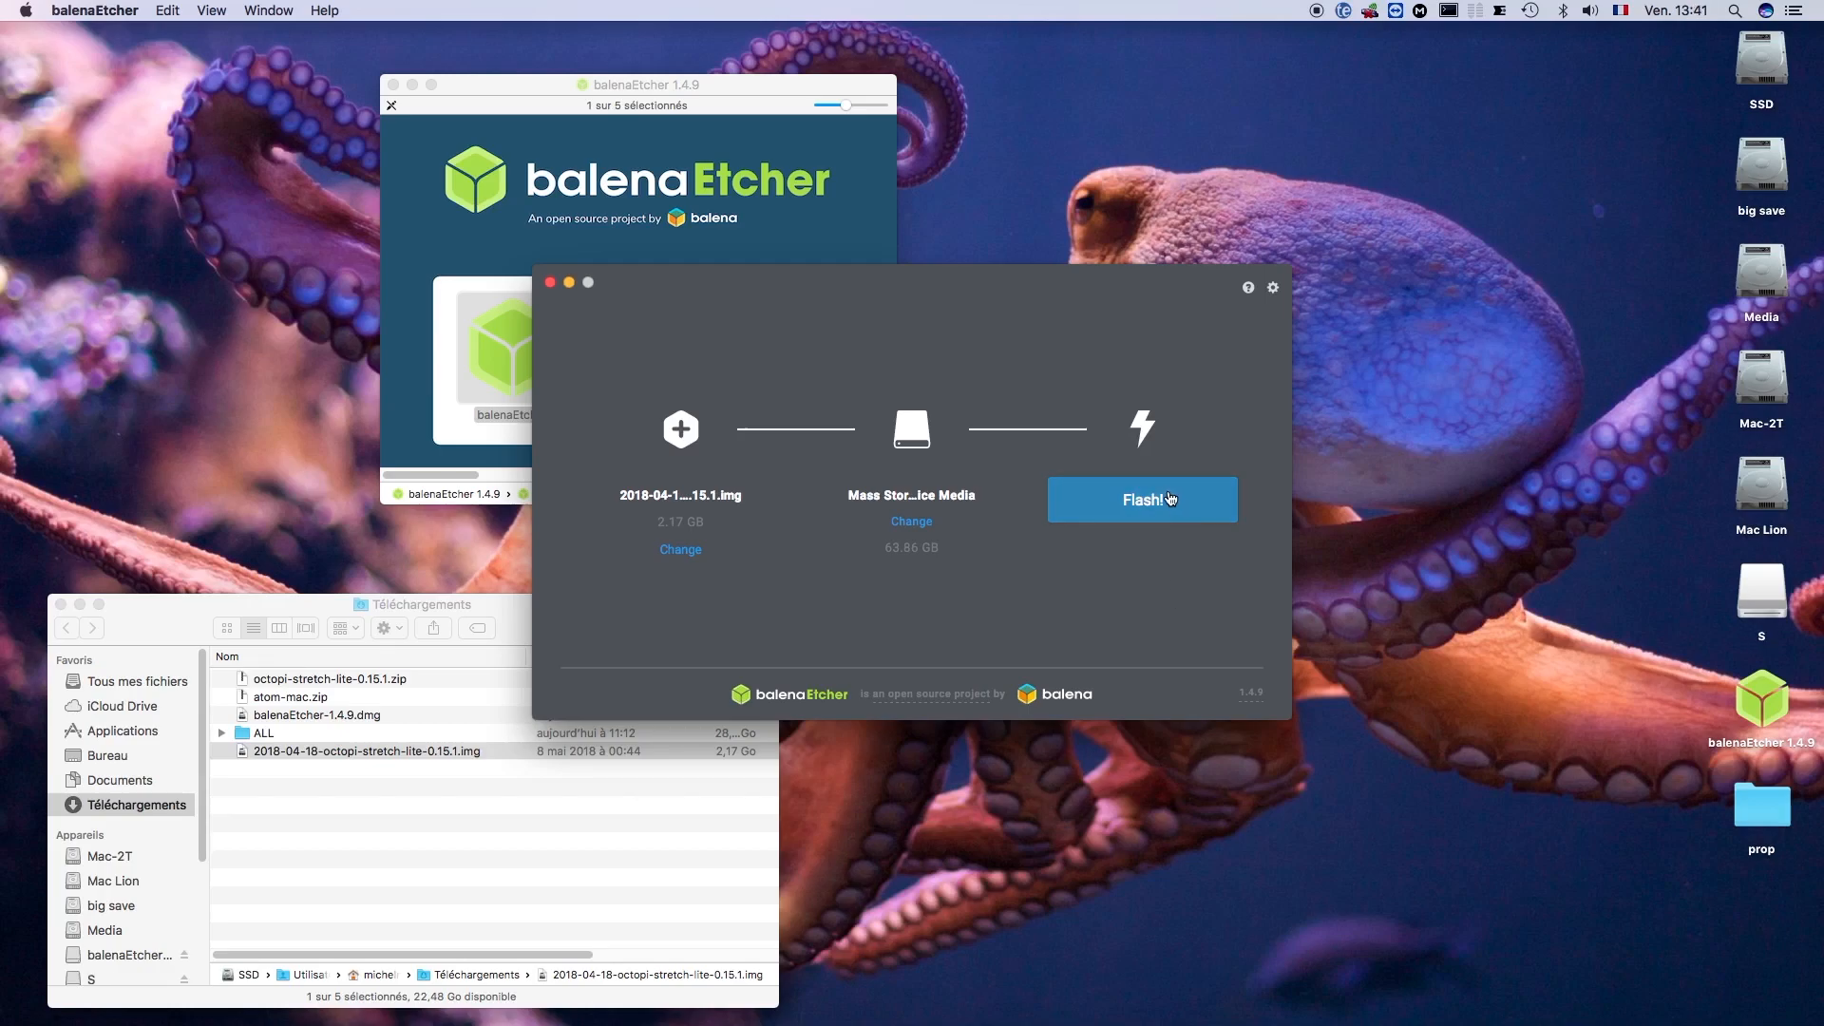
- Flash the OctoPi image to the selected drive, then close the balenaEtcher application and its installer window
left_click(1168, 501)
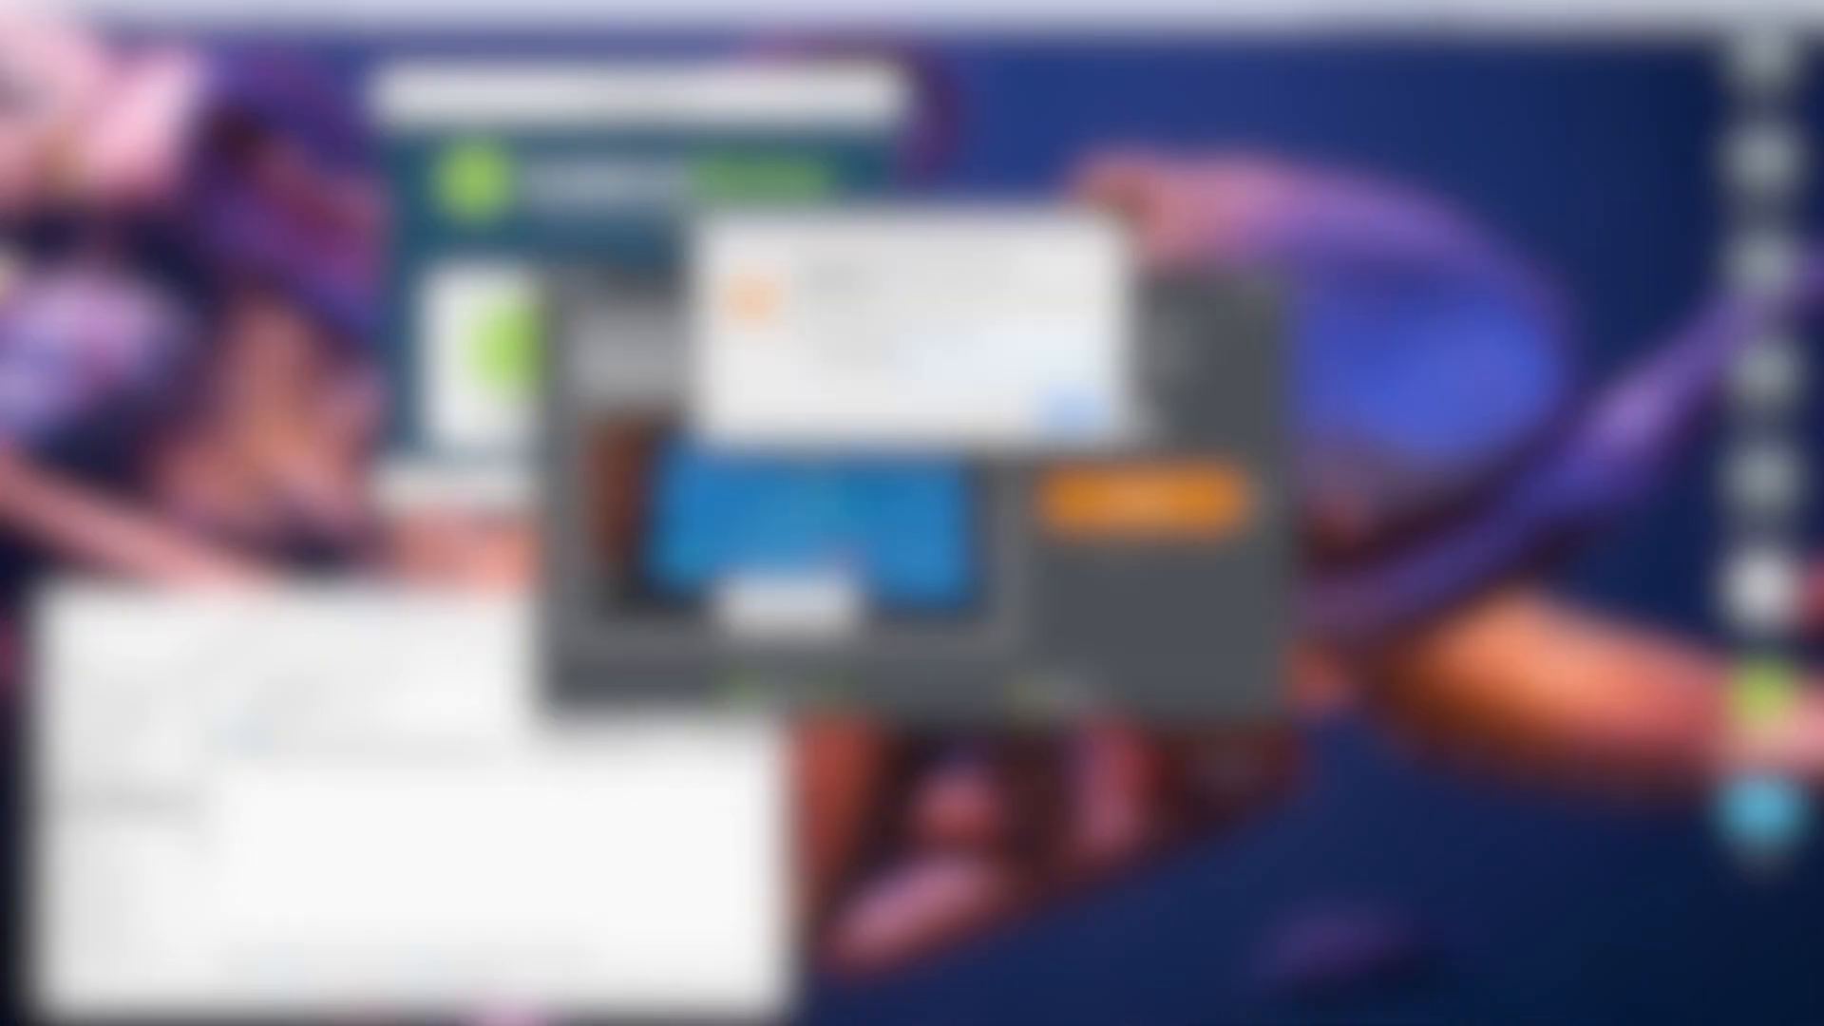
key("Return")
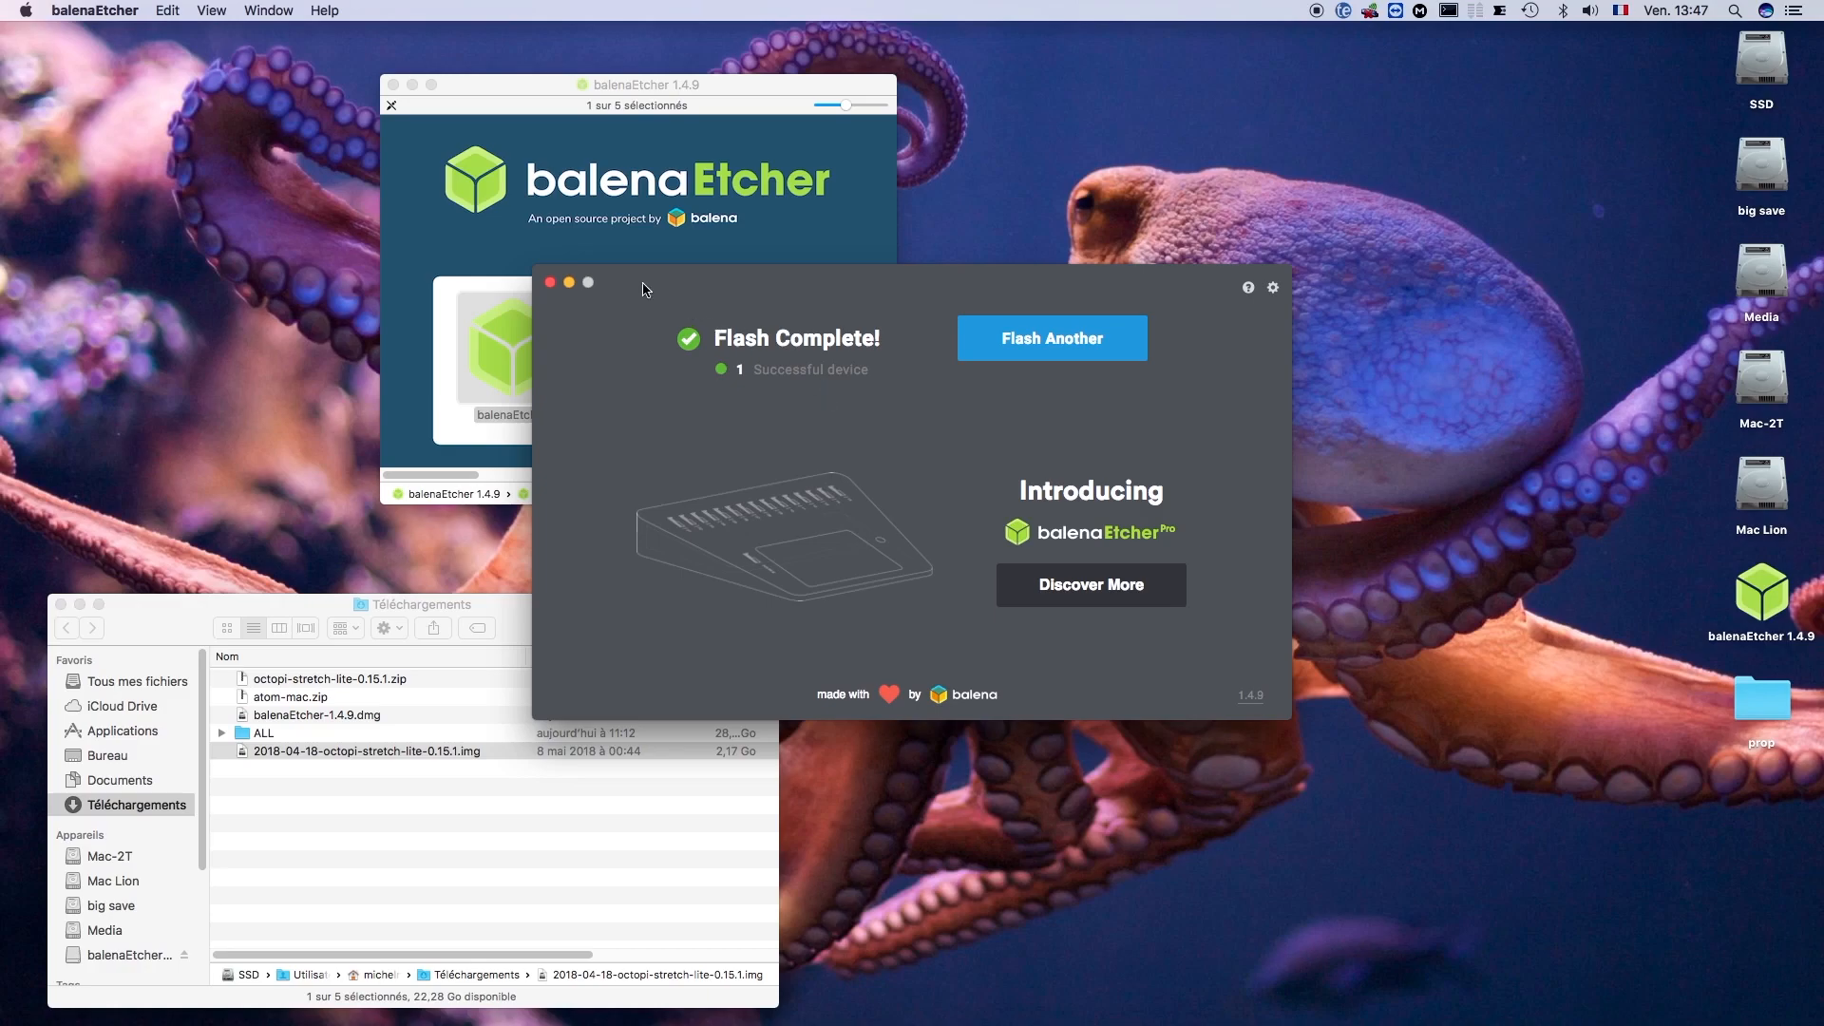
left_click(550, 283)
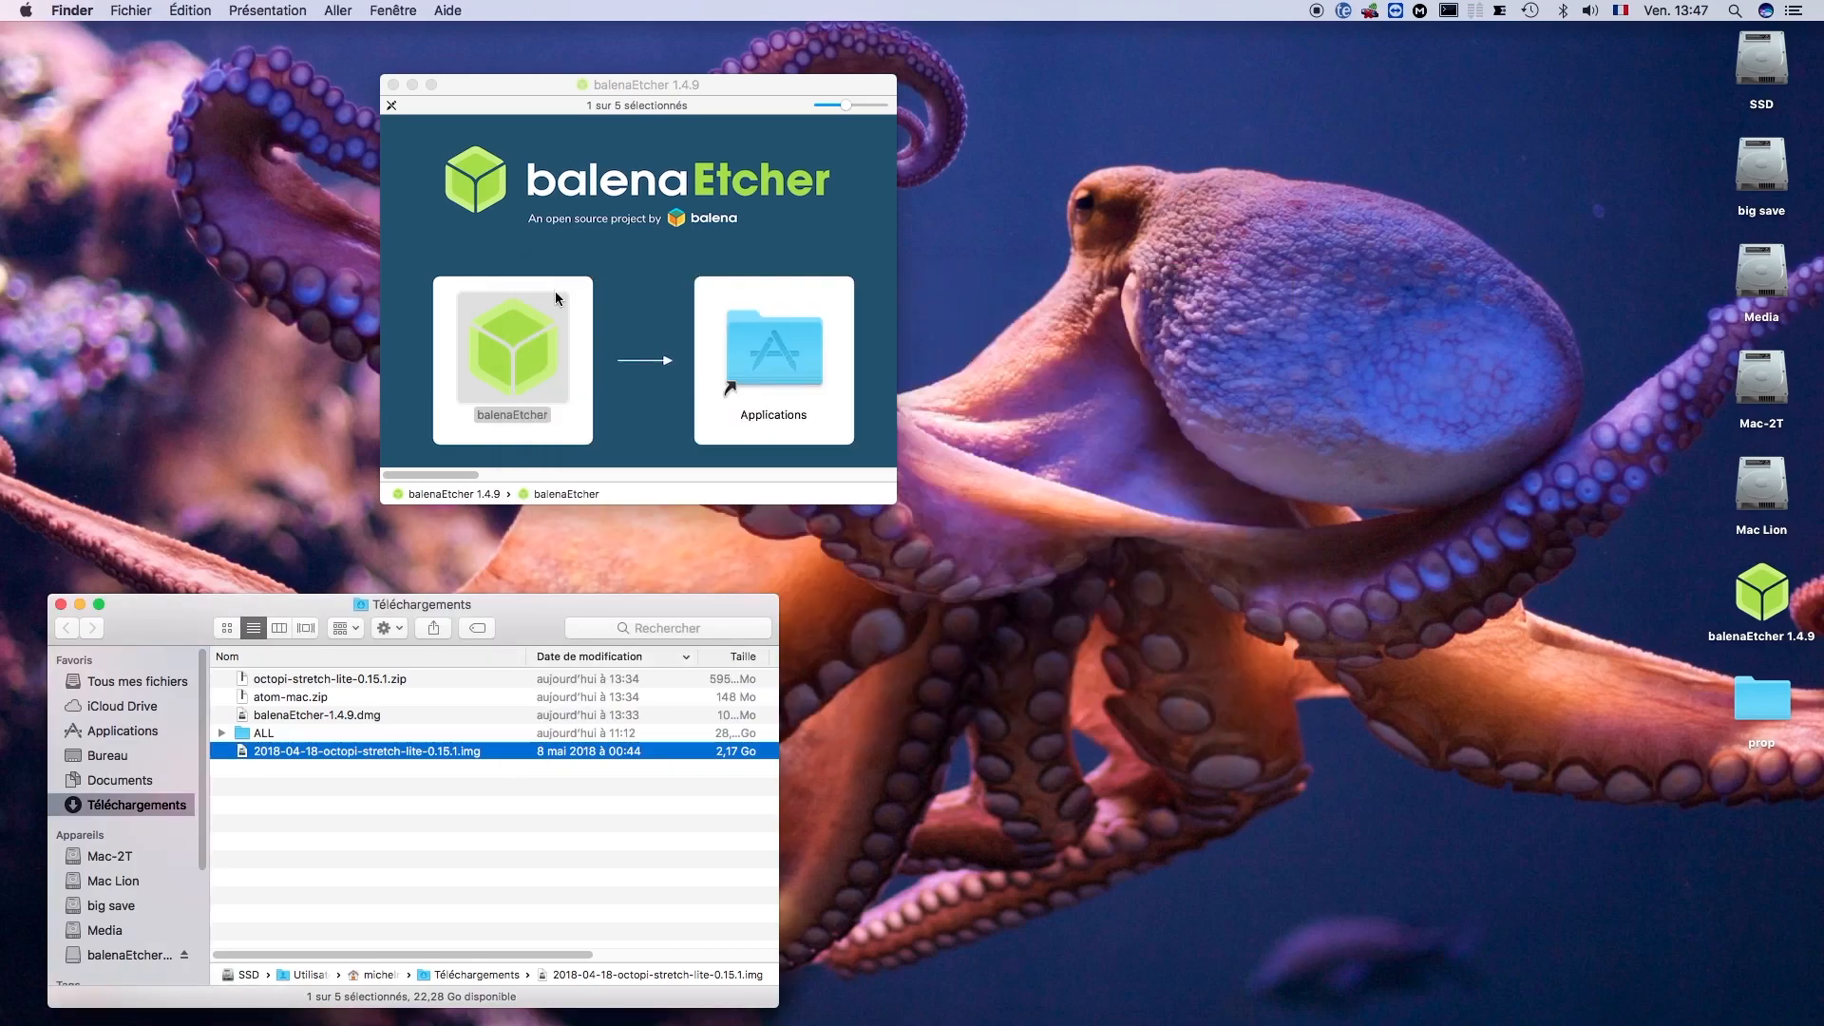
left_click(392, 85)
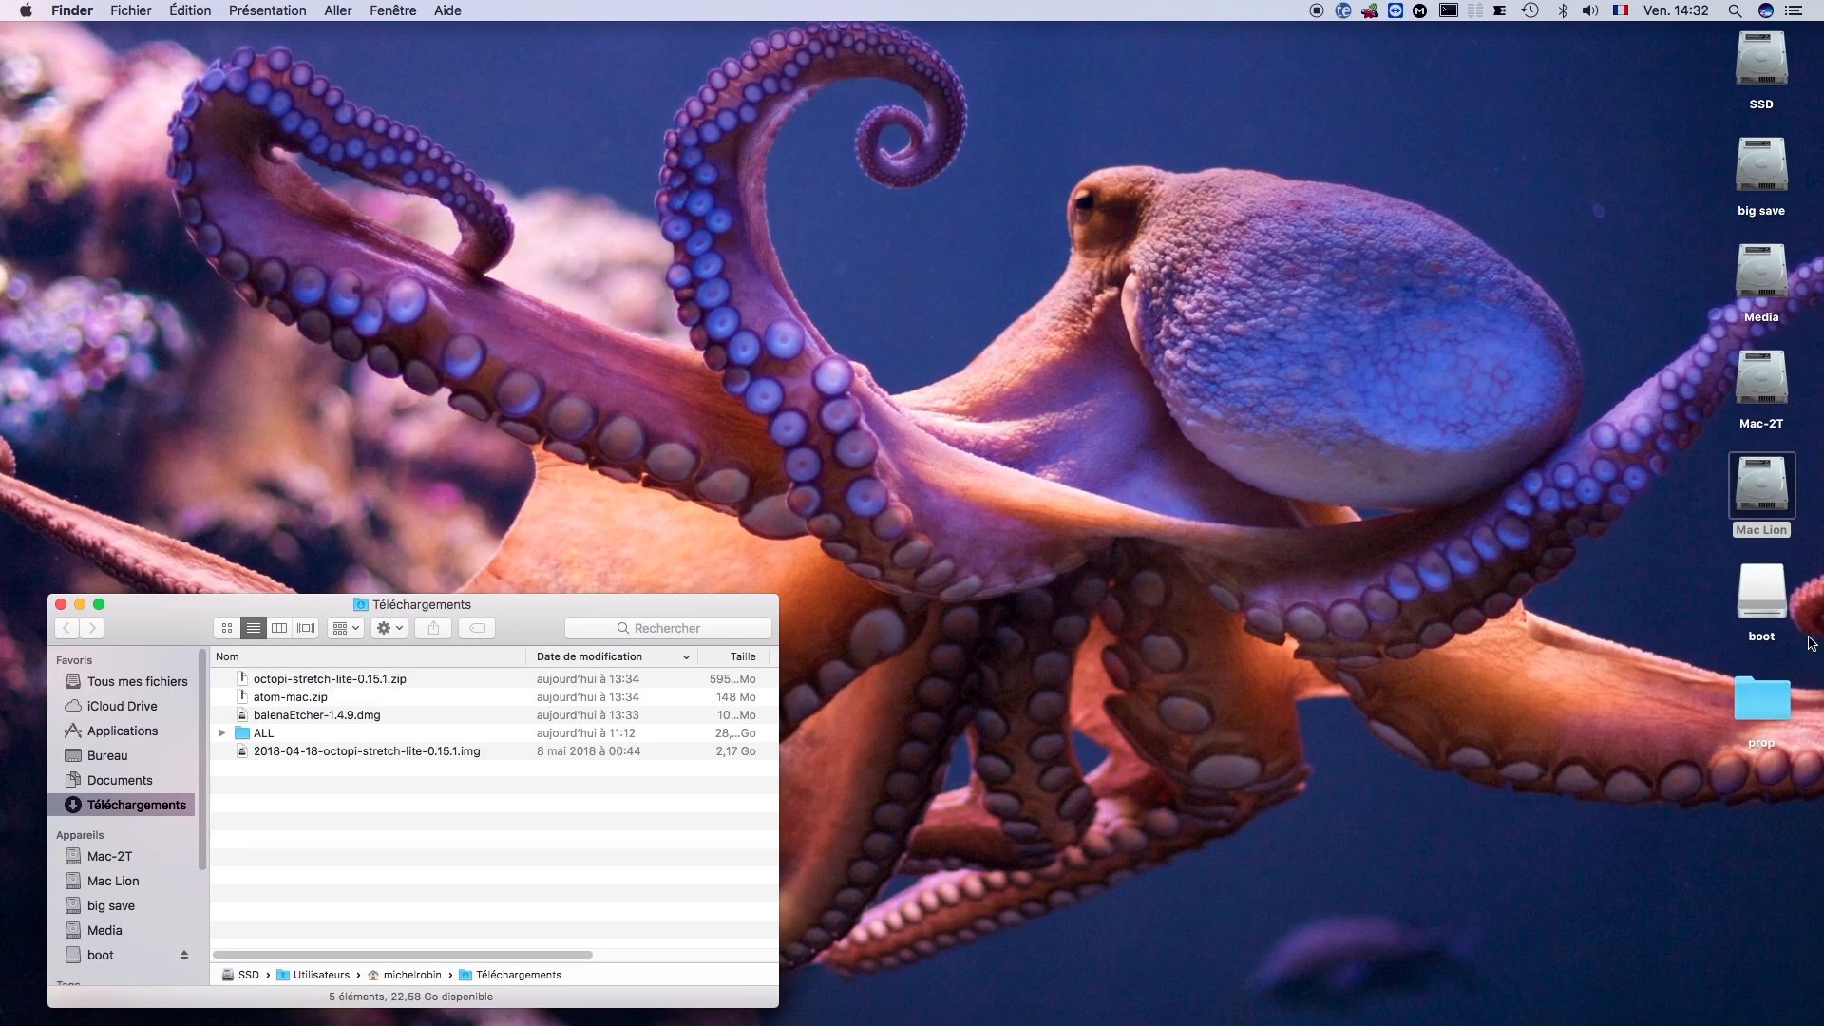
- Locate octopi-wpa-supplicant.txt on the boot volume and launch Atom
double_click(1763, 594)
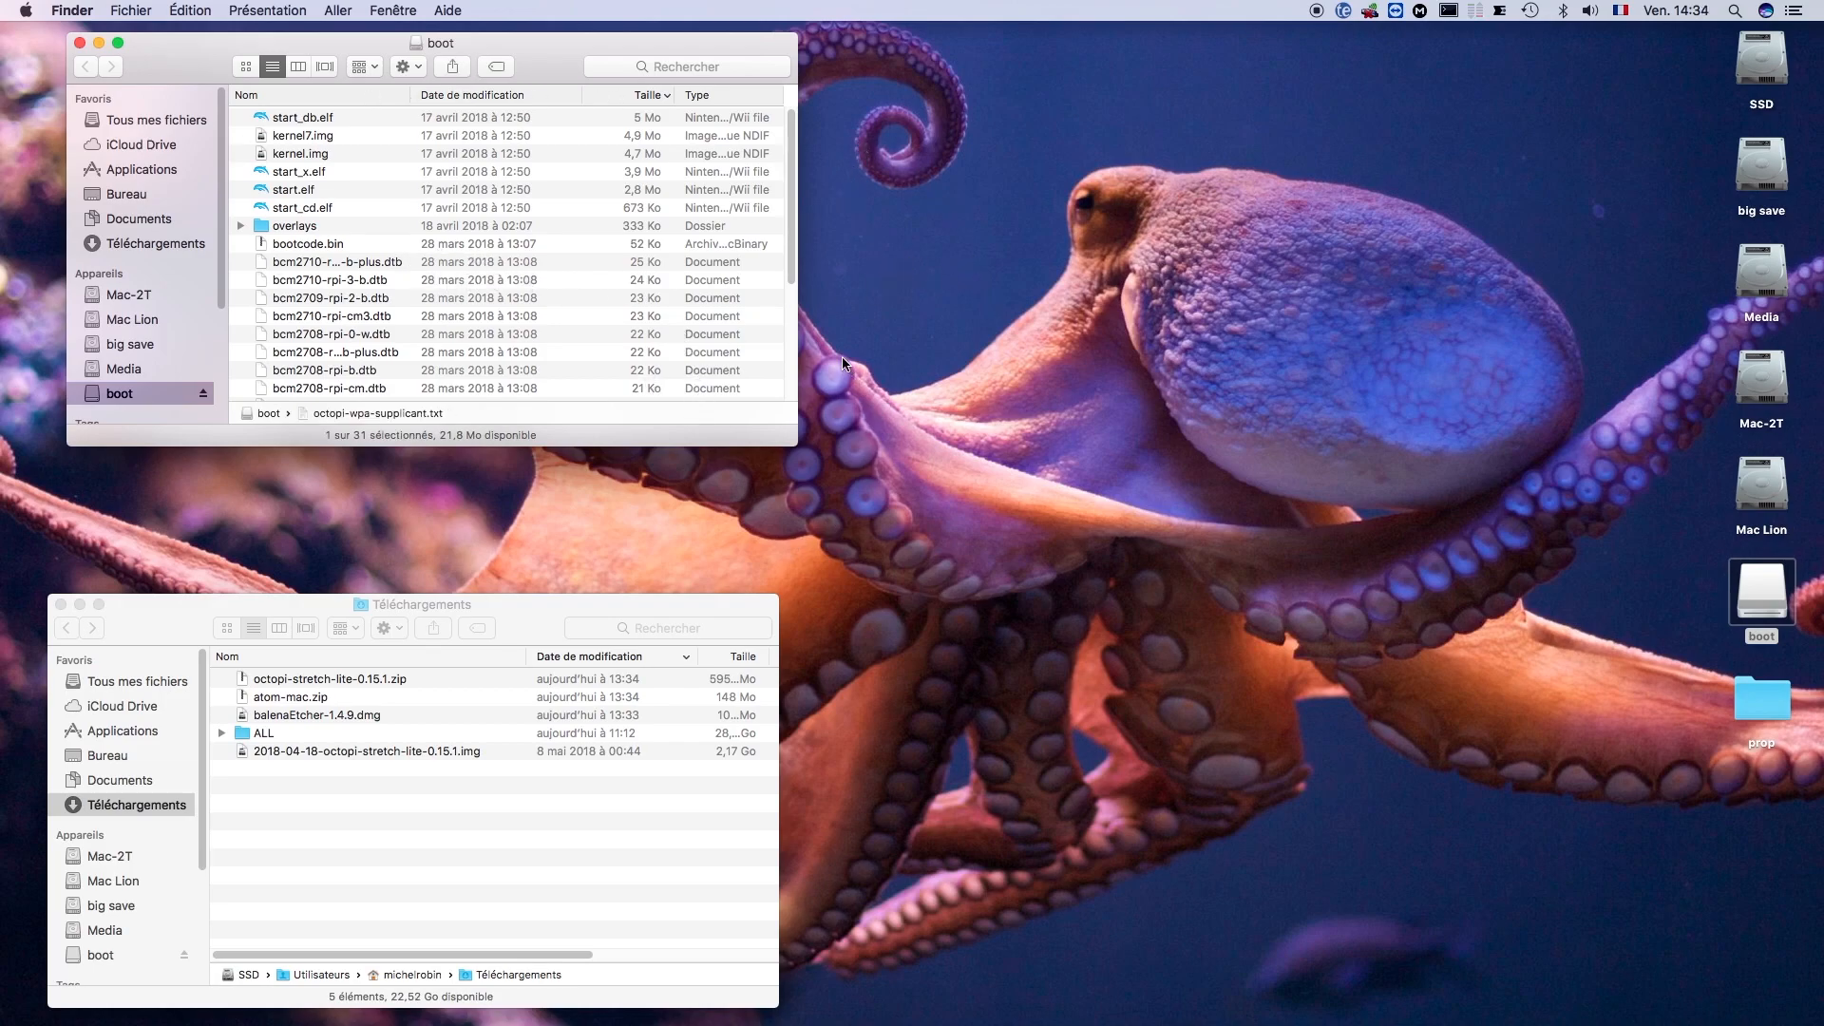
left_click_drag(787, 229, 788, 307)
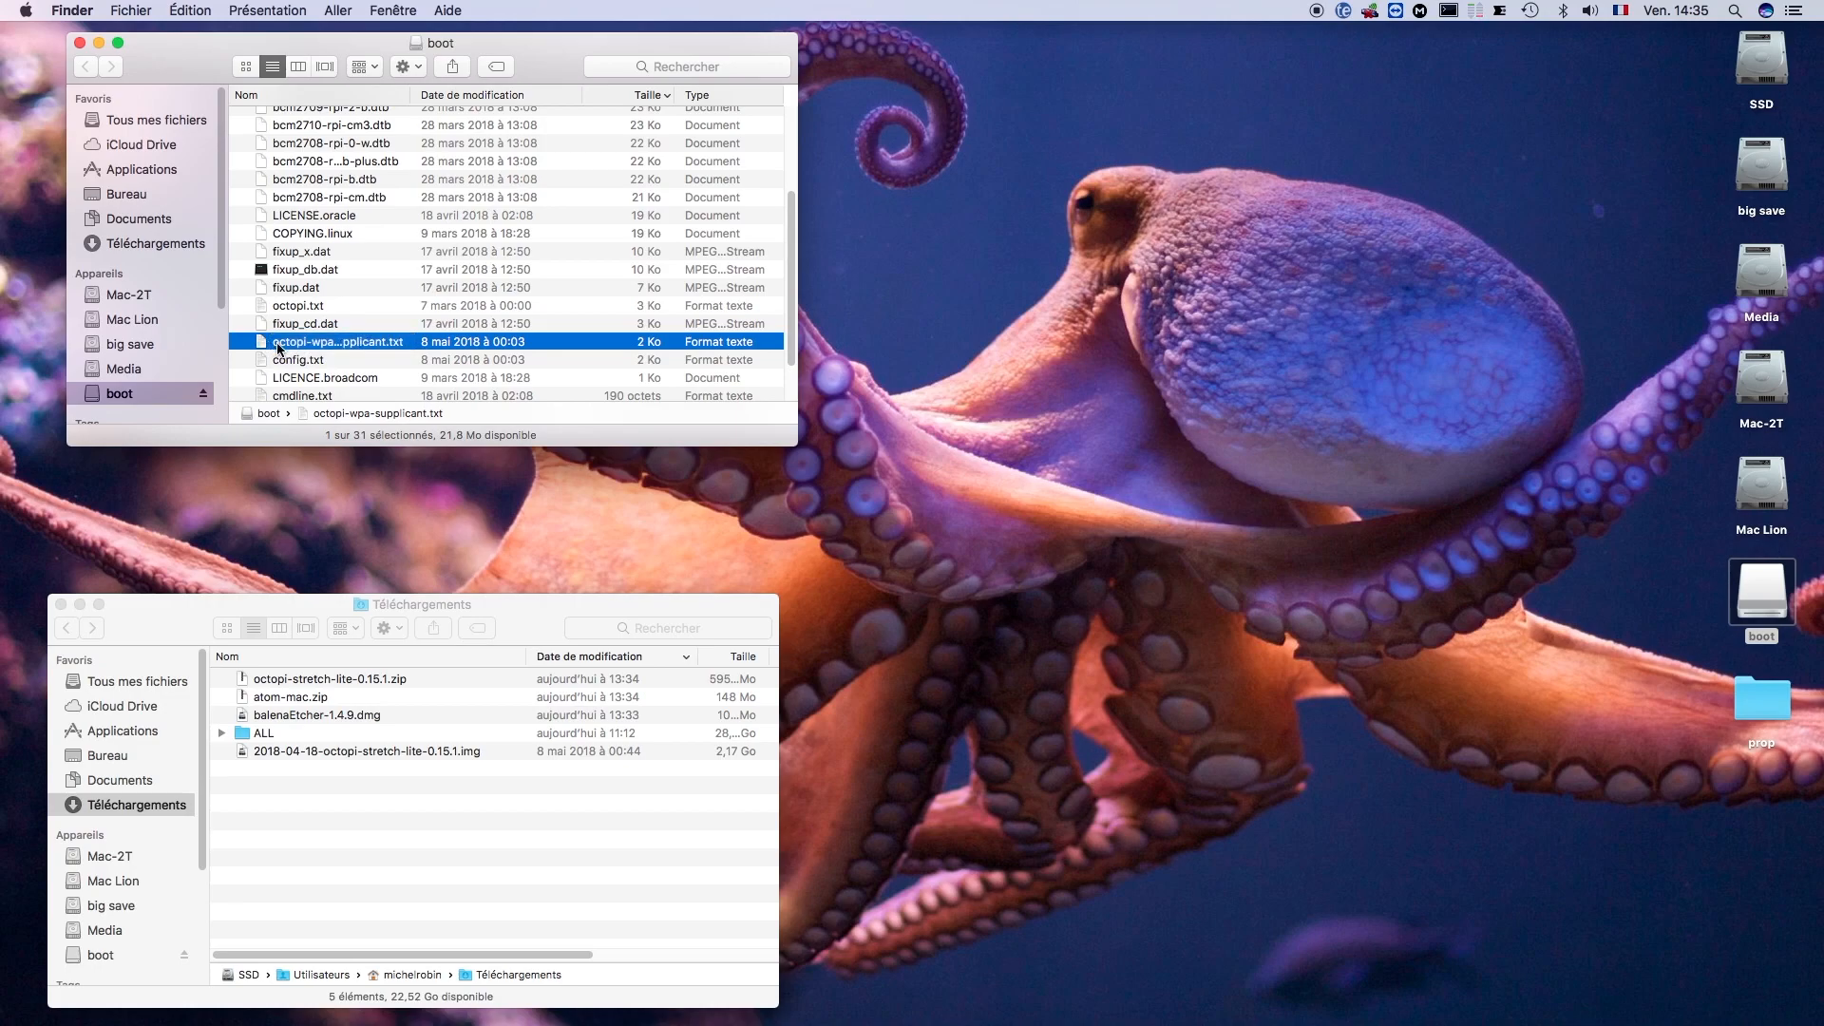
mouse_move(611, 1006)
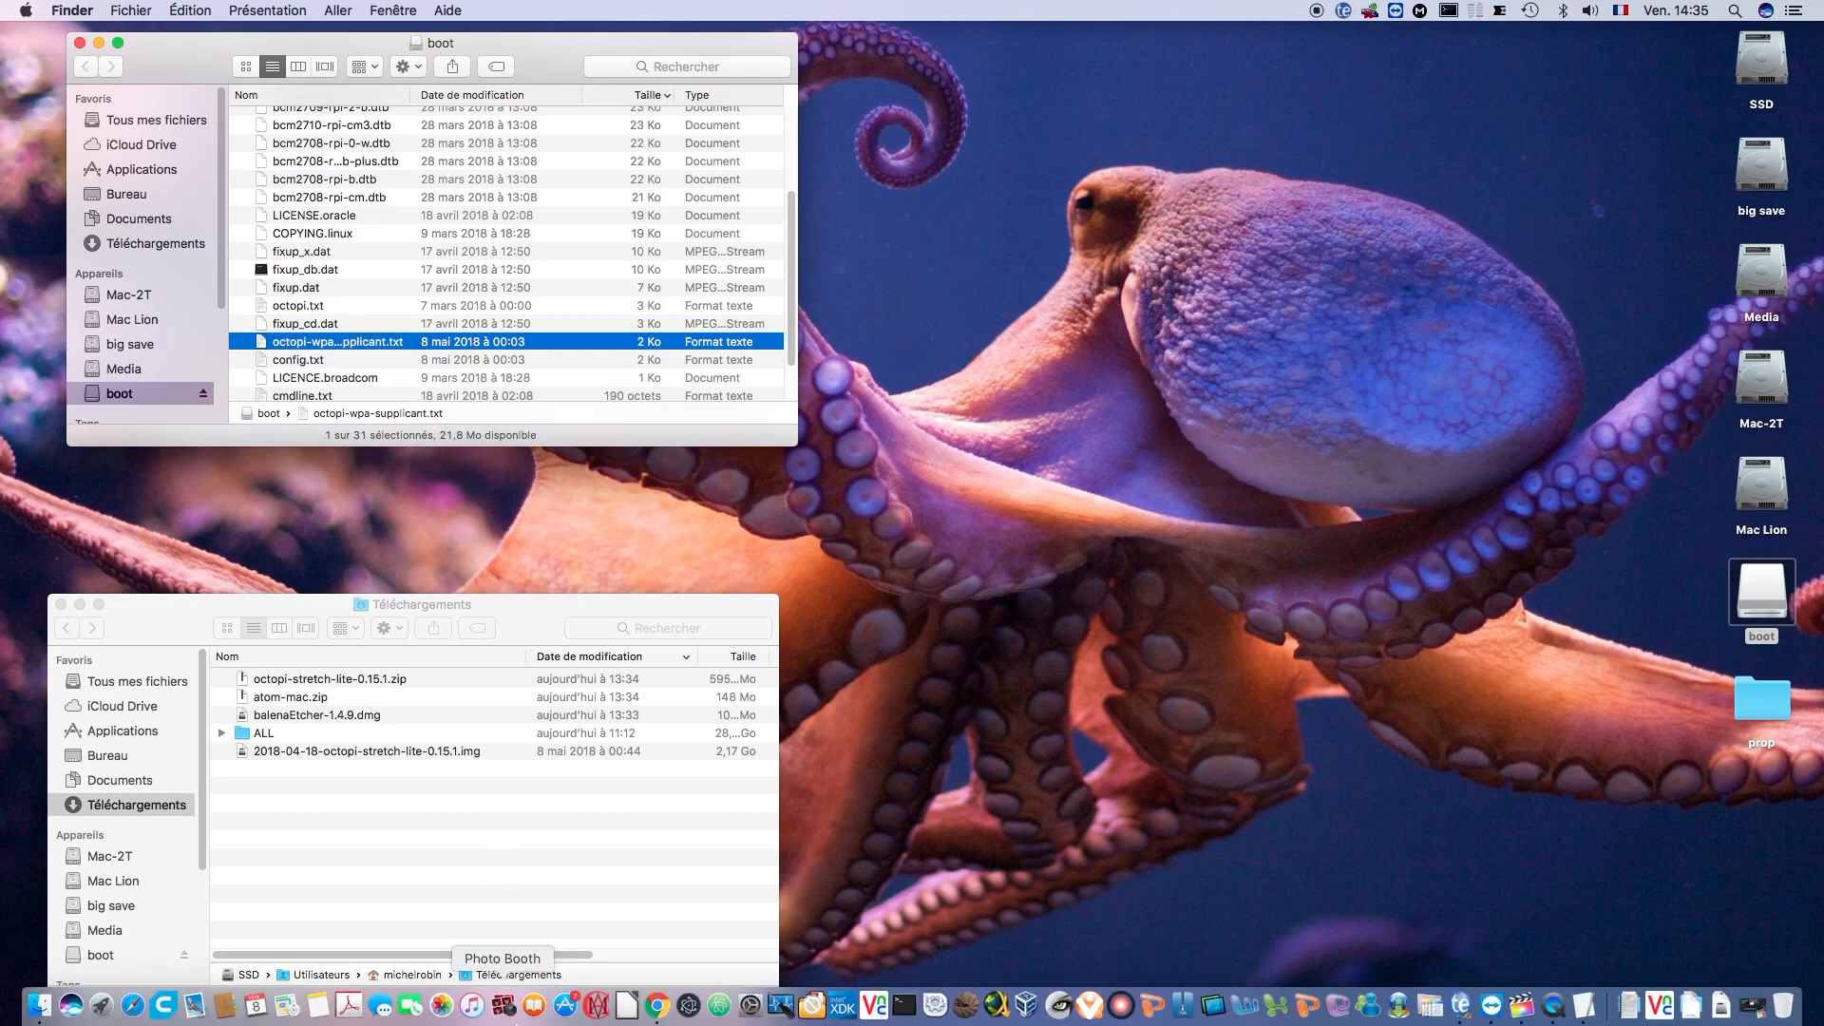
left_click(719, 1007)
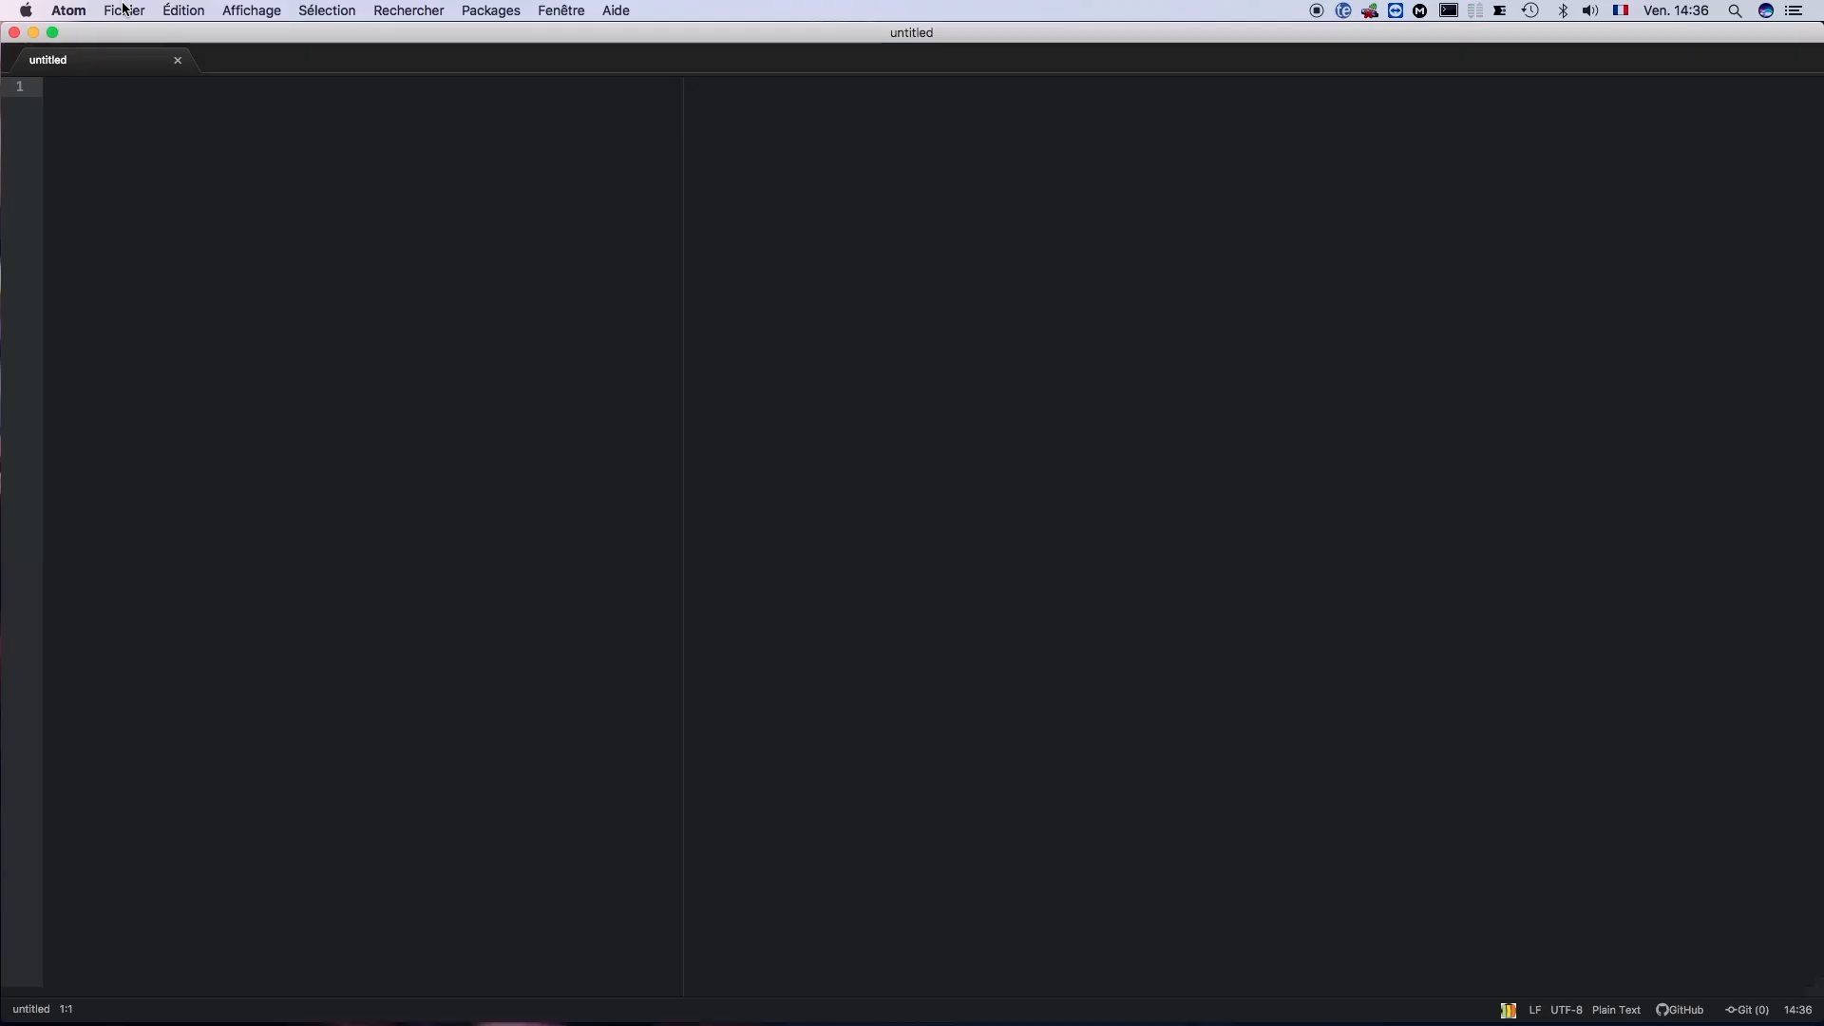
- Open octopi-wpa-supplicant.txt from the boot volume in the editor
left_click(122, 8)
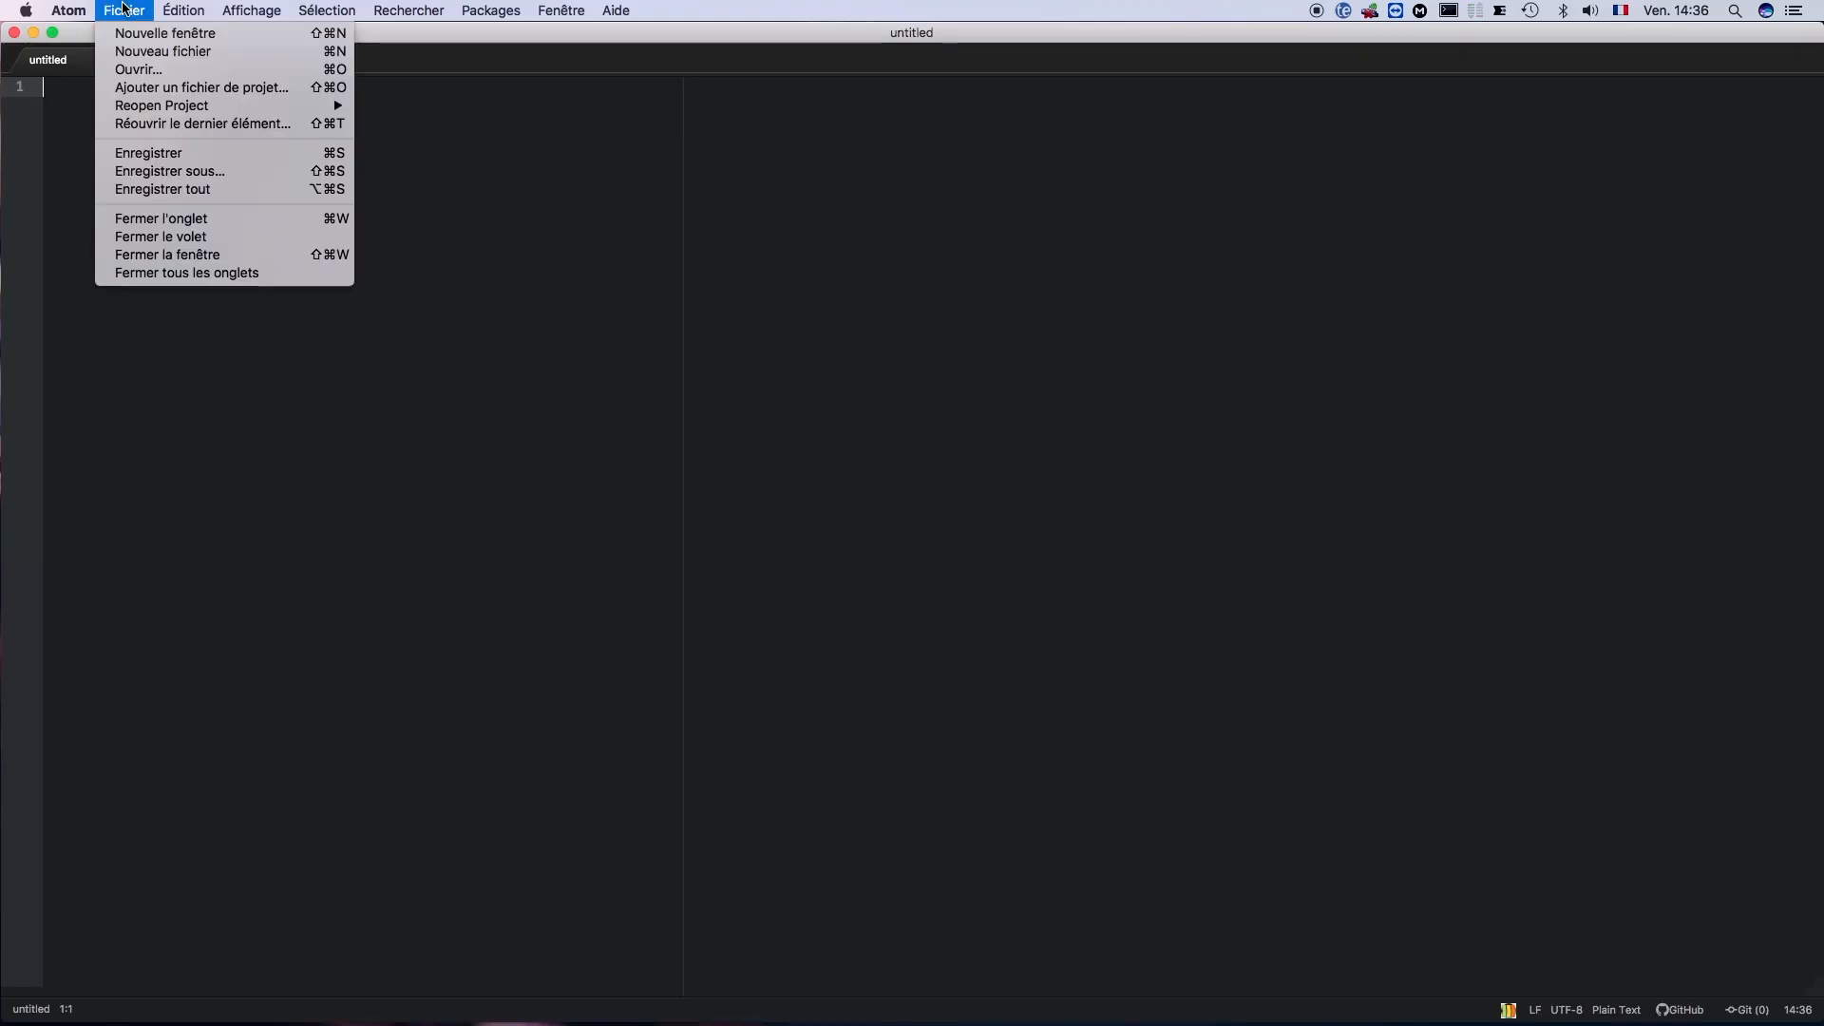
left_click(139, 68)
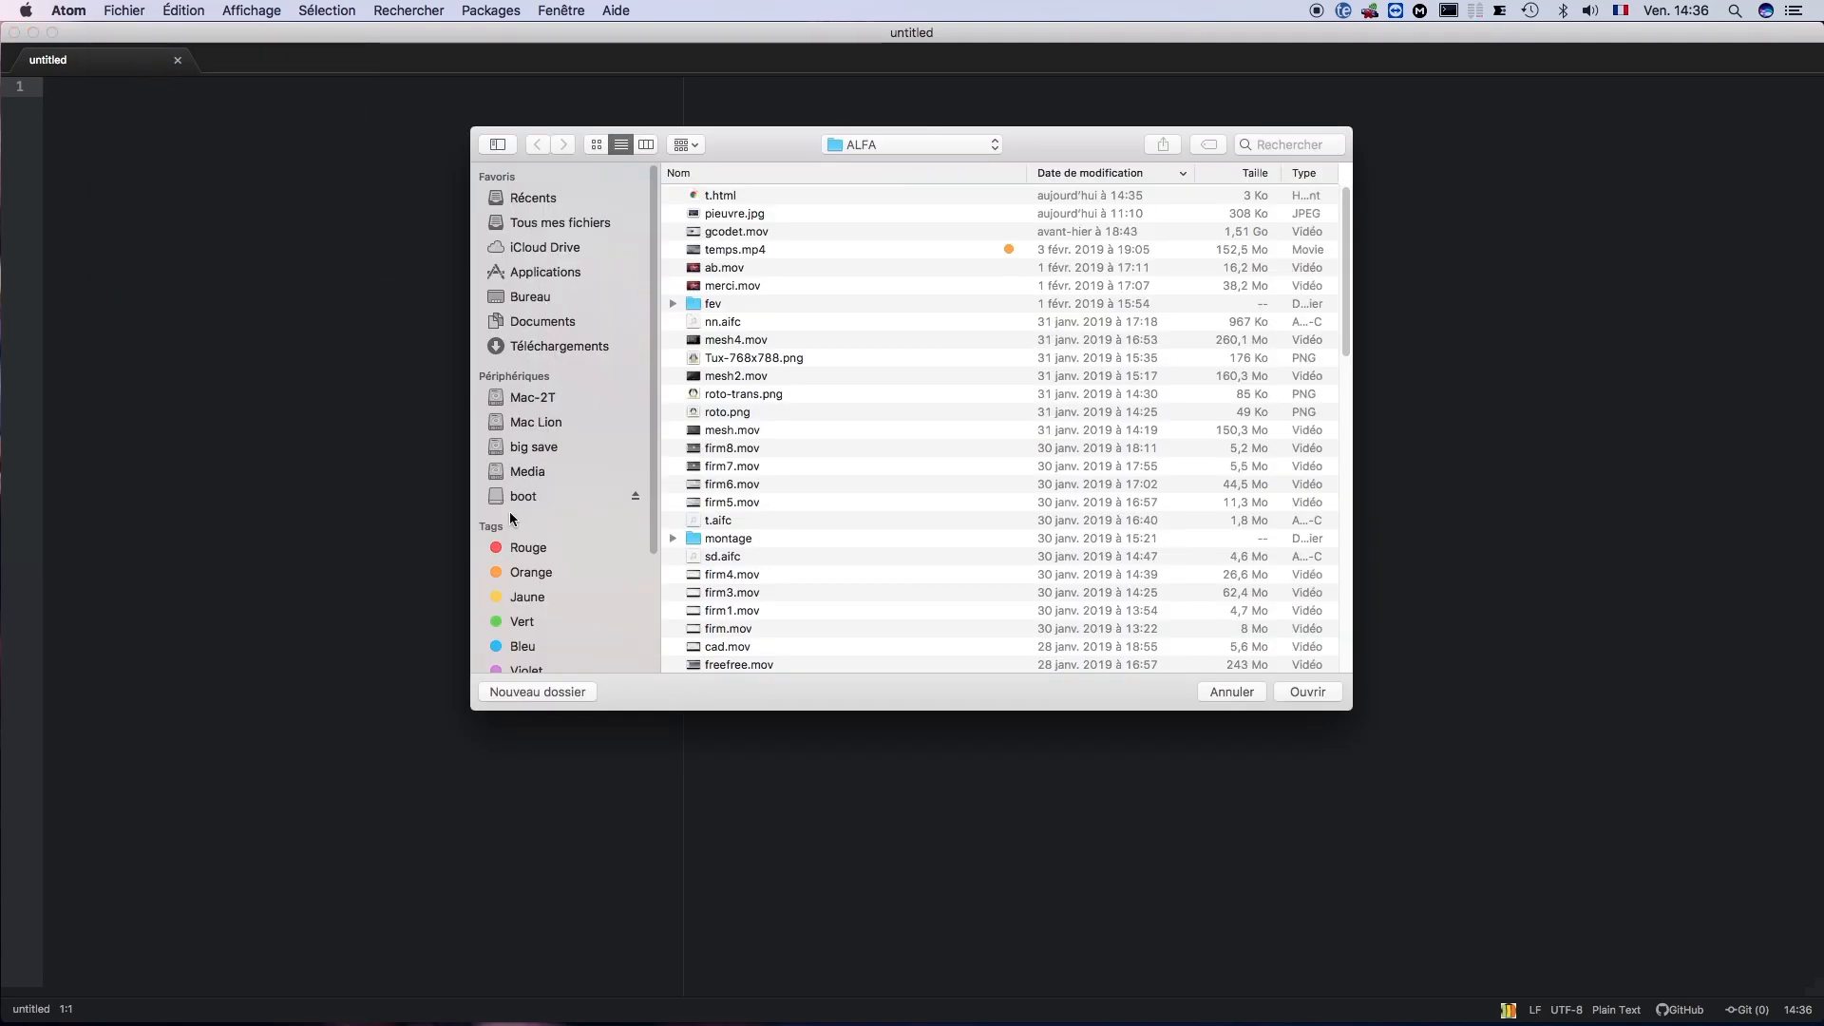
left_click(503, 496)
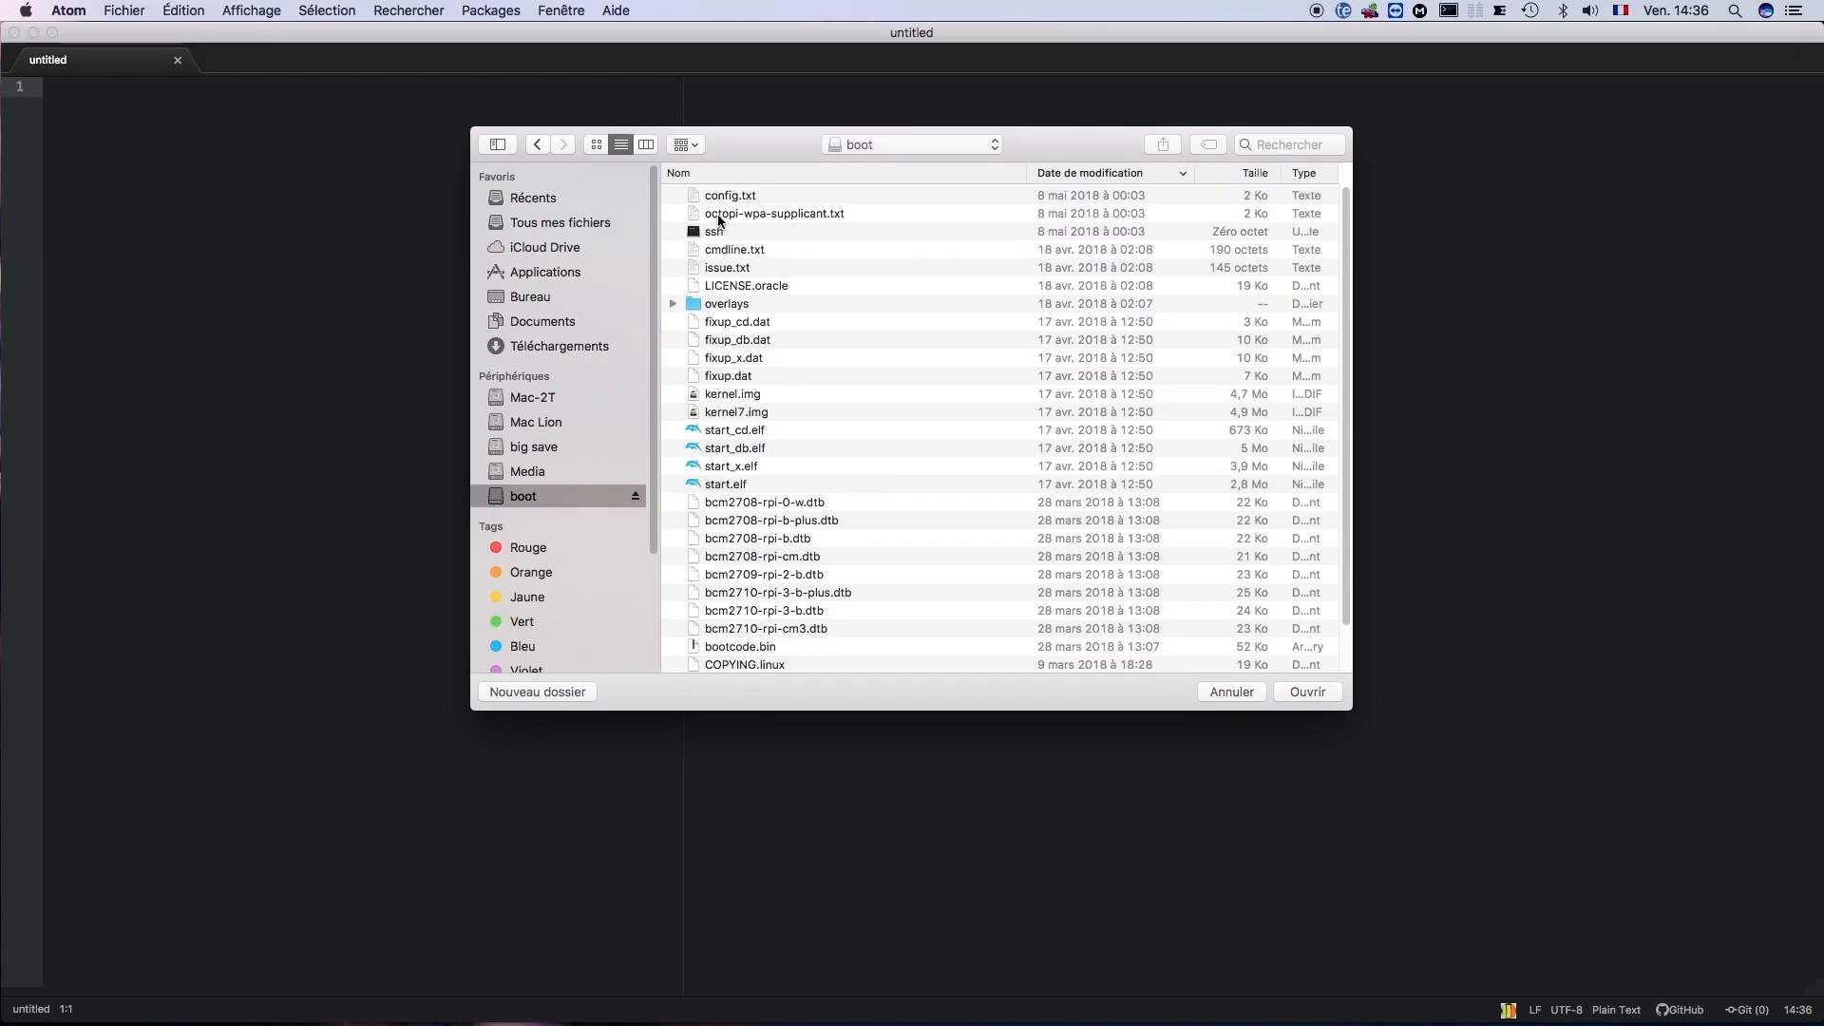
left_click(768, 218)
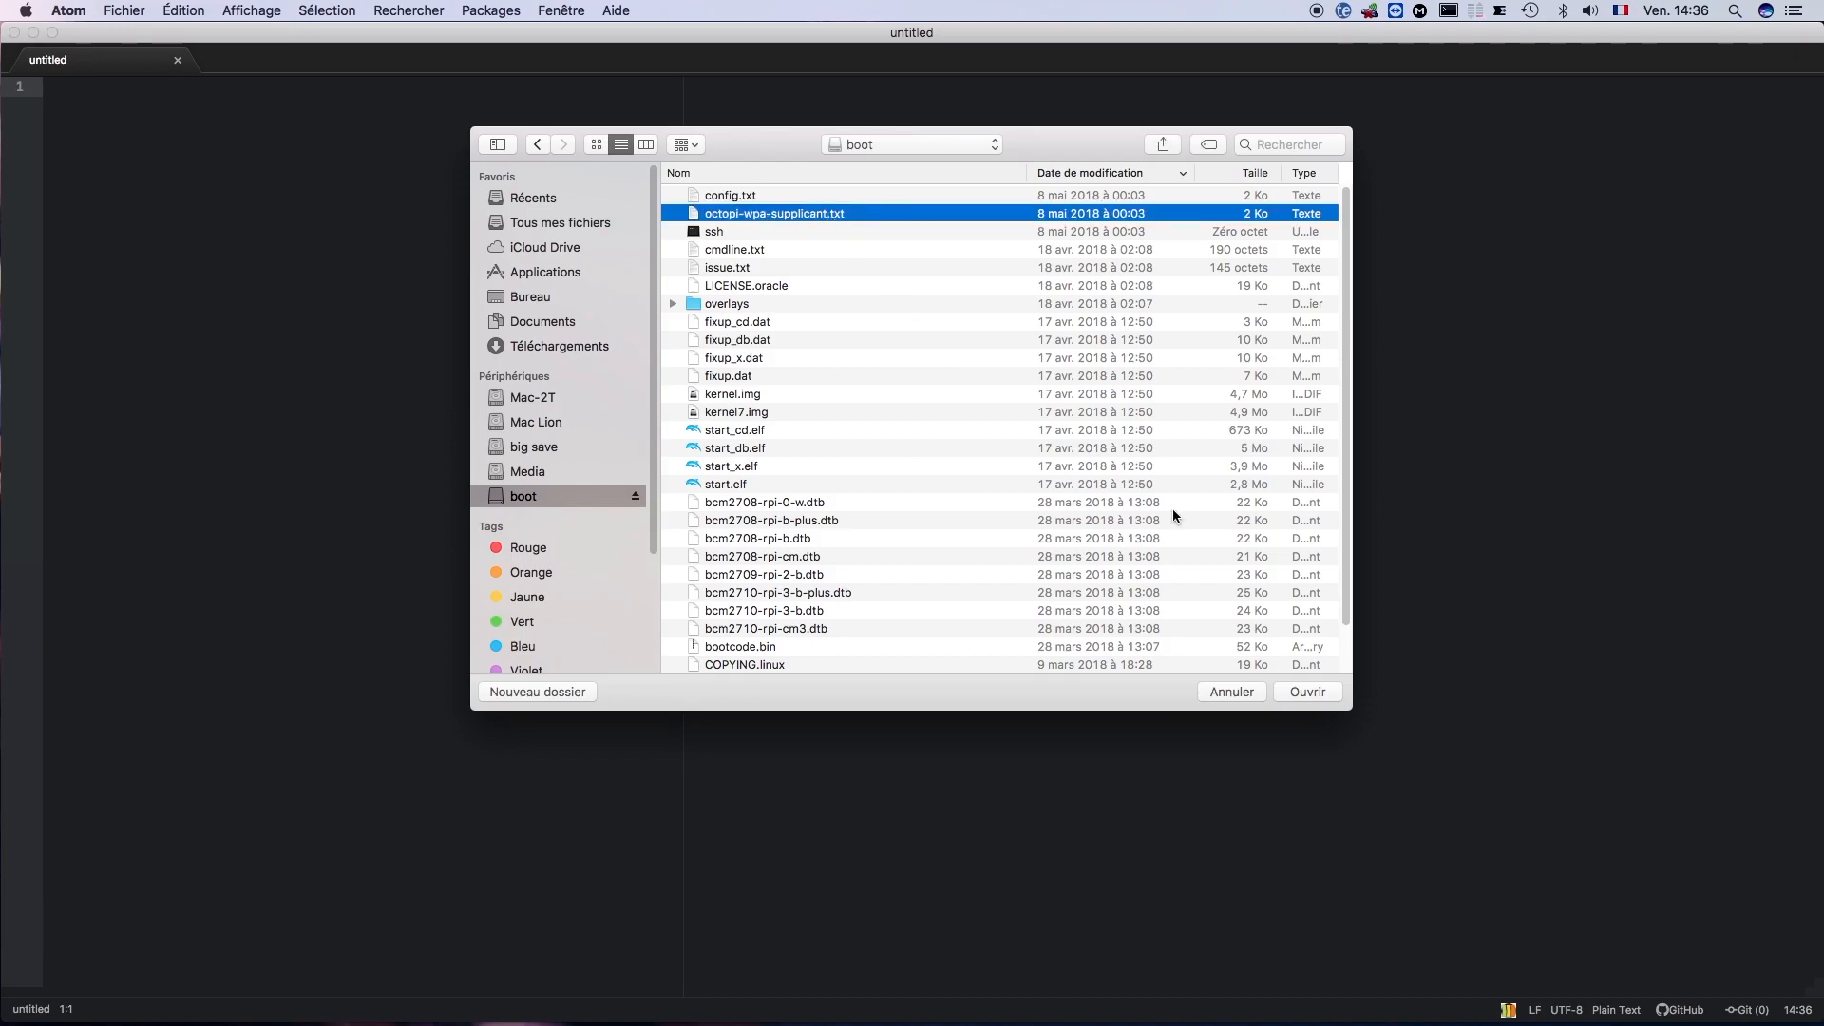
left_click(1314, 689)
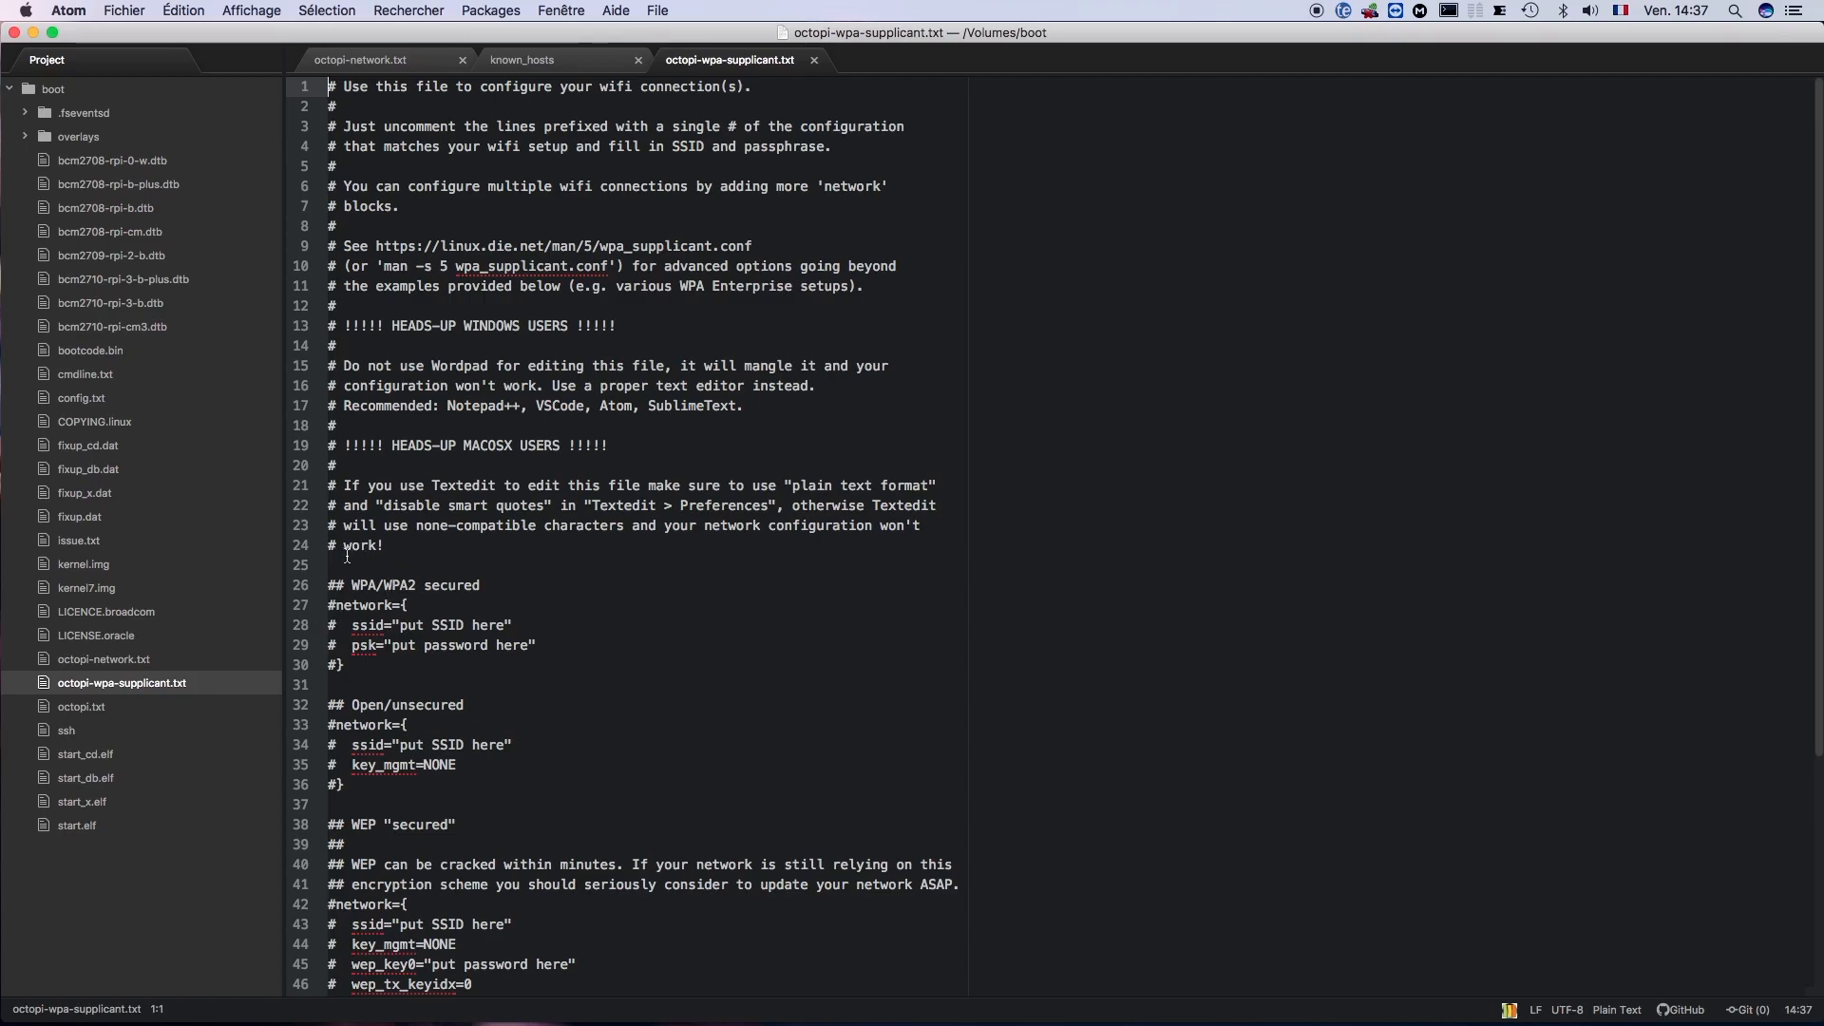
- Uncomment the four lines of the WPA/WPA2 secured network block by removing their leading # characters
left_click(336, 606)
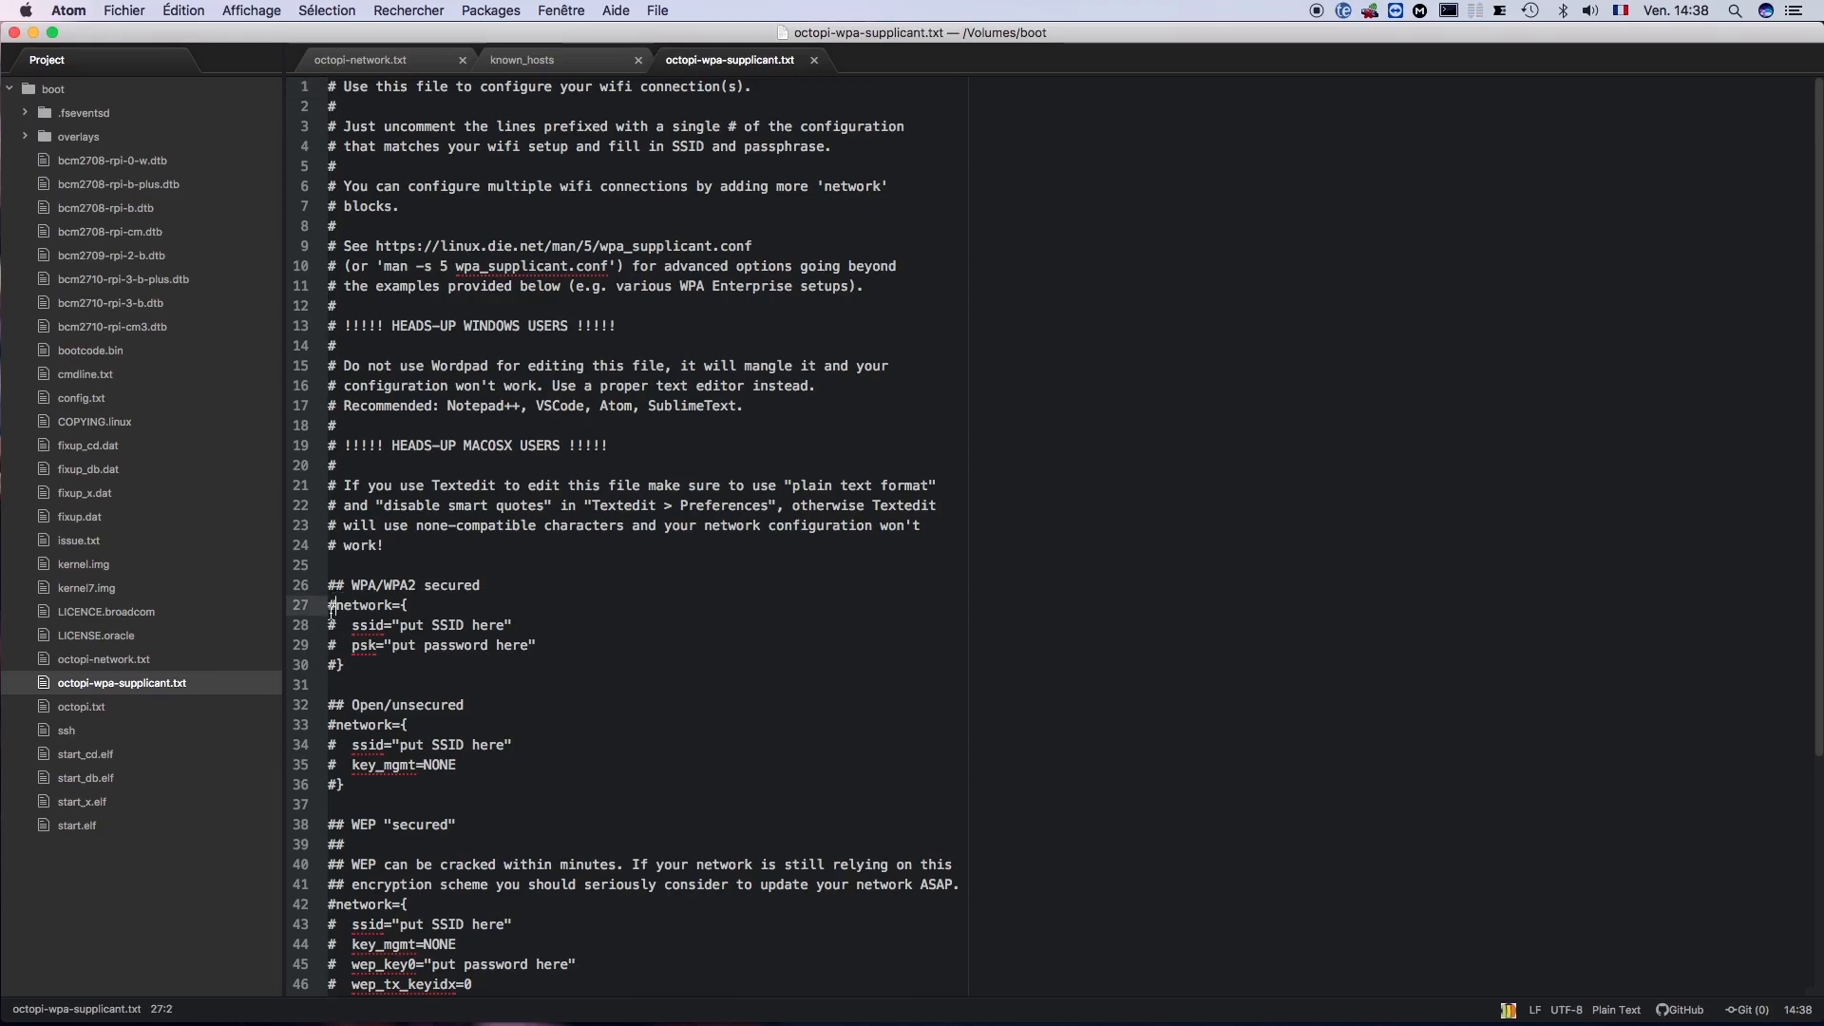
key("BackSpace")
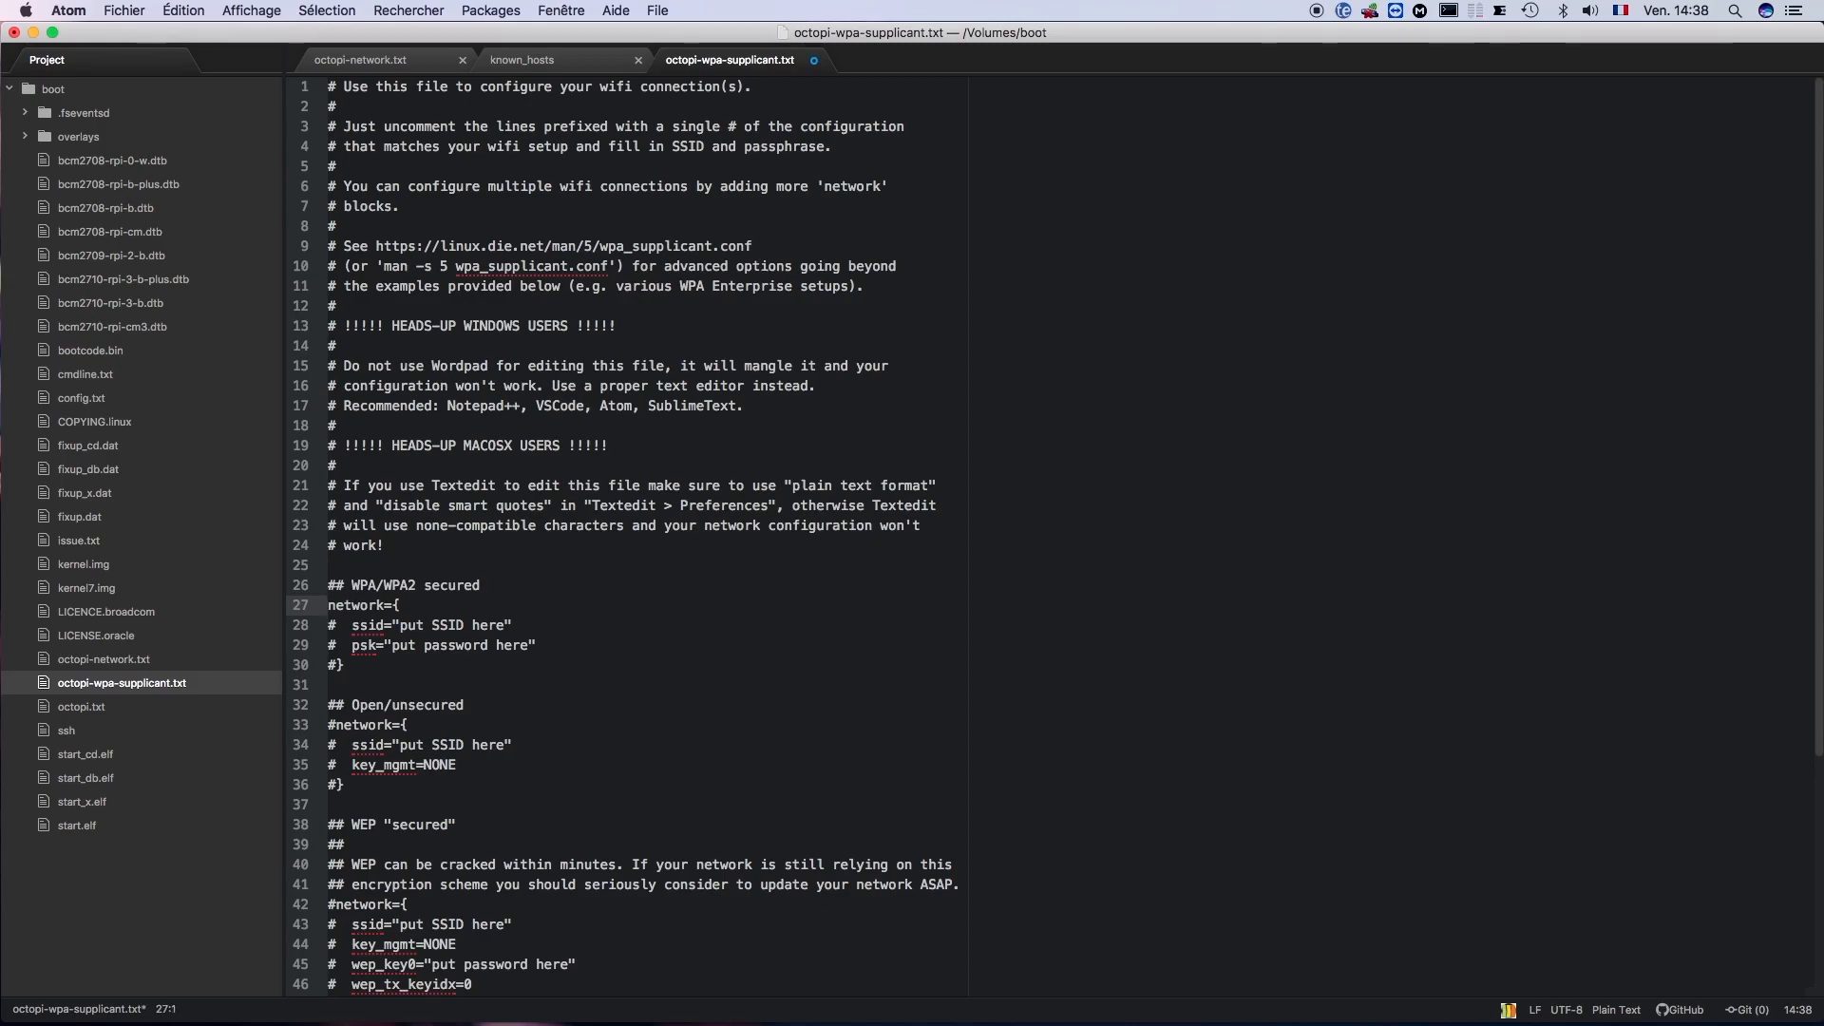
left_click(335, 630)
key("BackSpace")
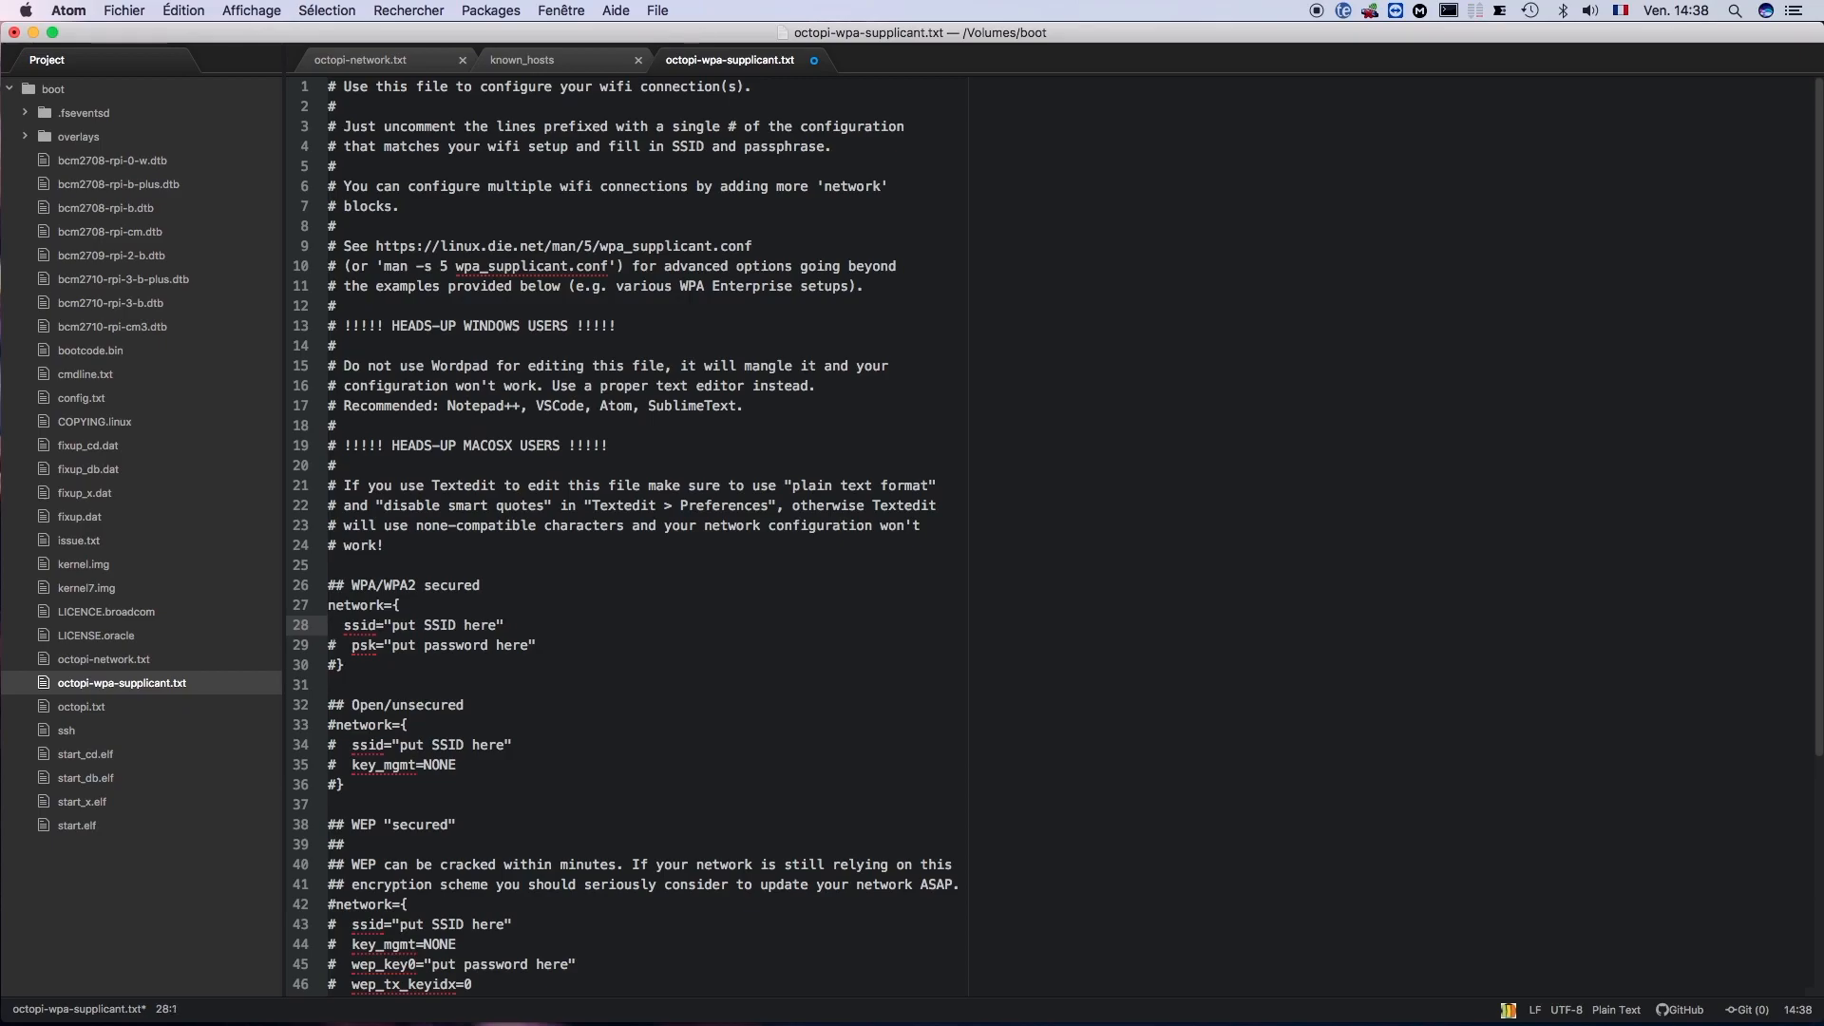
left_click(338, 647)
left_click(335, 649)
key("BackSpace")
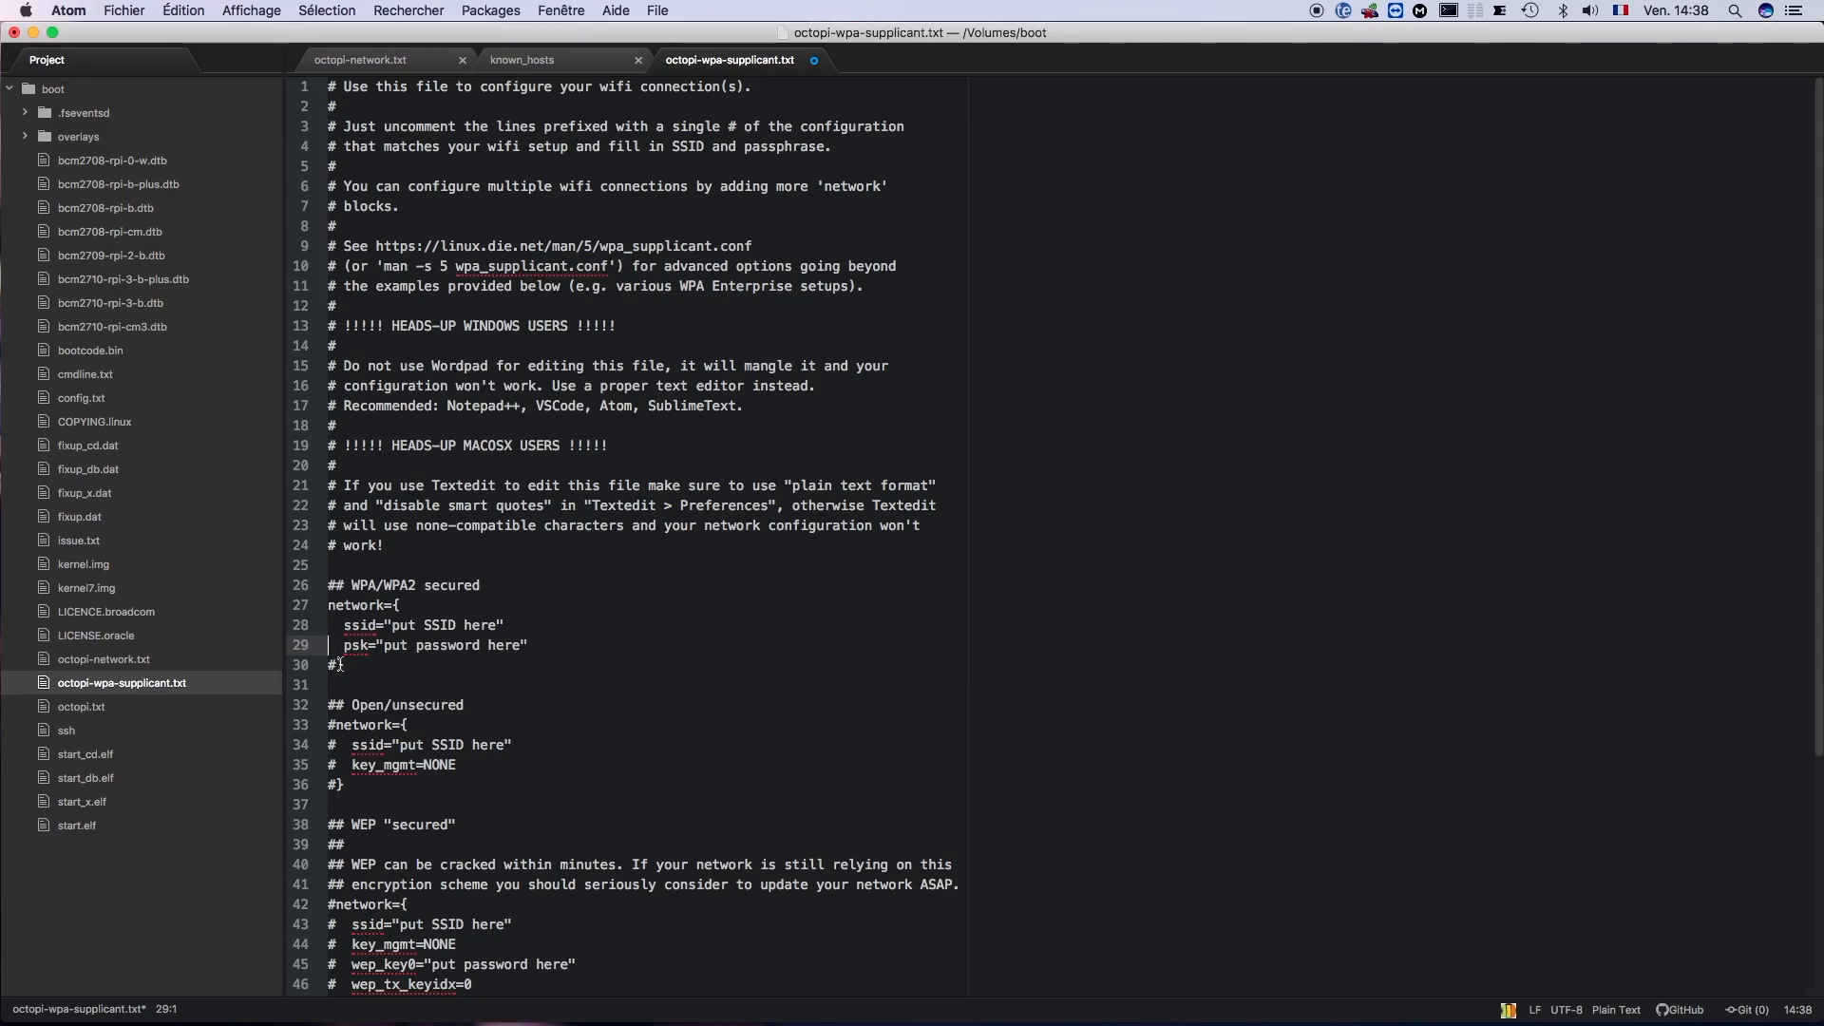
left_click(338, 667)
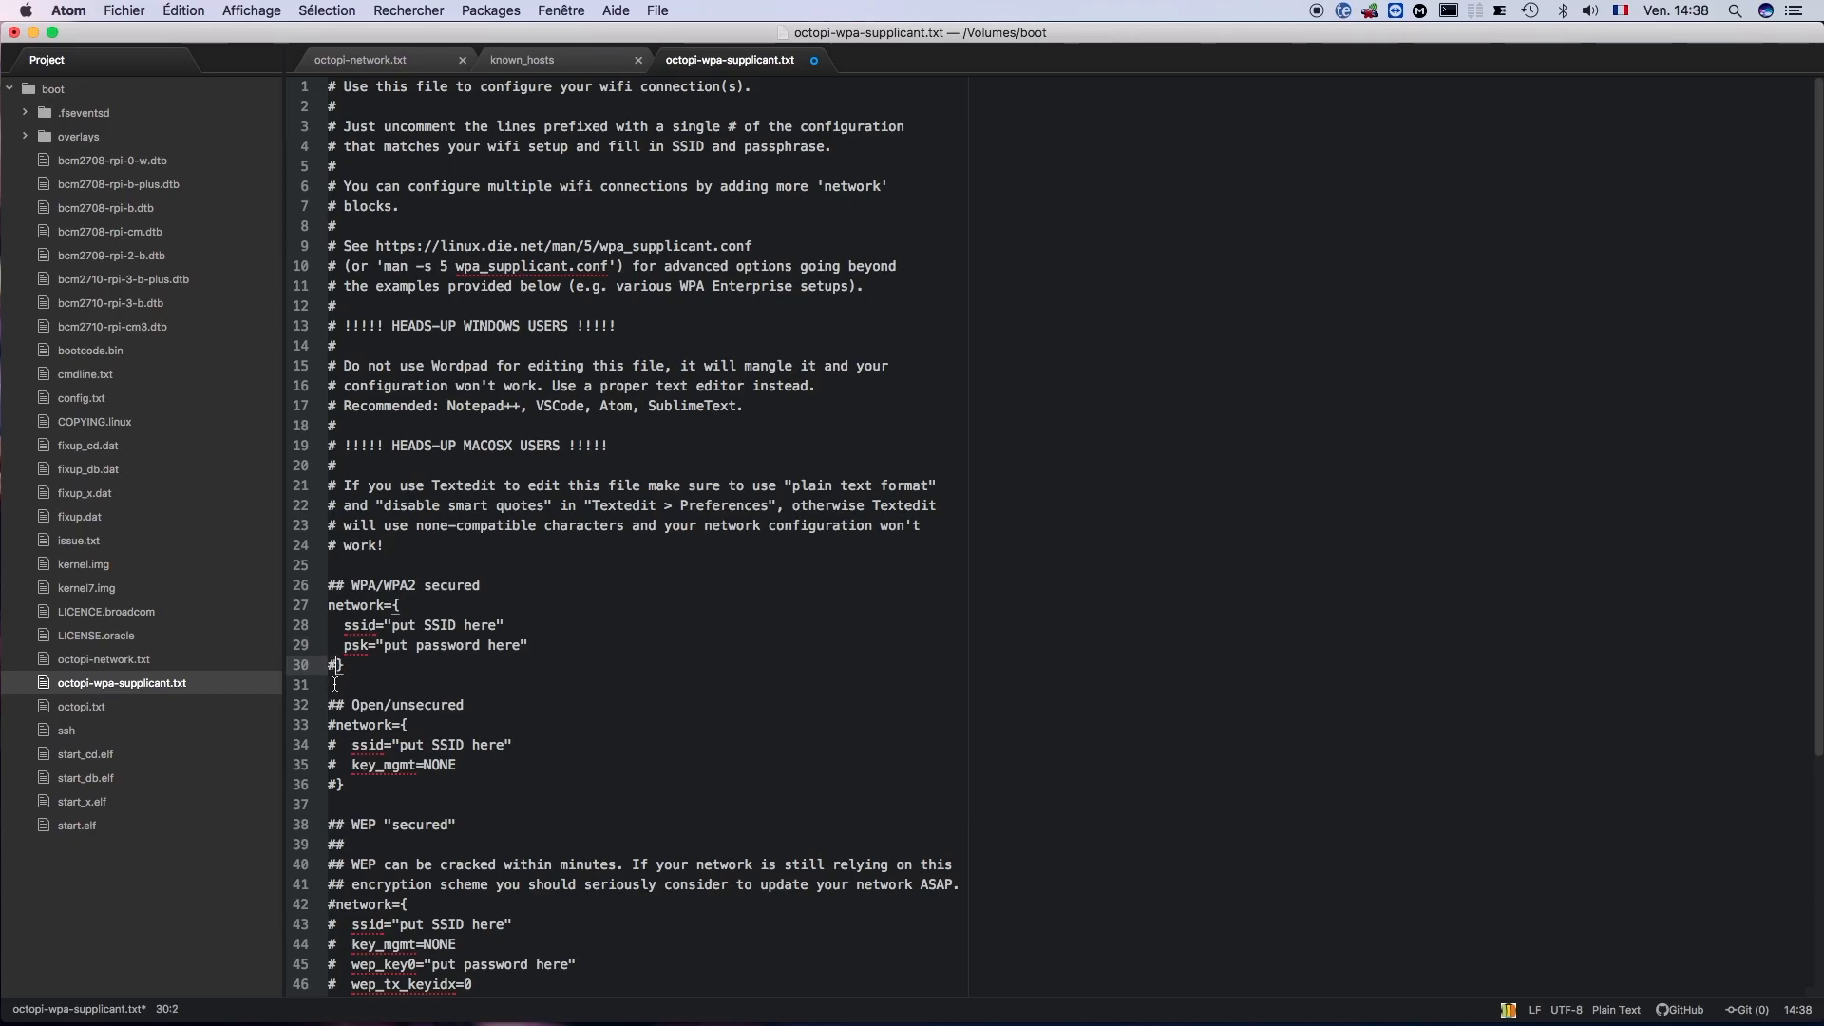
key("BackSpace")
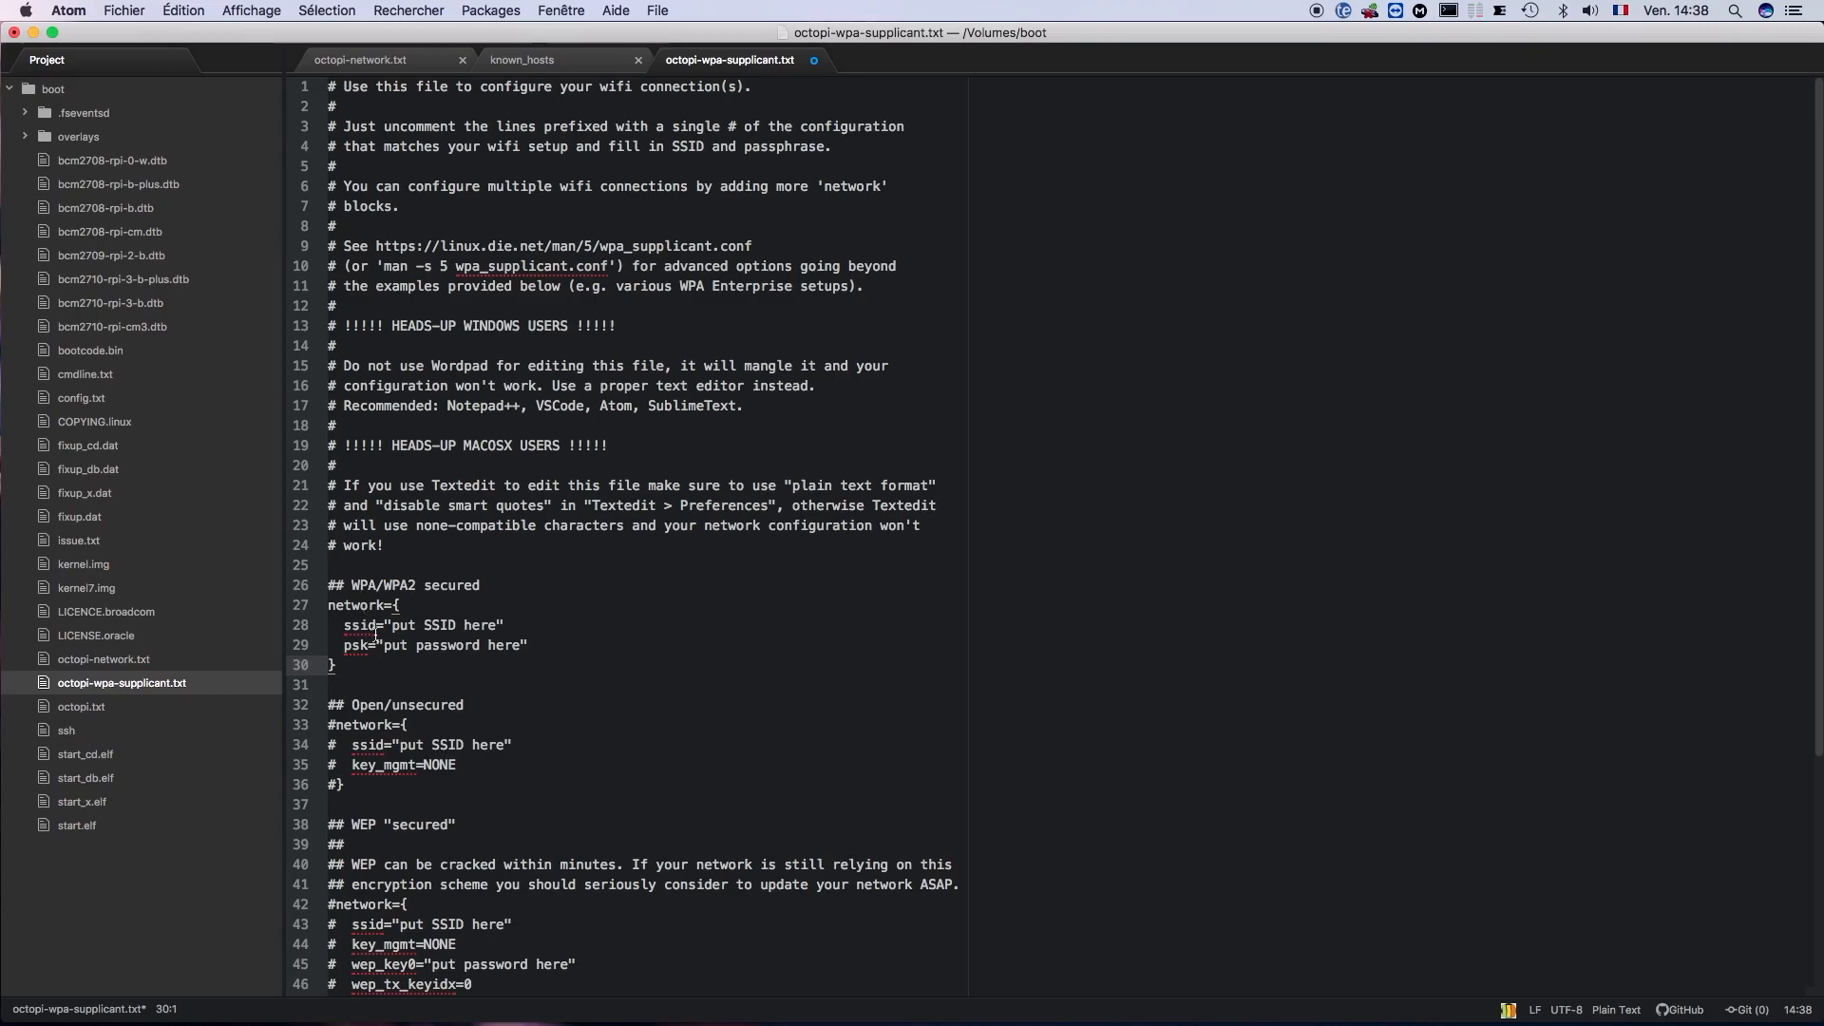
- Set the WPA/WPA2 block's ssid to "monwifi" and replace the psk placeholder with the Wi-Fi password
left_click_drag(392, 625, 496, 625)
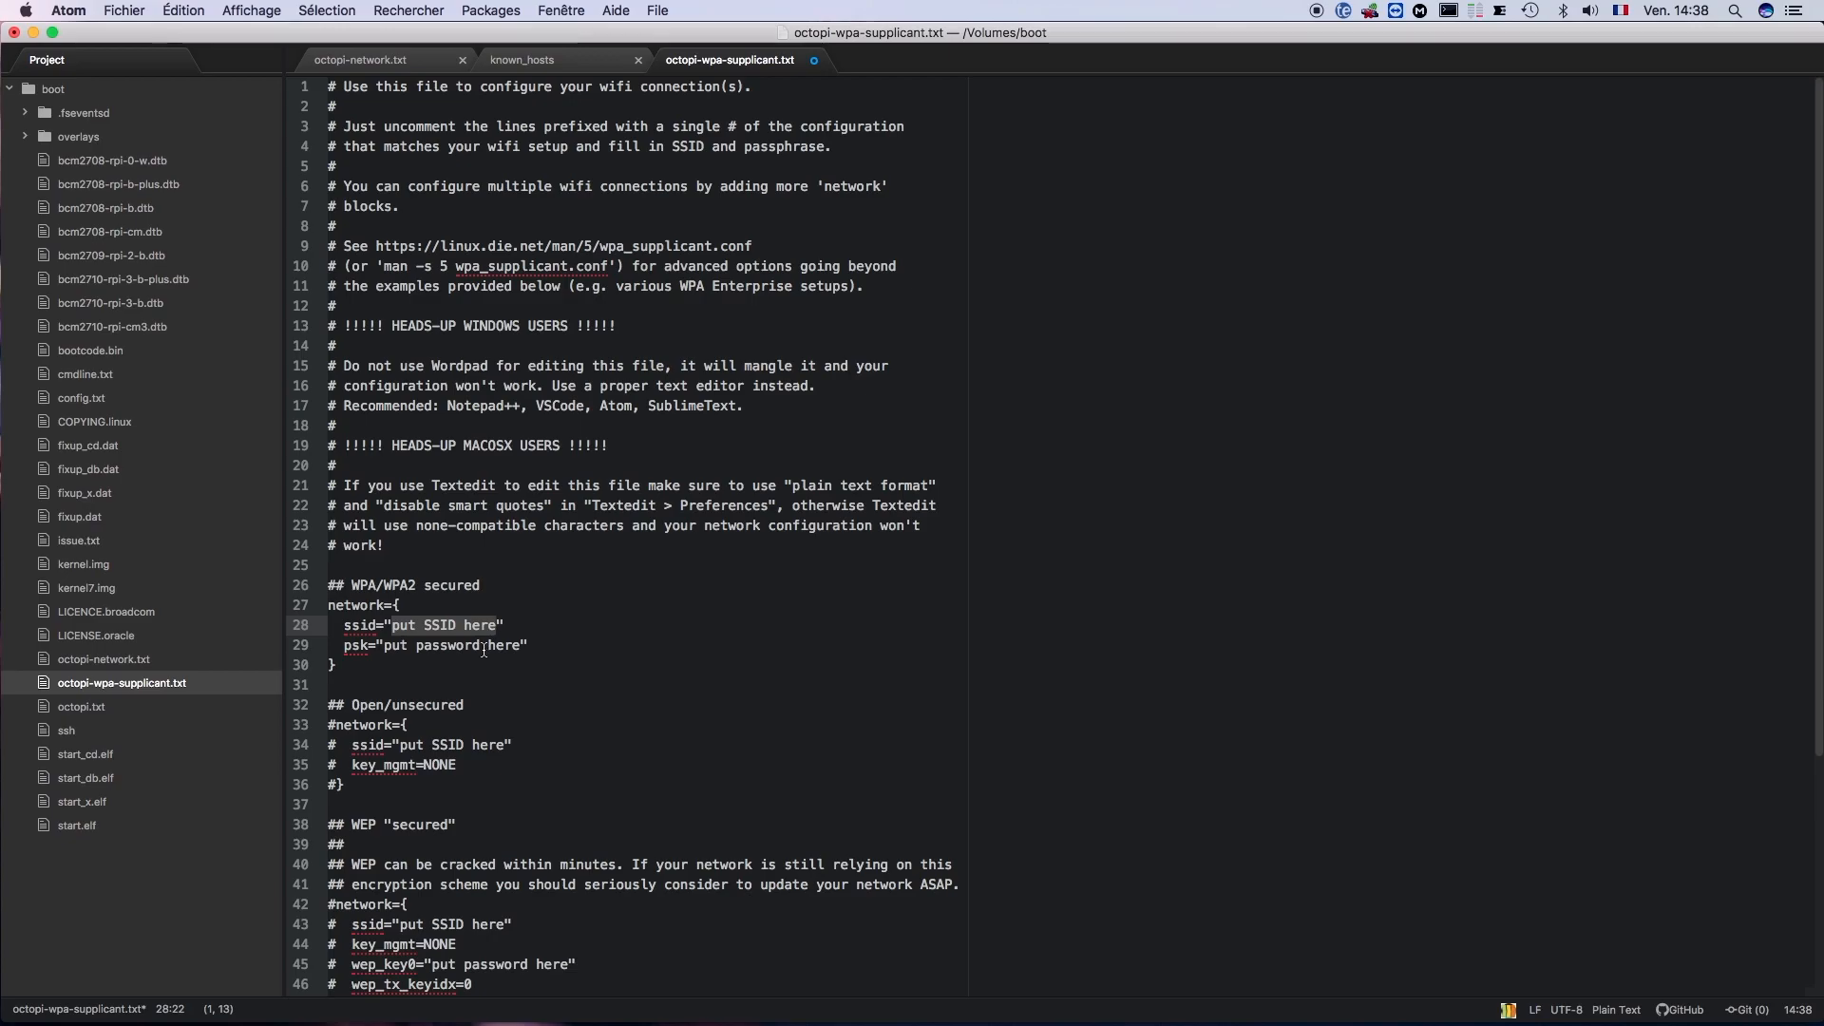
type("monw")
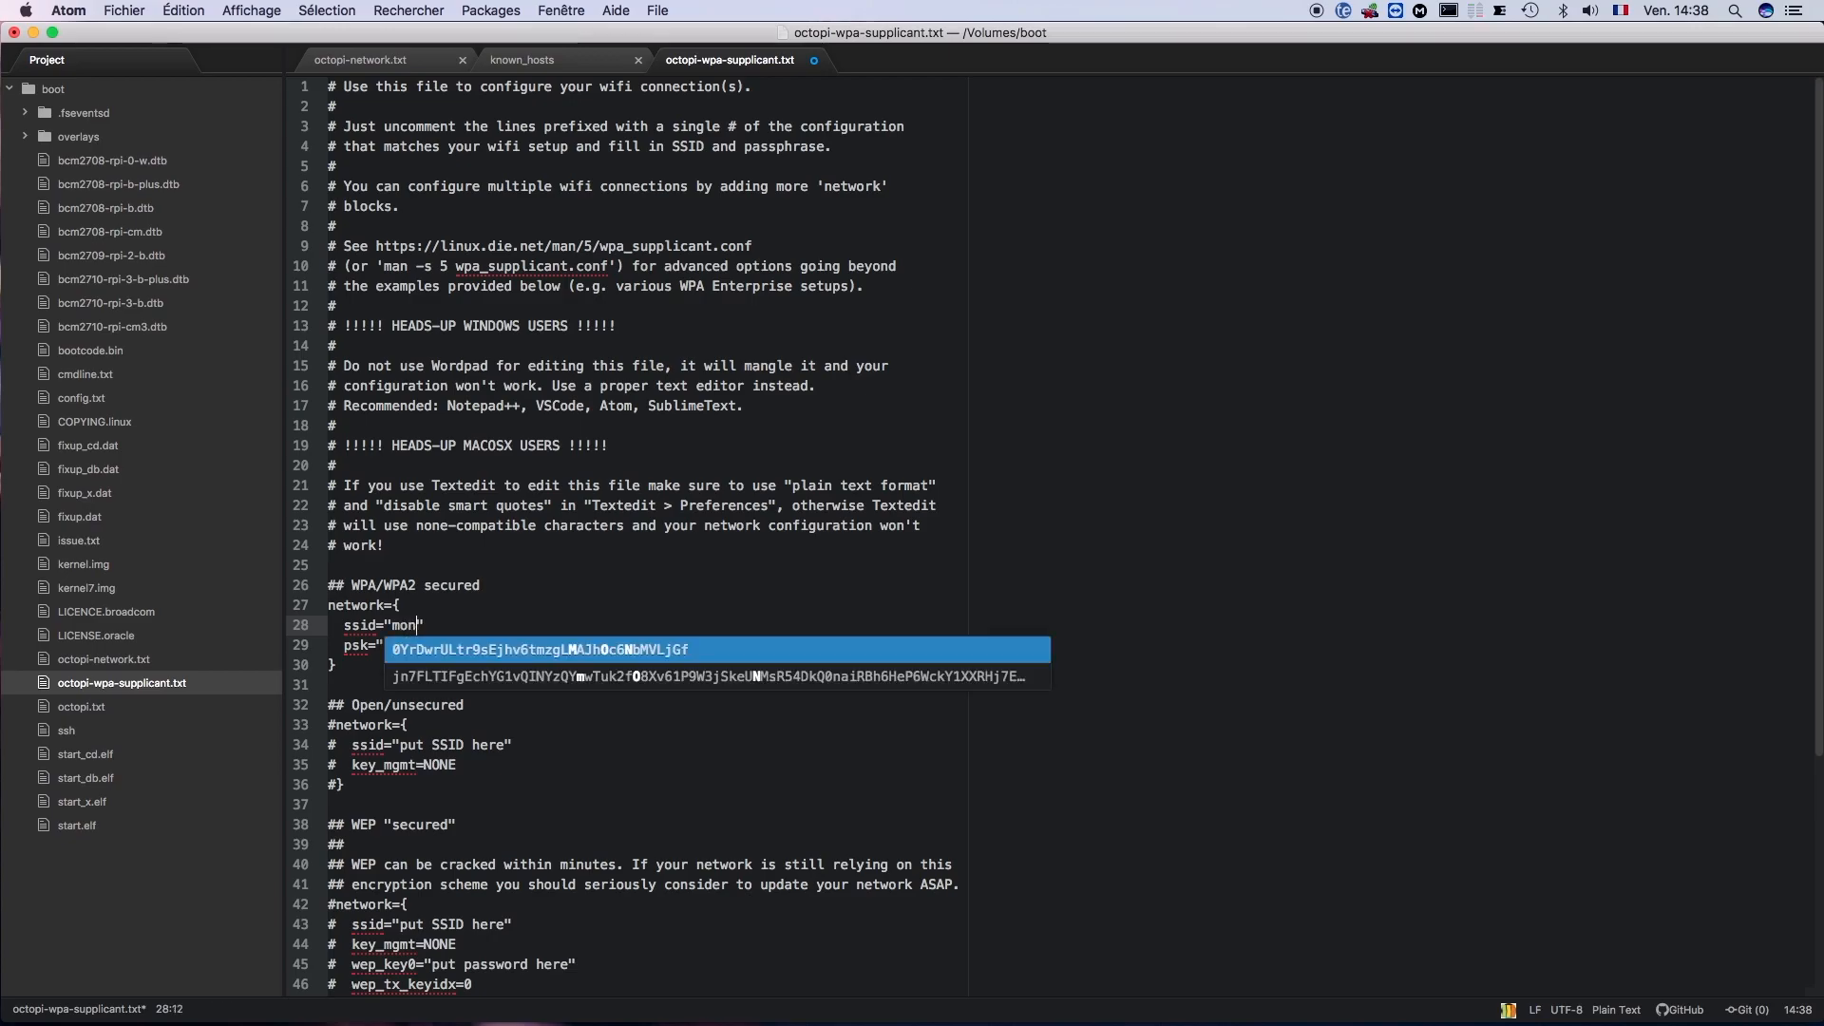
type("ifi")
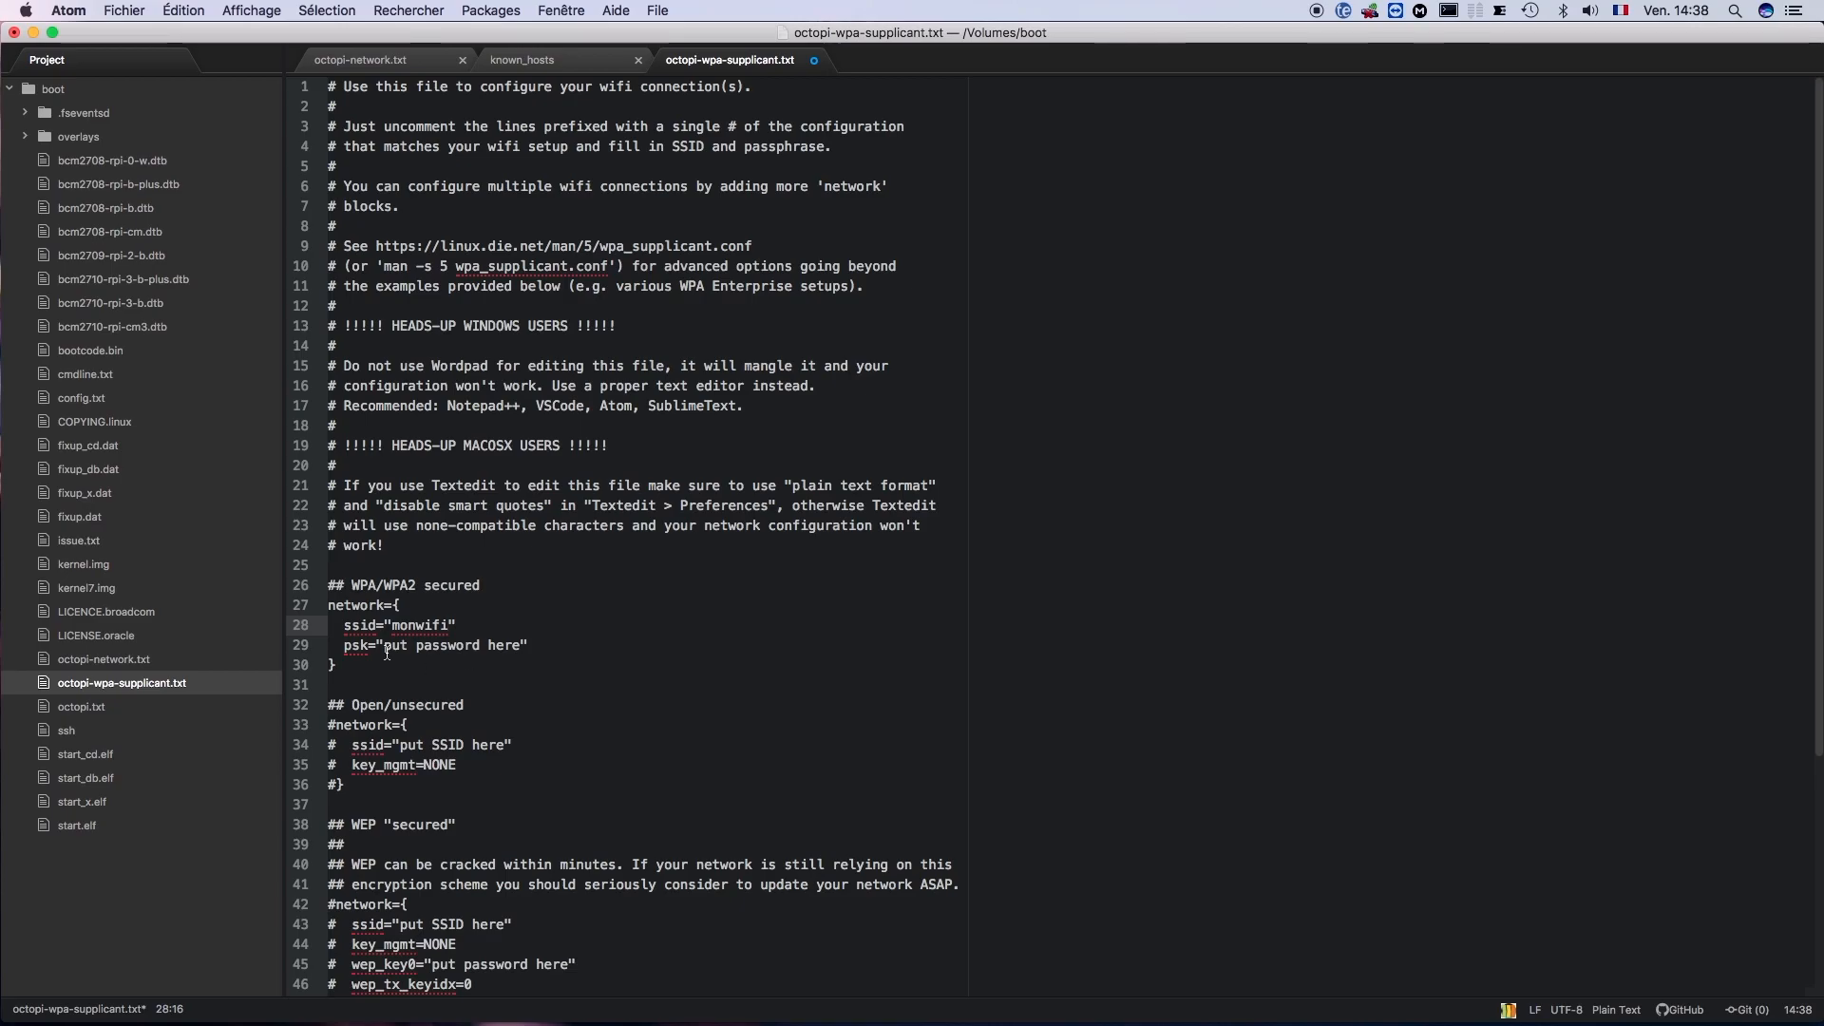
left_click_drag(385, 646, 518, 645)
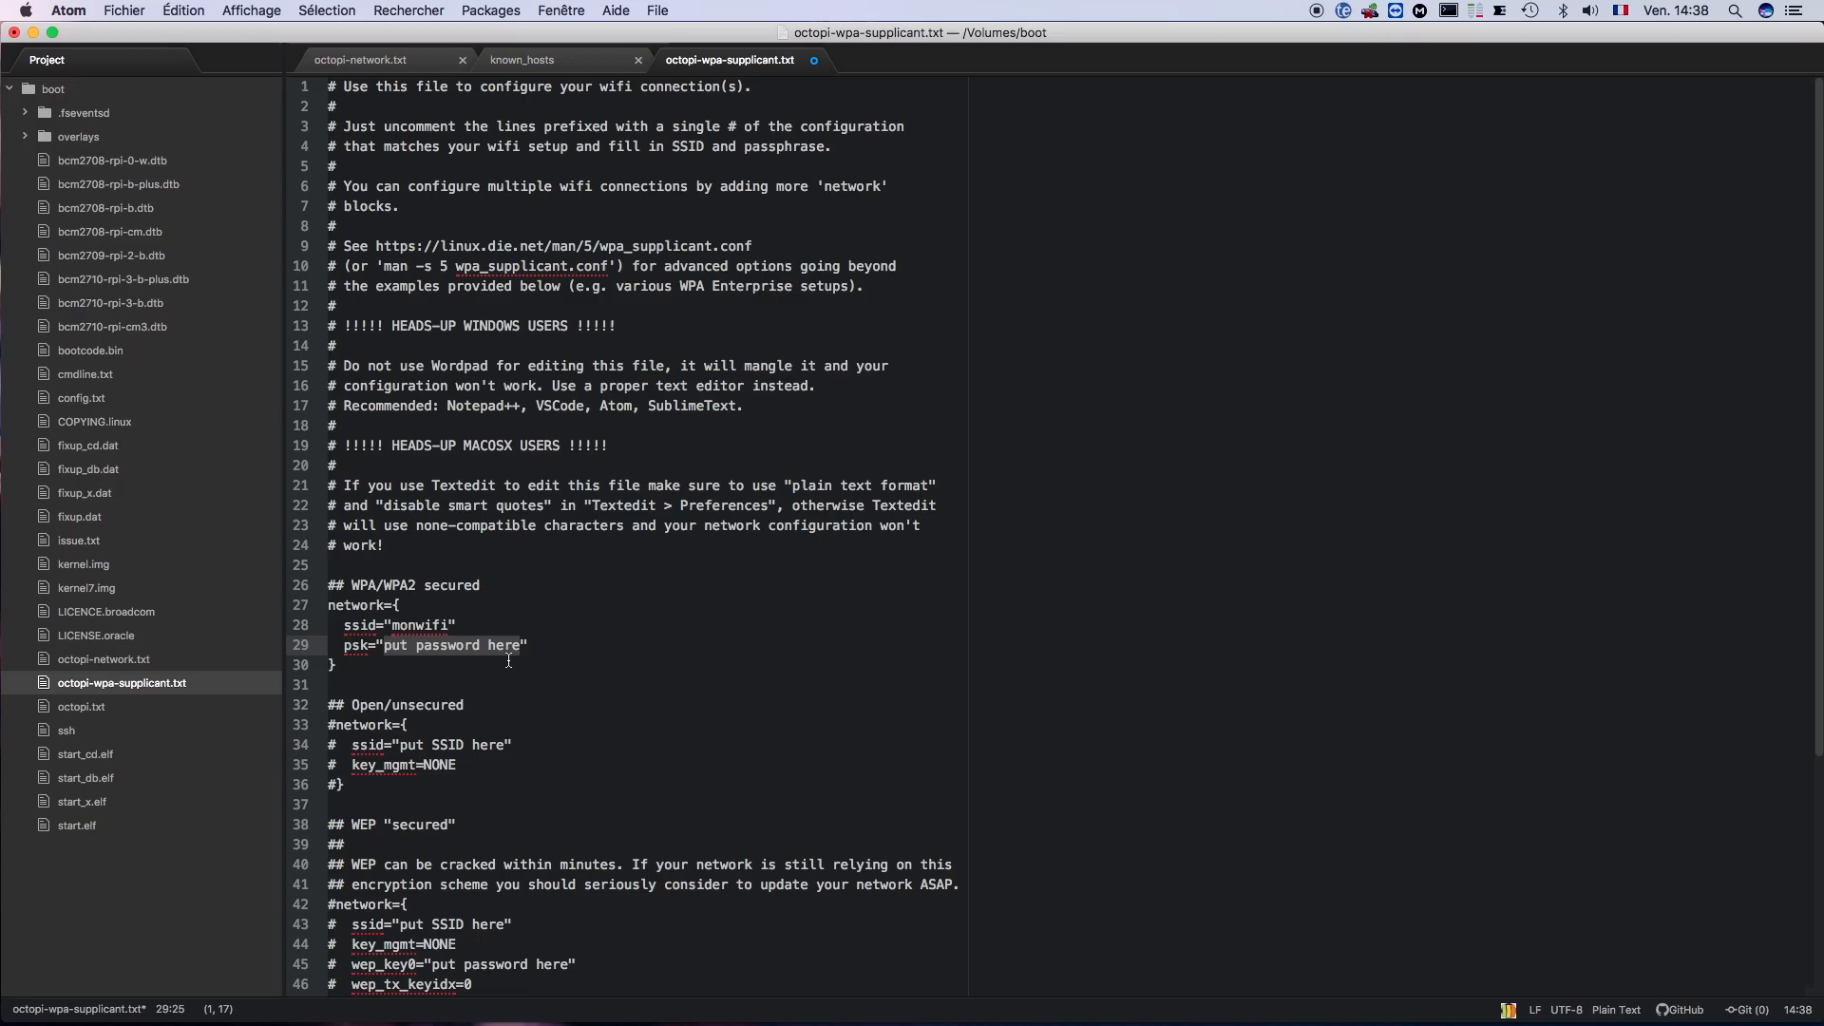
type("12345")
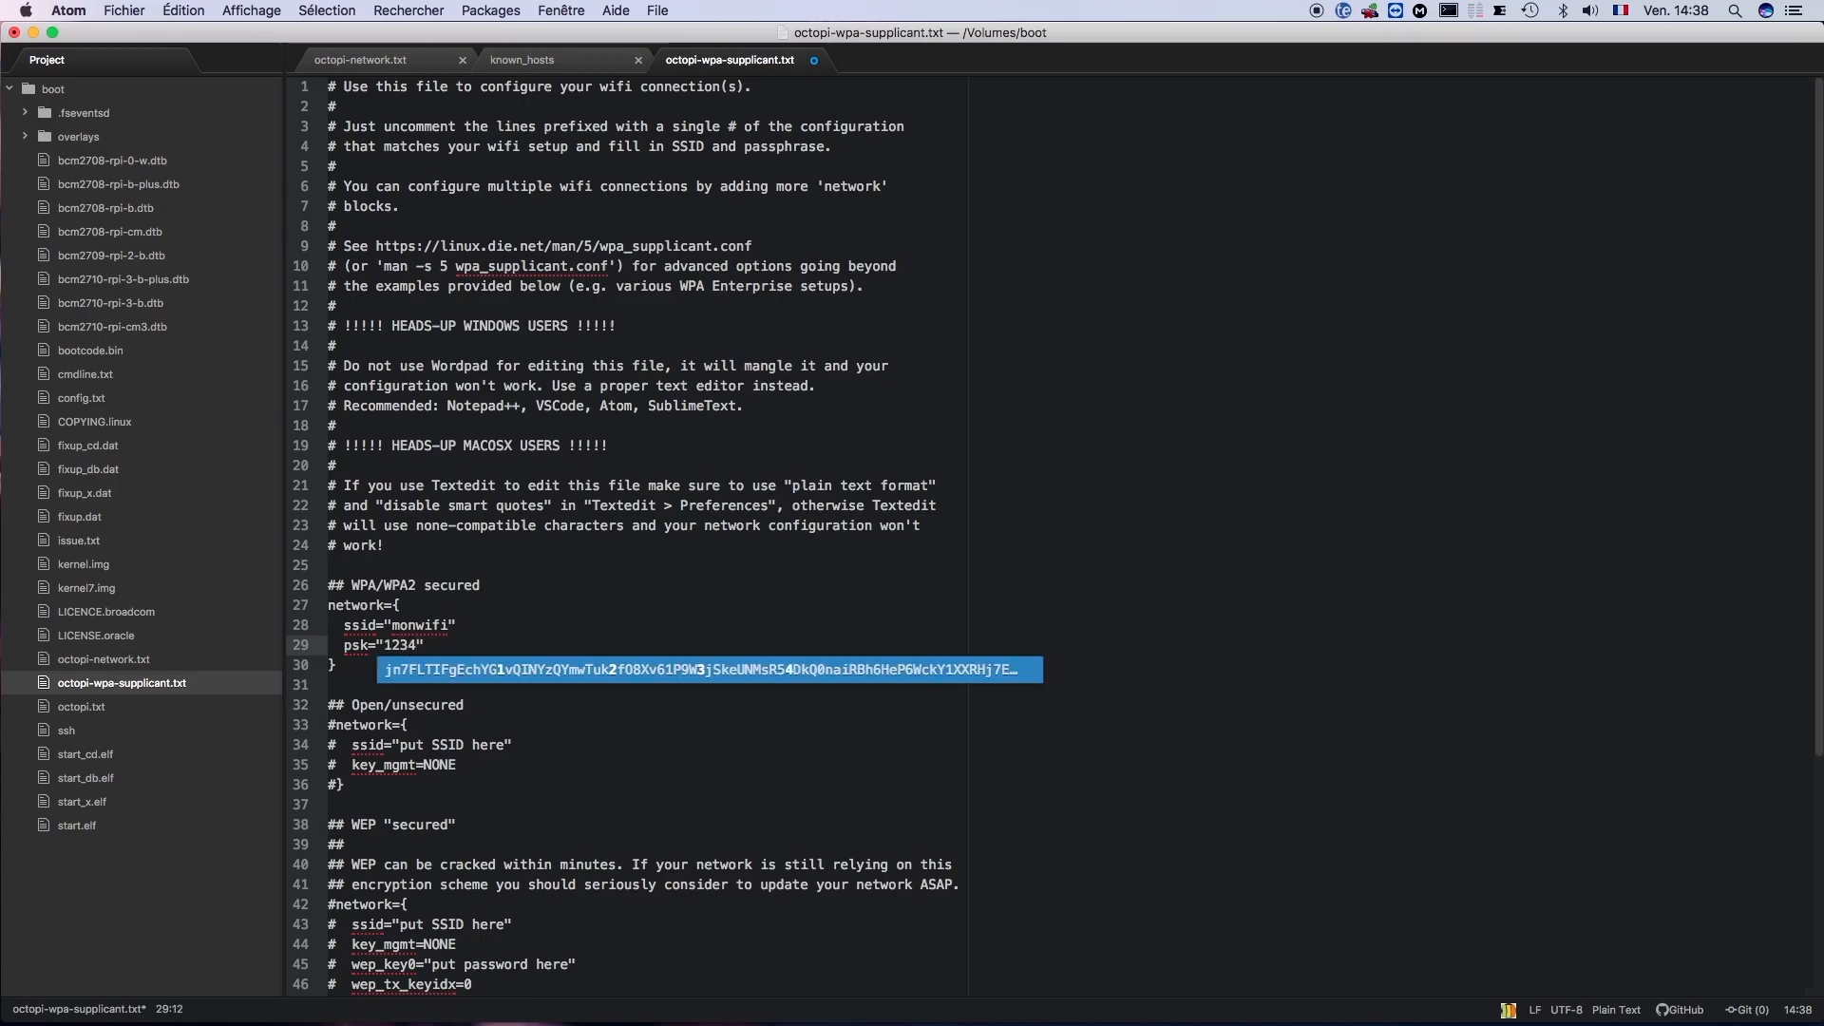
type("6")
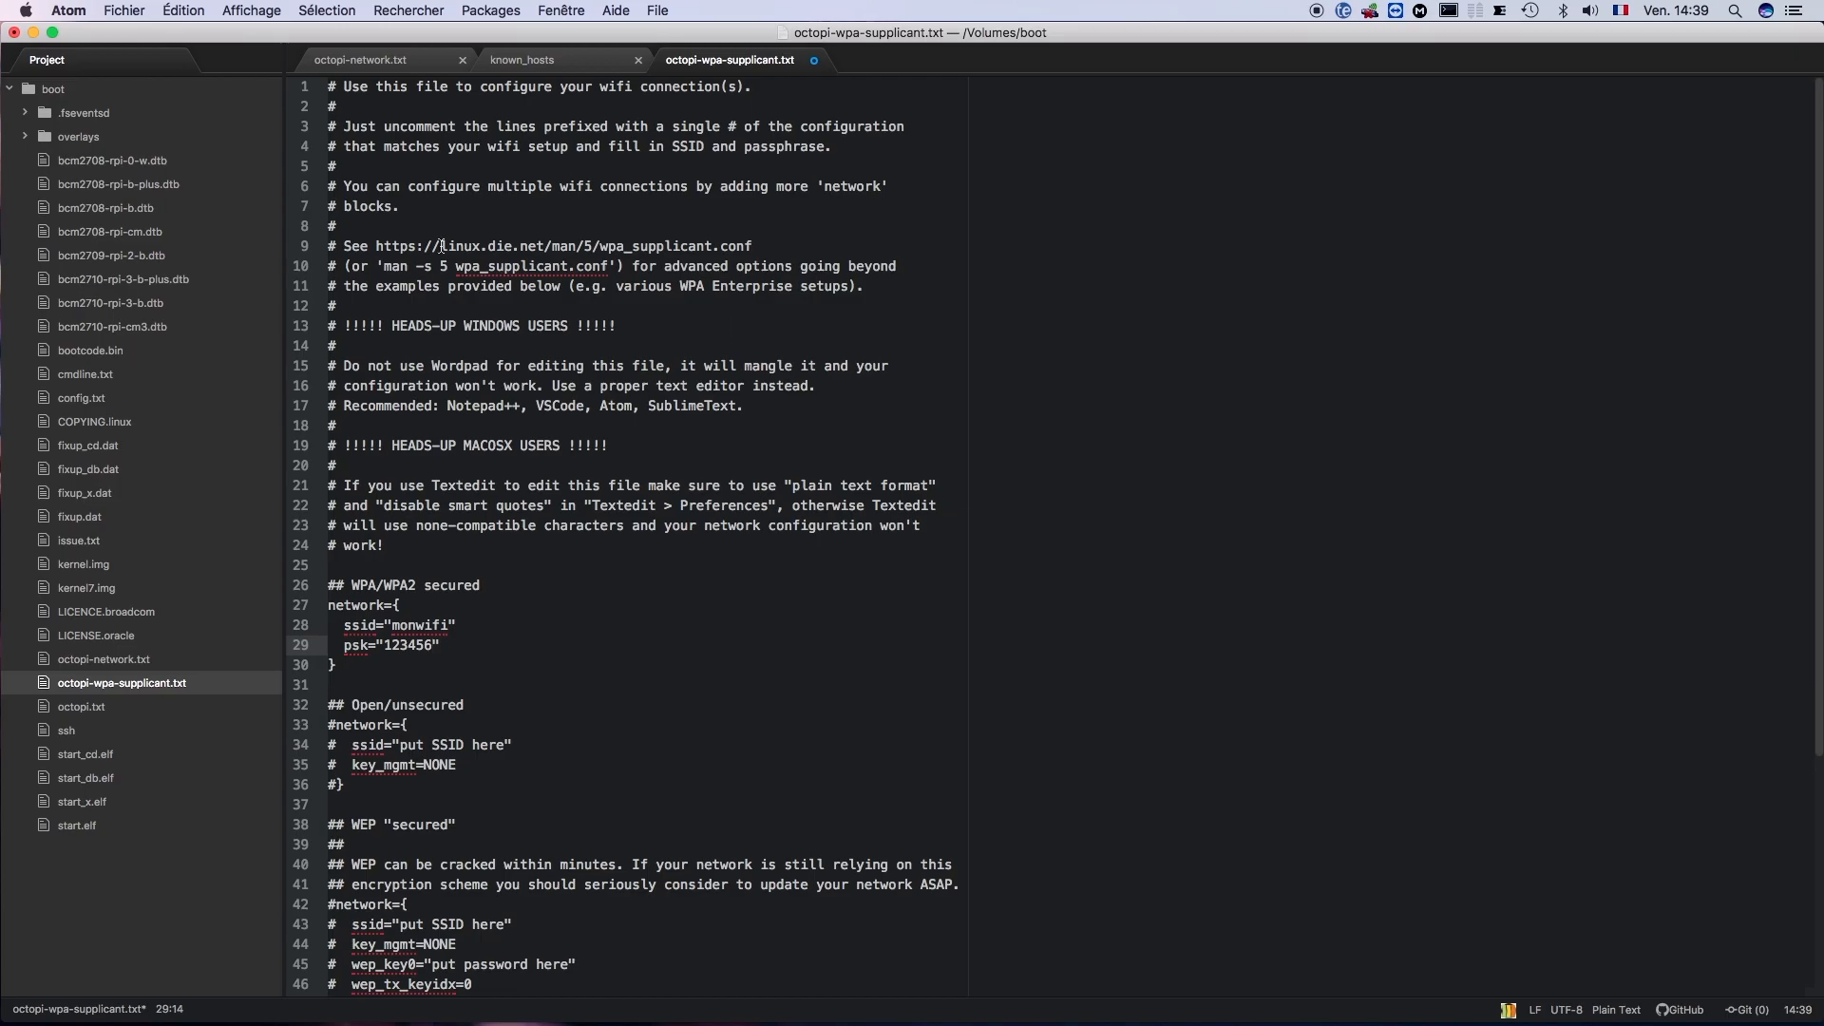
- Clear the Atom and Téléchargements windows off the desktop and eject the boot volume
left_click(133, 11)
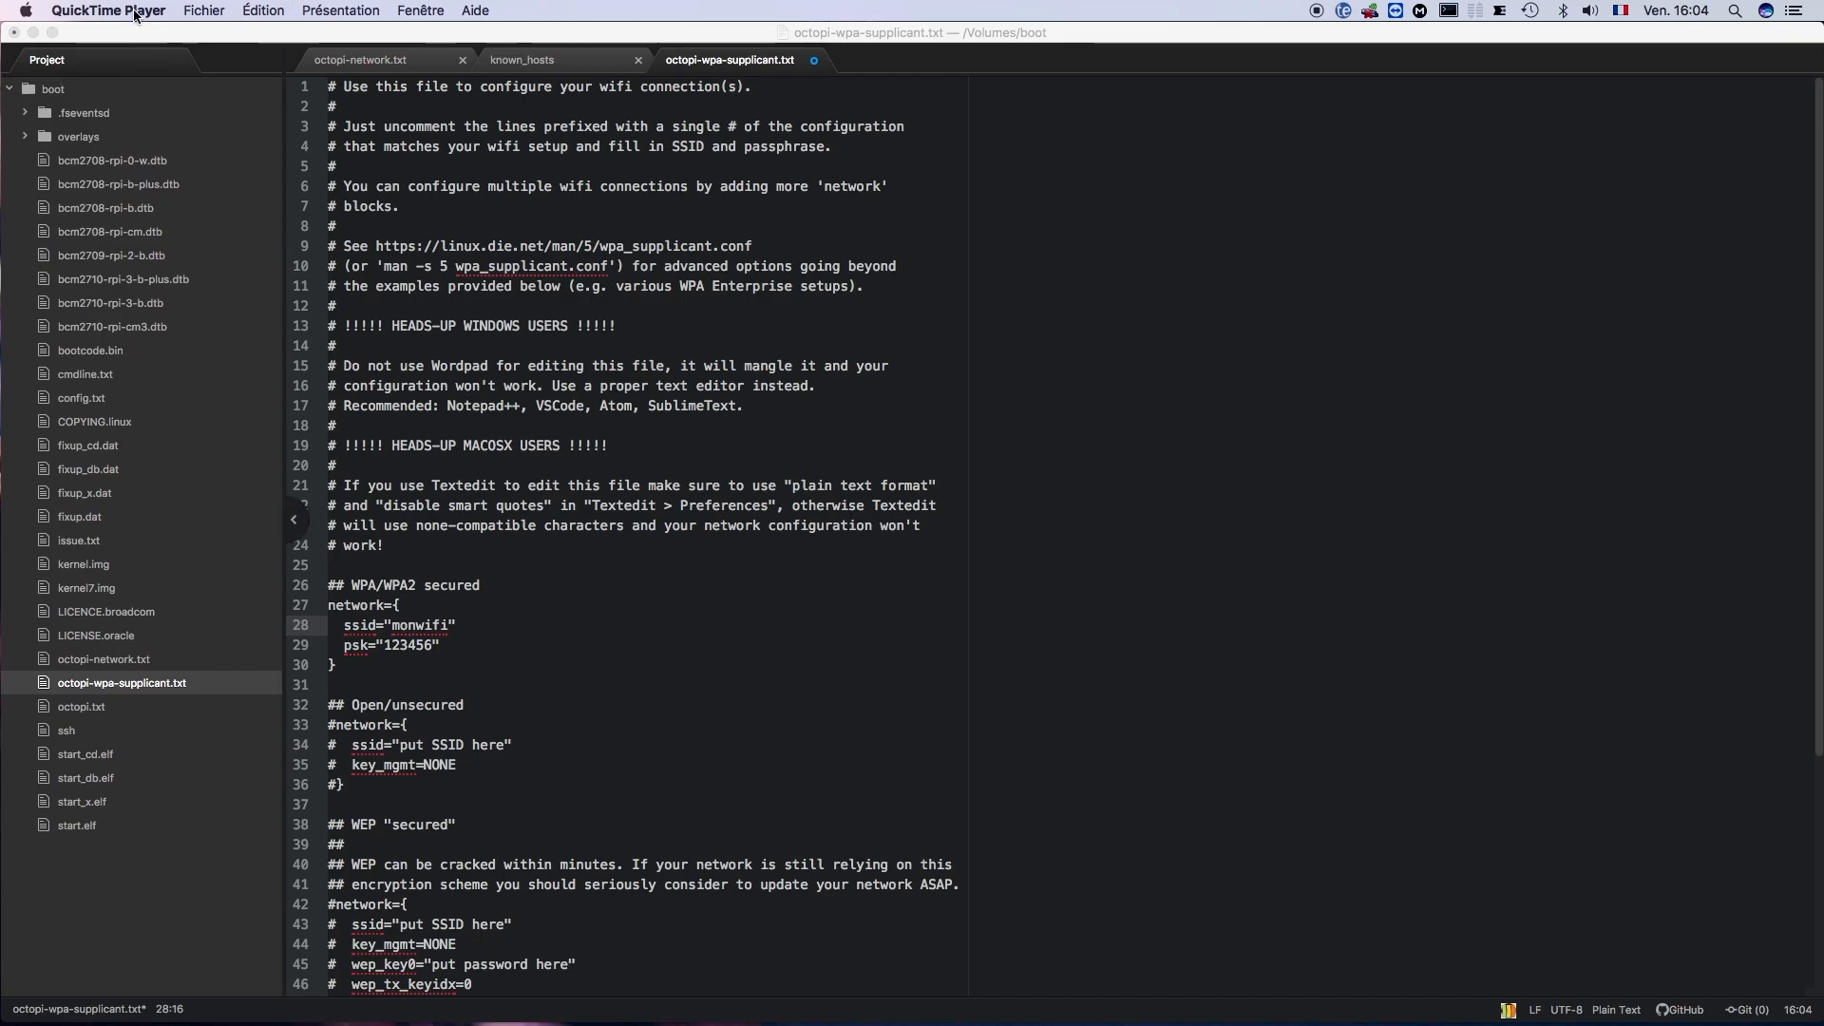
left_click(33, 33)
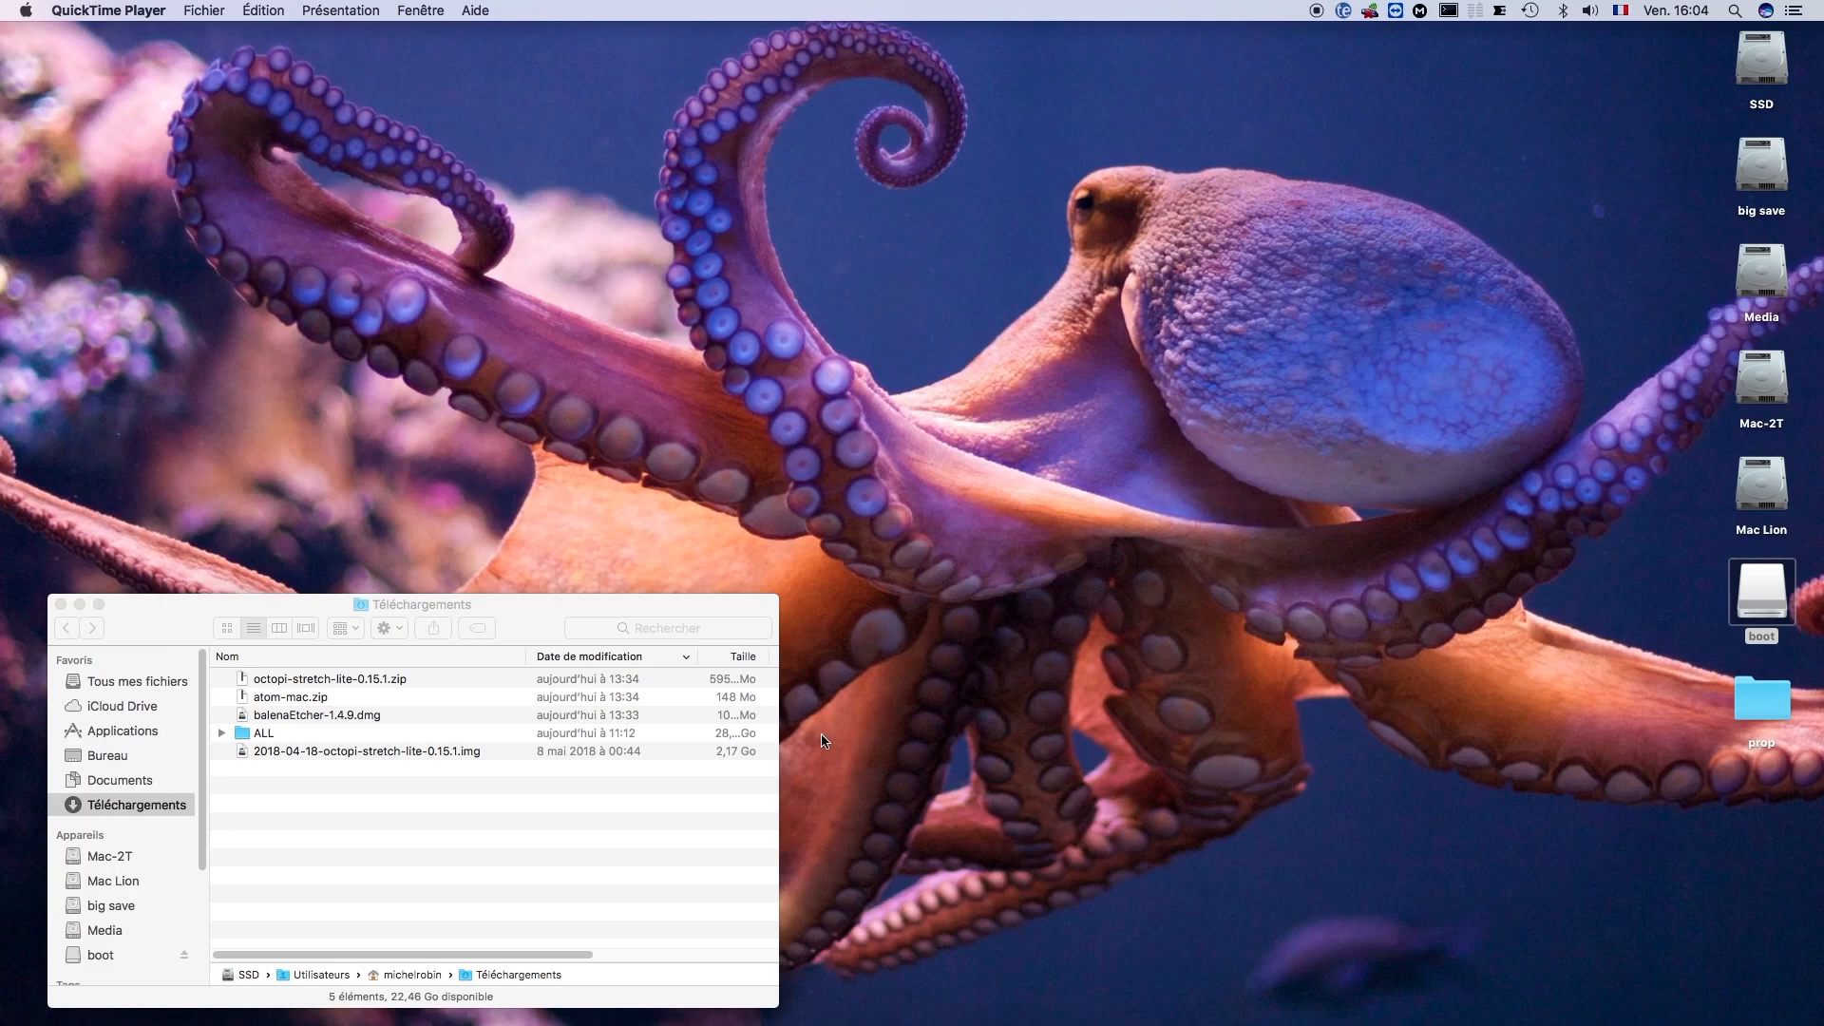
left_click(60, 606)
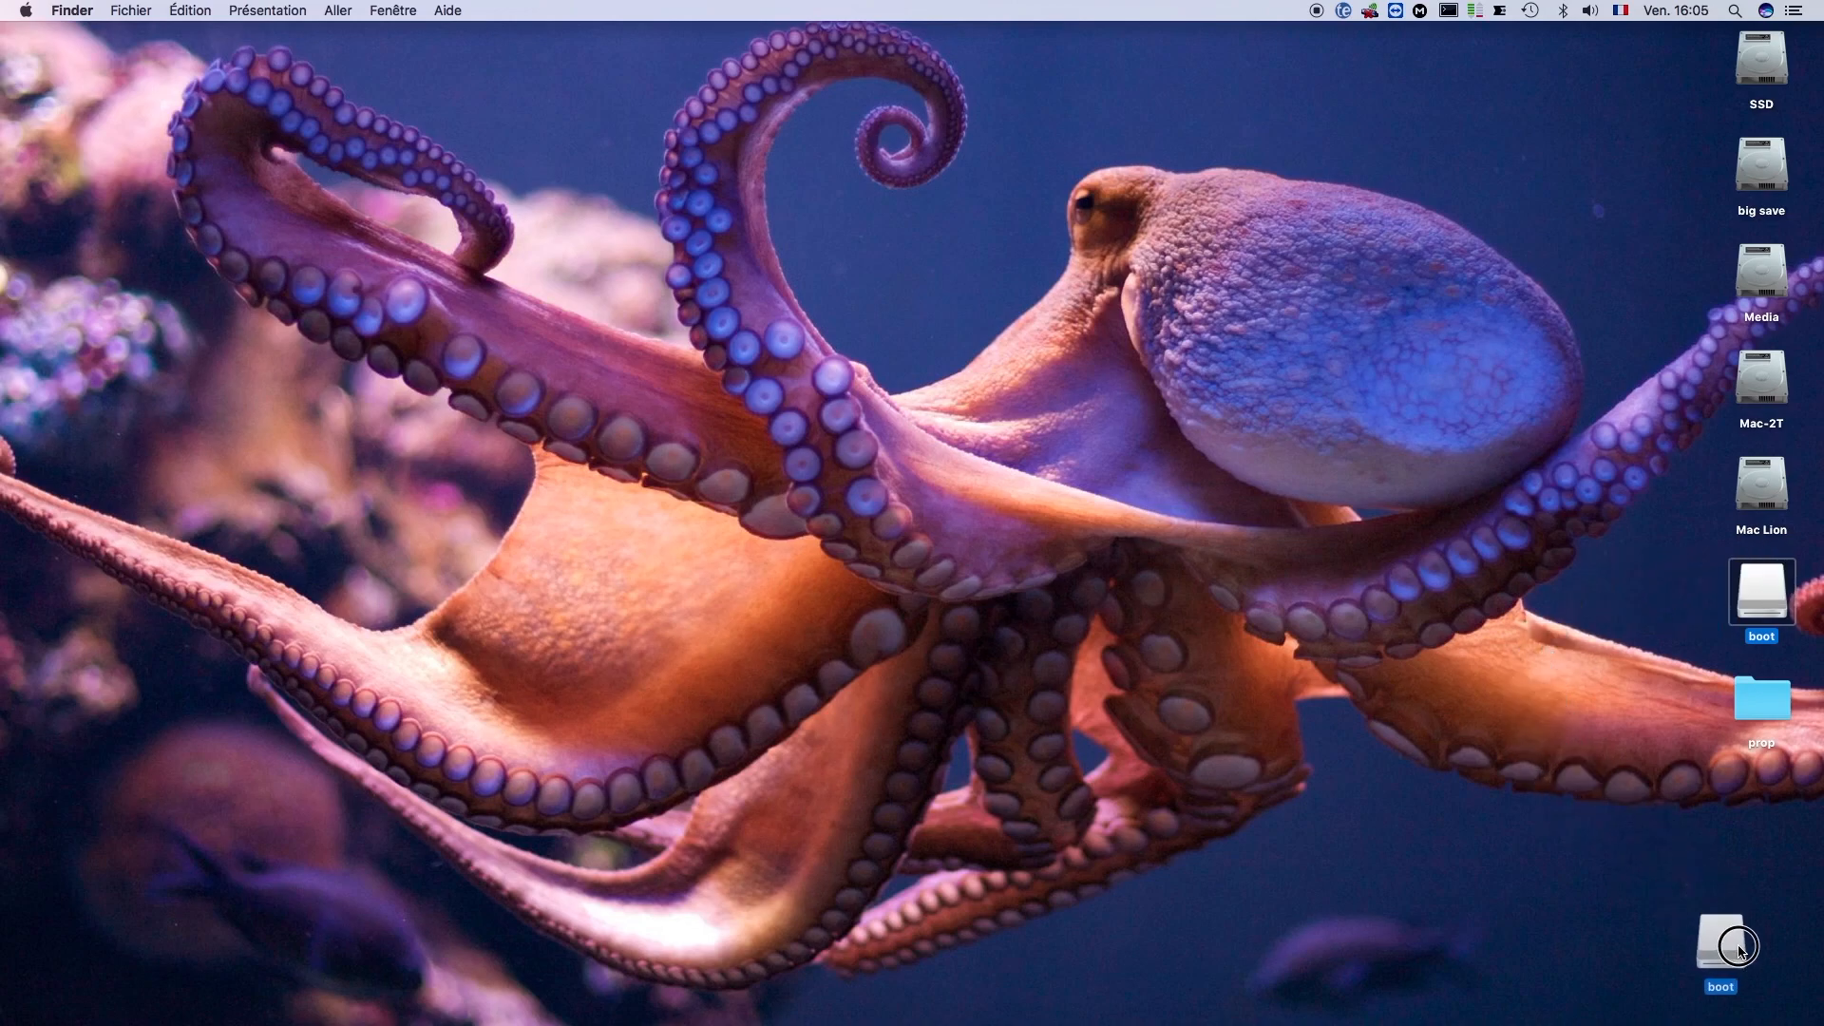
mouse_move(1772, 1018)
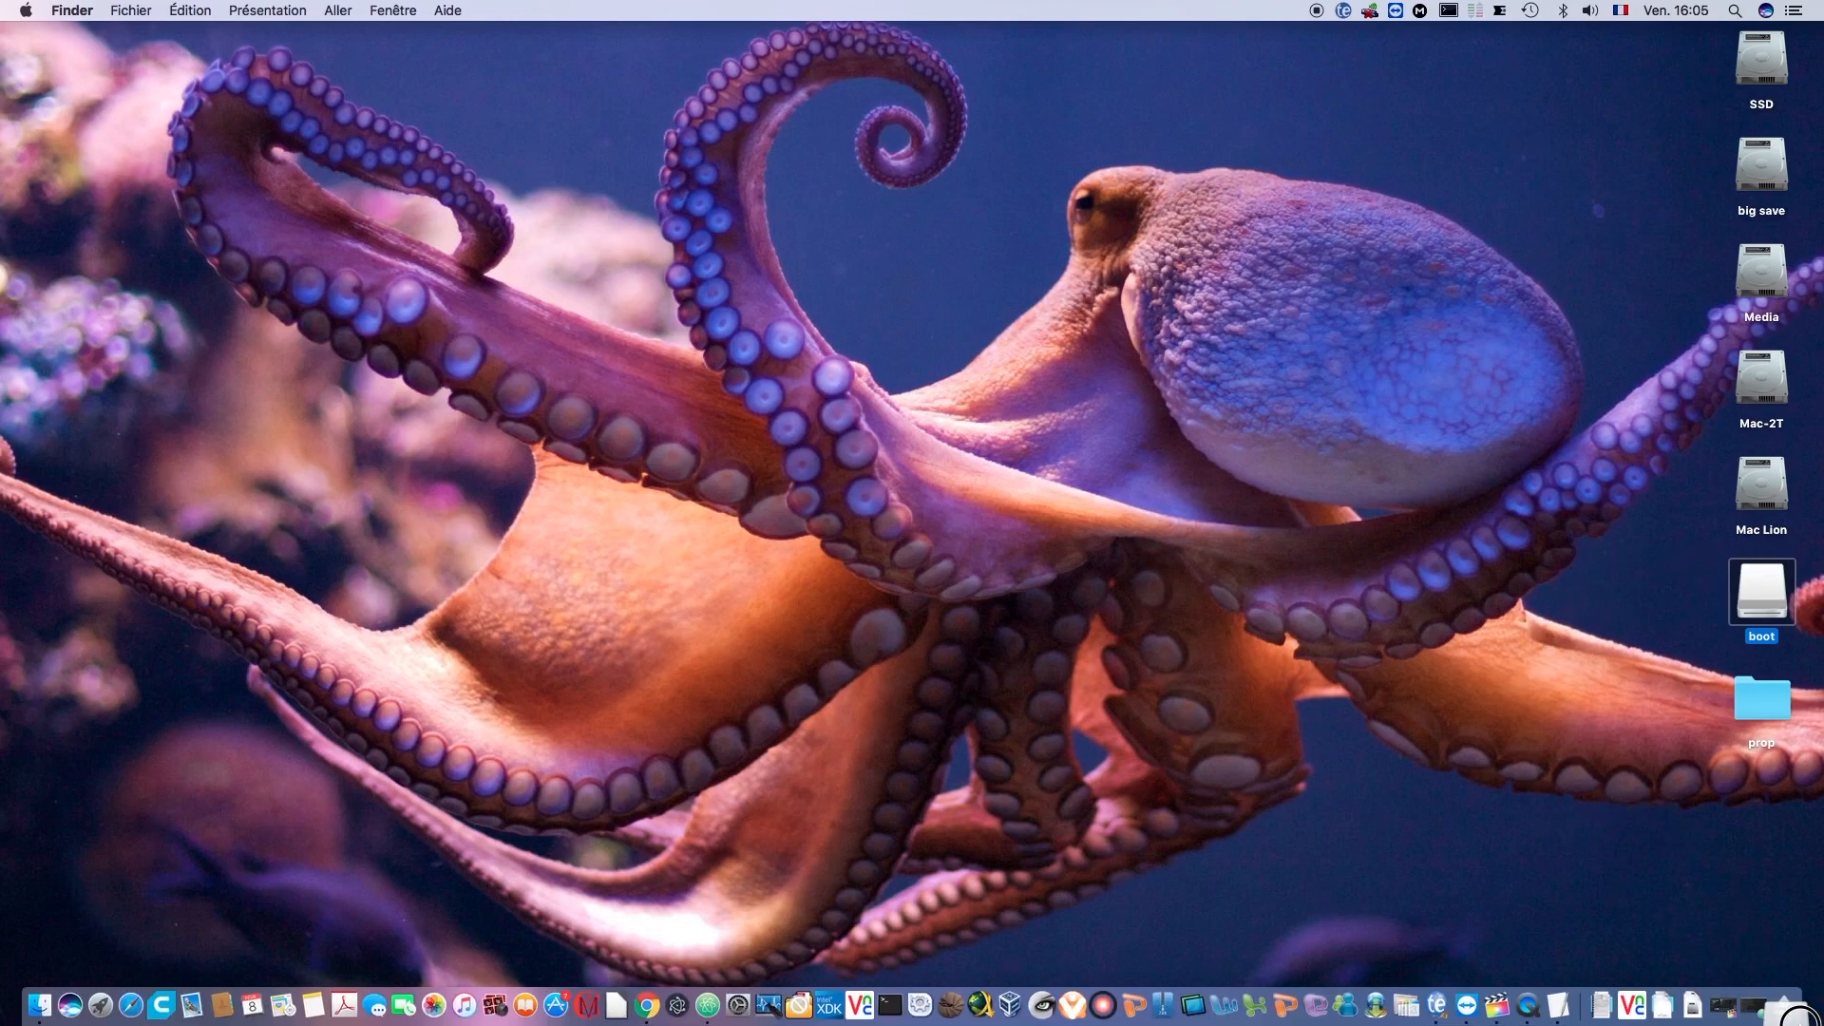
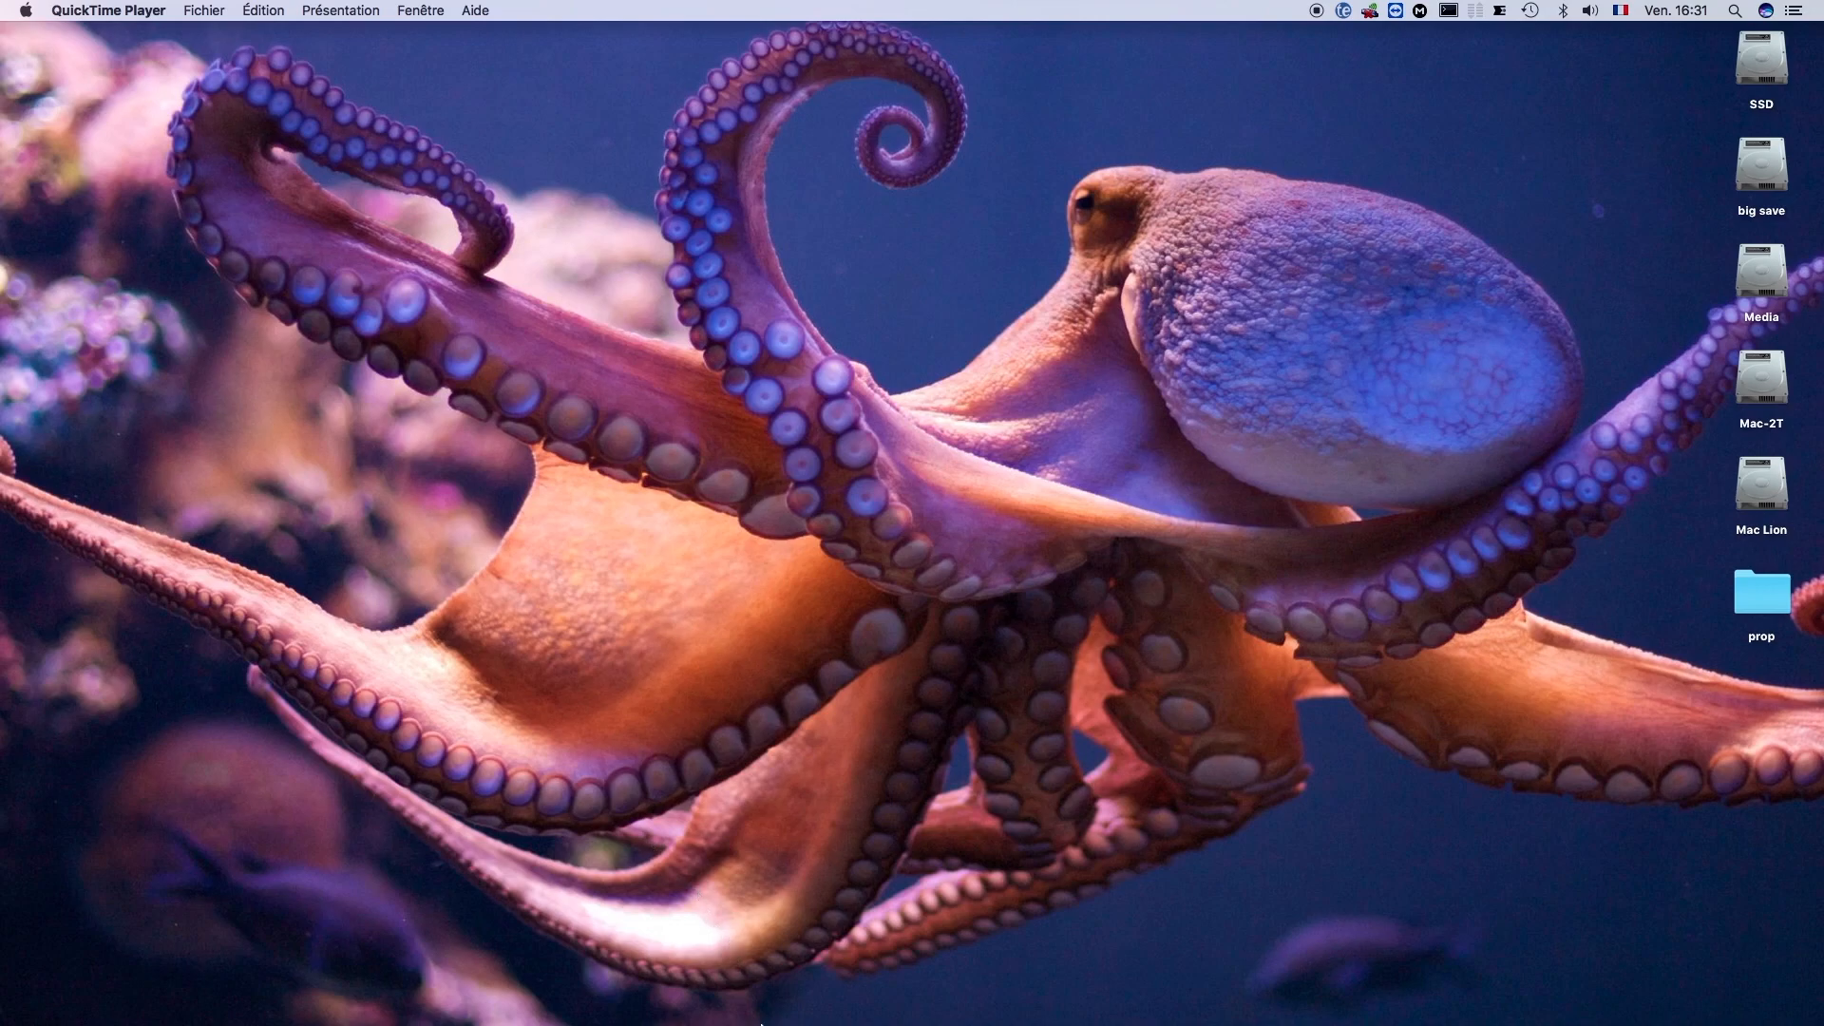
- Switch to Terminal, list the devices on the network with arp -a and highlight the octopi entry
mouse_move(771, 1022)
left_click(848, 1019)
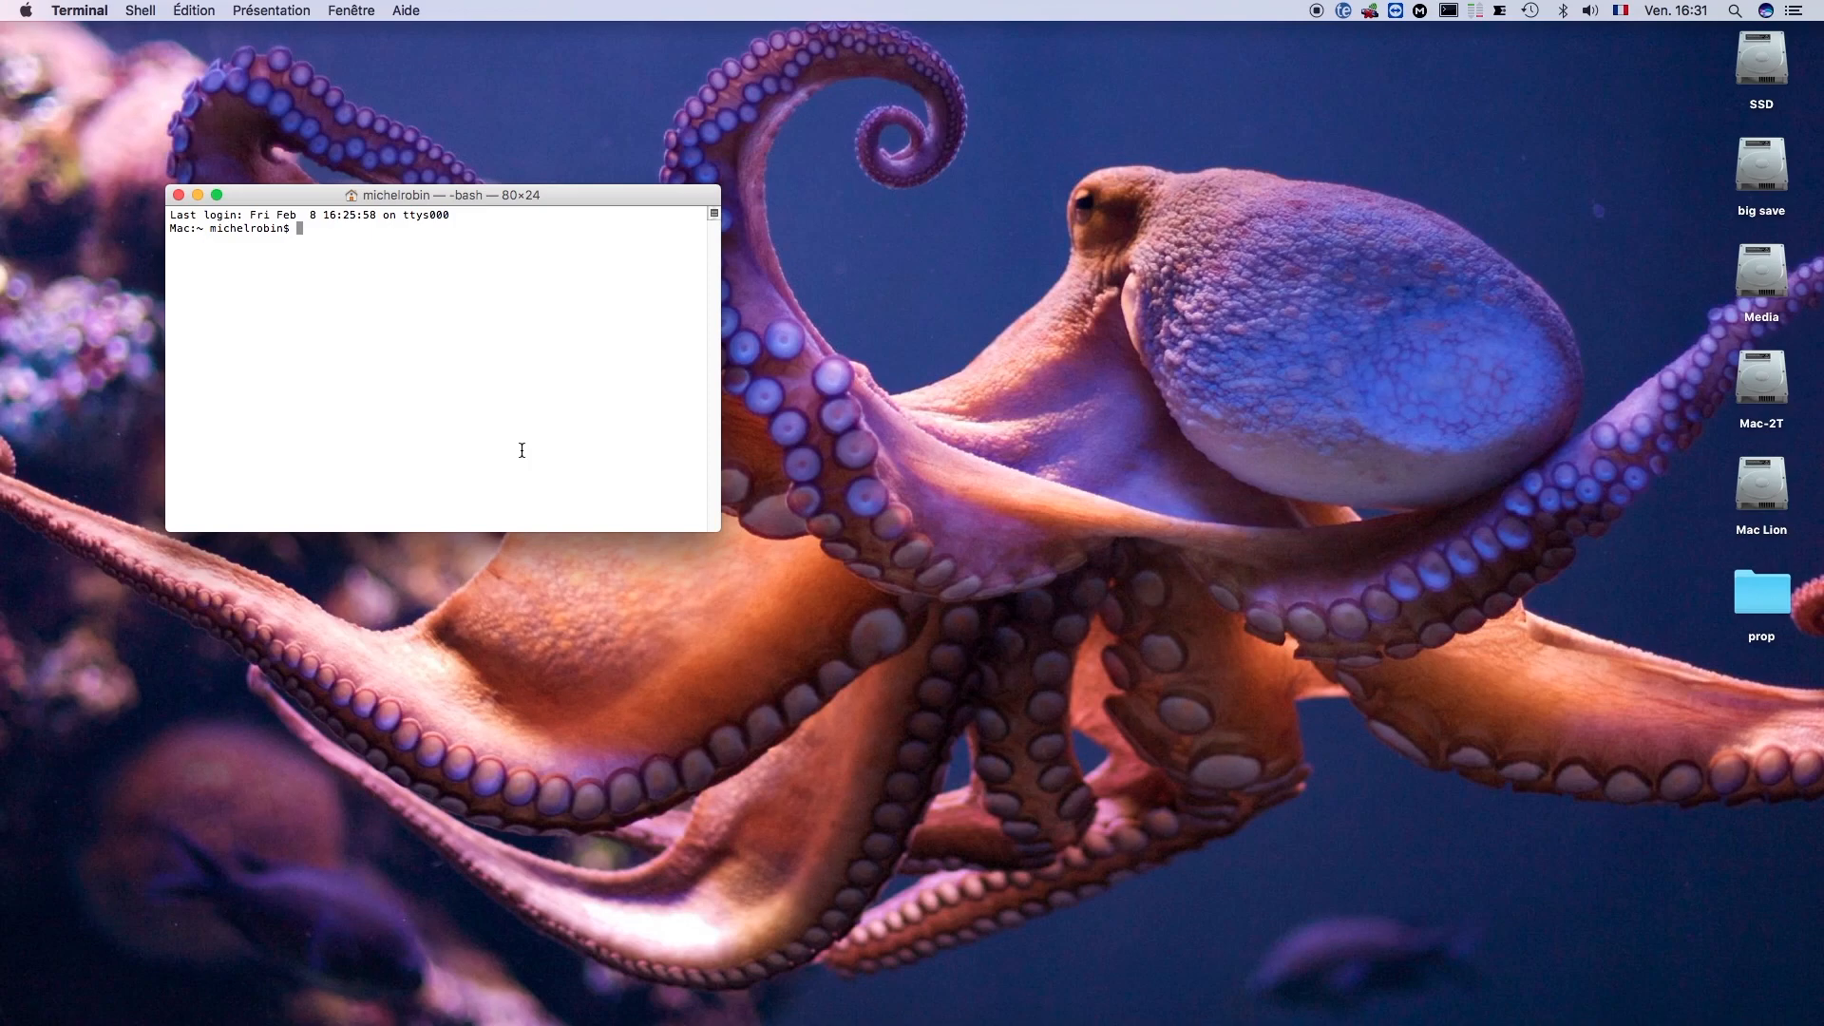
type("arp -a")
key("Return")
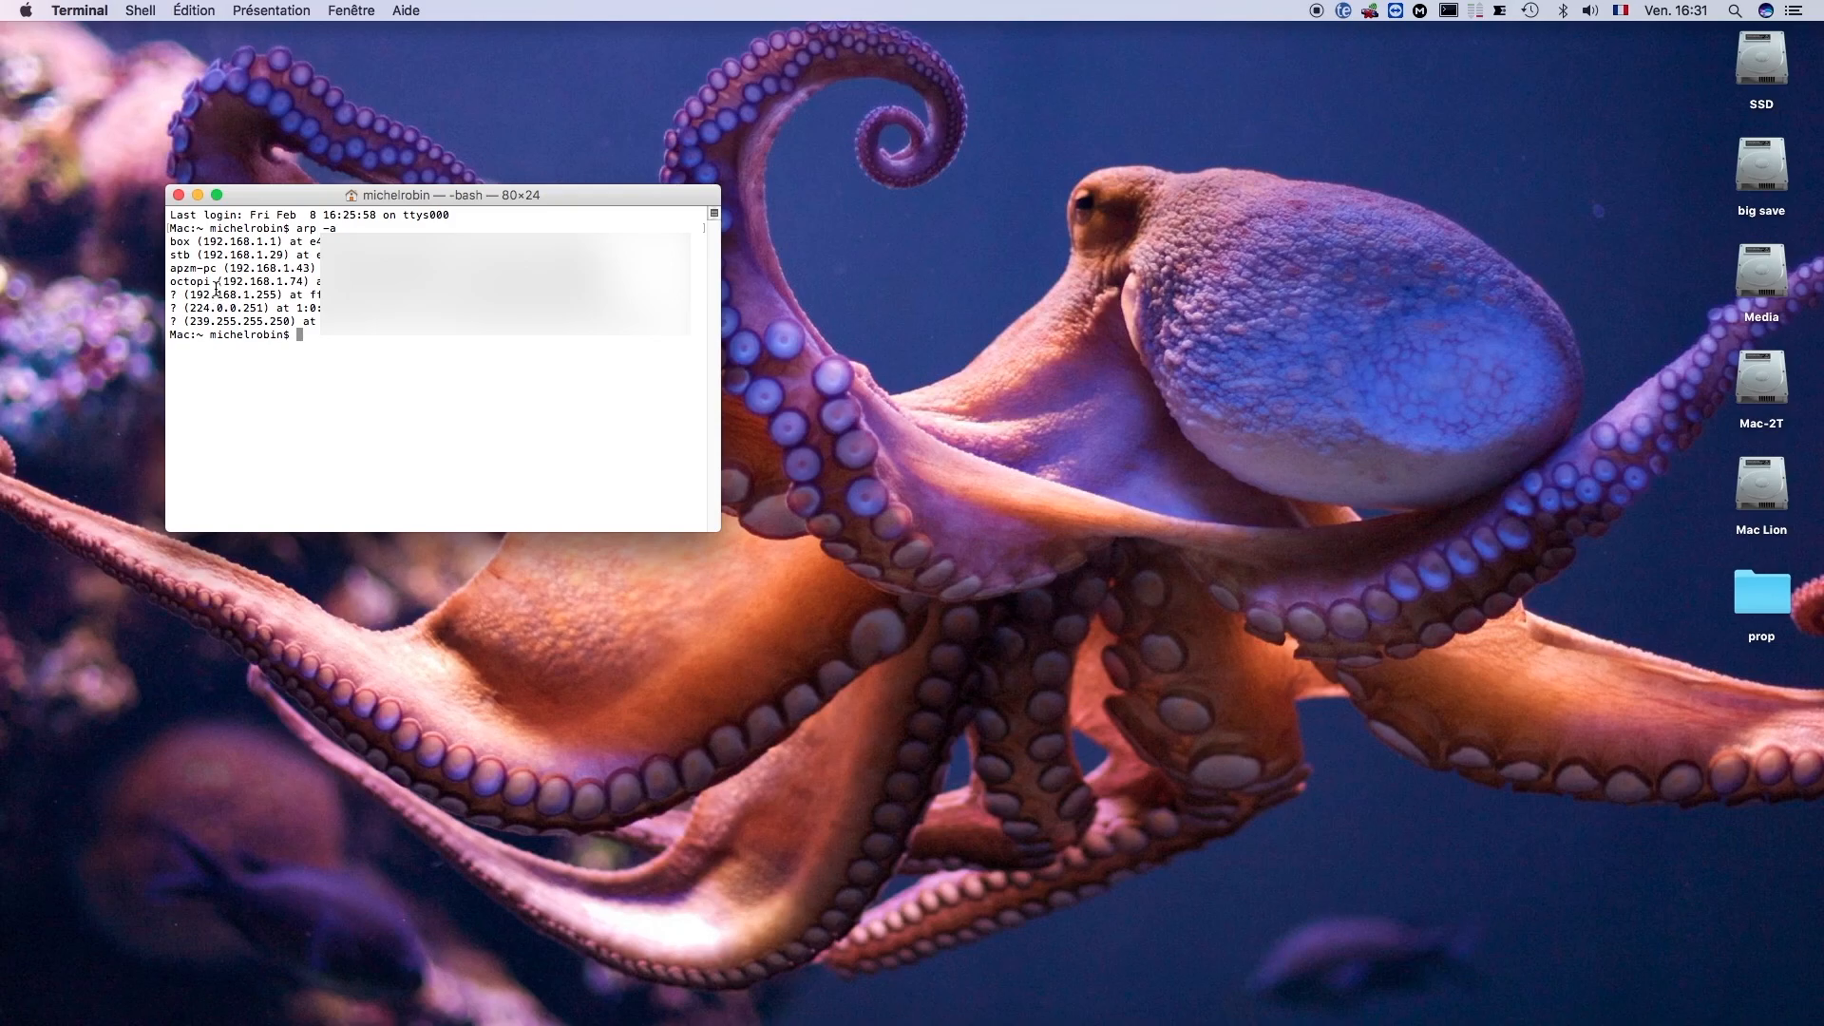
left_click_drag(209, 283, 161, 283)
left_click(174, 284)
left_click_drag(172, 284, 630, 281)
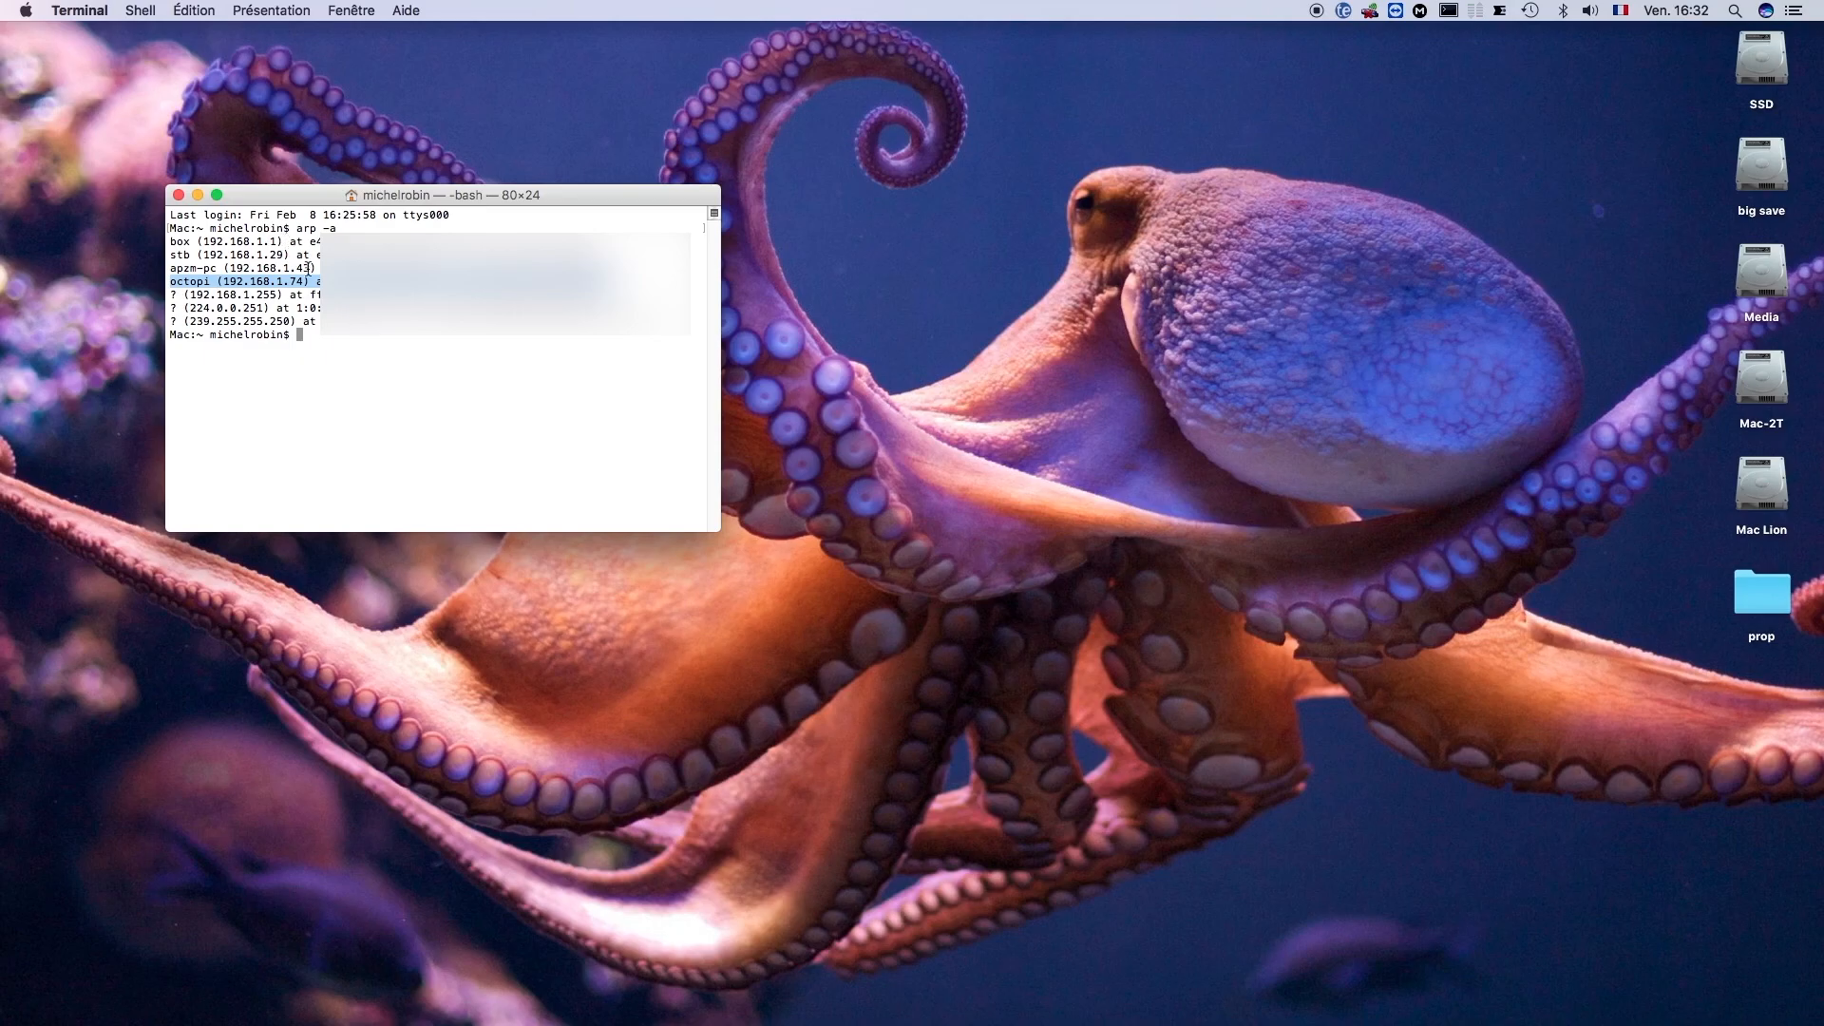
- Switch to the win7 virtual machine, run arp -a in its command prompt, and put both windows away
mouse_move(1283, 1021)
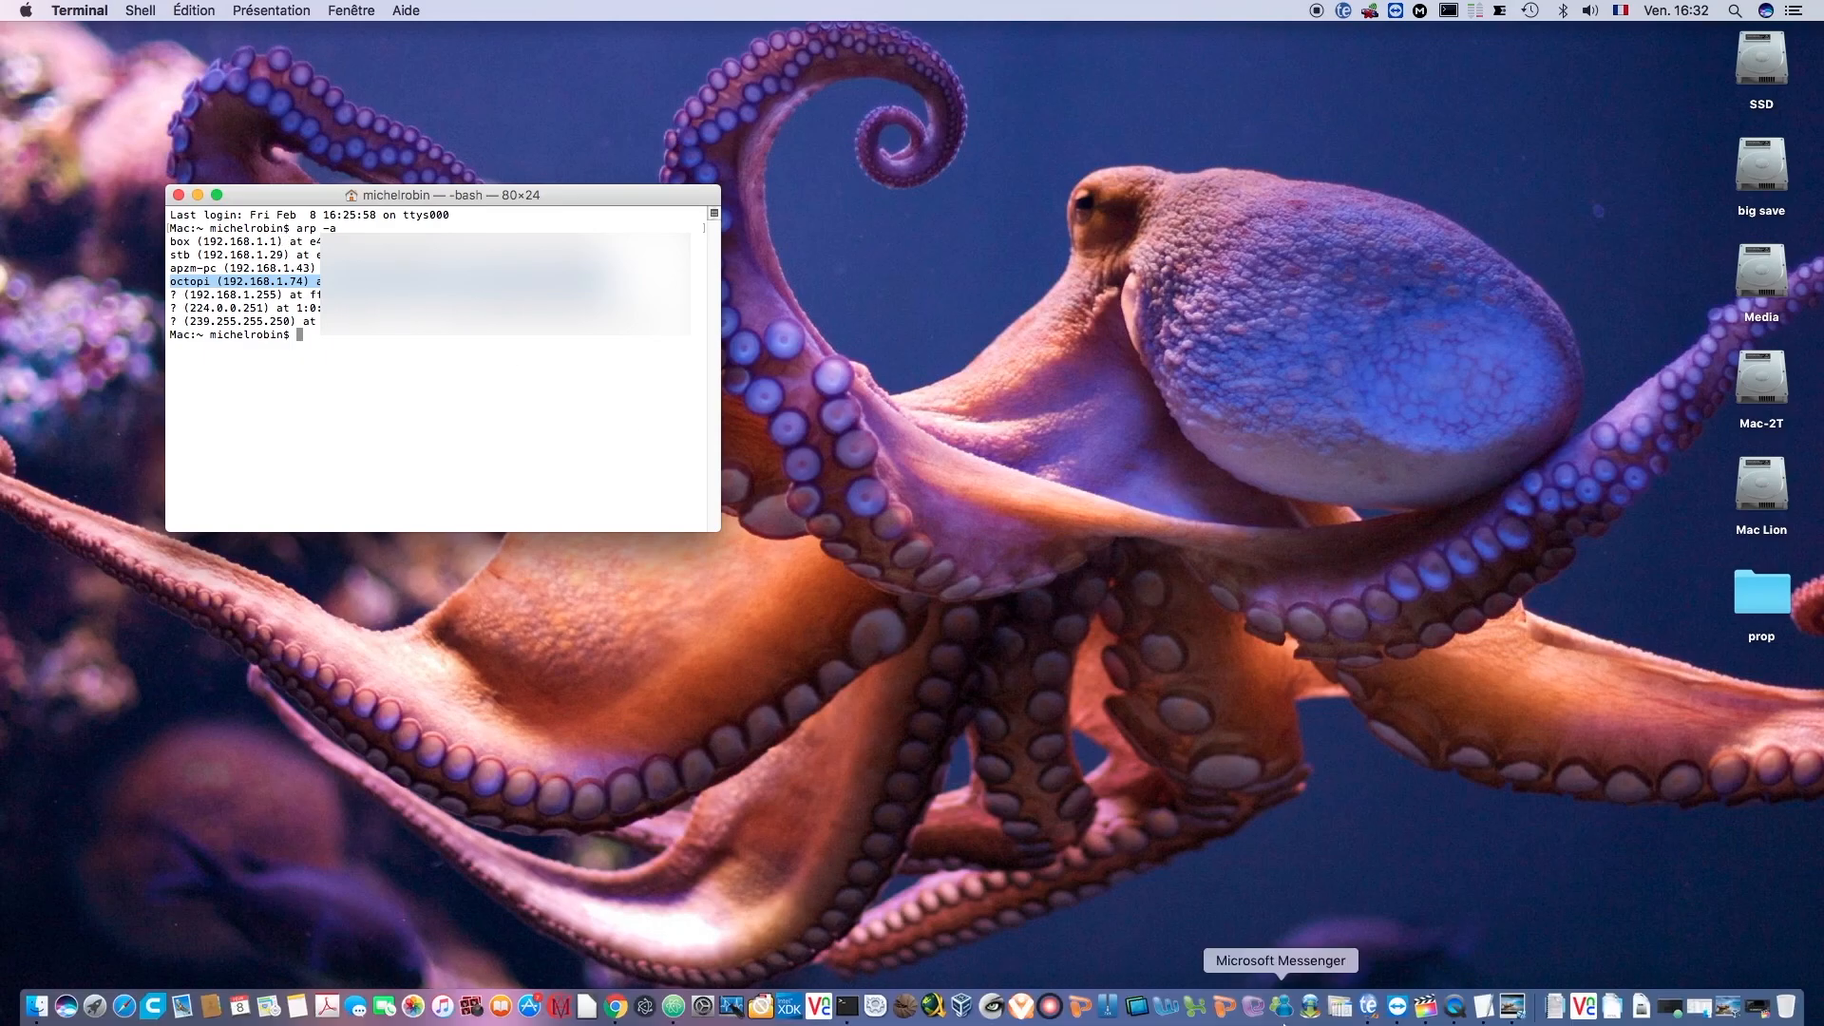
left_click(1511, 1005)
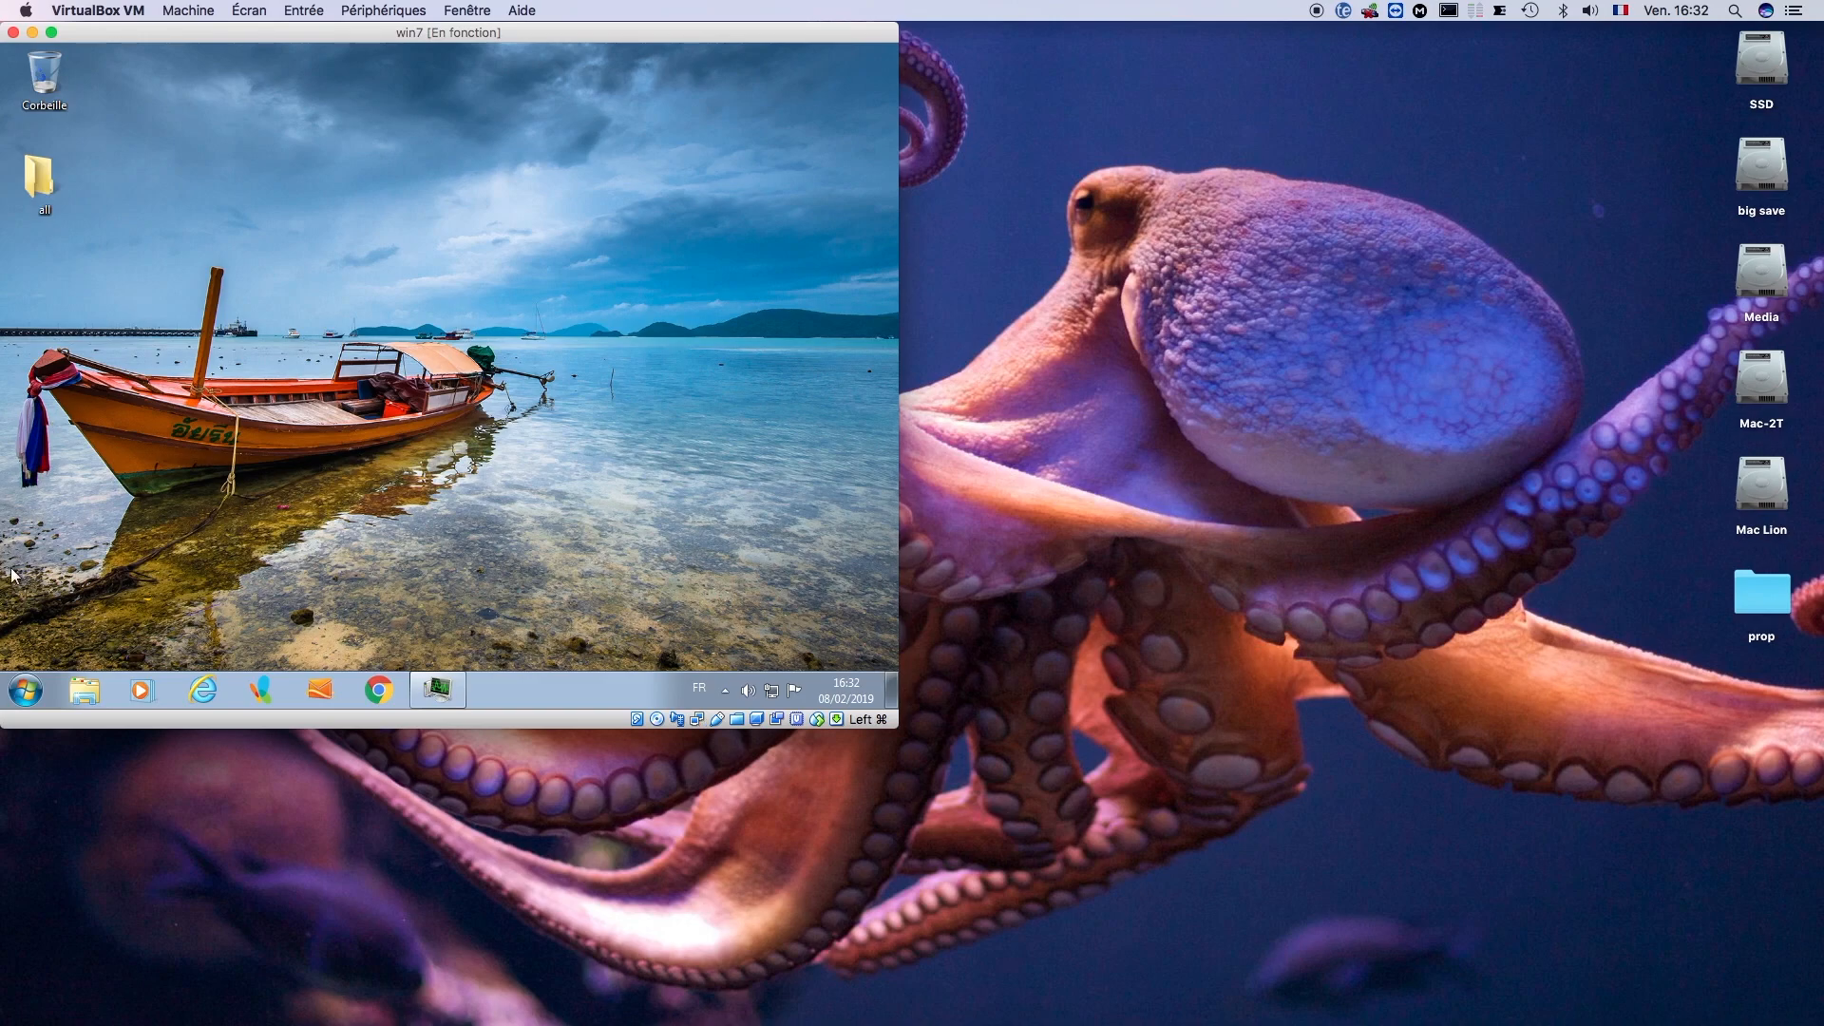
left_click(26, 692)
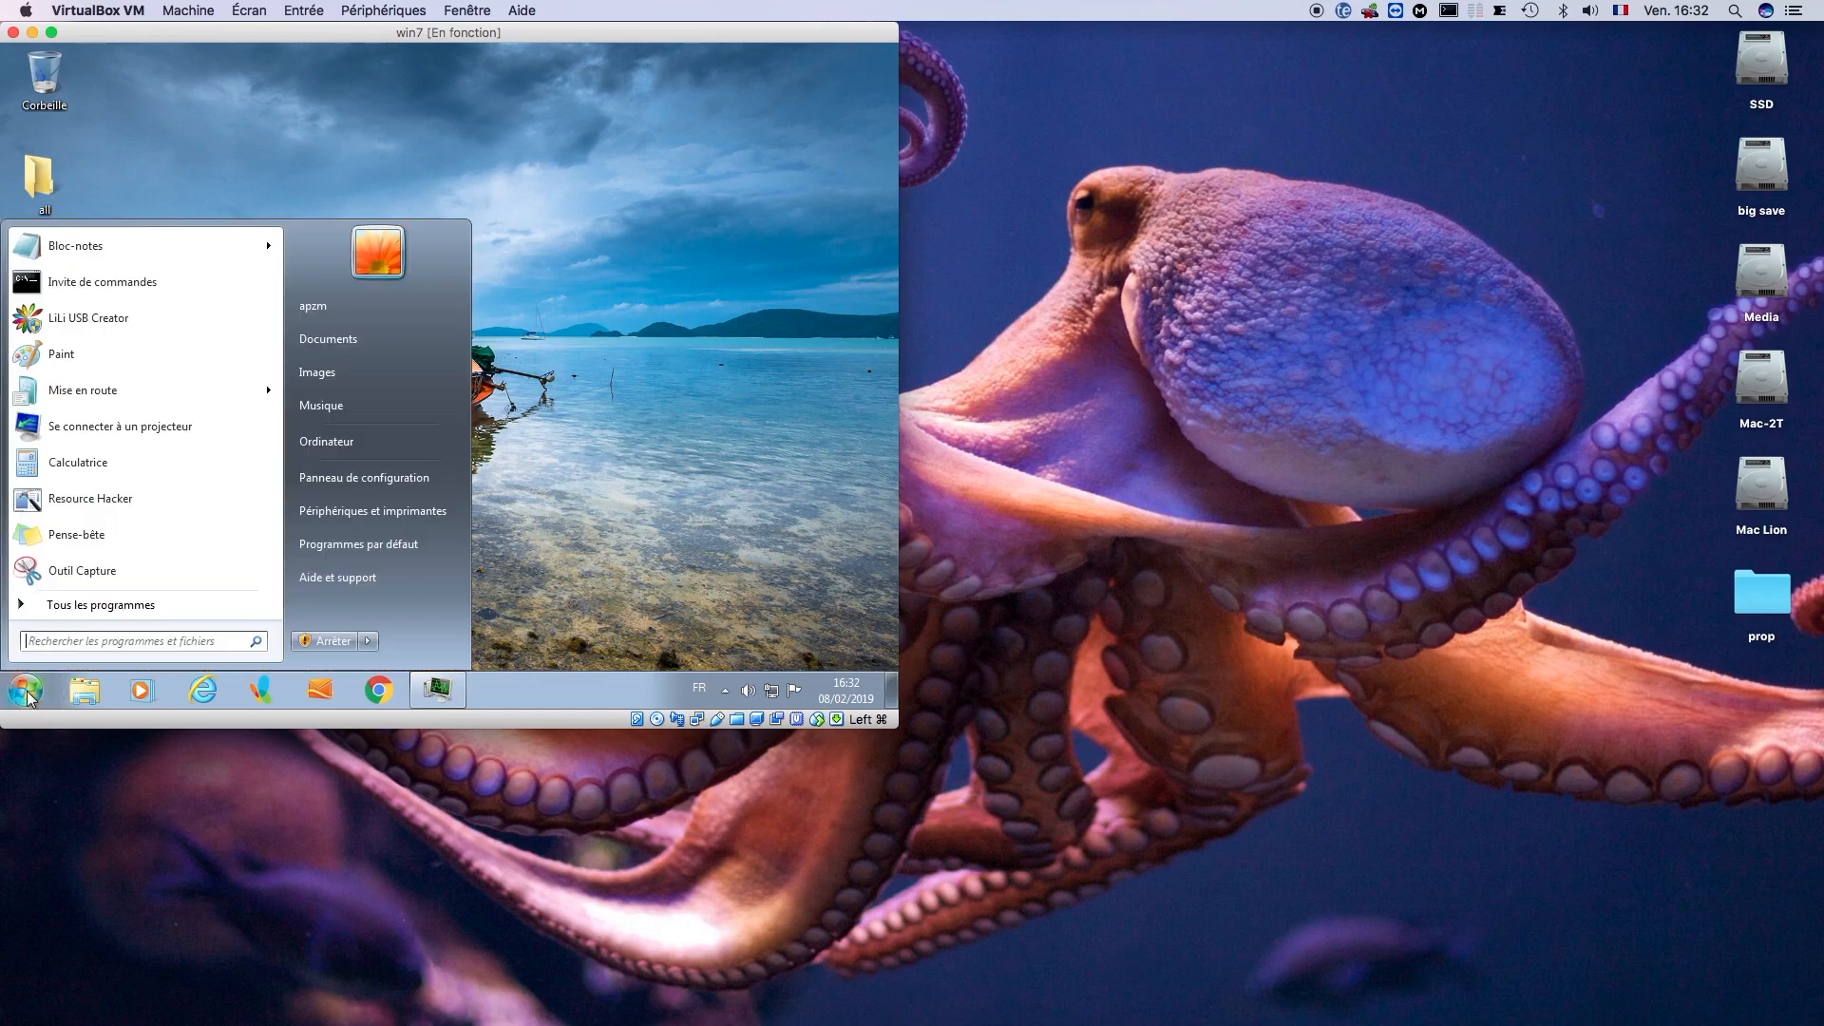
left_click(76, 283)
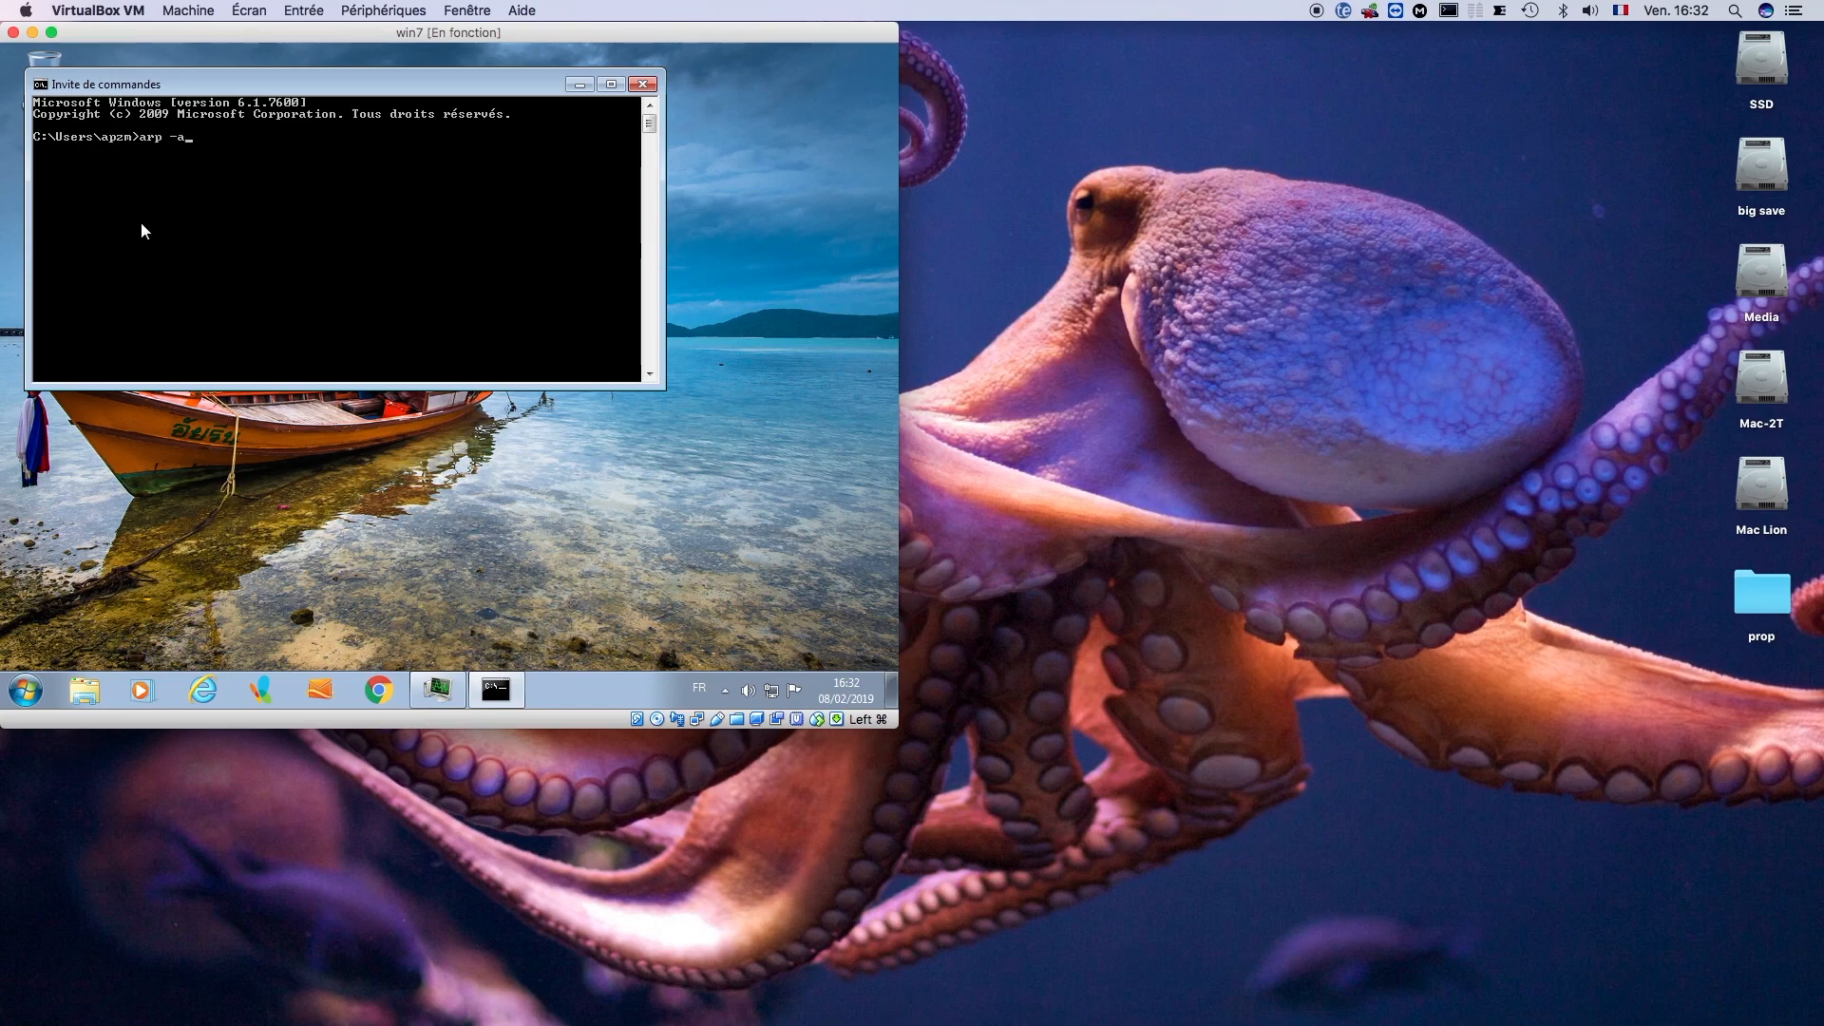
type("arp -a")
key("Return")
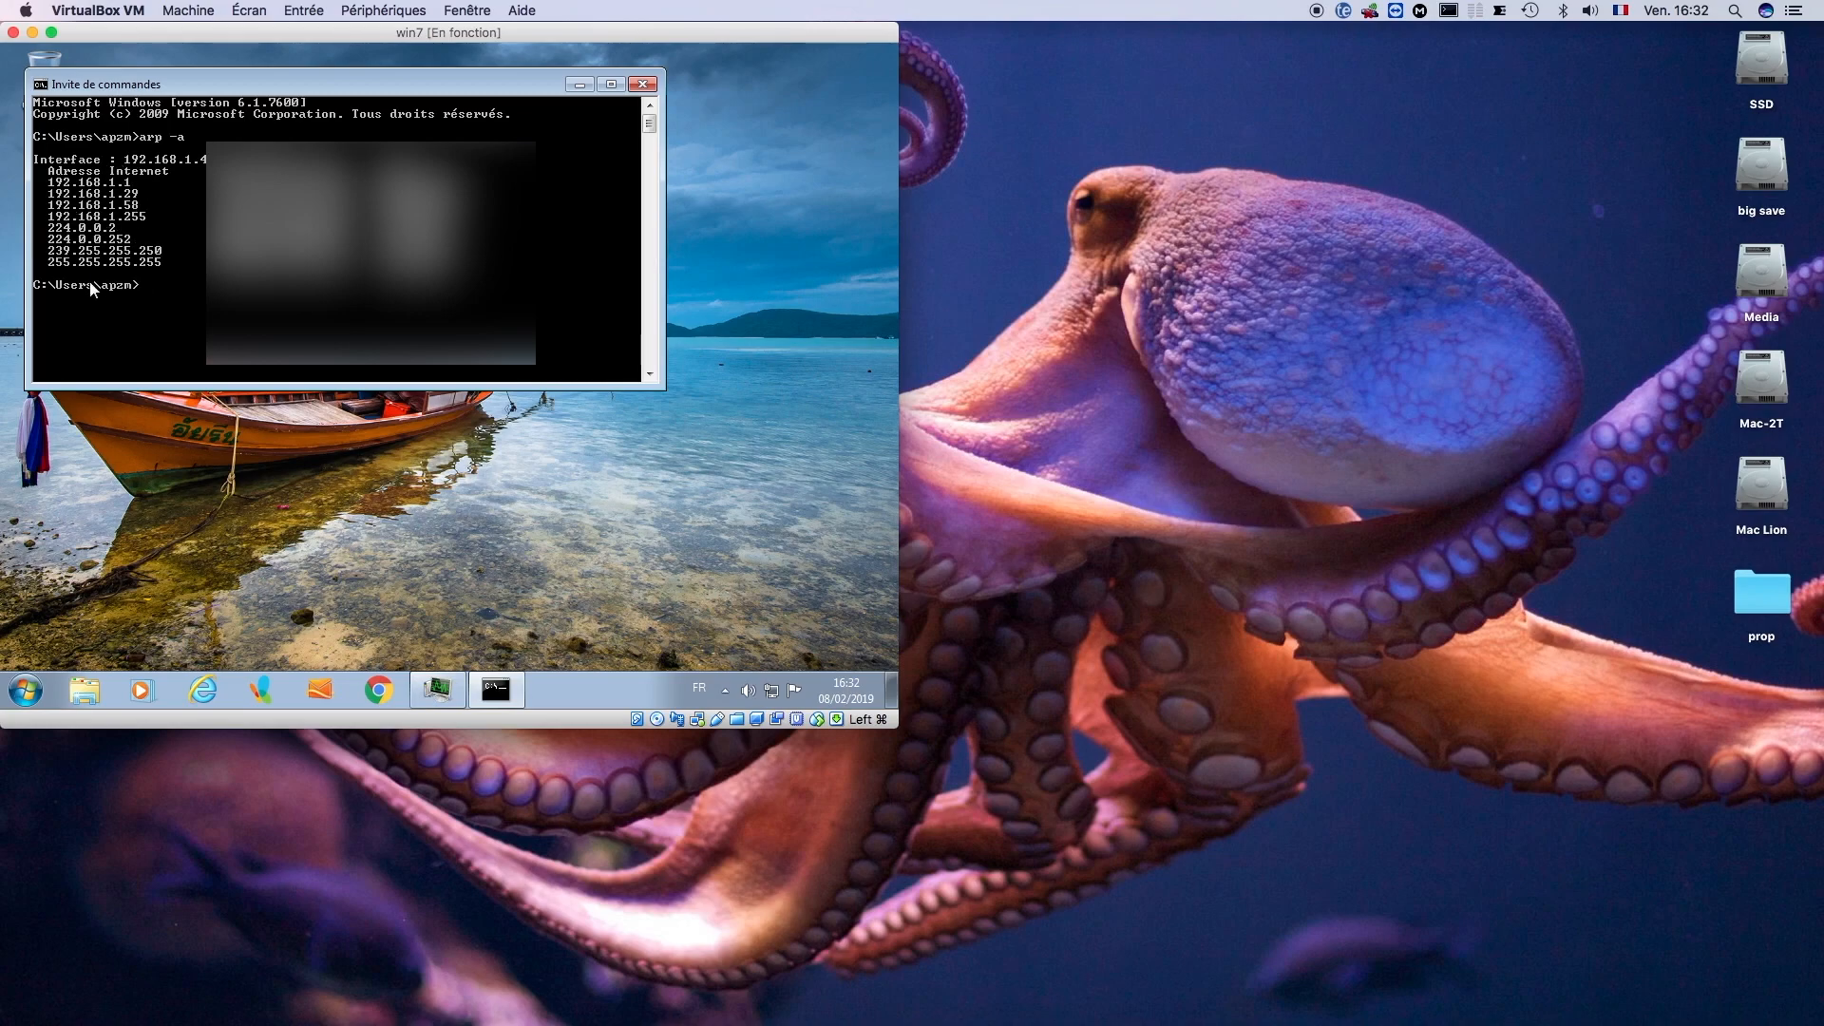
left_click(653, 85)
left_click(32, 33)
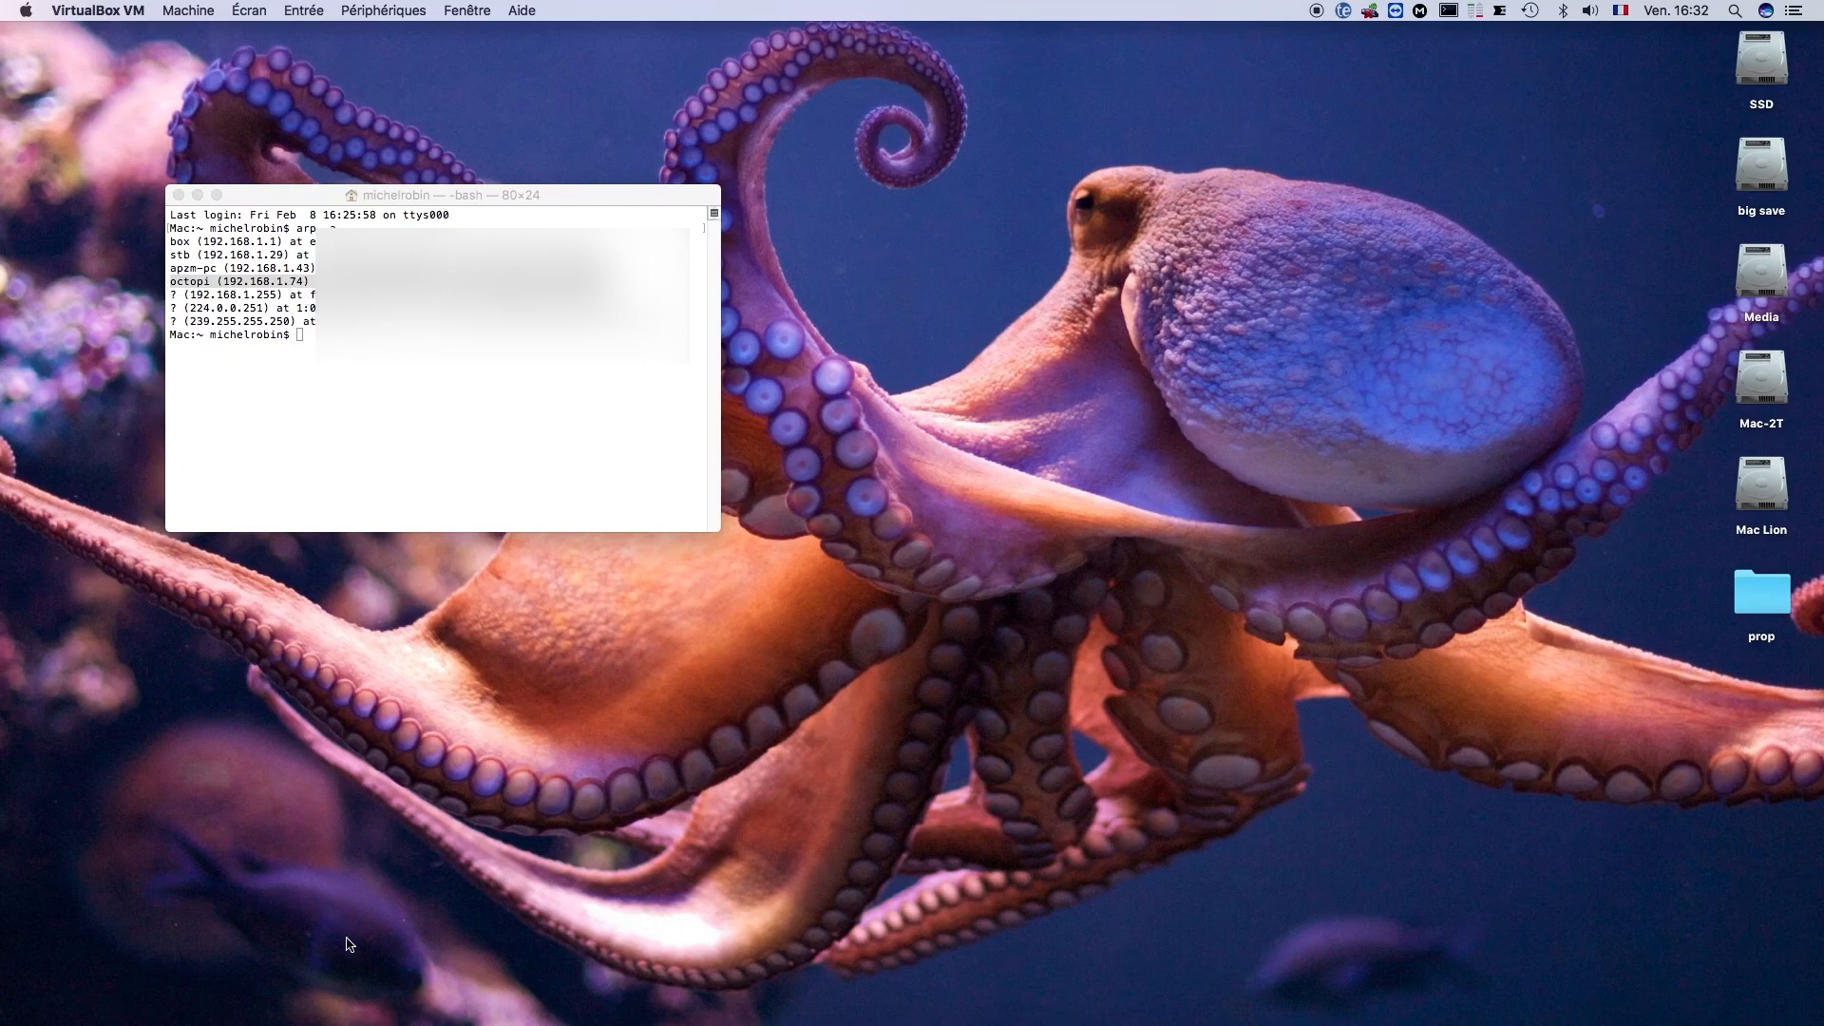
- Switch to Chrome, load the OctoPrint page at 192.168.1.74 and dismiss the offer to translate it
mouse_move(377, 1023)
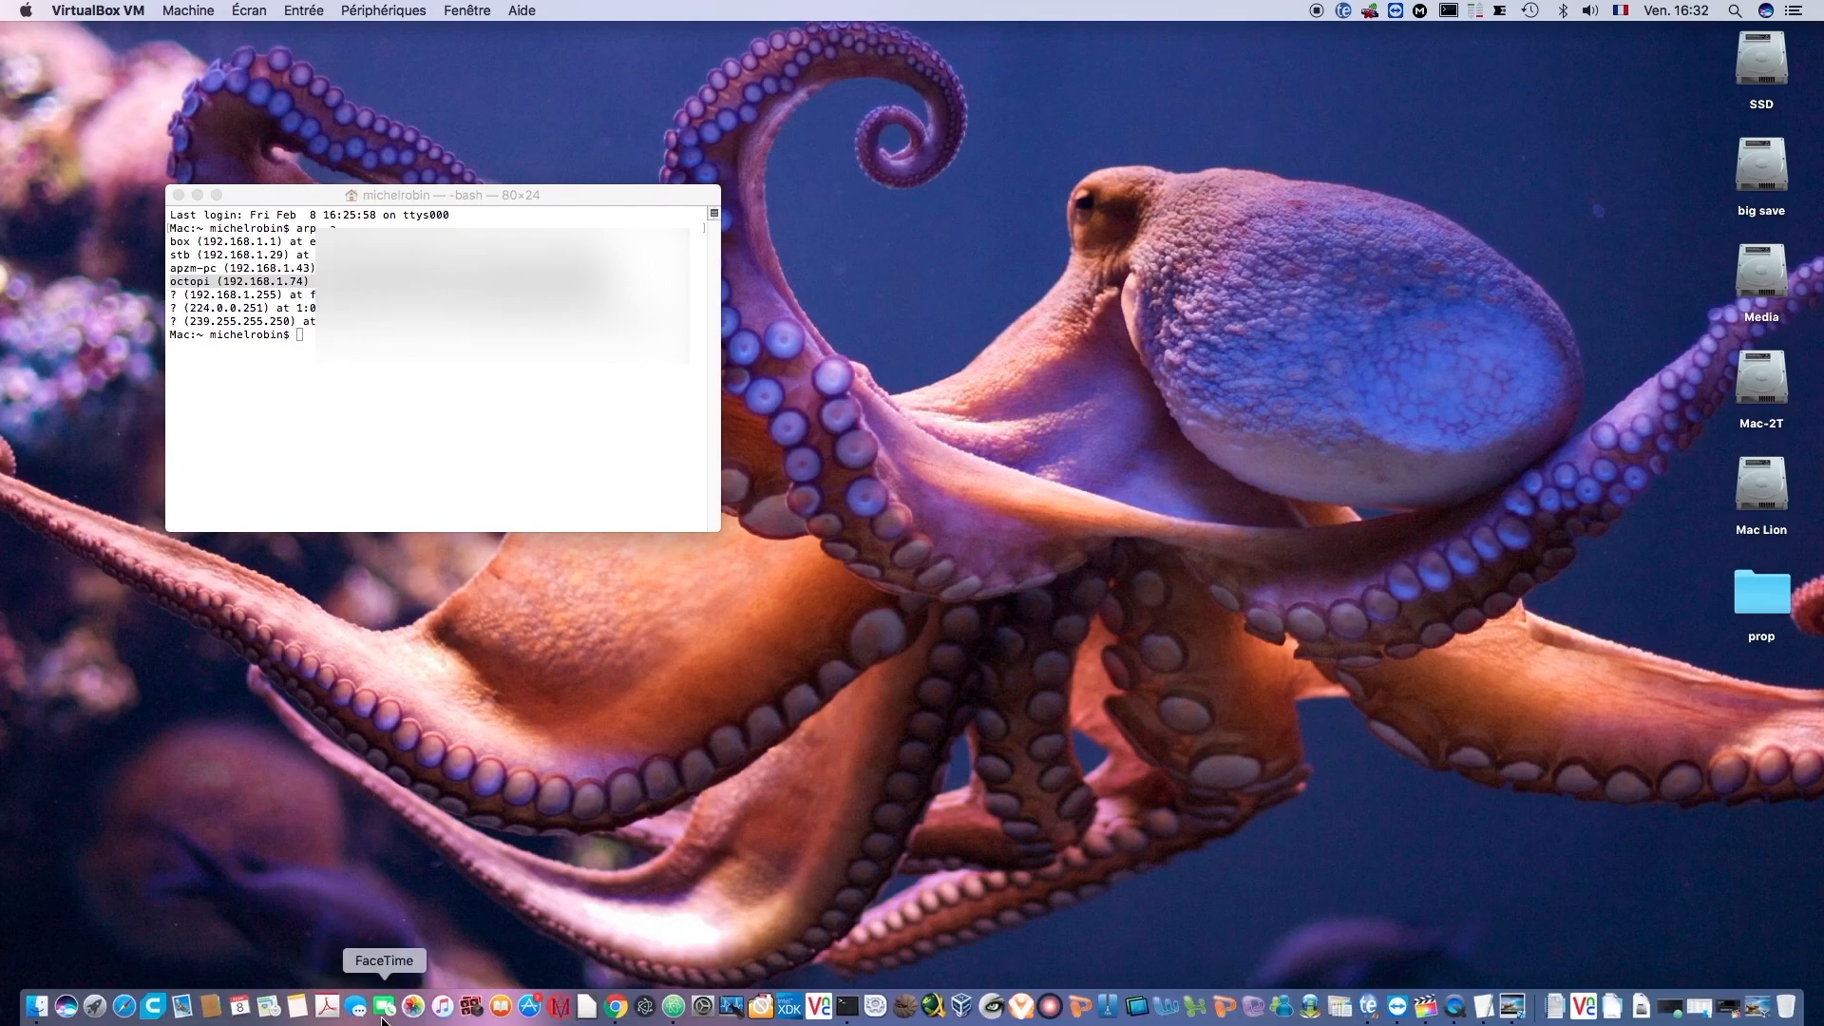
left_click(616, 1007)
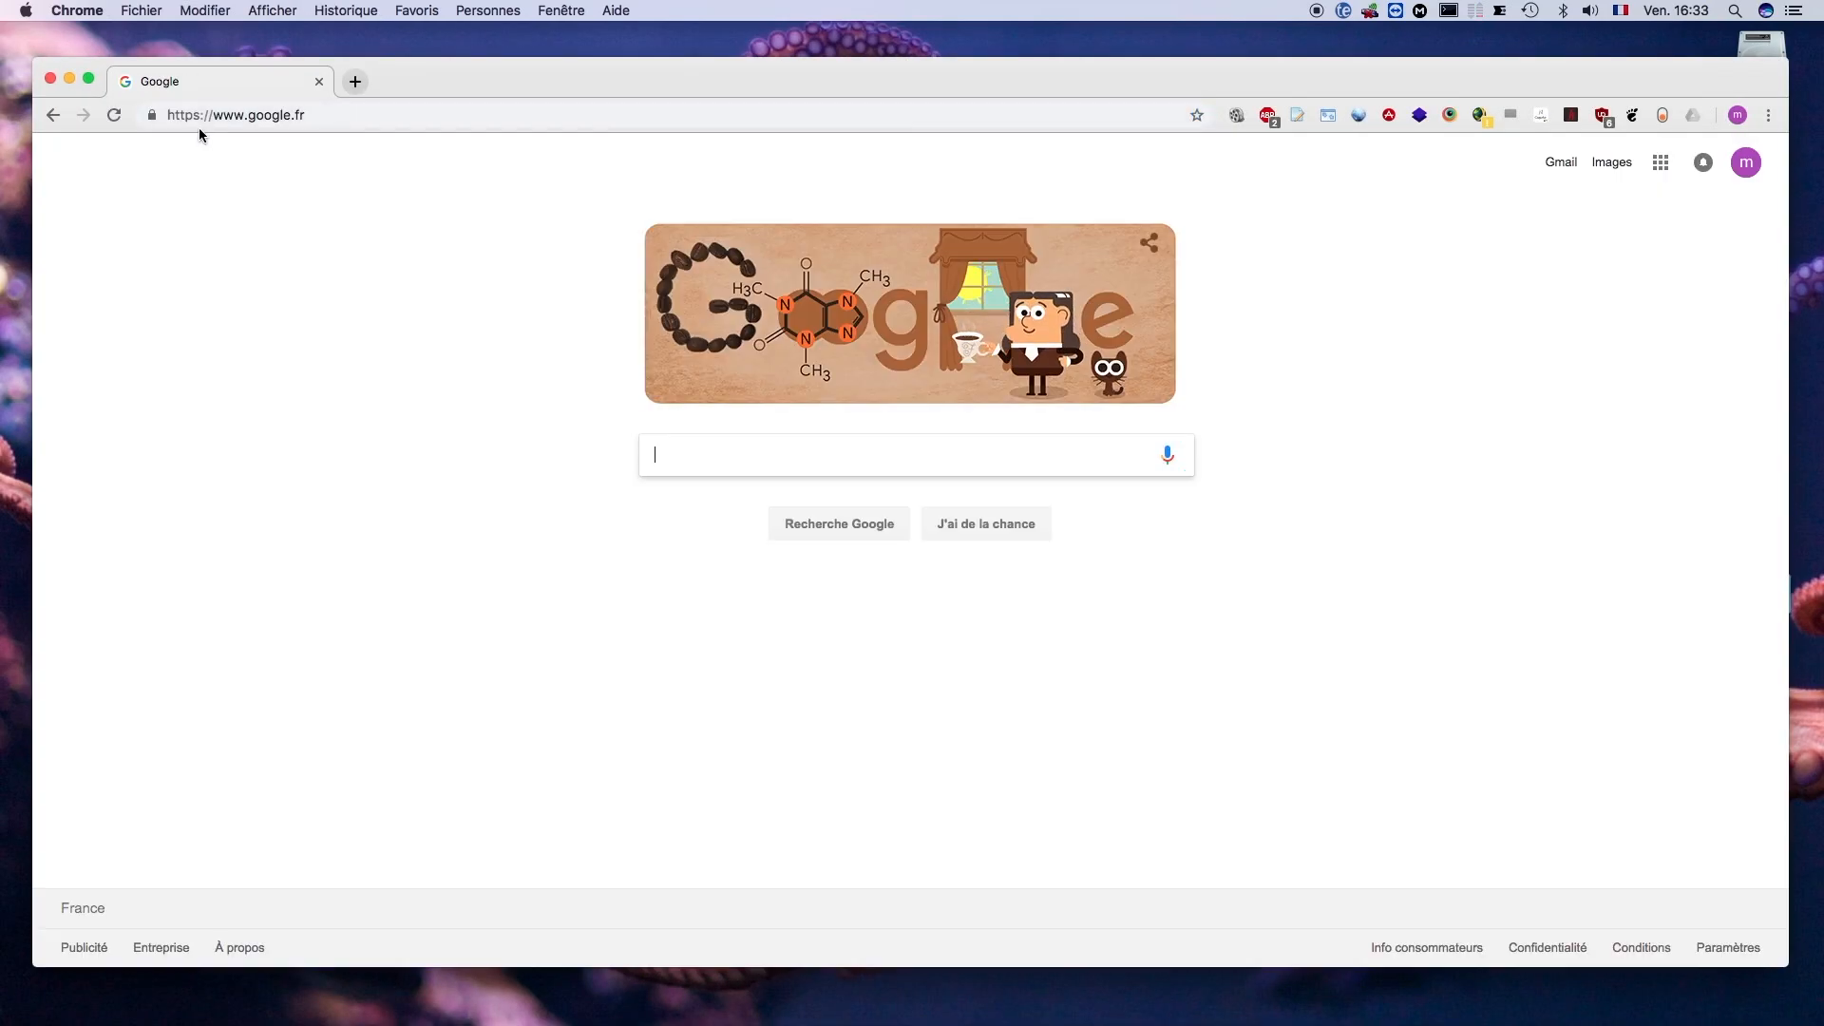
left_click(341, 118)
left_click_drag(341, 118, 163, 127)
type("192.168.1.74")
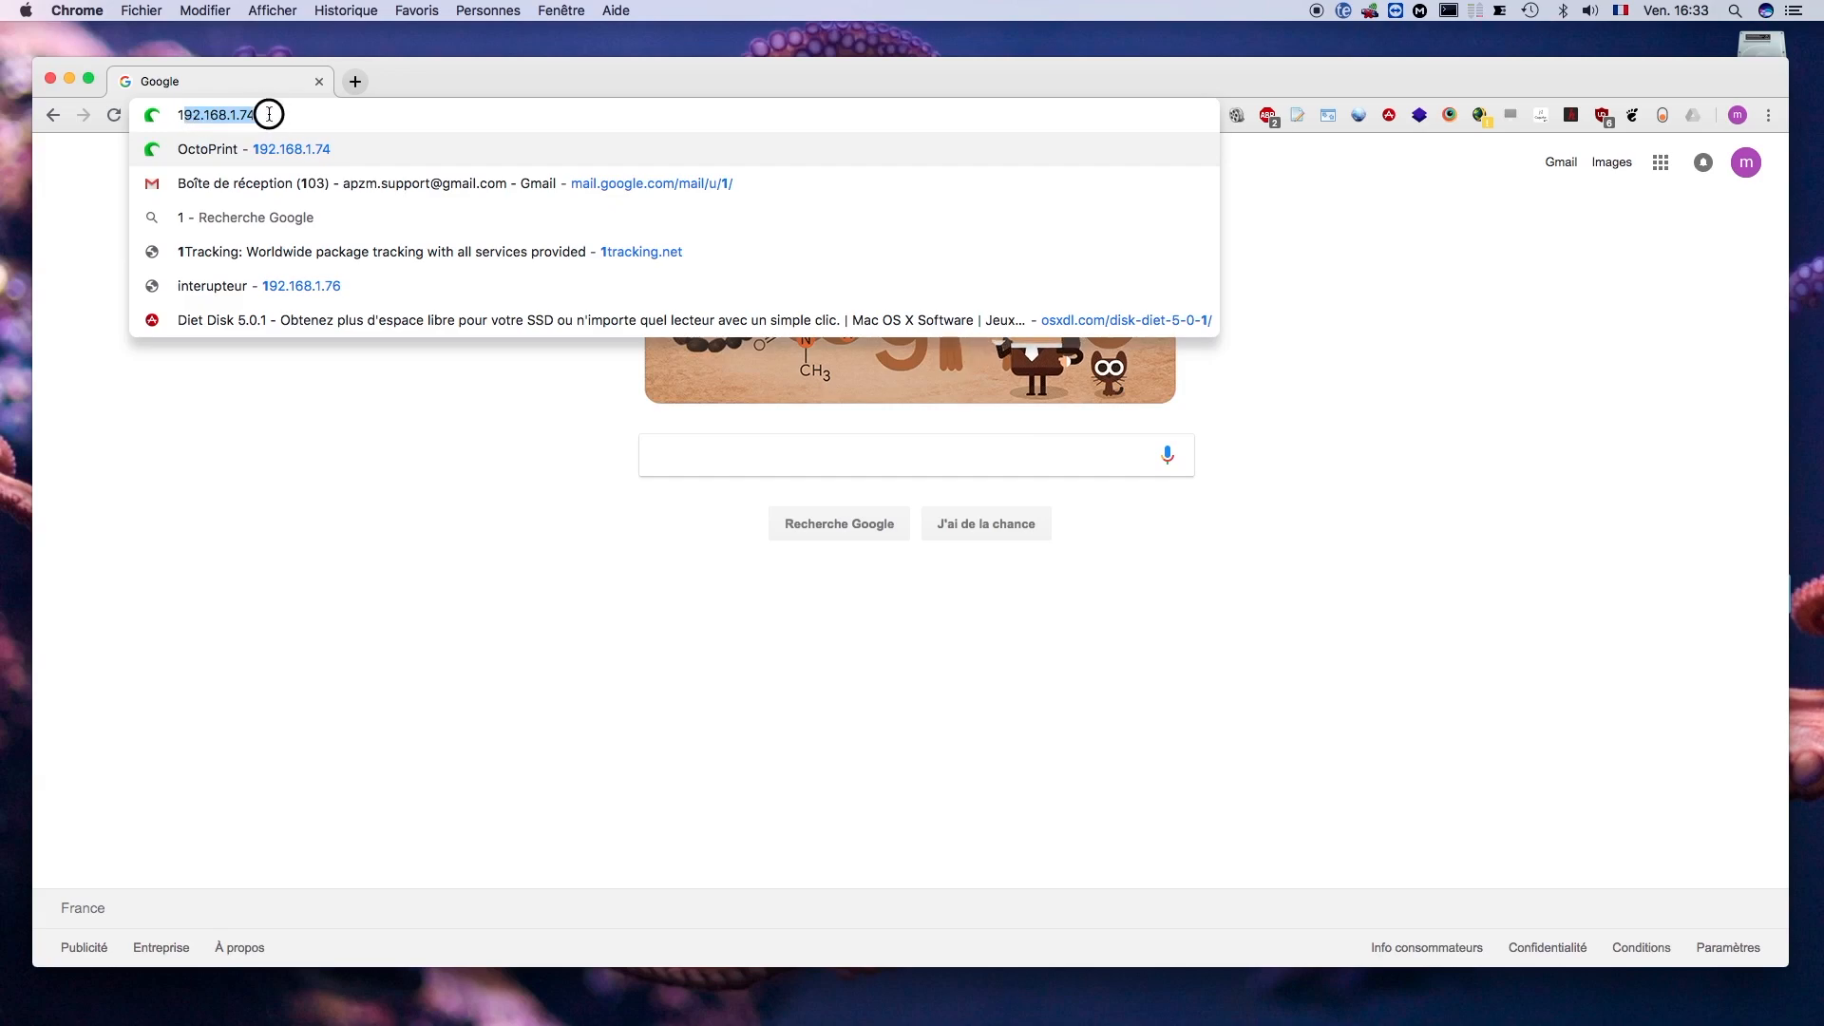
left_click(255, 113)
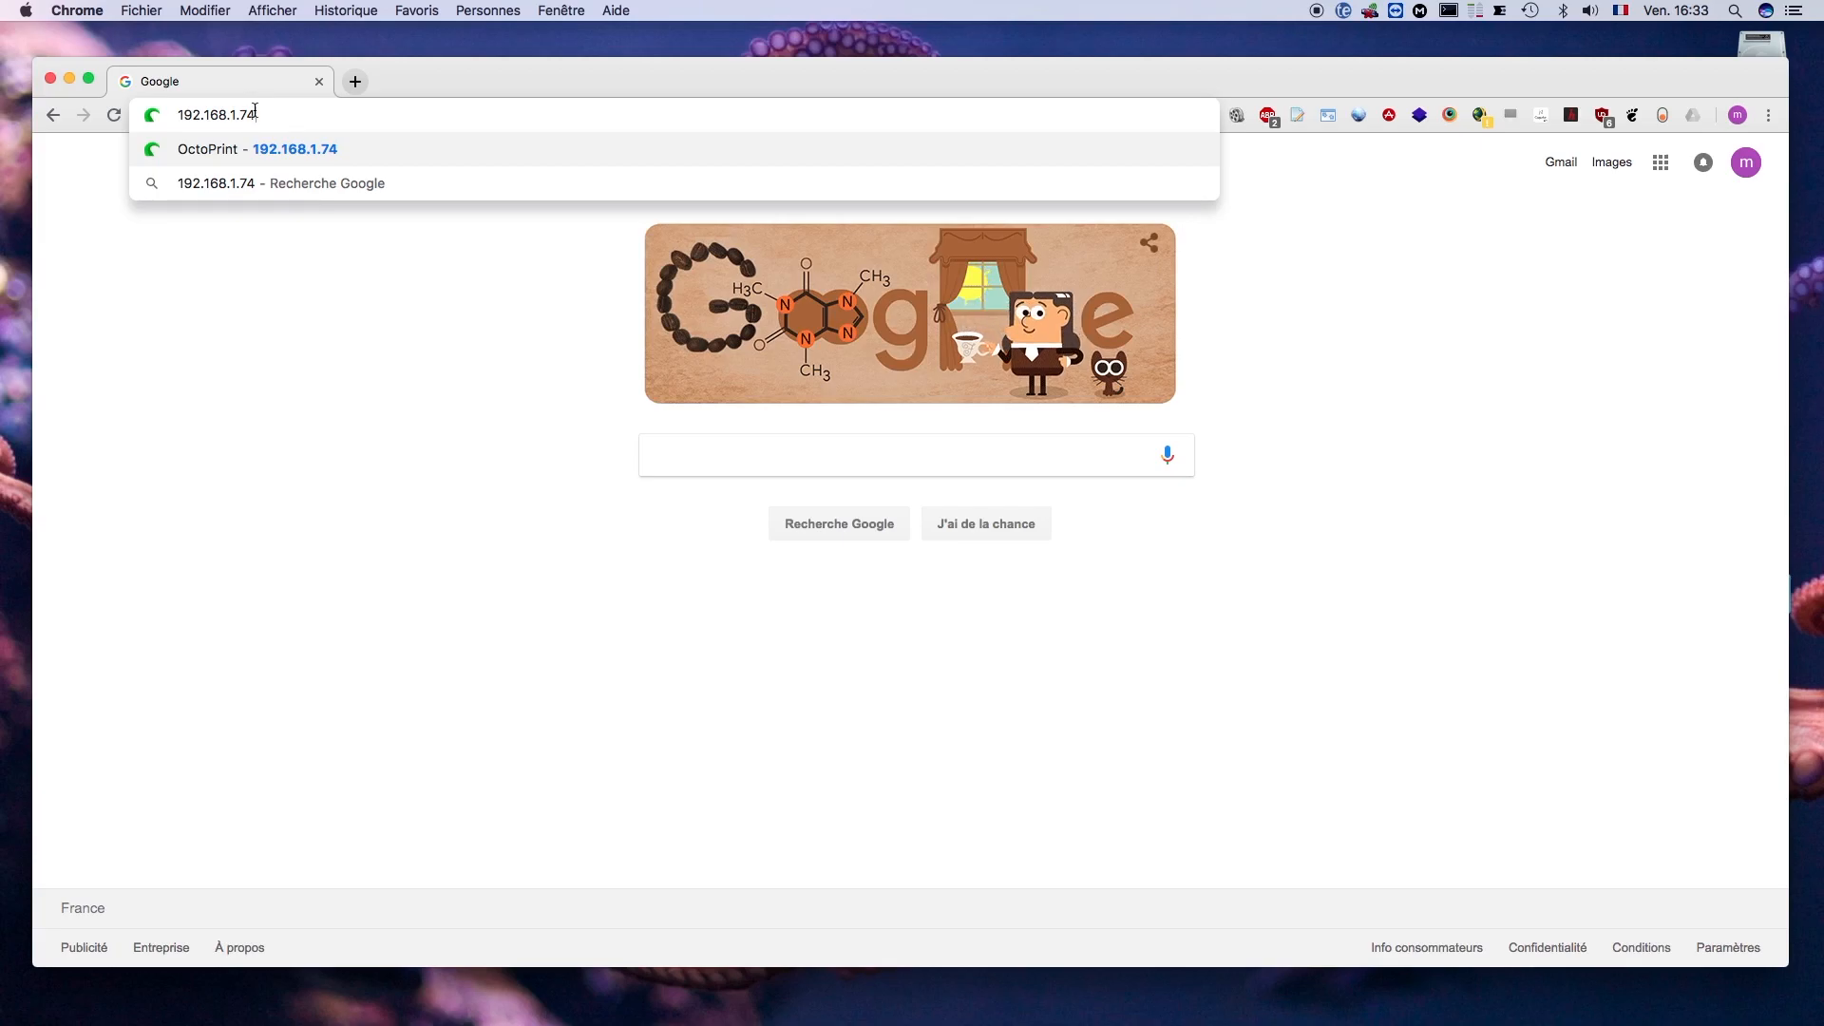
key("Return")
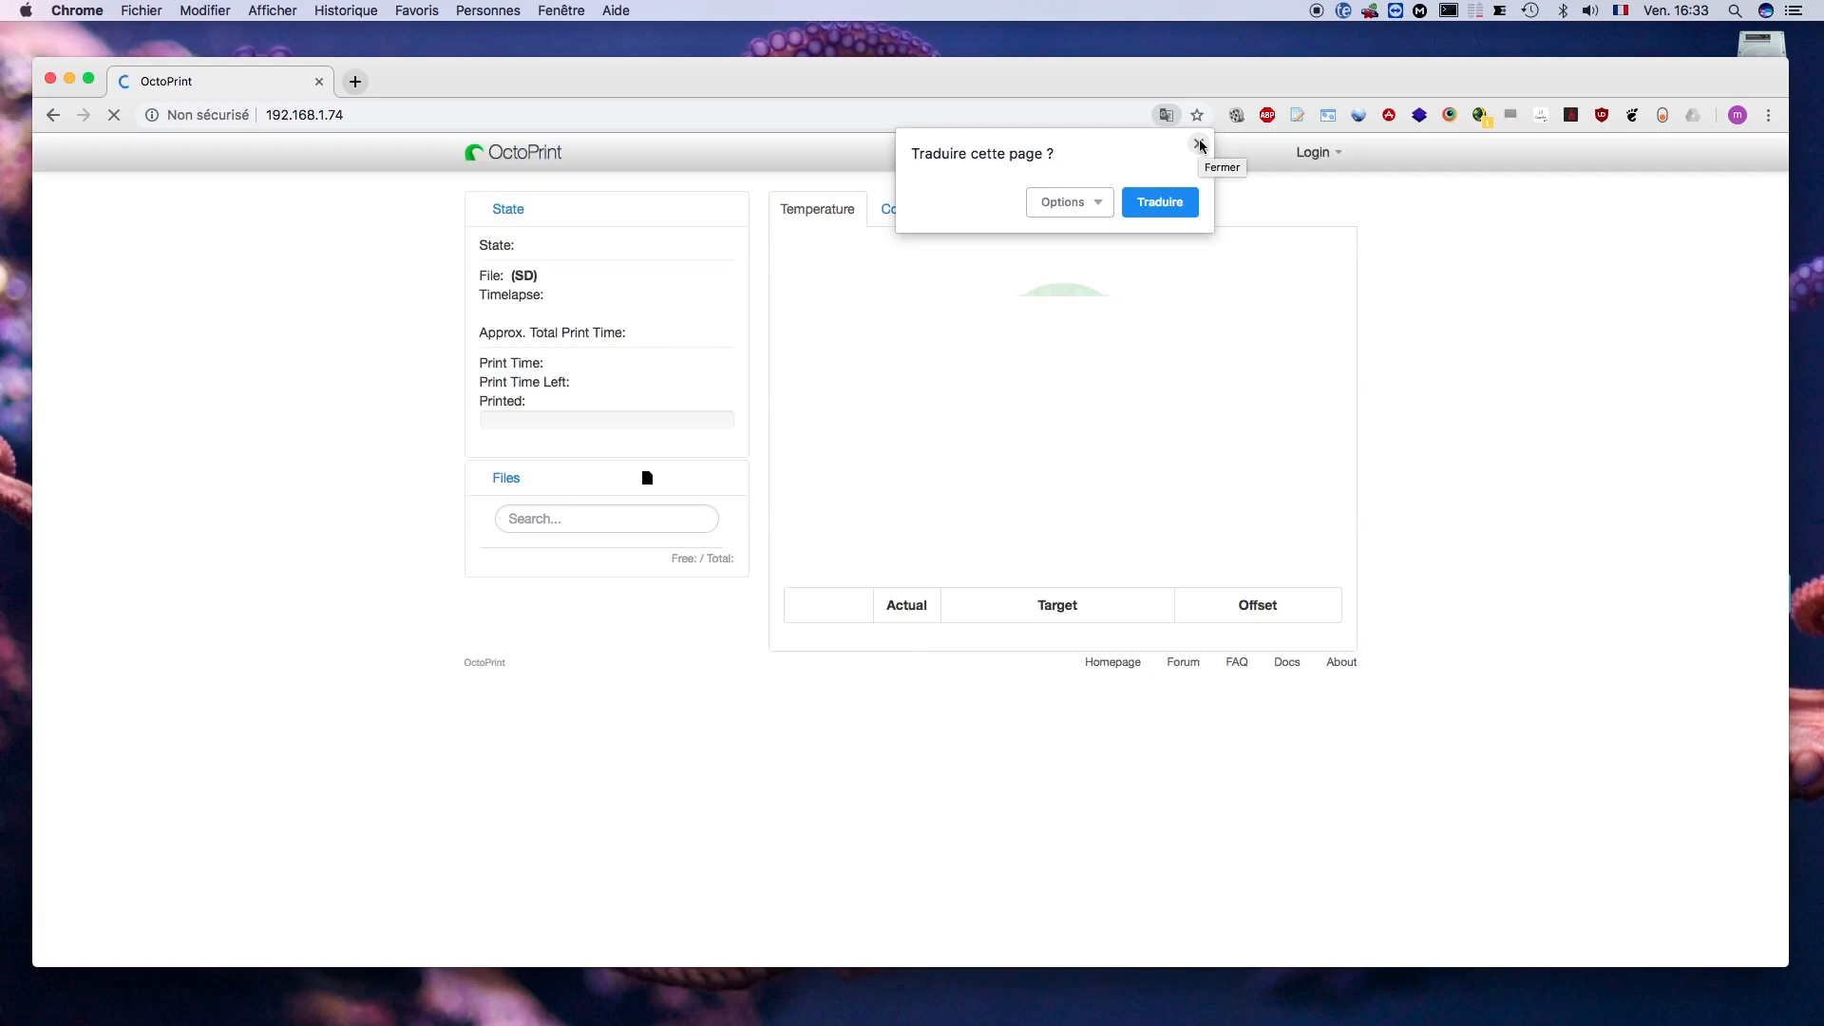
left_click(1198, 145)
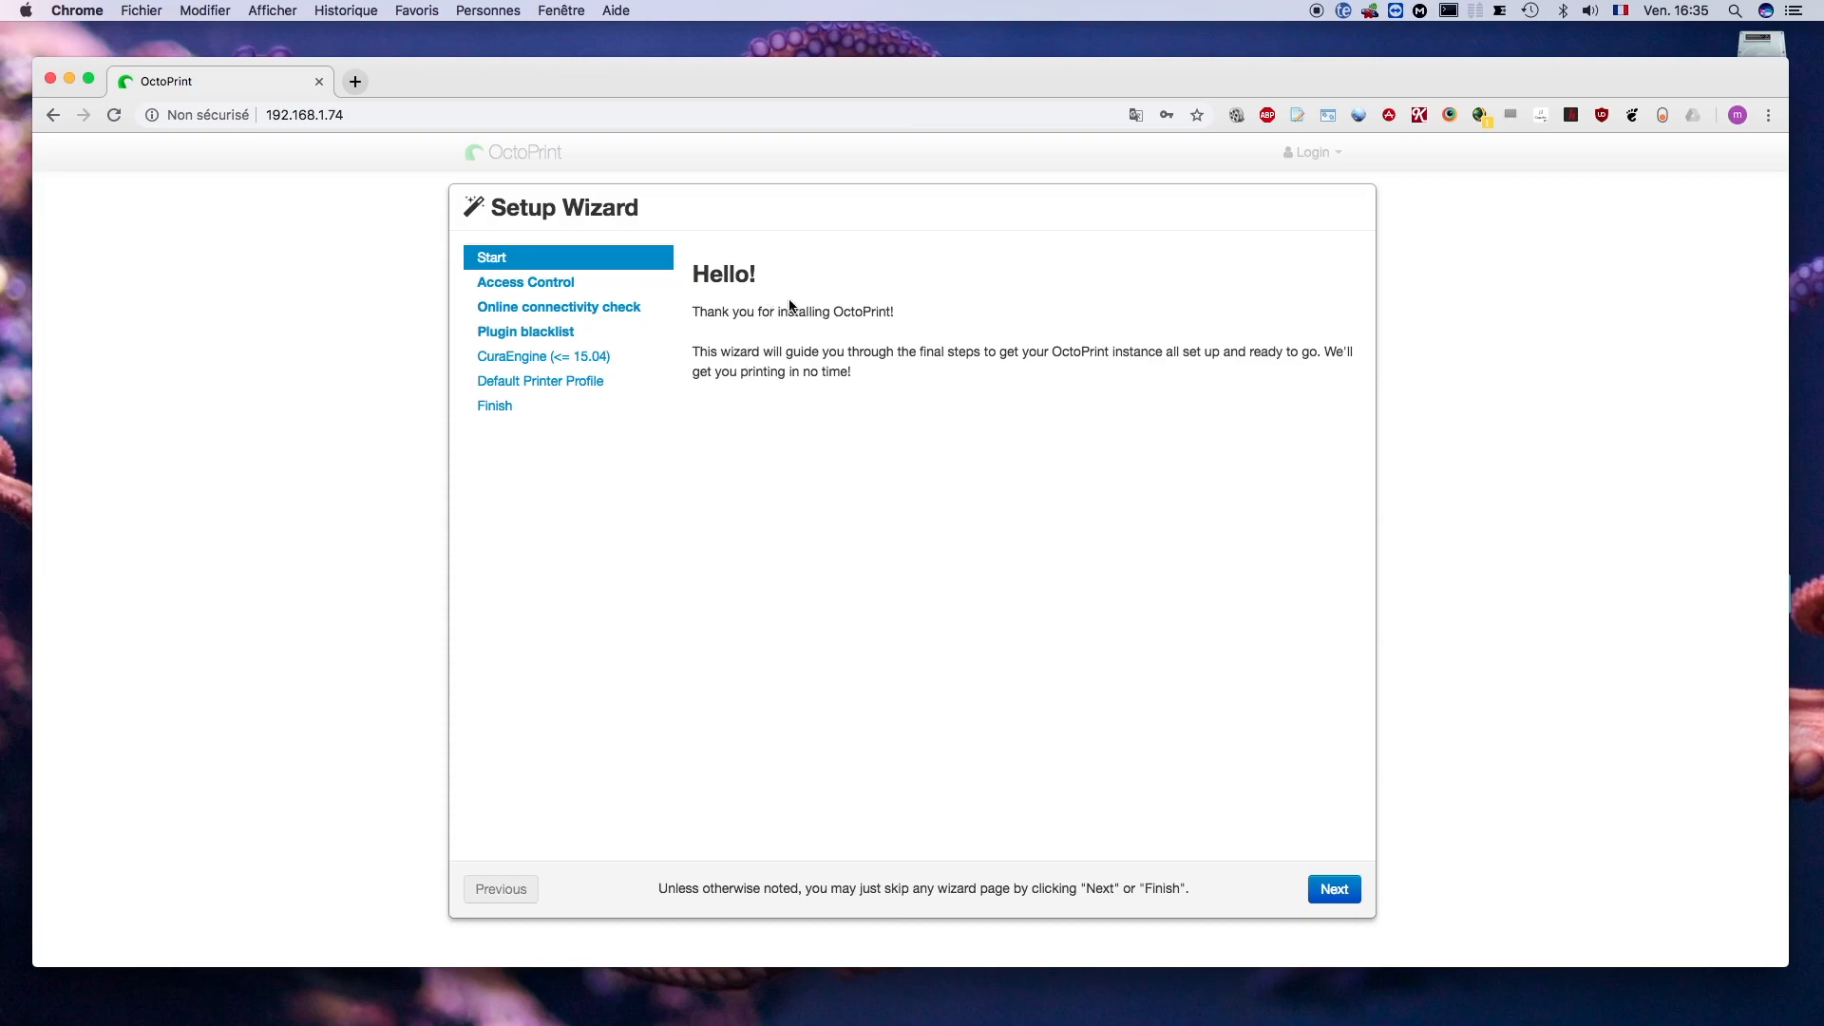
- Go to the wizard's Access Control page and fill in the administrator's username, password and password confirmation
left_click(1327, 894)
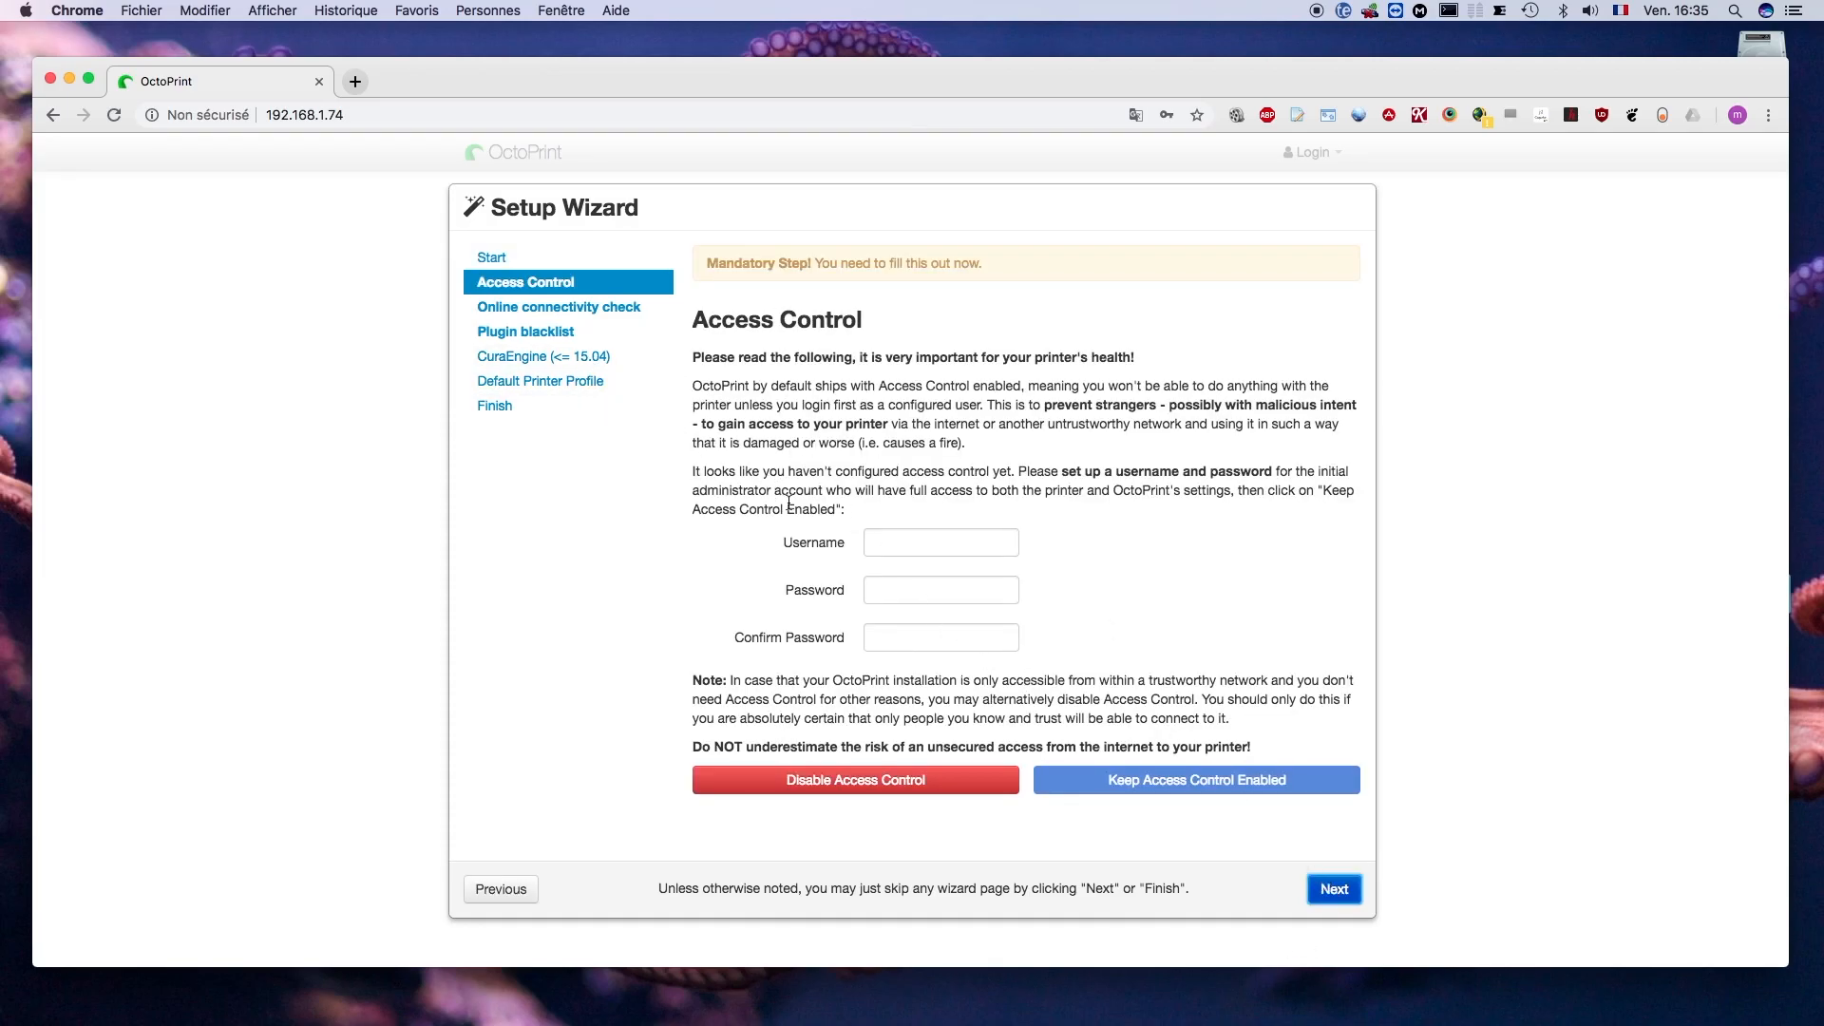
left_click(876, 540)
type("apzm")
key("Tab")
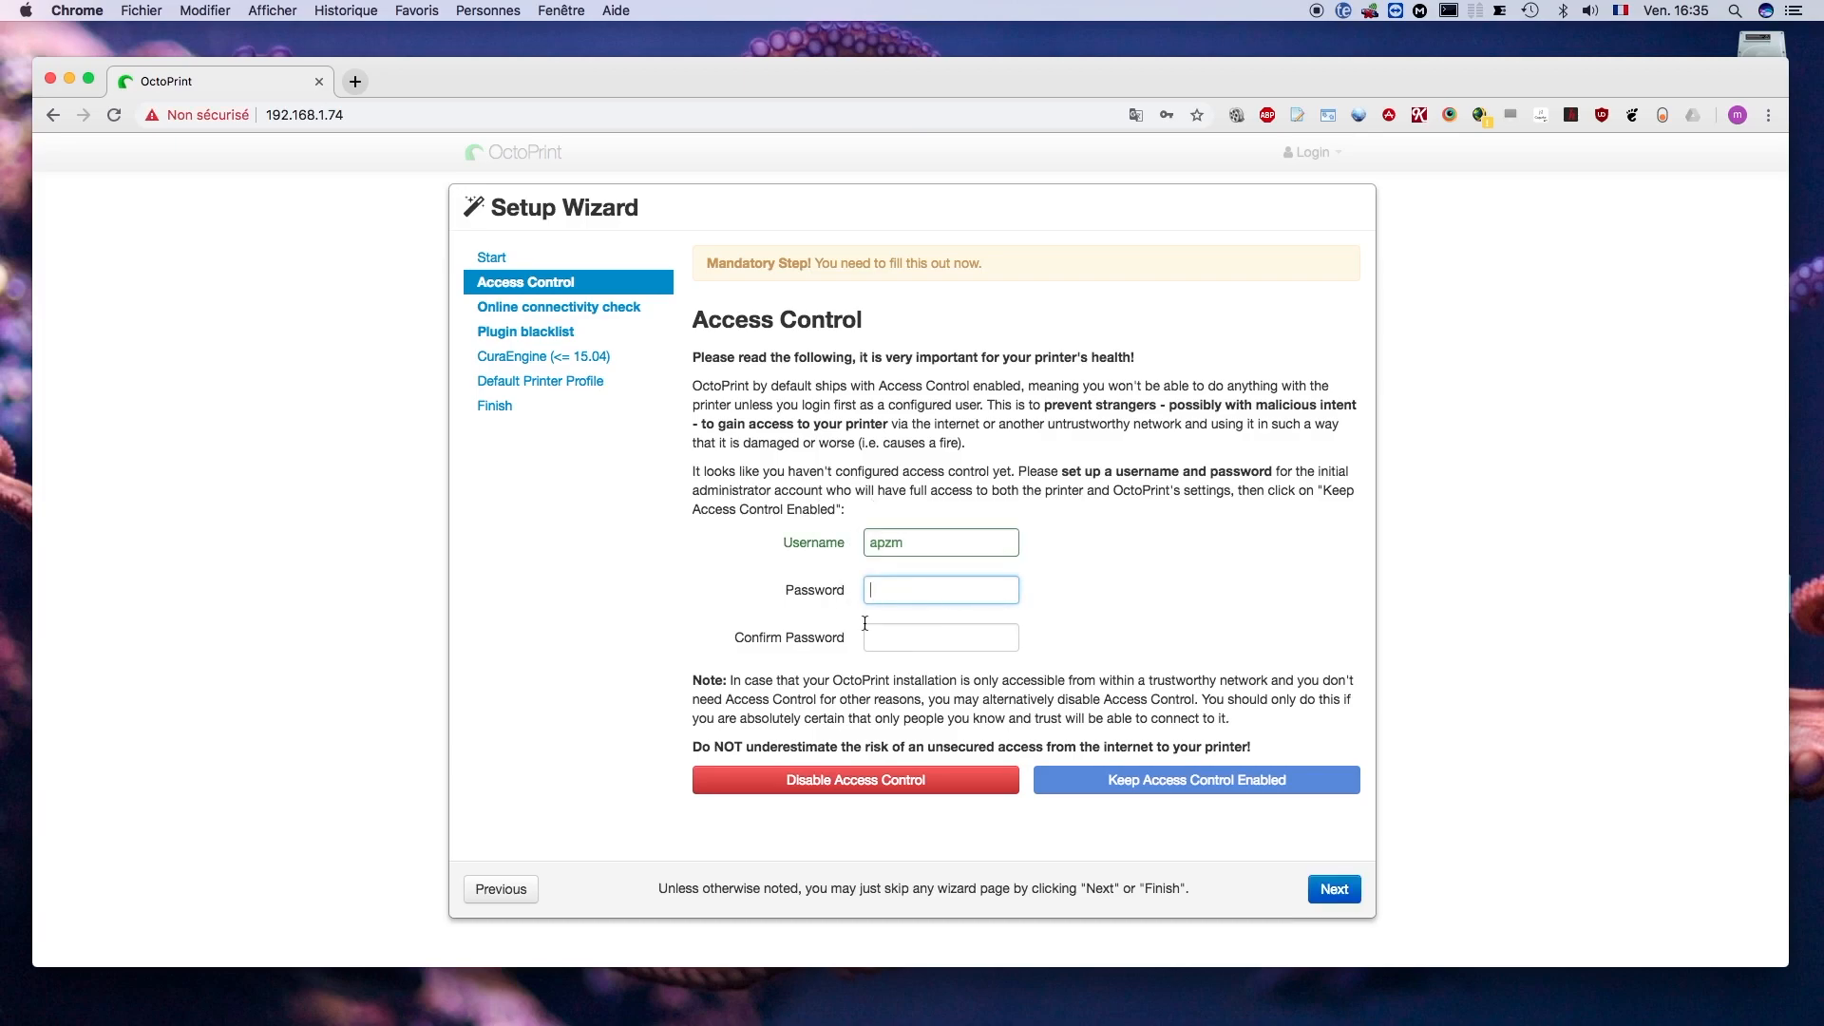
type("•••")
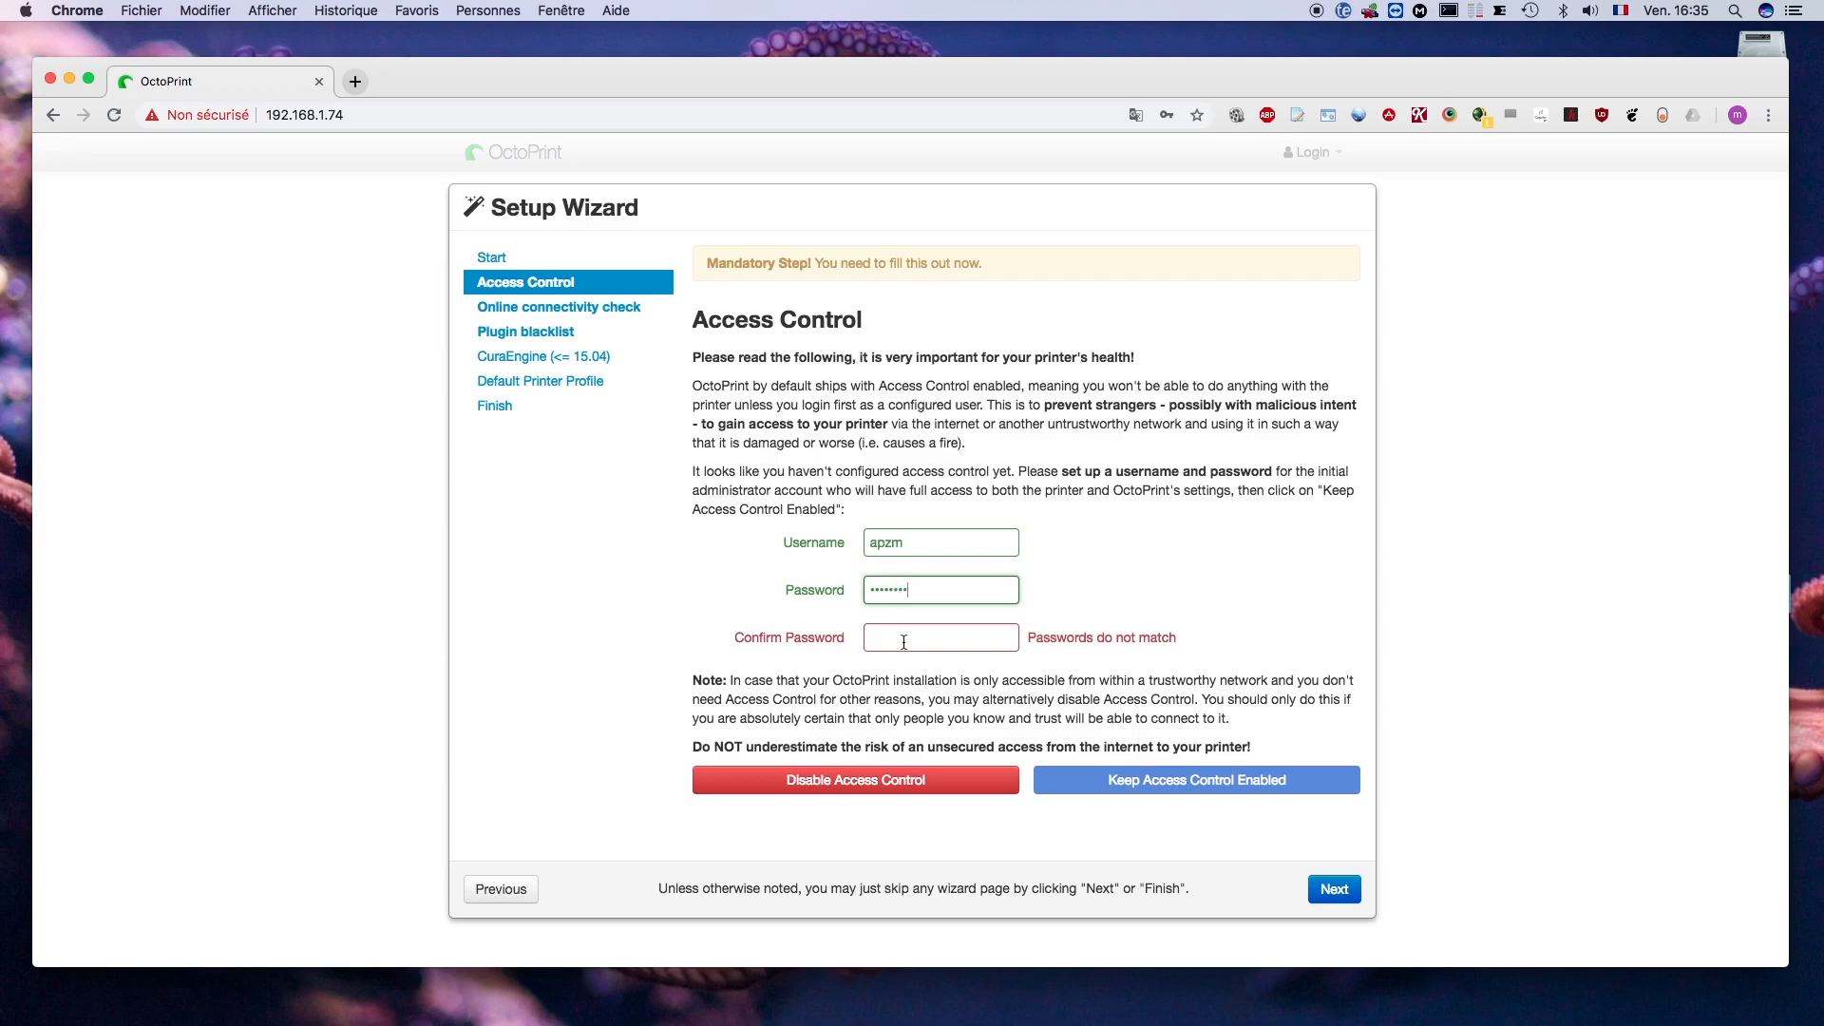
left_click(904, 642)
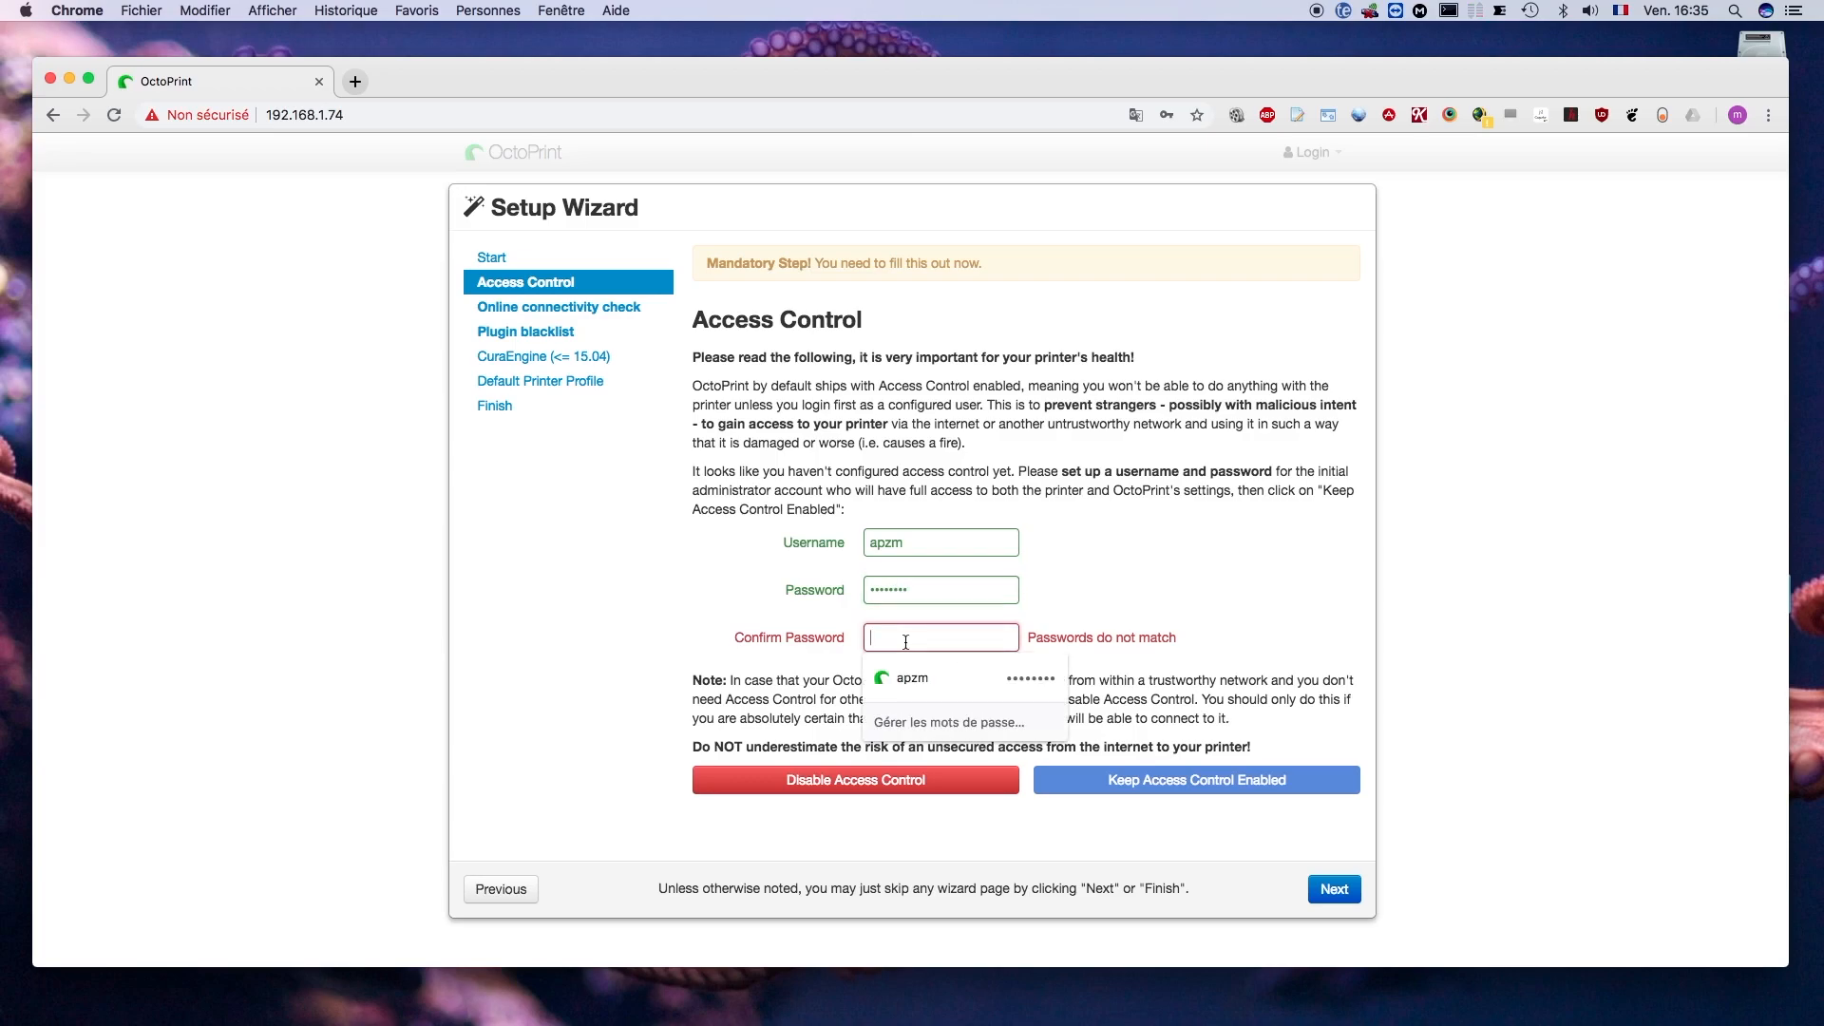
left_click(893, 677)
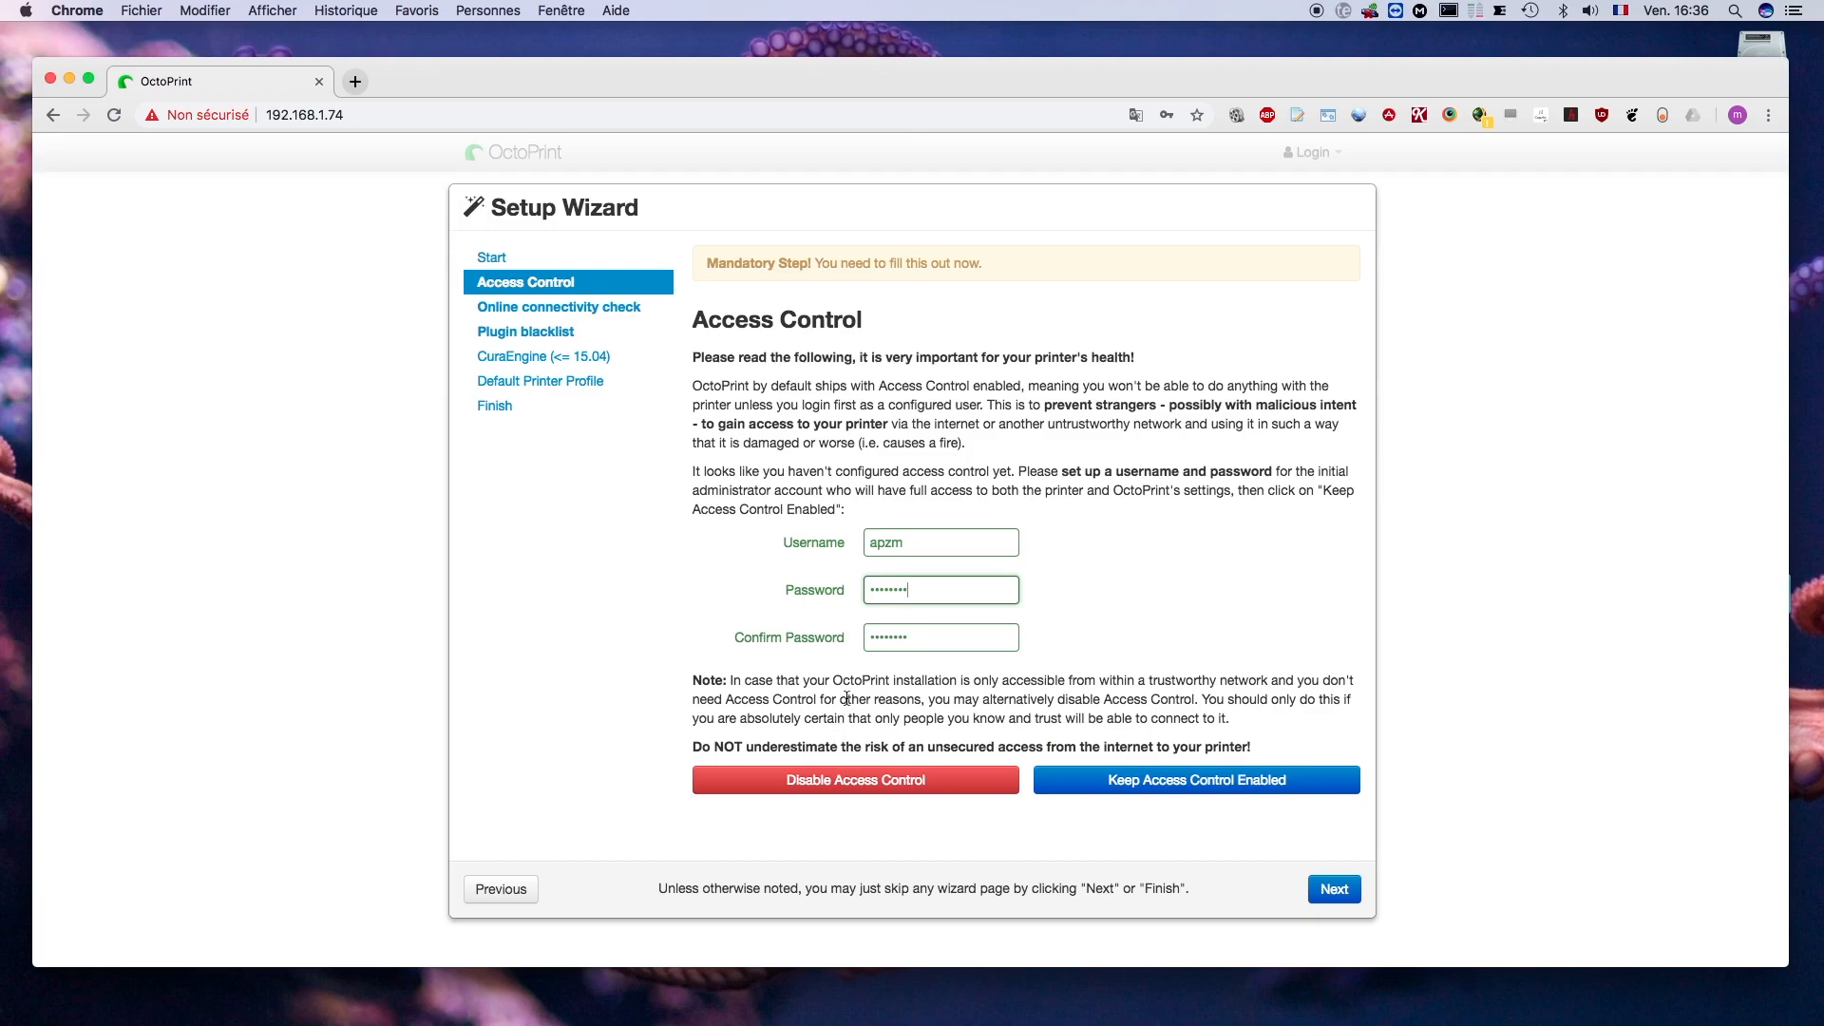
- Keep access control enabled and update the password saved in the browser for this account
left_click(1204, 788)
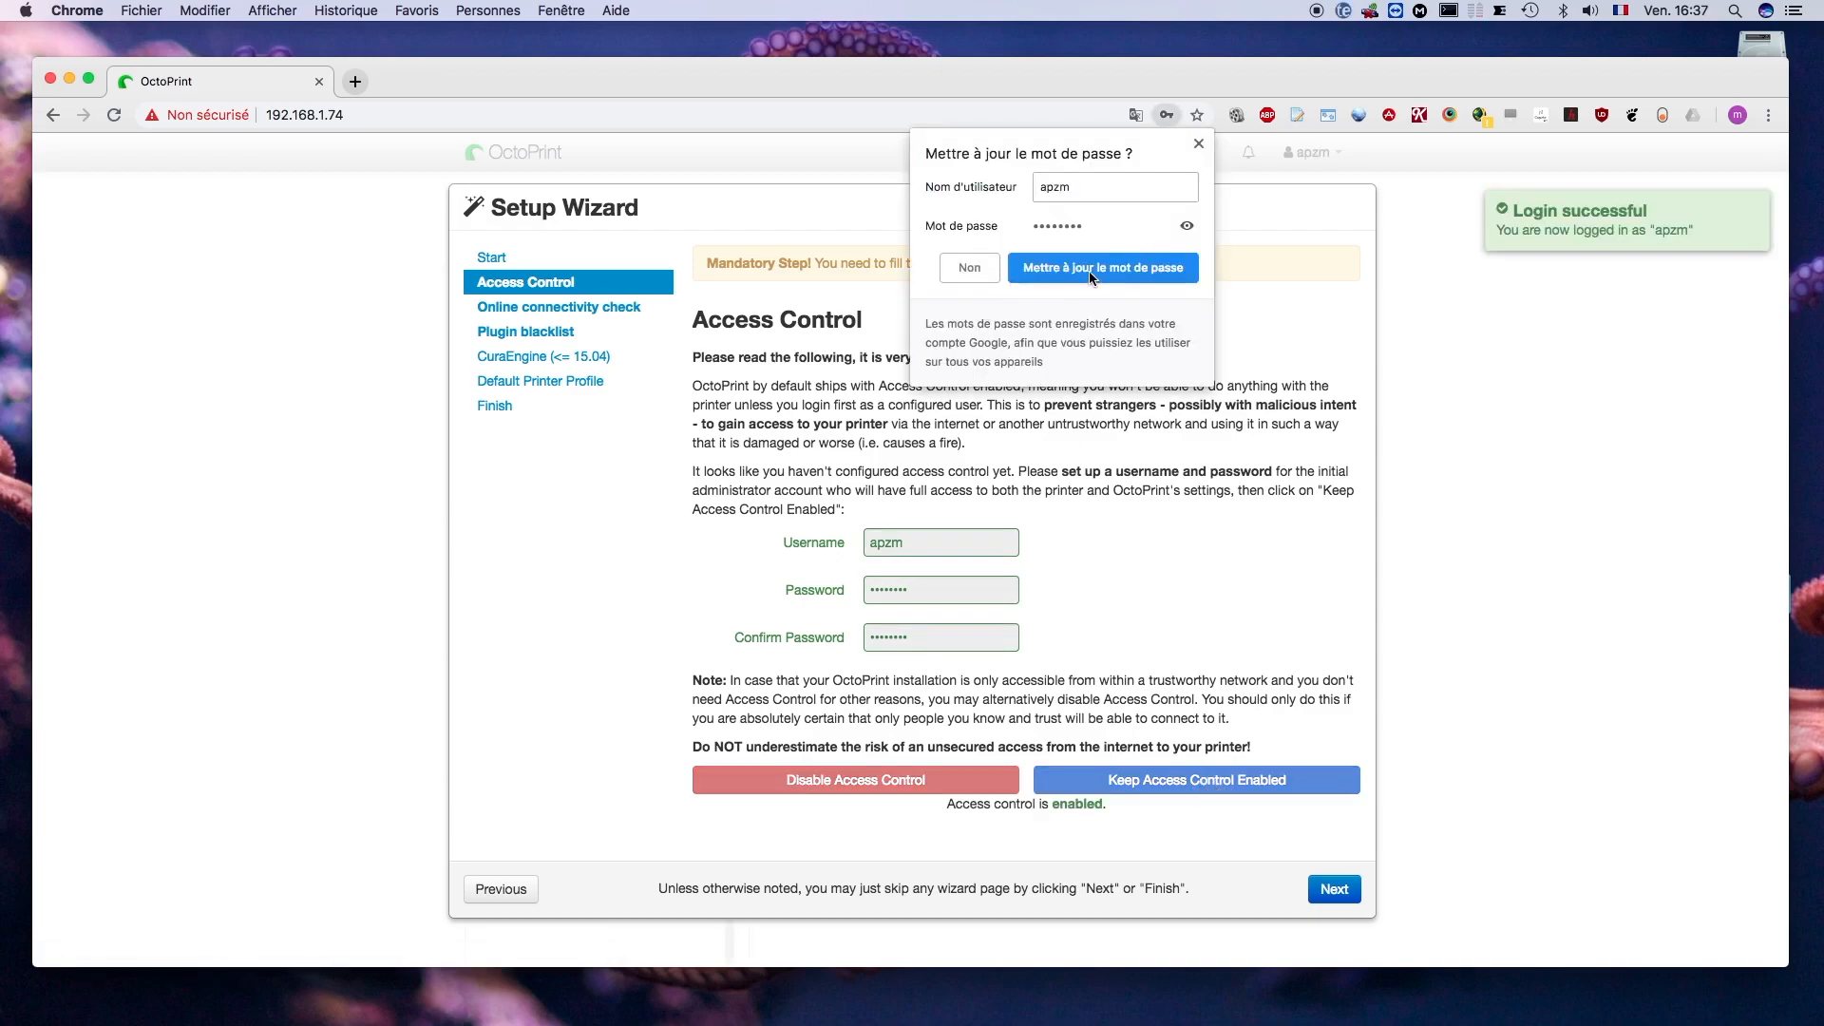
left_click(1091, 272)
left_click(1068, 269)
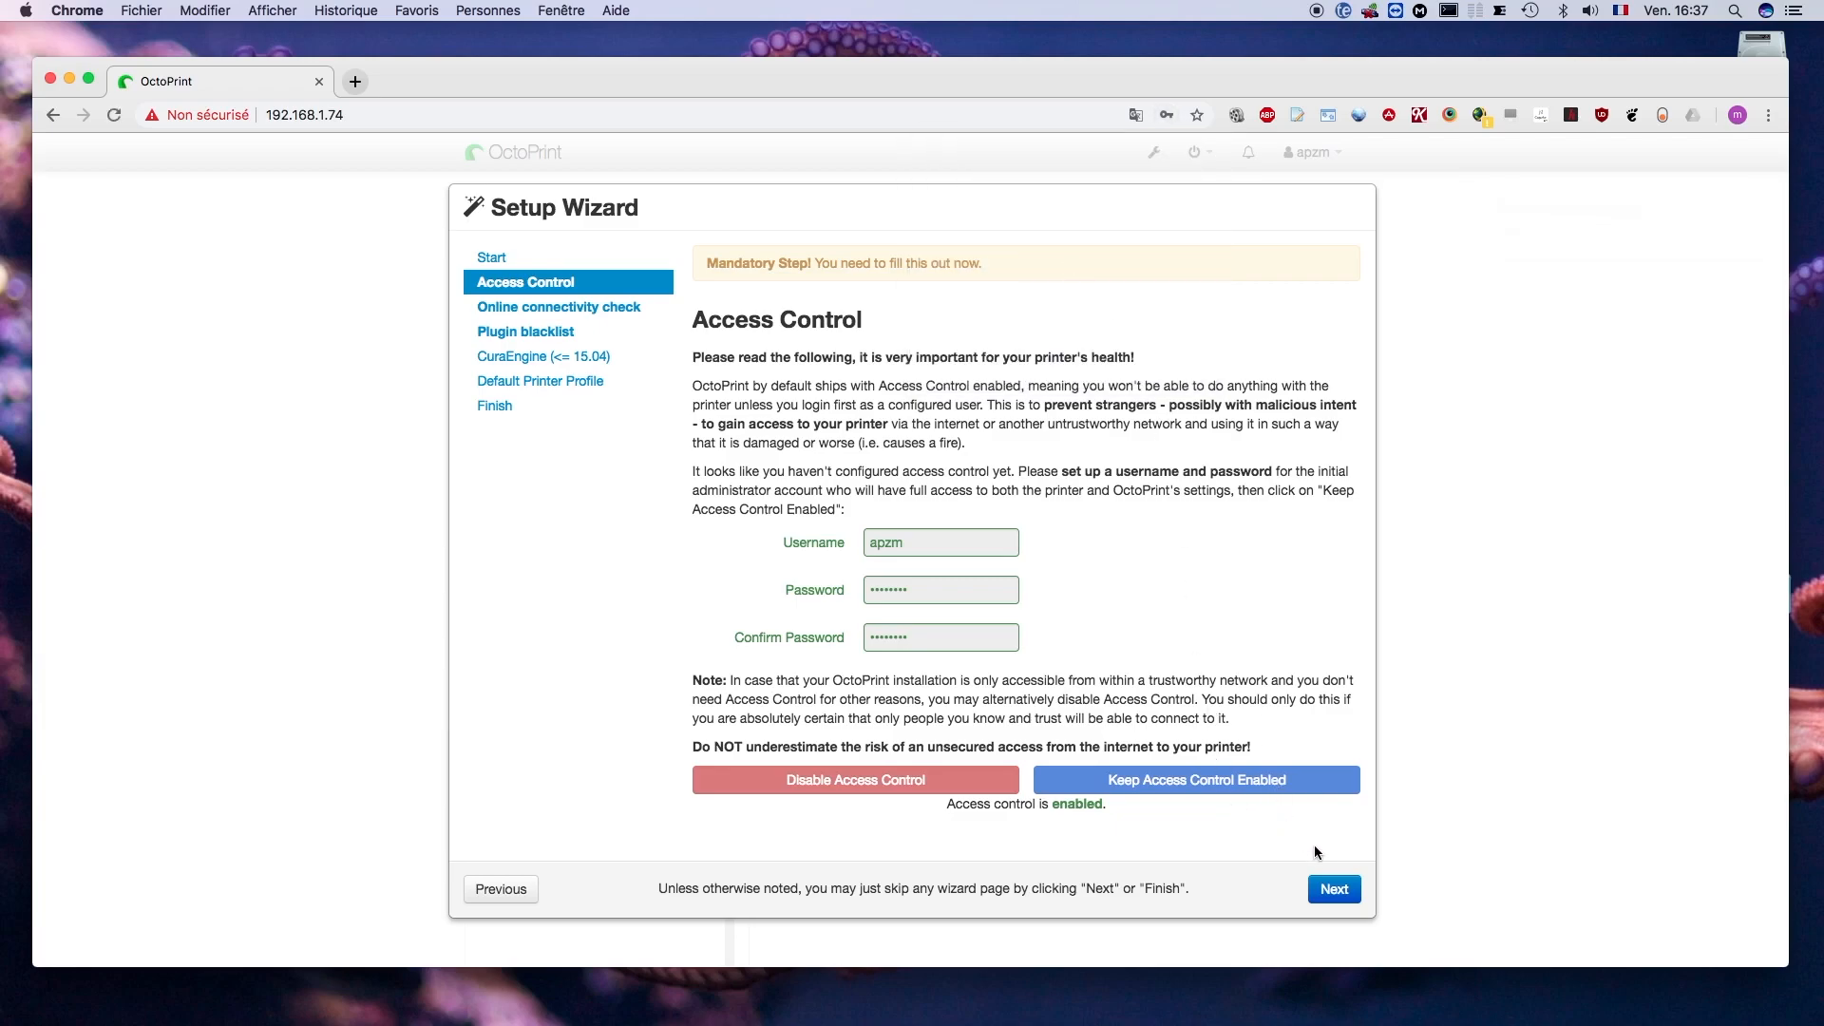
- Enable the online connectivity check with its preset values, and enable plugin blacklist processing
left_click(1331, 887)
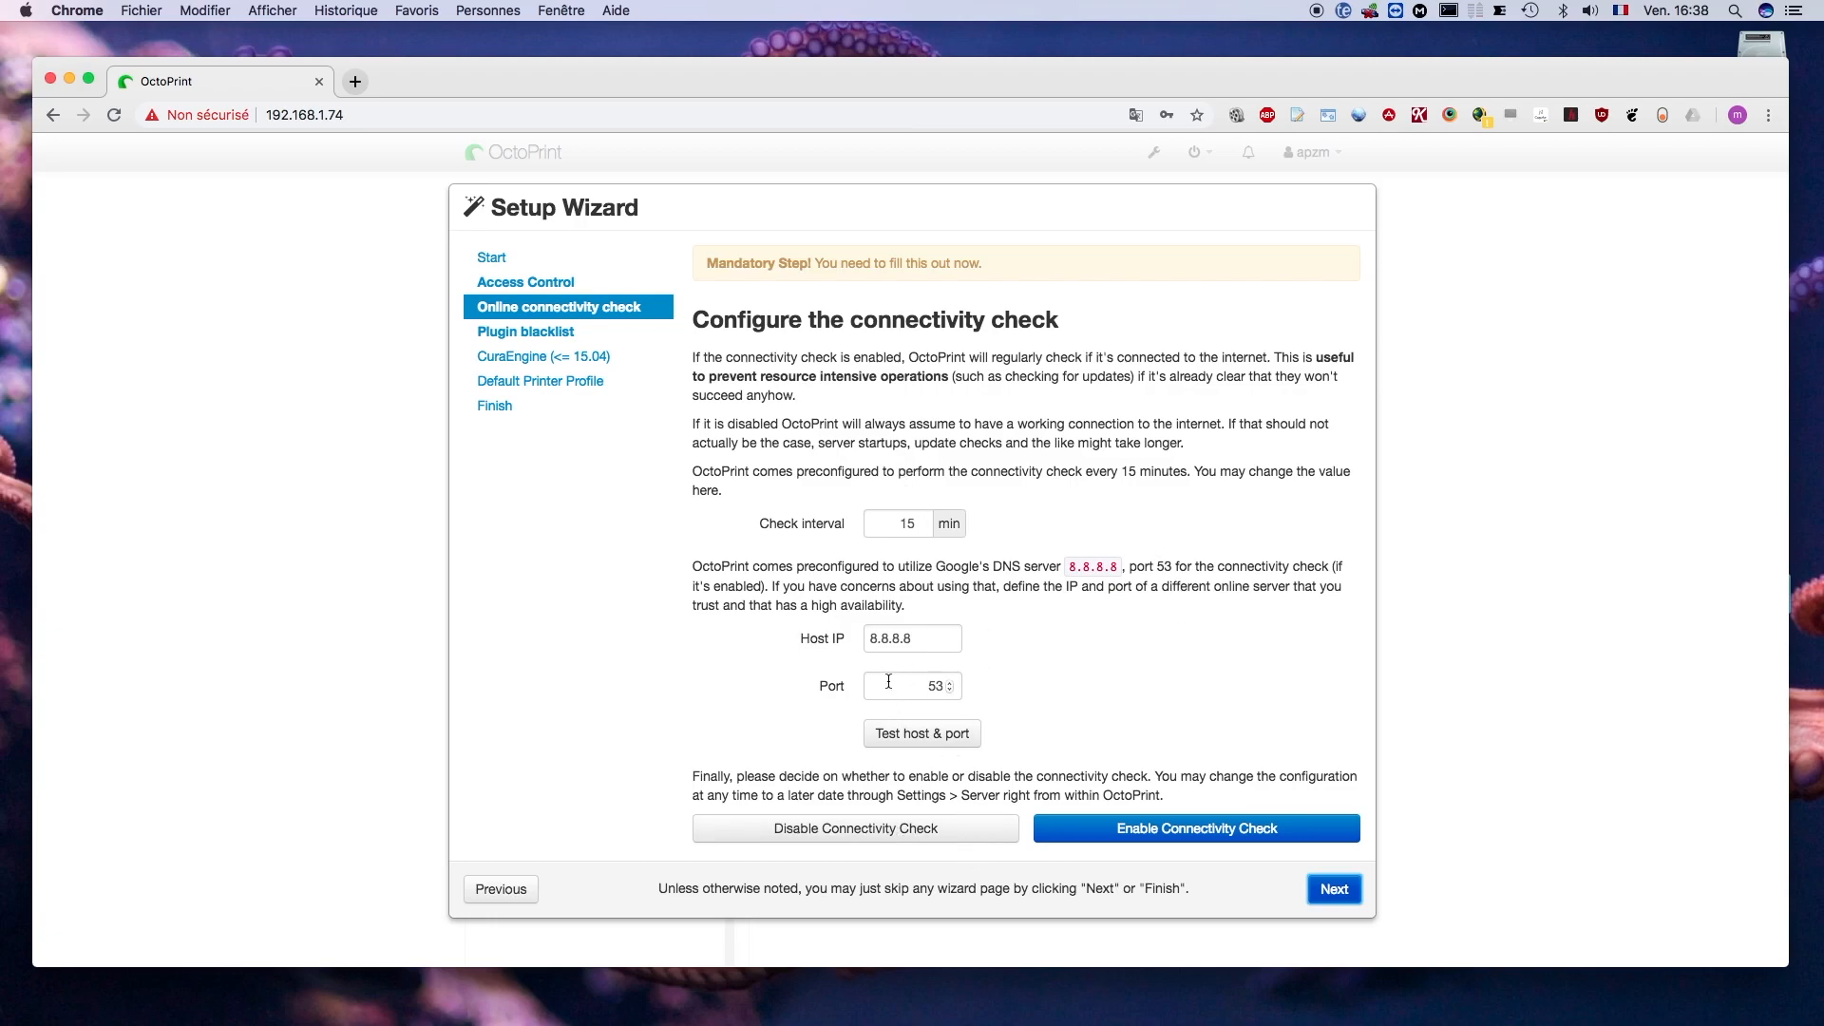
left_click(1199, 834)
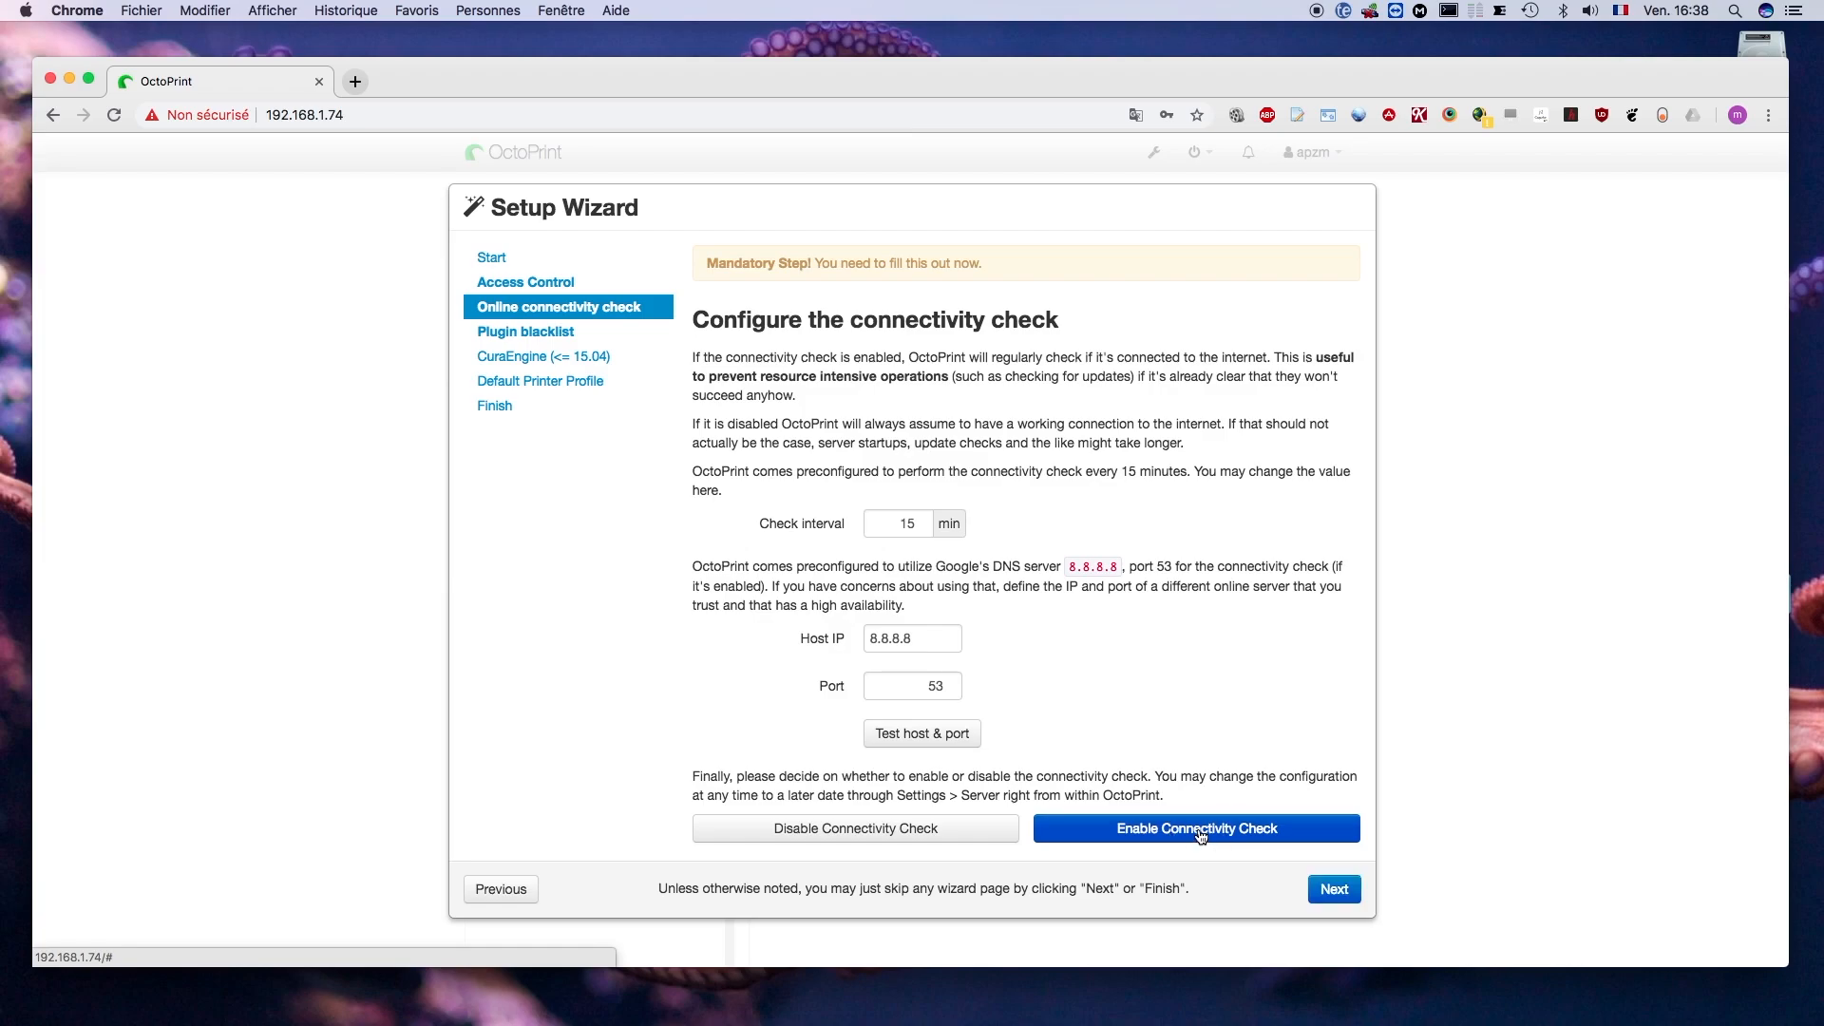
left_click(1345, 891)
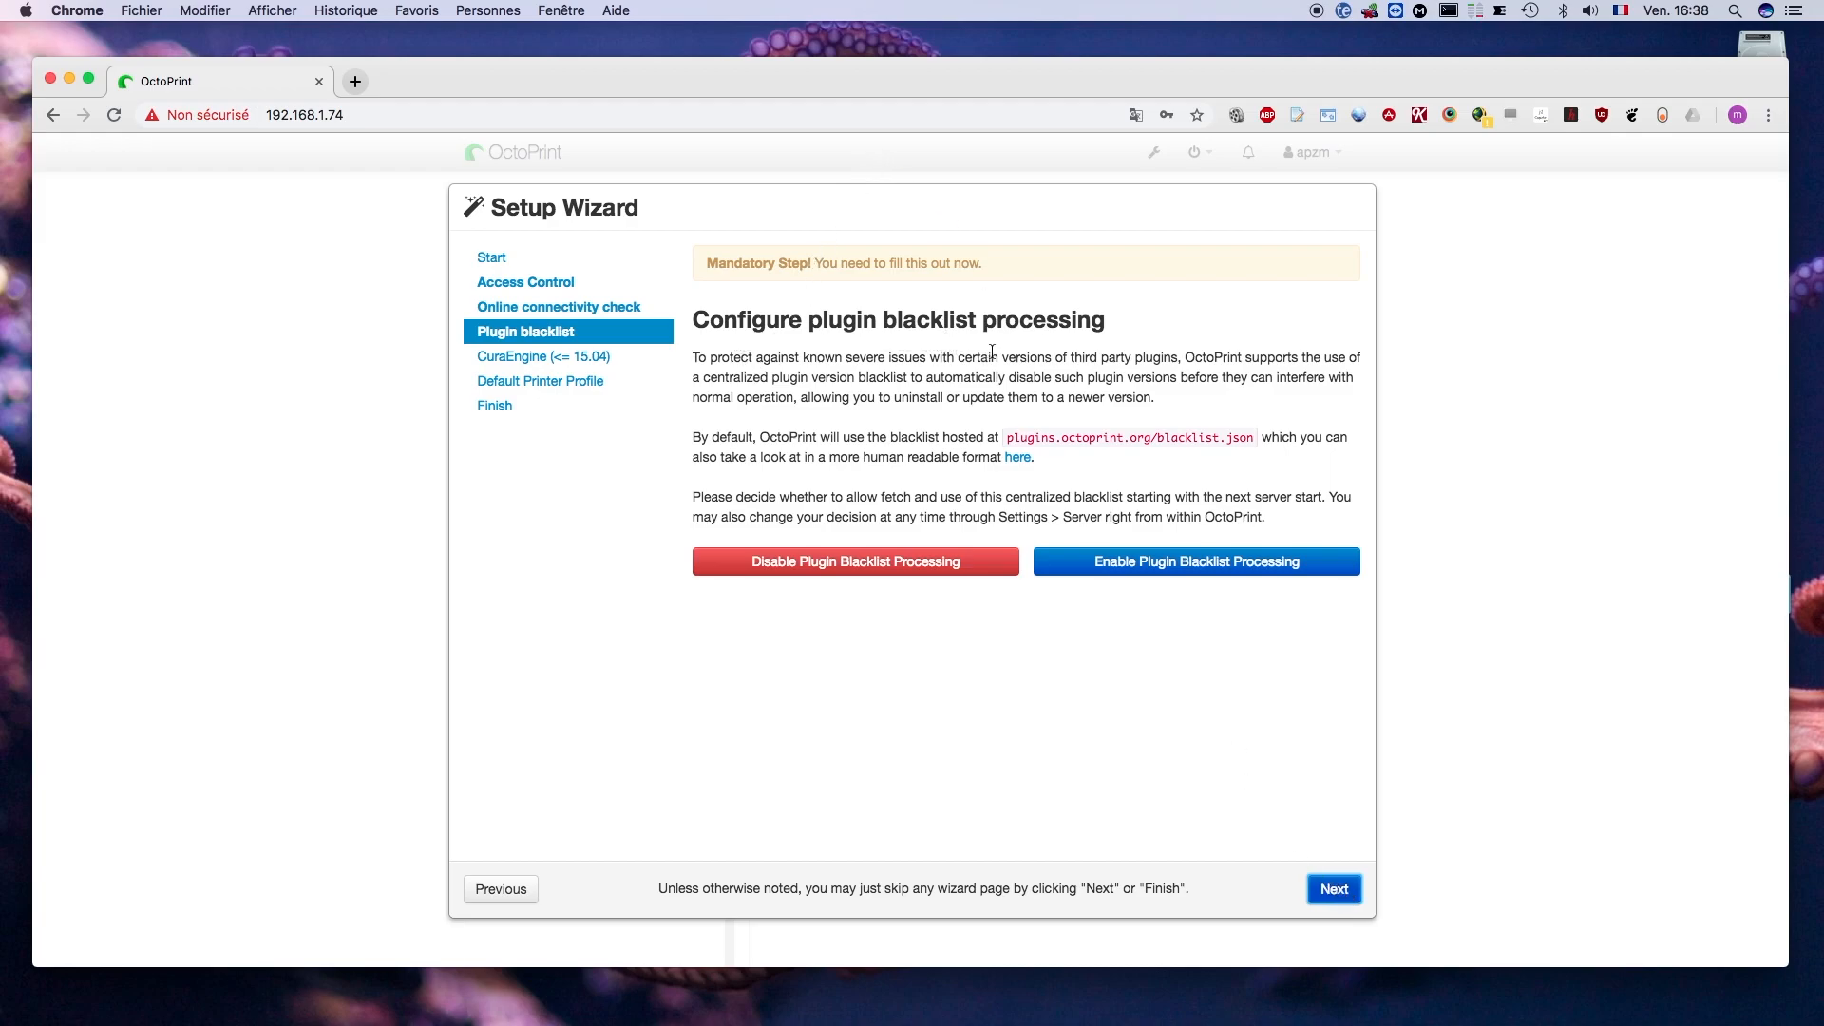
left_click(1179, 566)
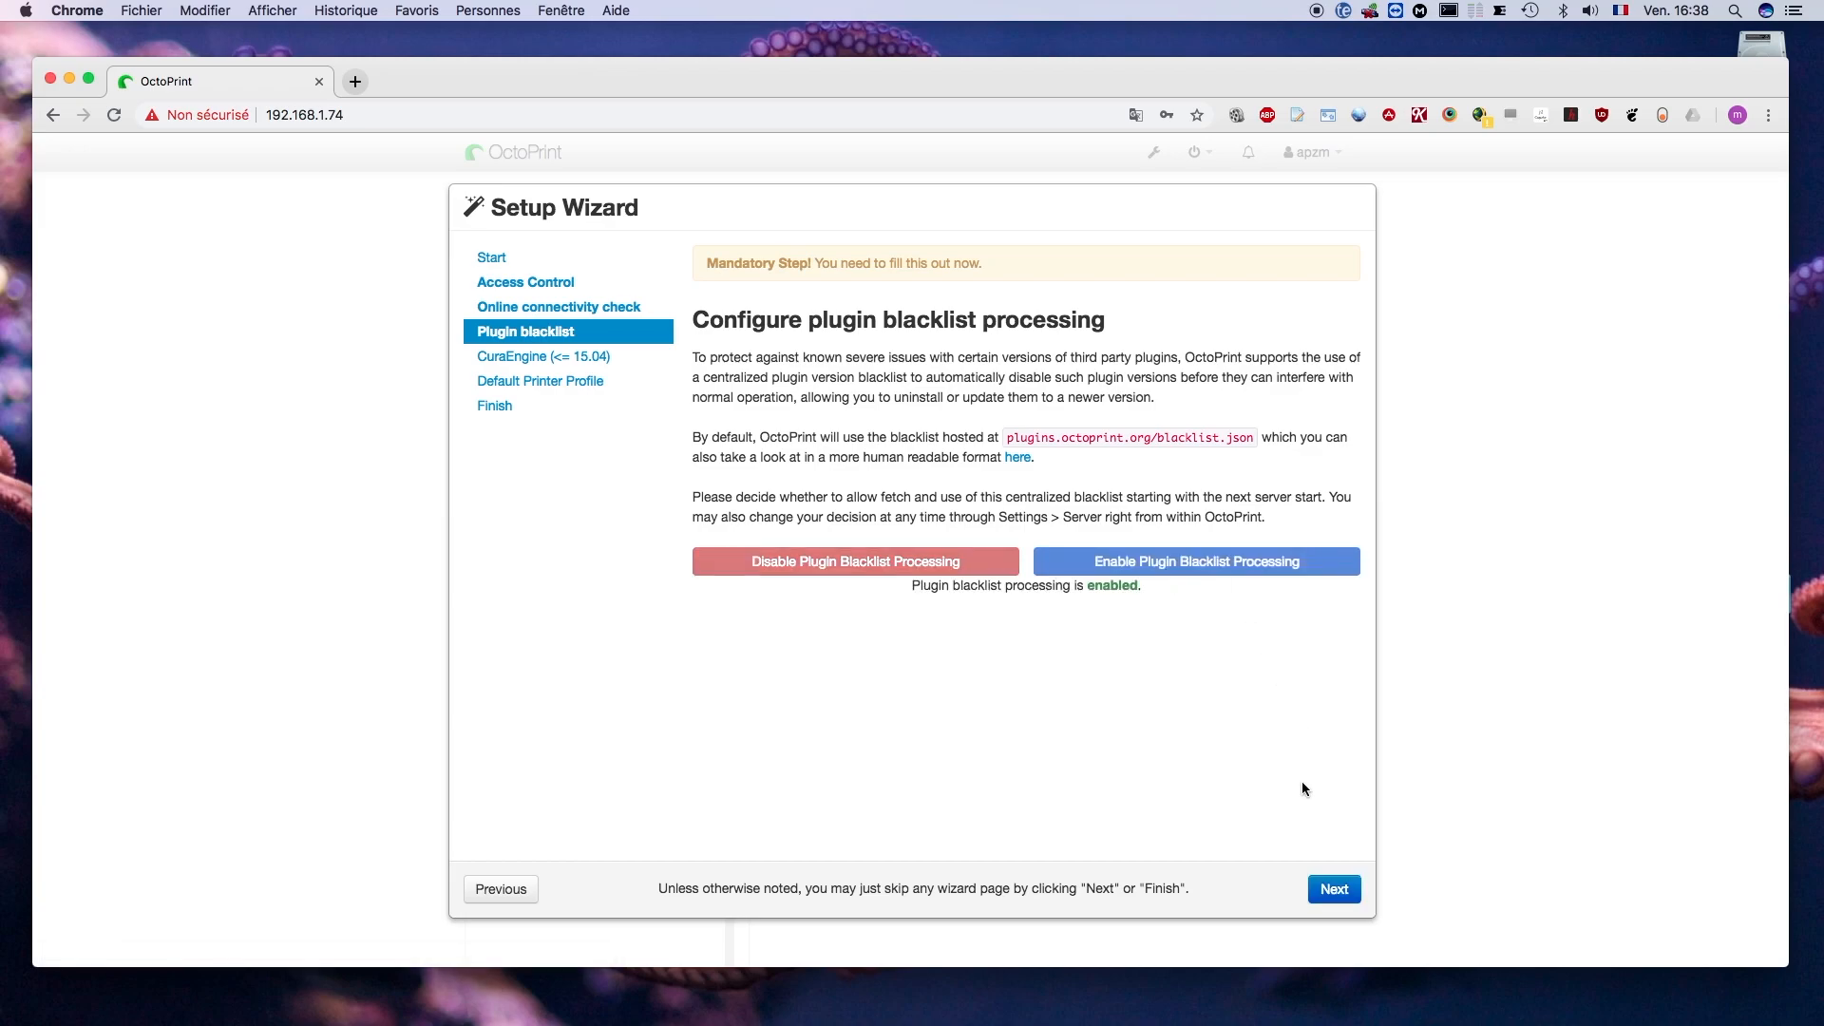
left_click(1342, 893)
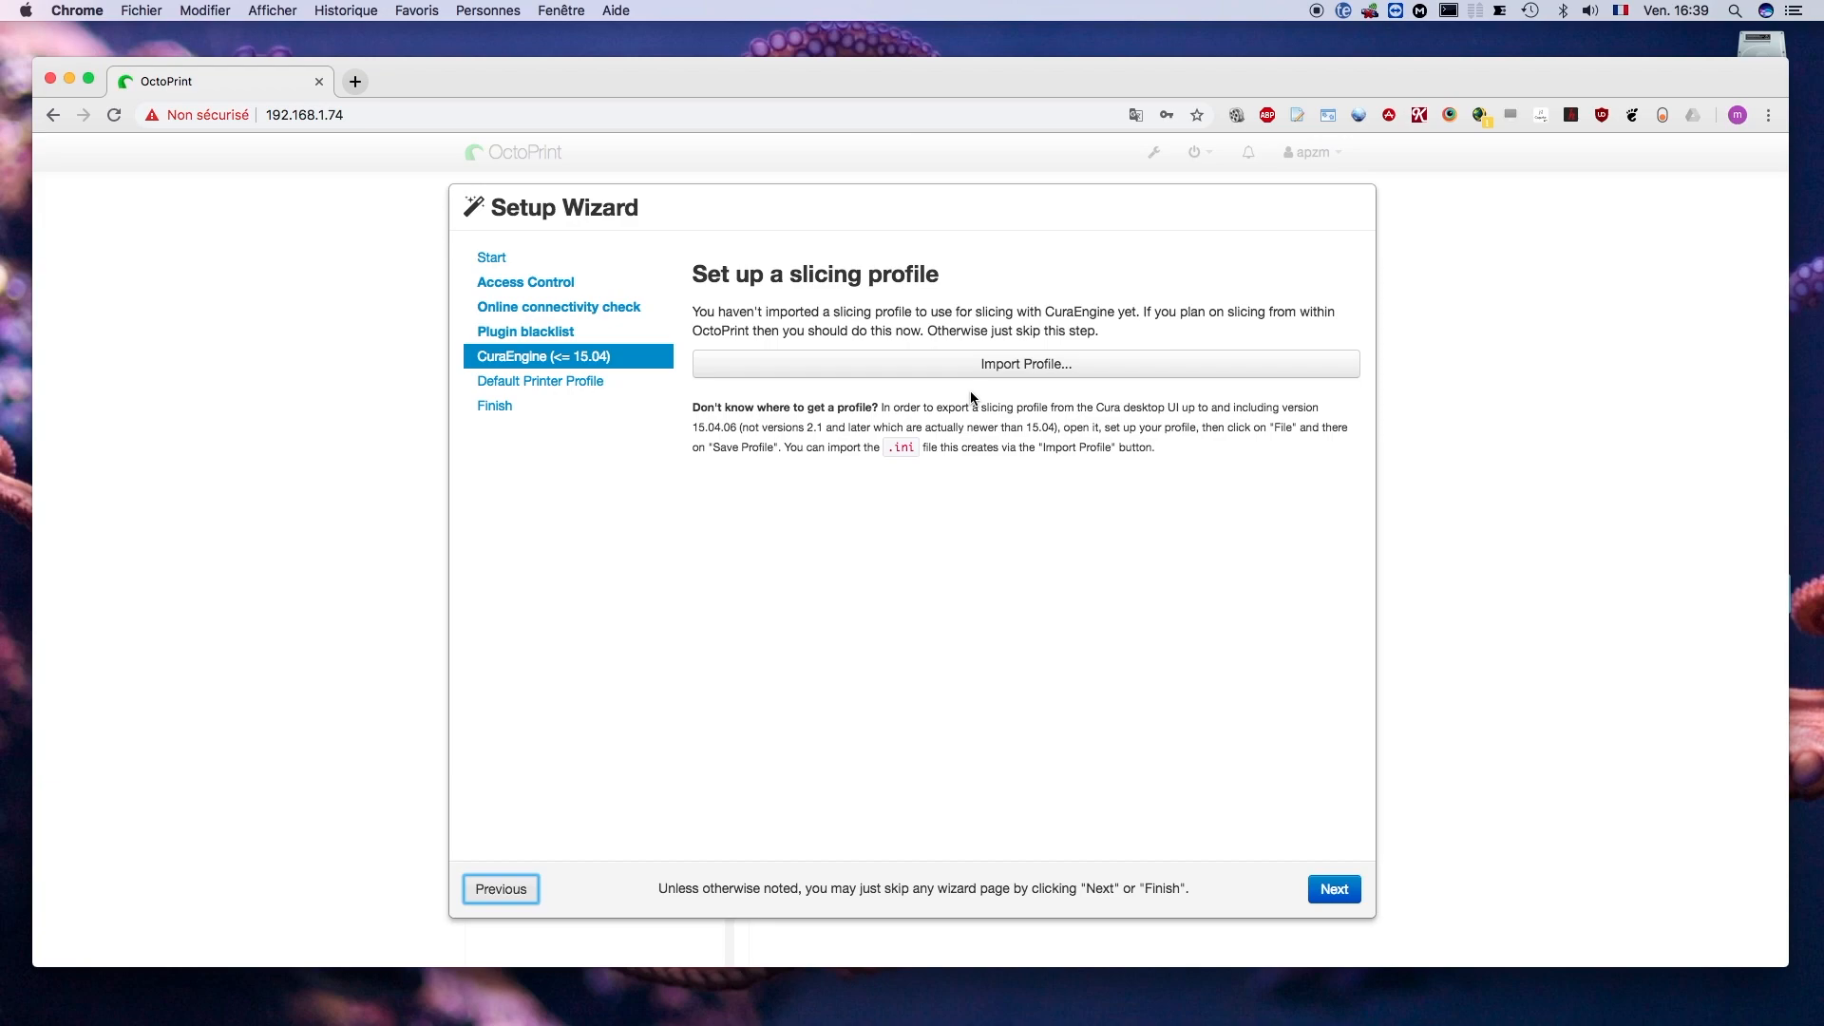
- Skip the CuraEngine slicing profile import and name the default printer profile ALFAWISE U20
left_click(1334, 889)
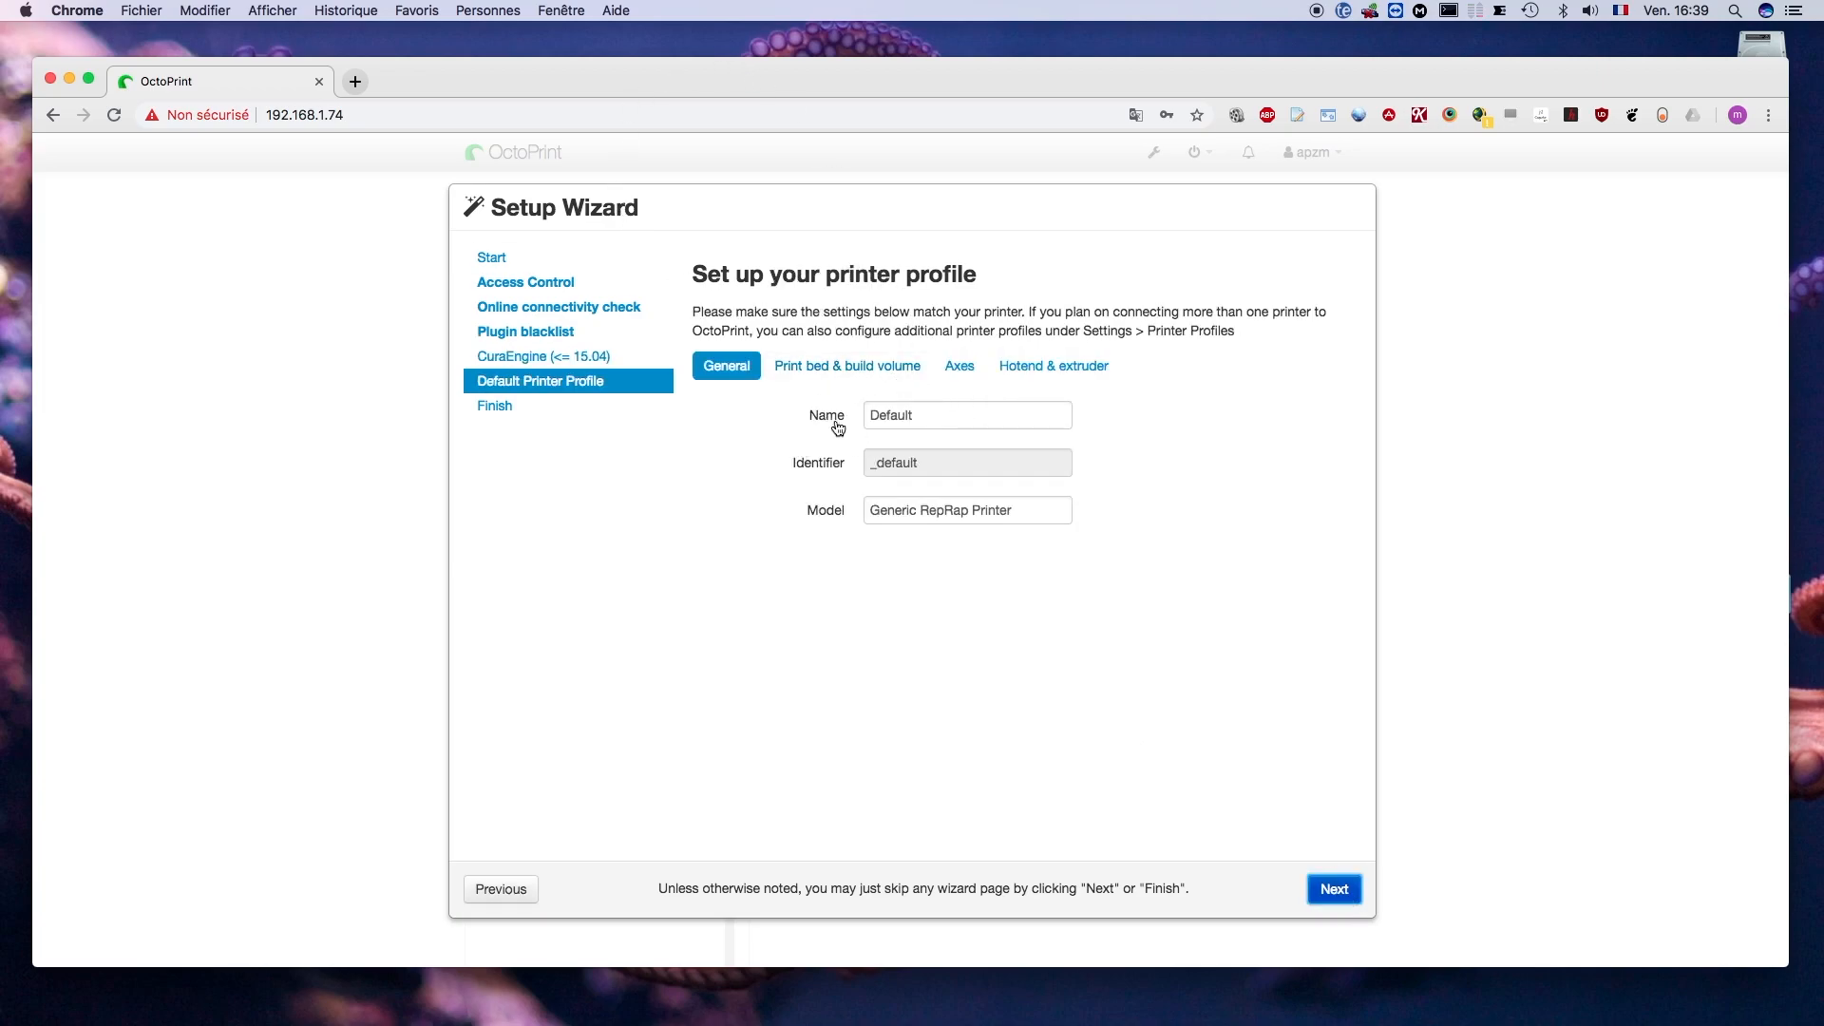
double_click(920, 414)
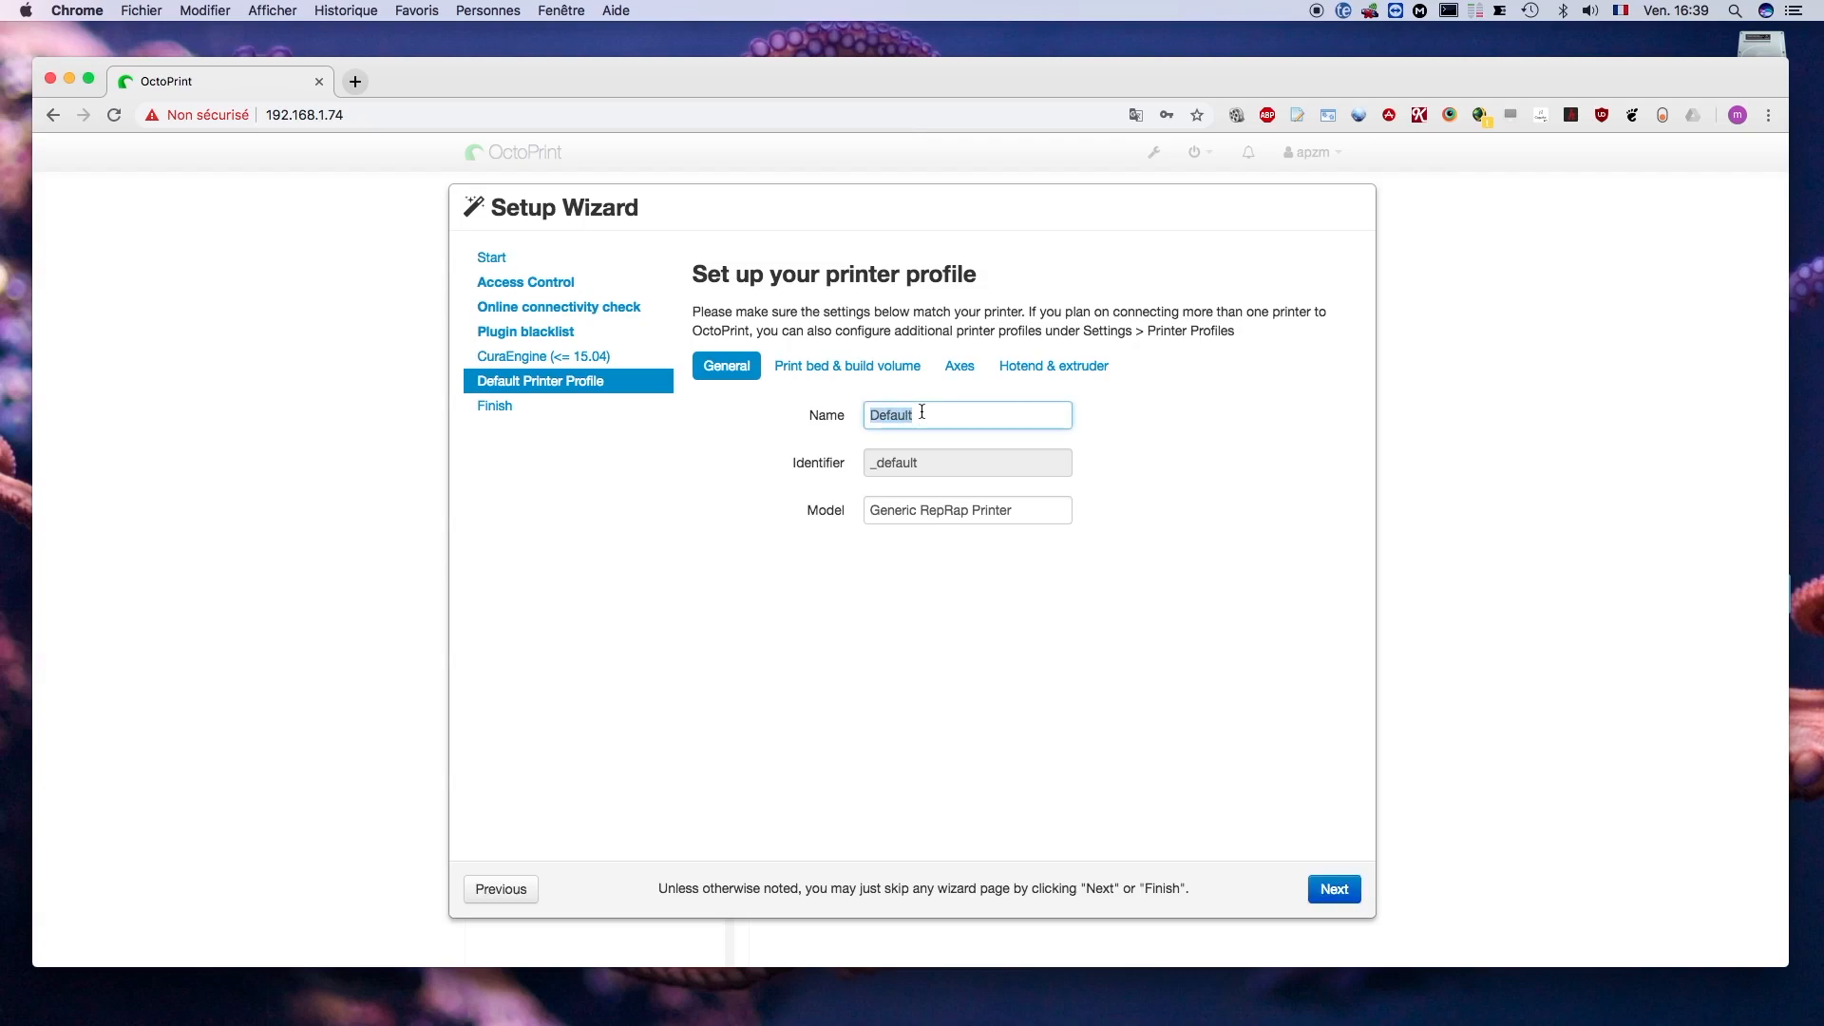
type("al")
key("BackSpace")
key("BackSpace")
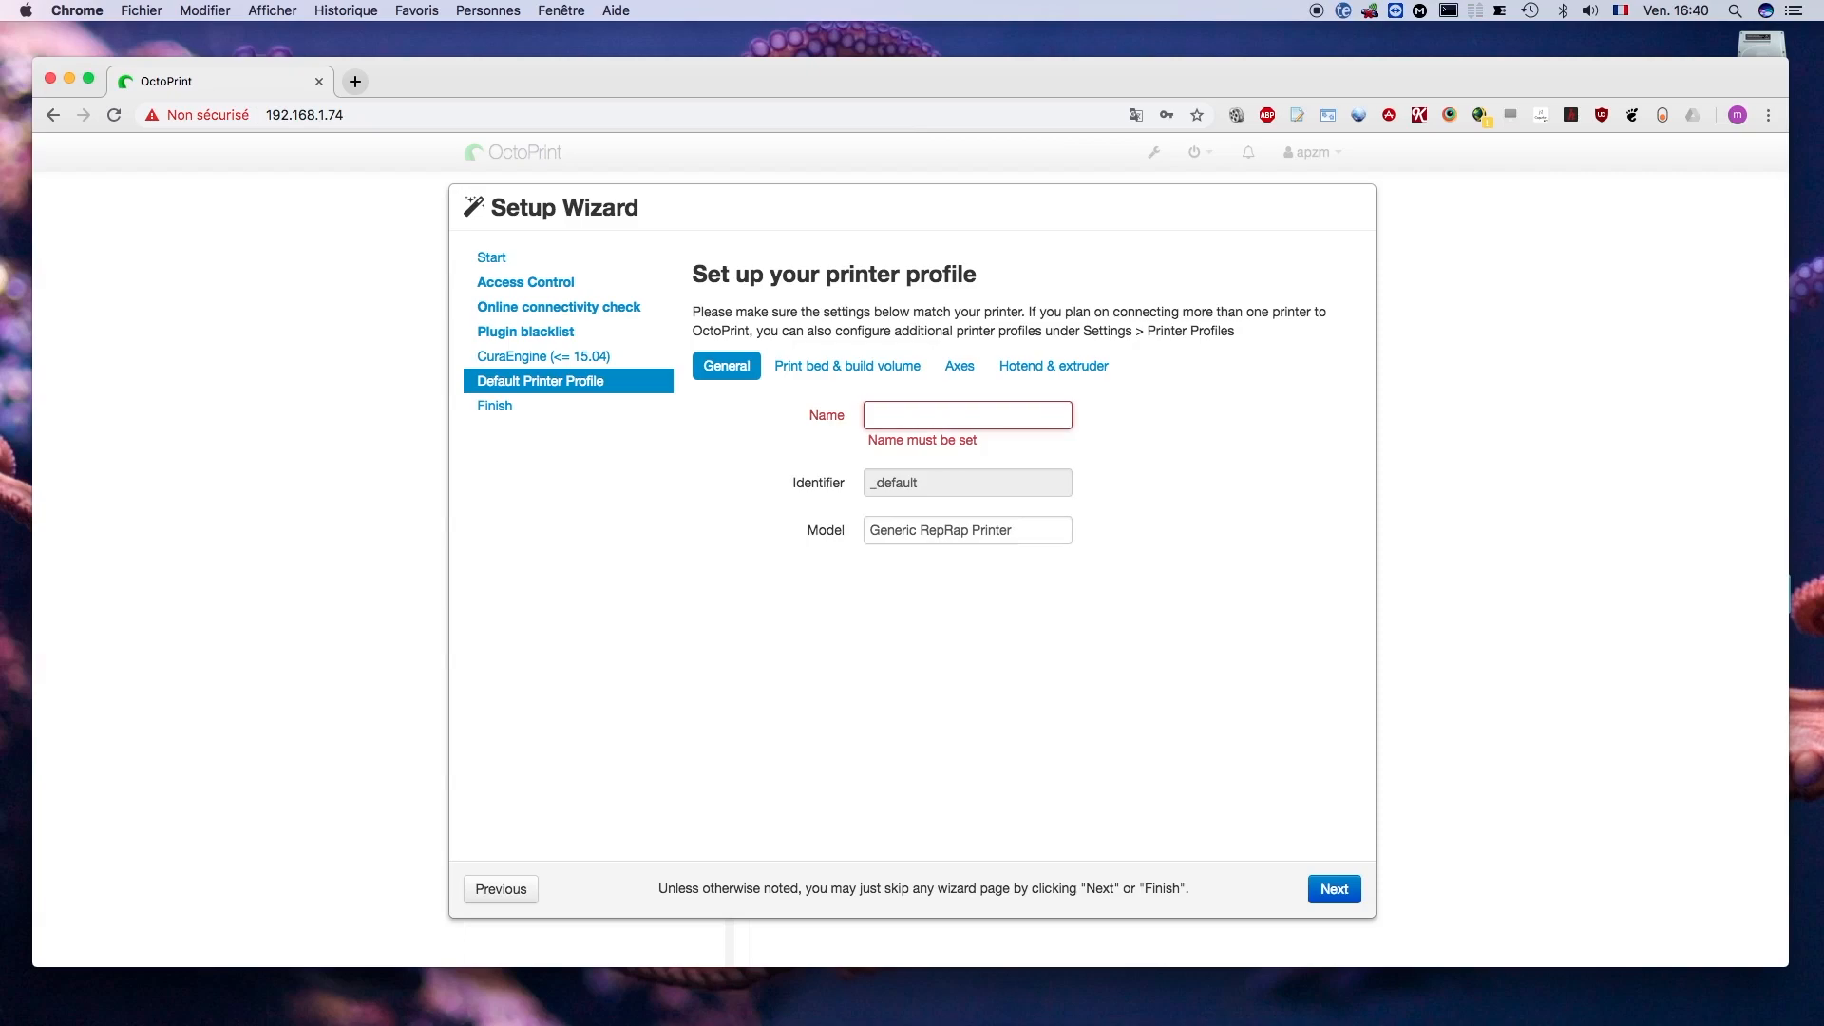
type("AL")
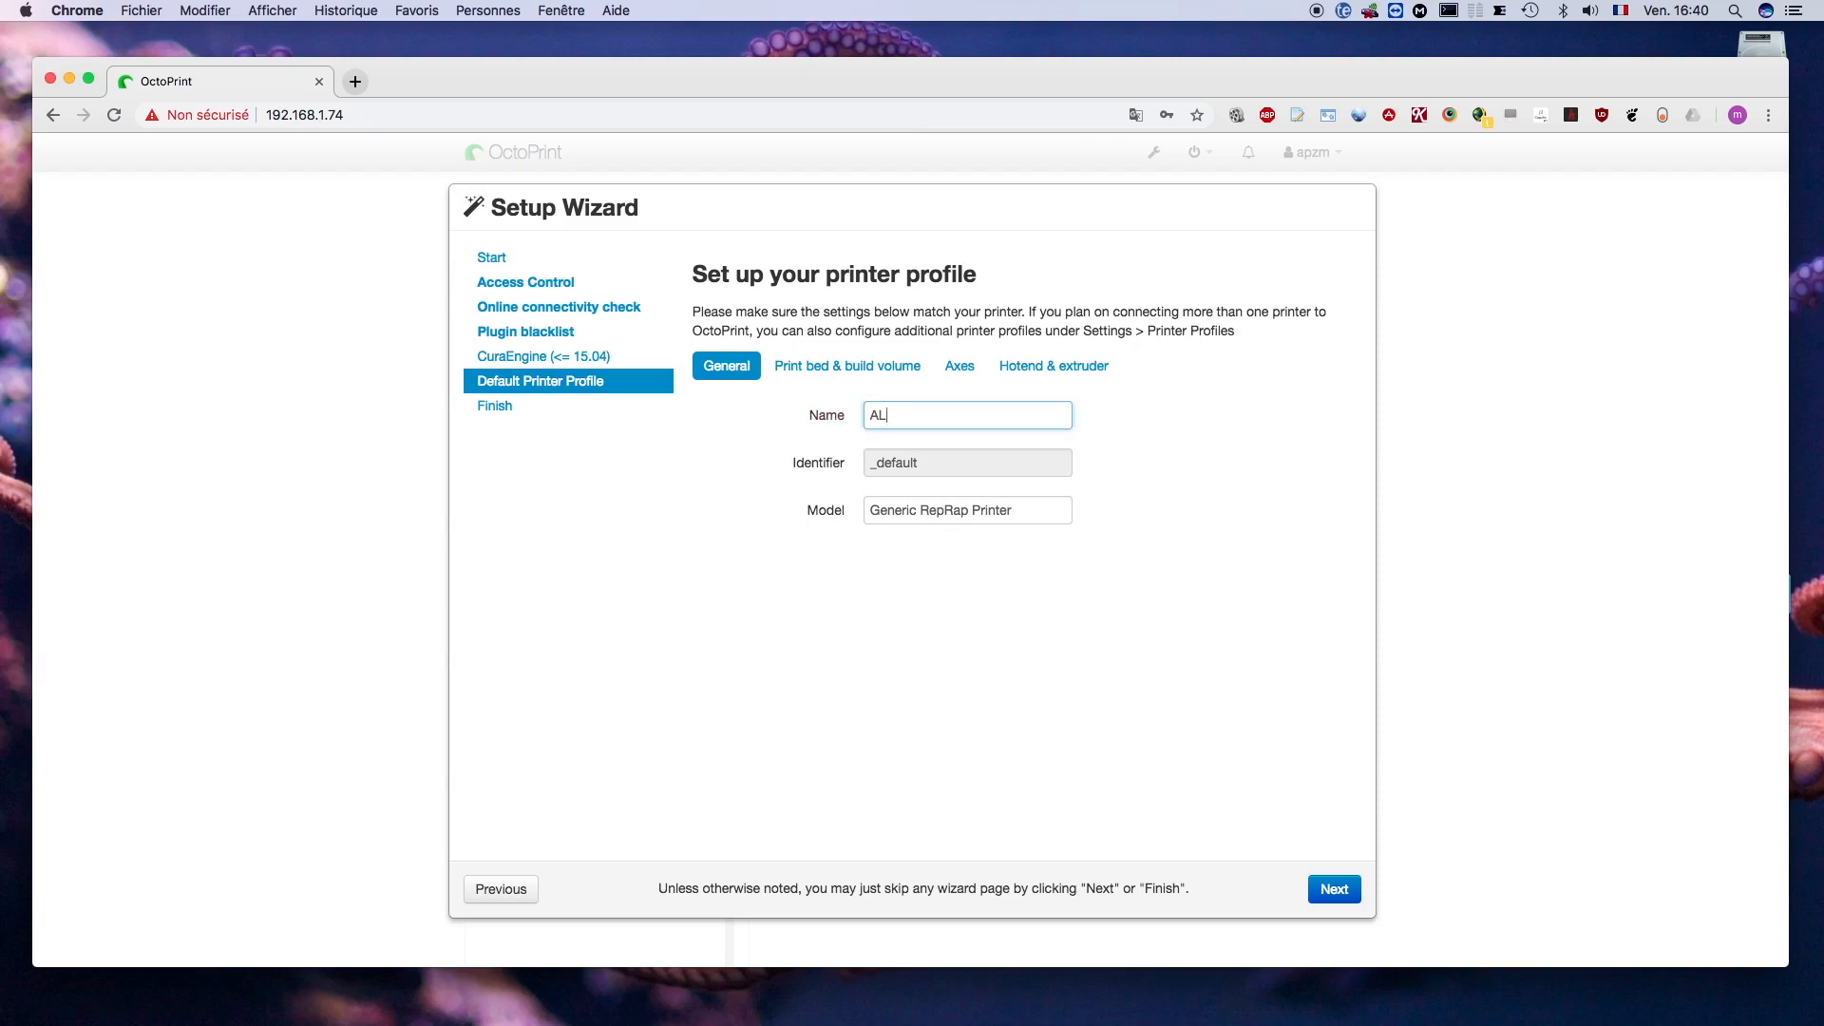
type("FAWISE U20")
- Replace the printer profile's model with U20
left_click(953, 511)
left_click_drag(1029, 513, 862, 516)
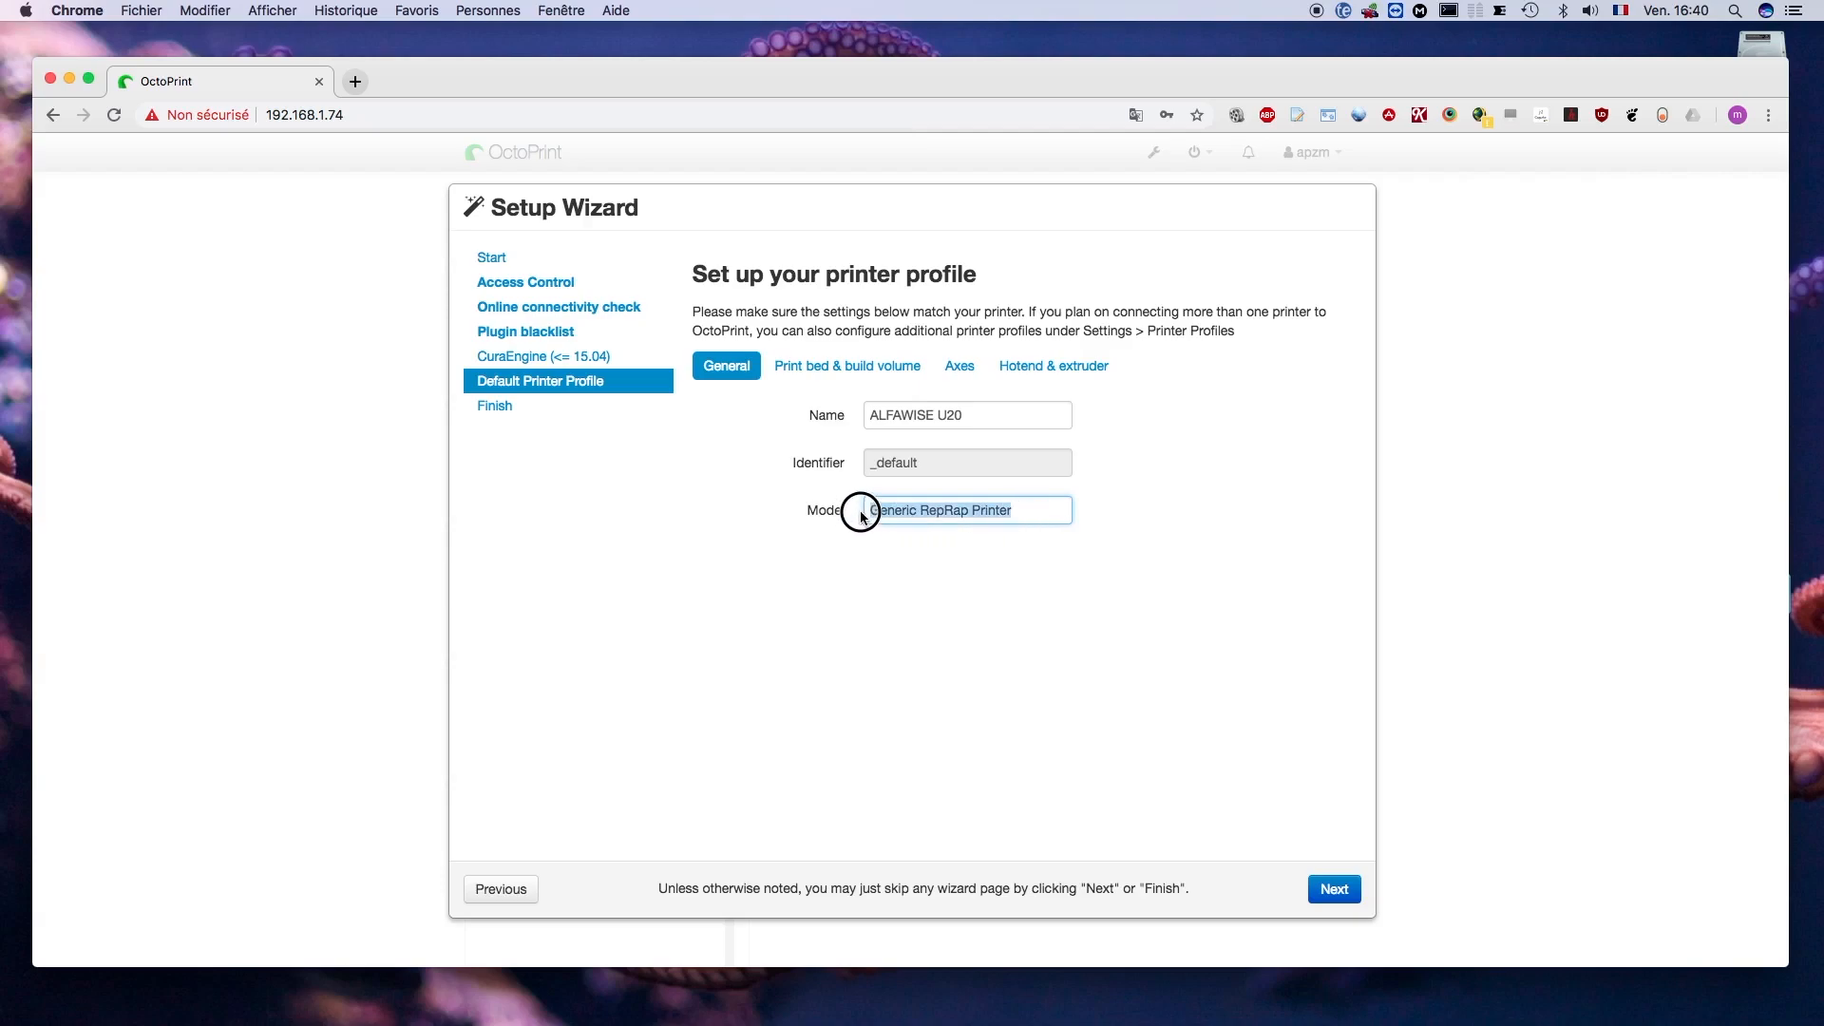
type("U")
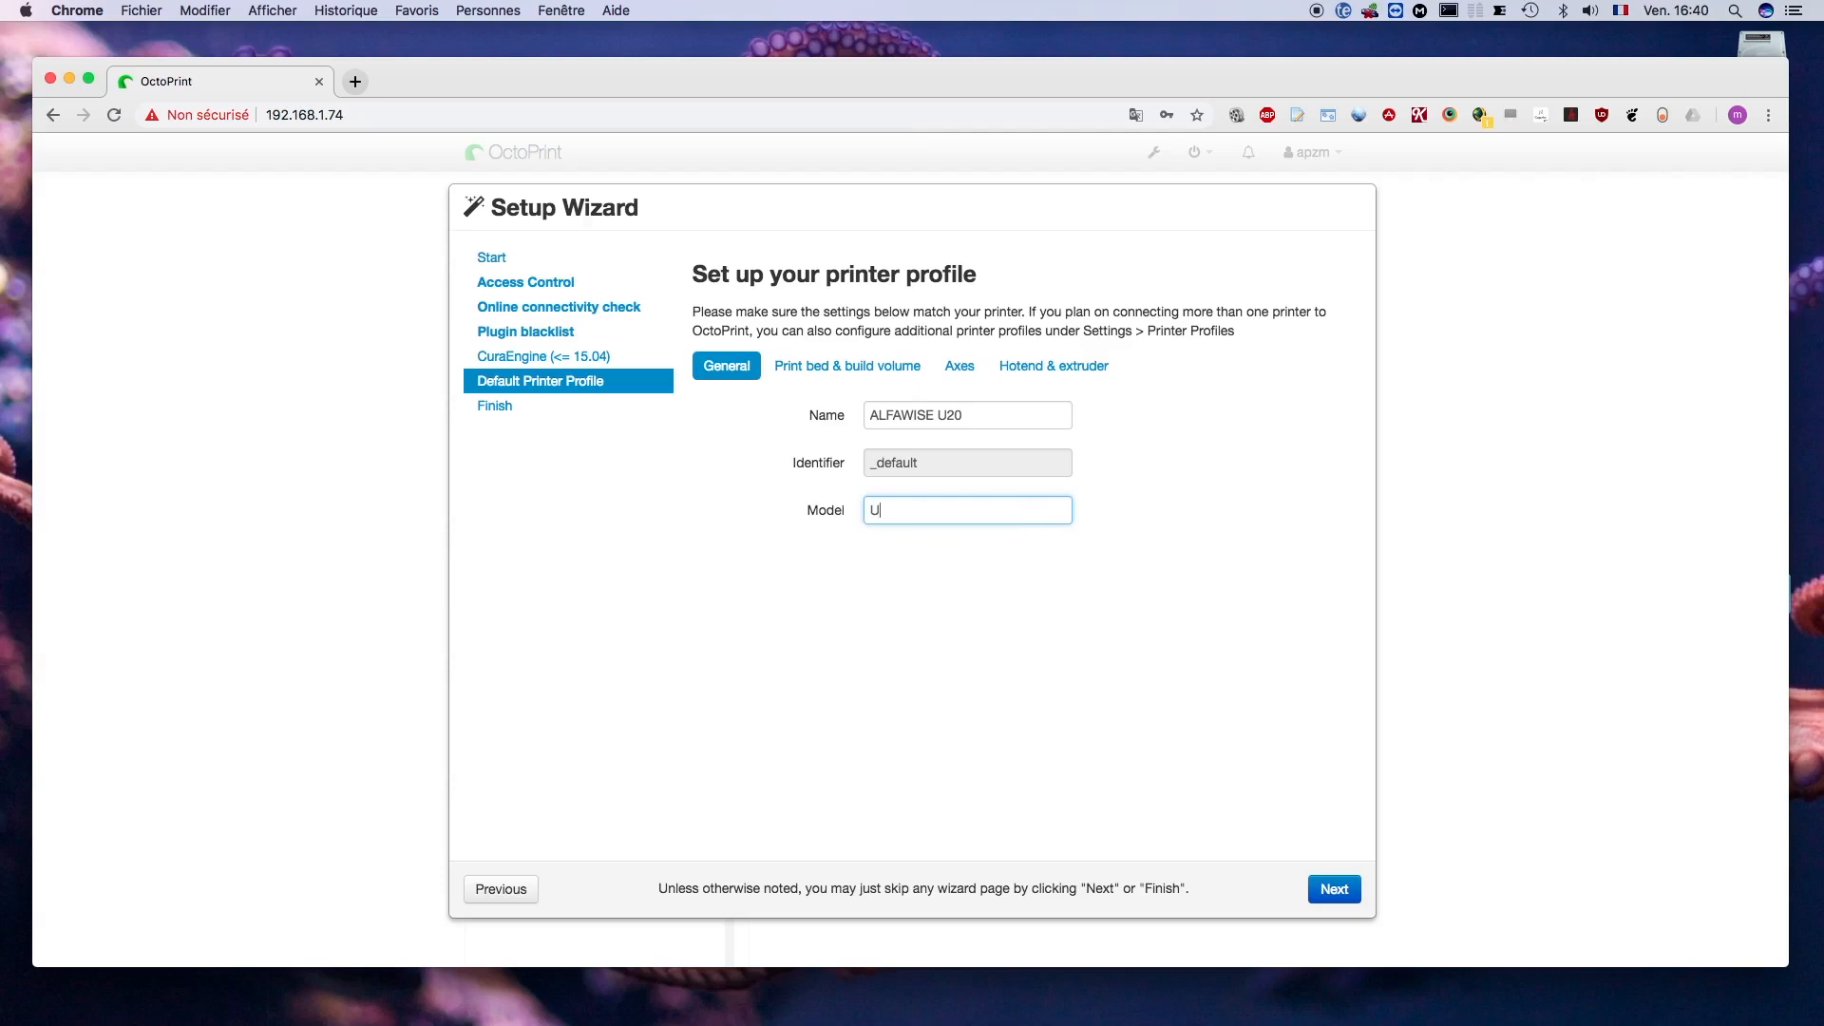
type("20")
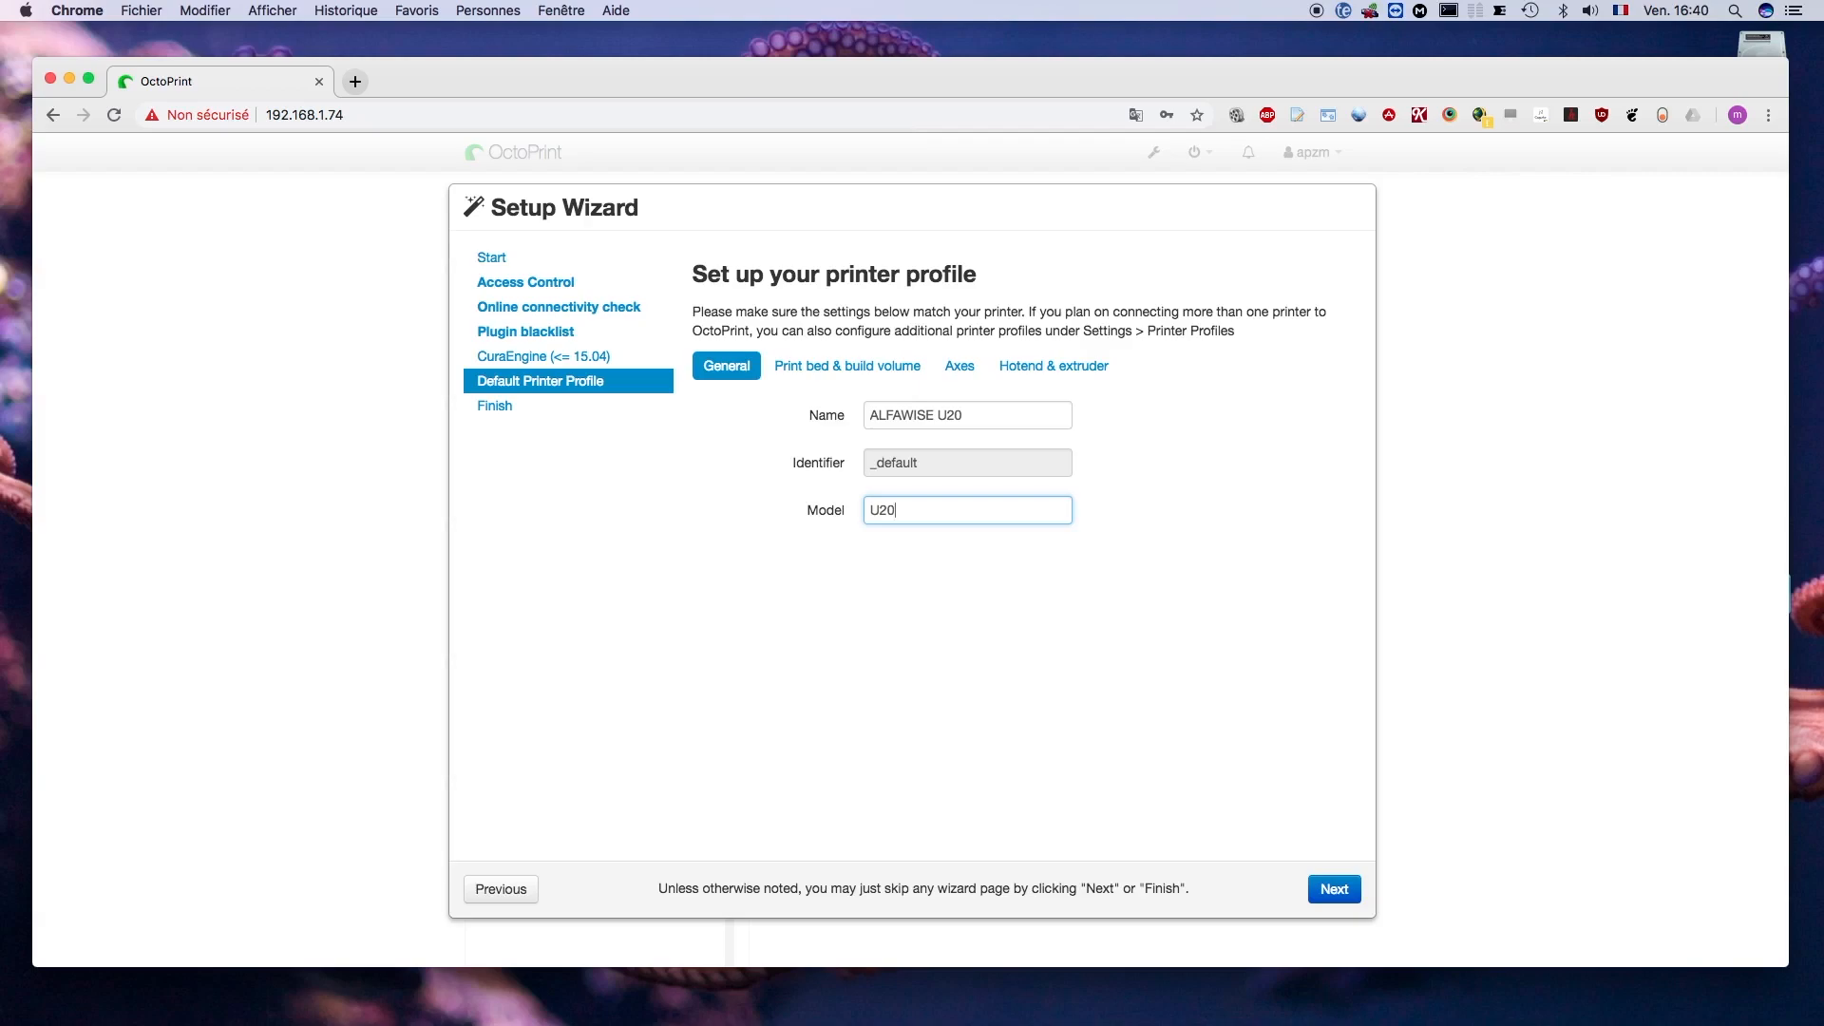
- Keep the print bed's origin at Lower Left in the default printer profile
left_click(850, 371)
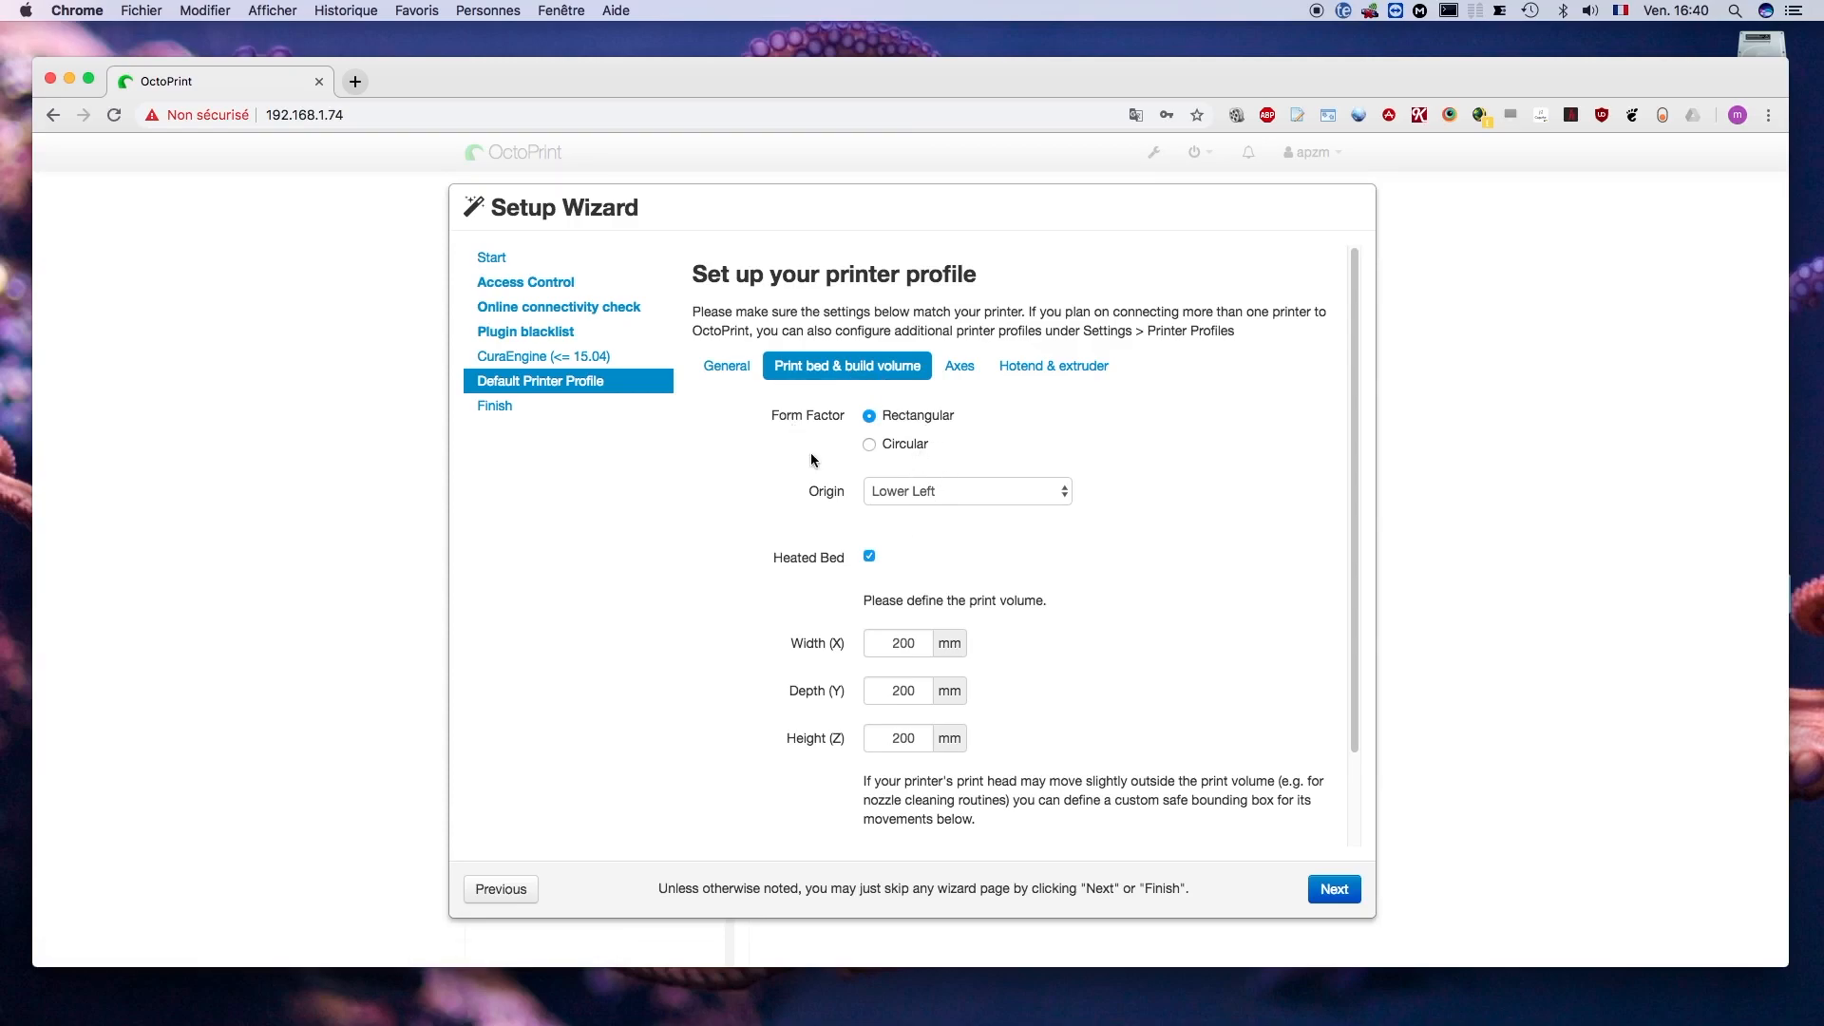
left_click(934, 496)
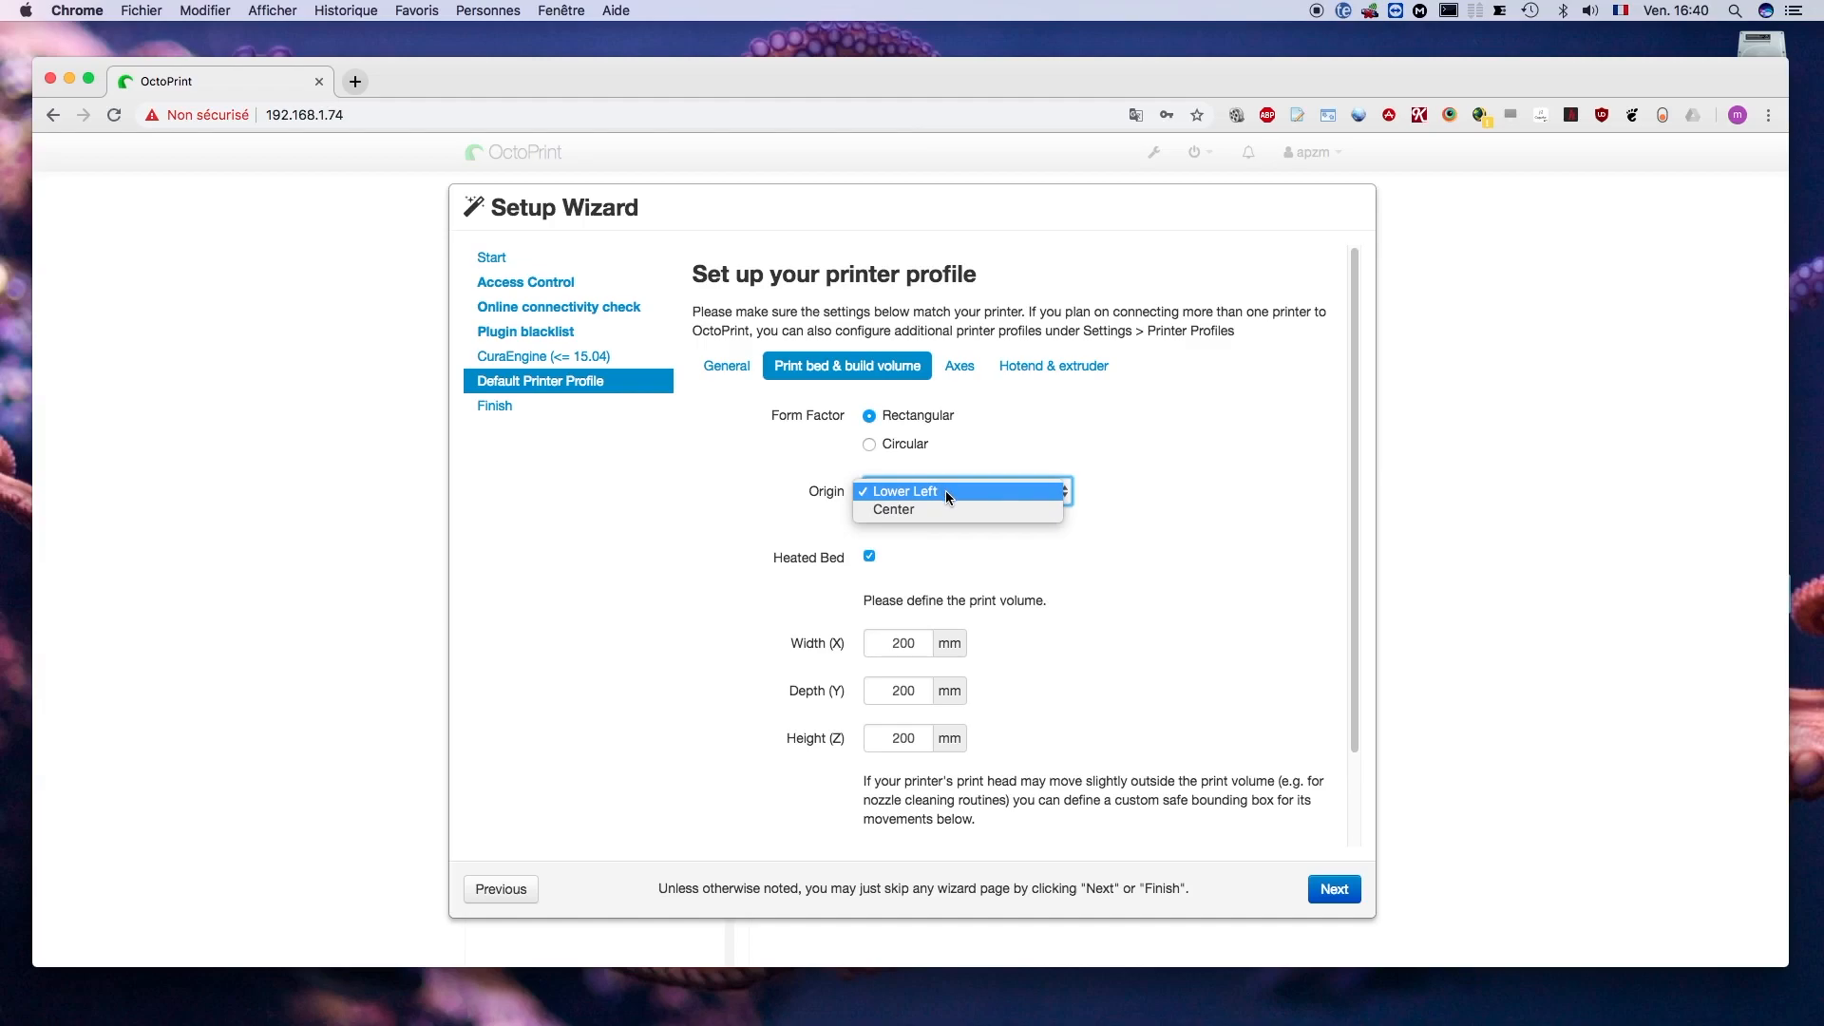
left_click(947, 496)
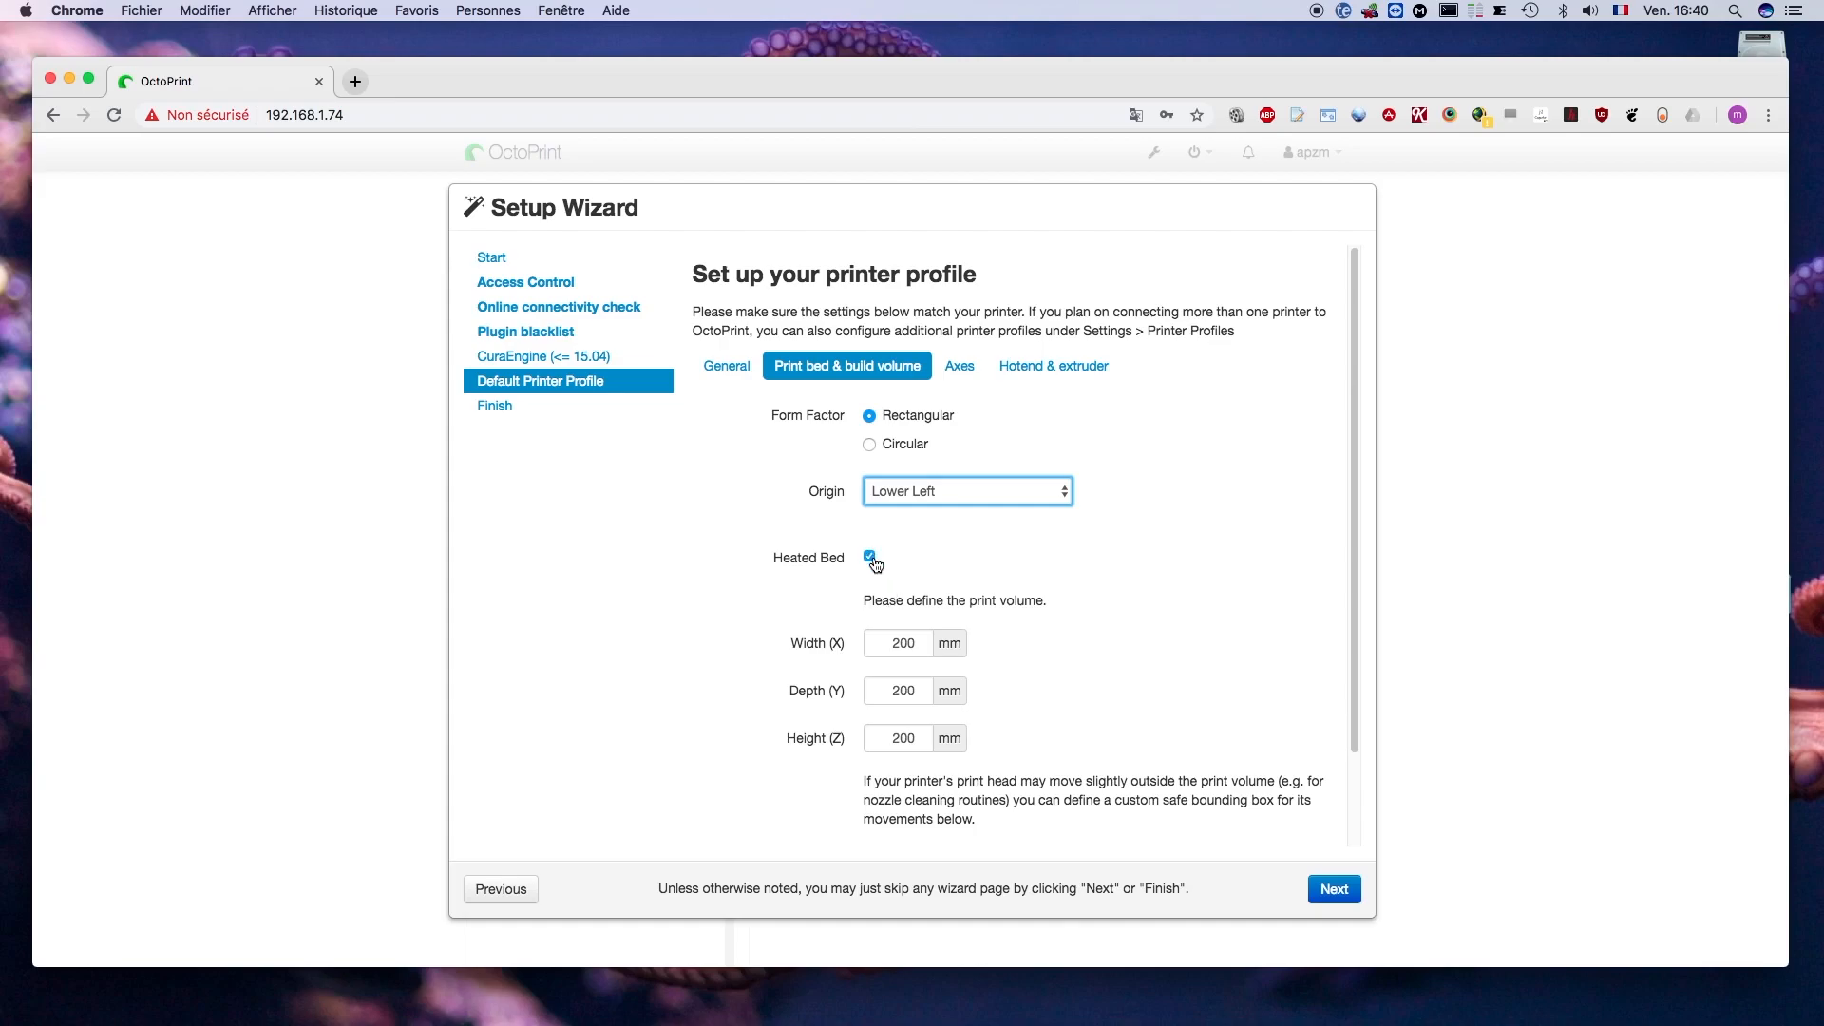
- Set the print volume to 300 mm width (X), 300 mm depth (Y) and 400 mm height (Z)
left_click(890, 642)
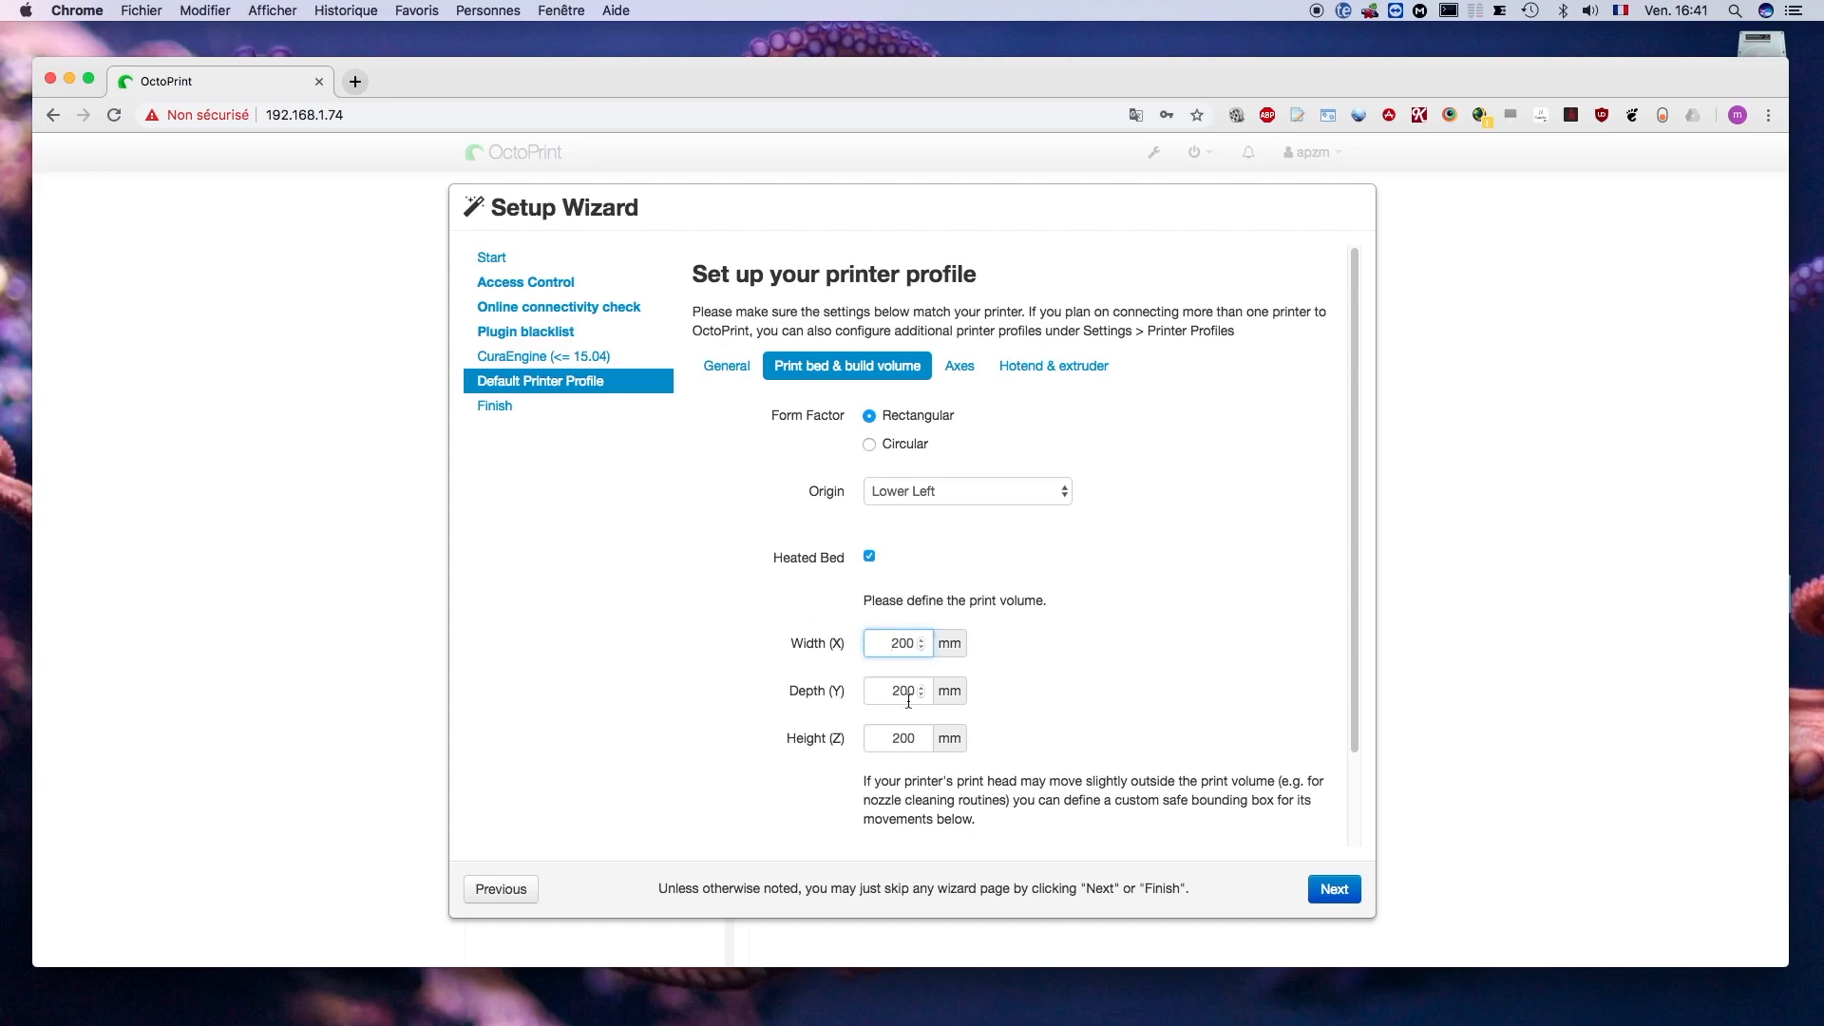
left_click_drag(890, 644, 917, 645)
type("300")
left_click_drag(896, 690, 910, 685)
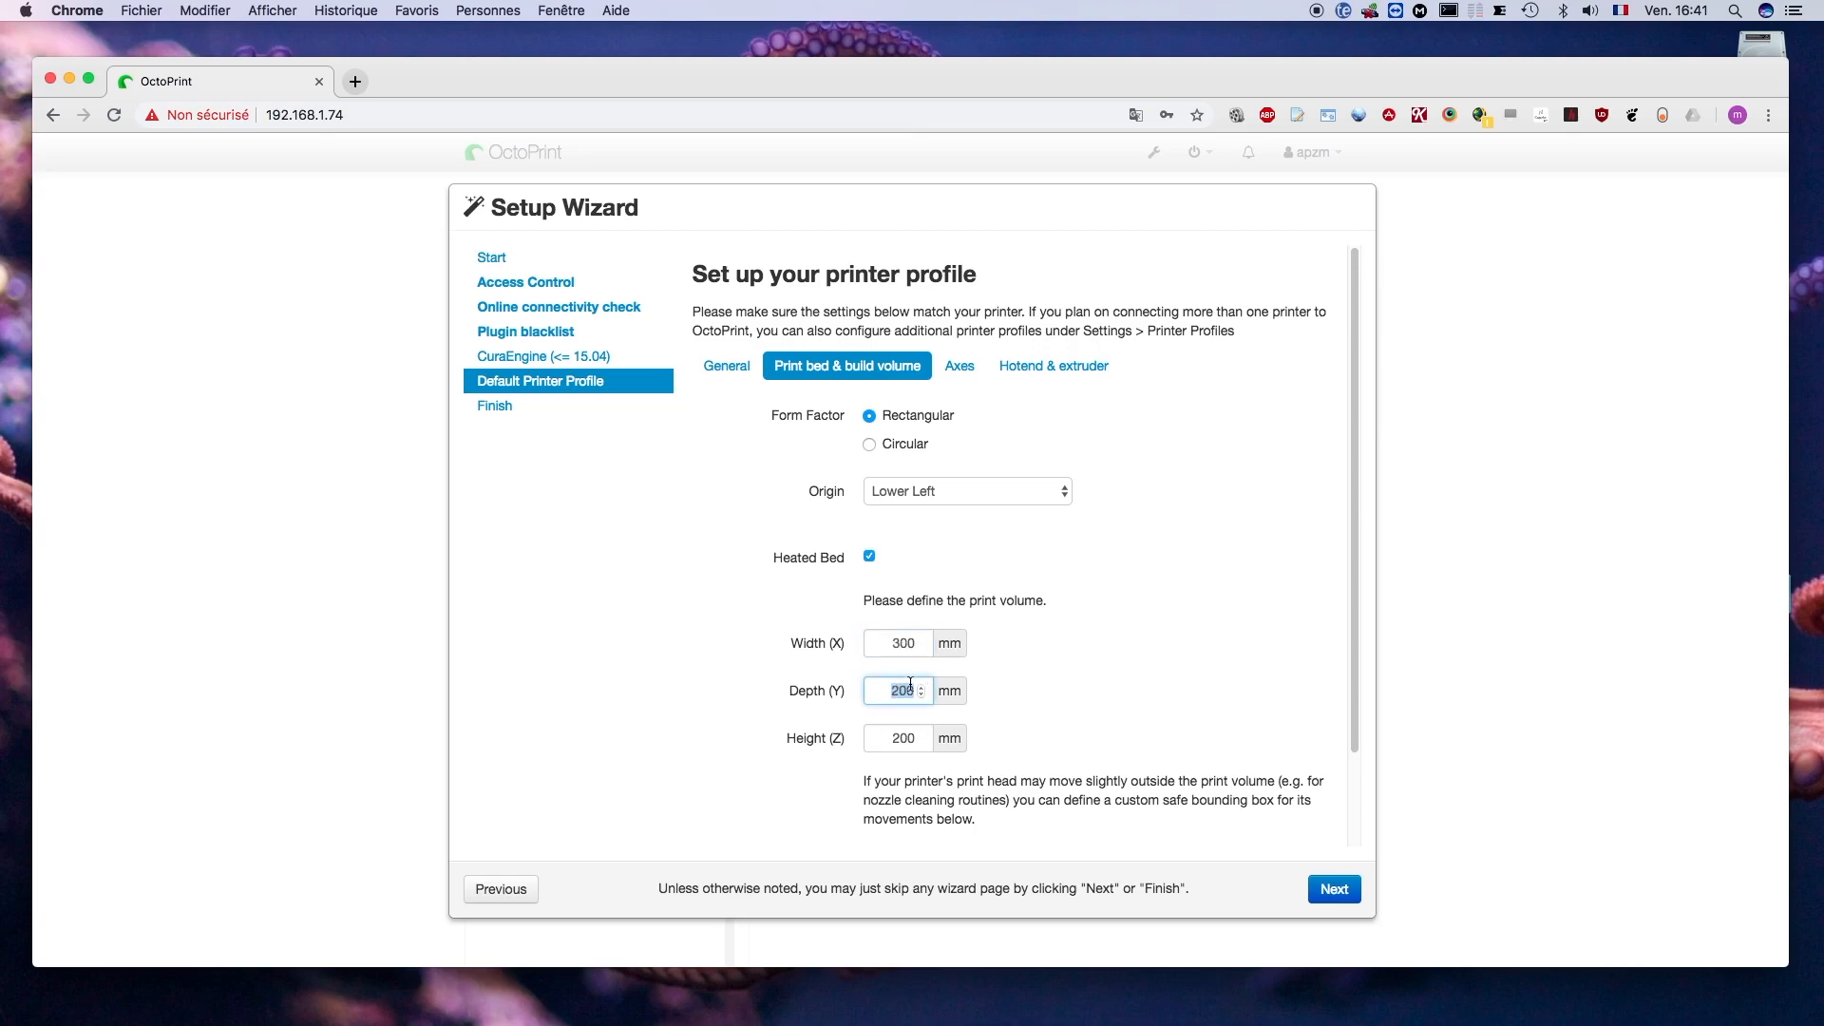
type("300")
left_click(899, 737)
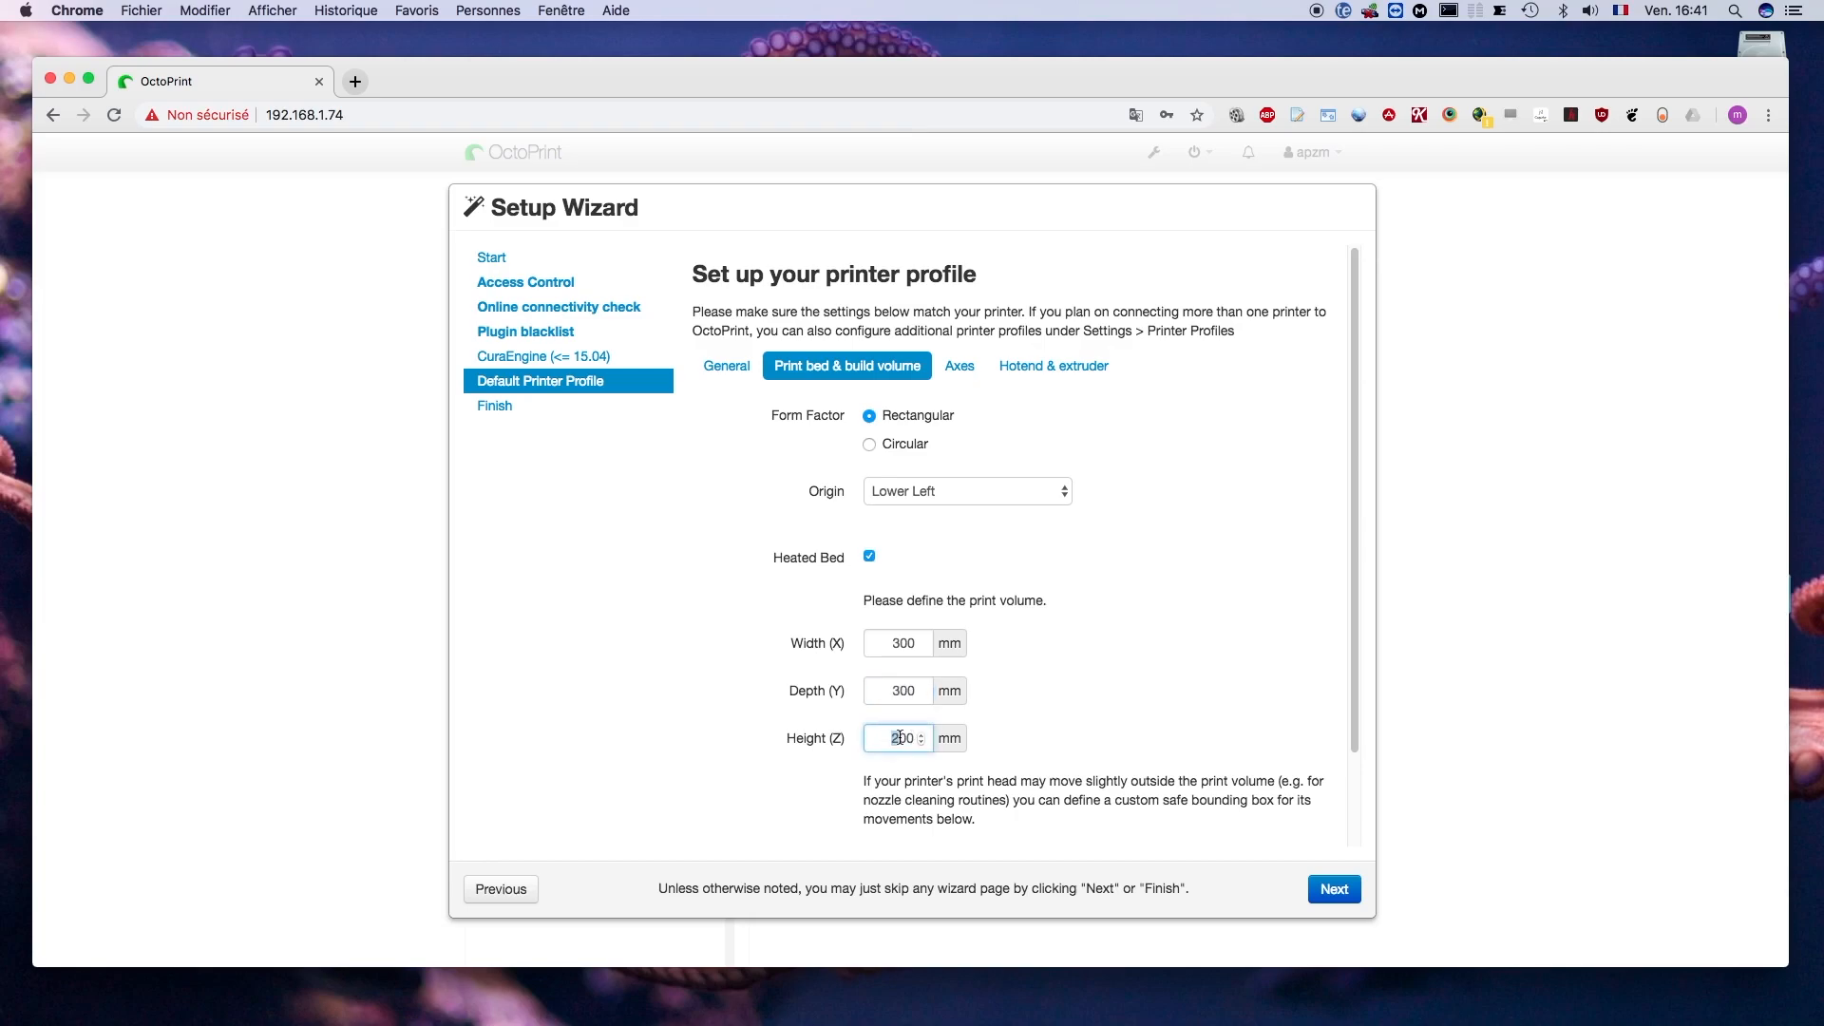
type("4")
- Review the axes and hotend settings, keeping their preset values, and finish the Setup Wizard
left_click(960, 375)
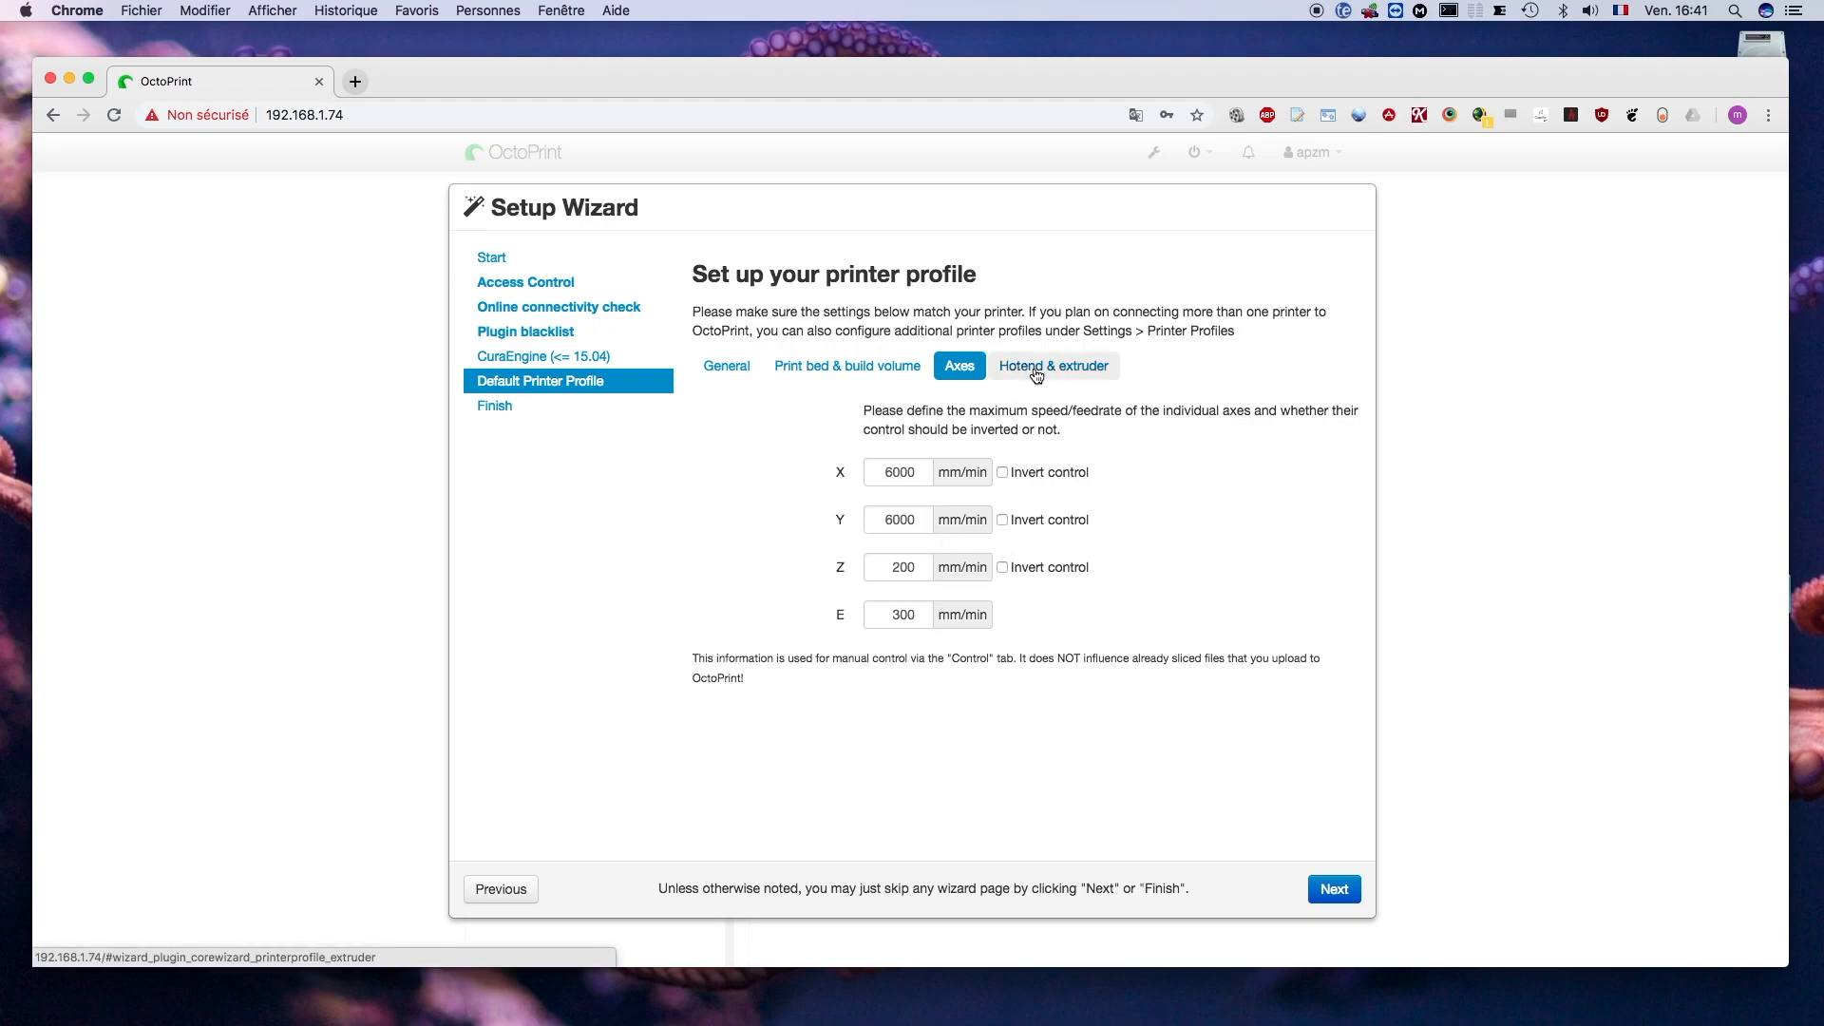
left_click(1036, 373)
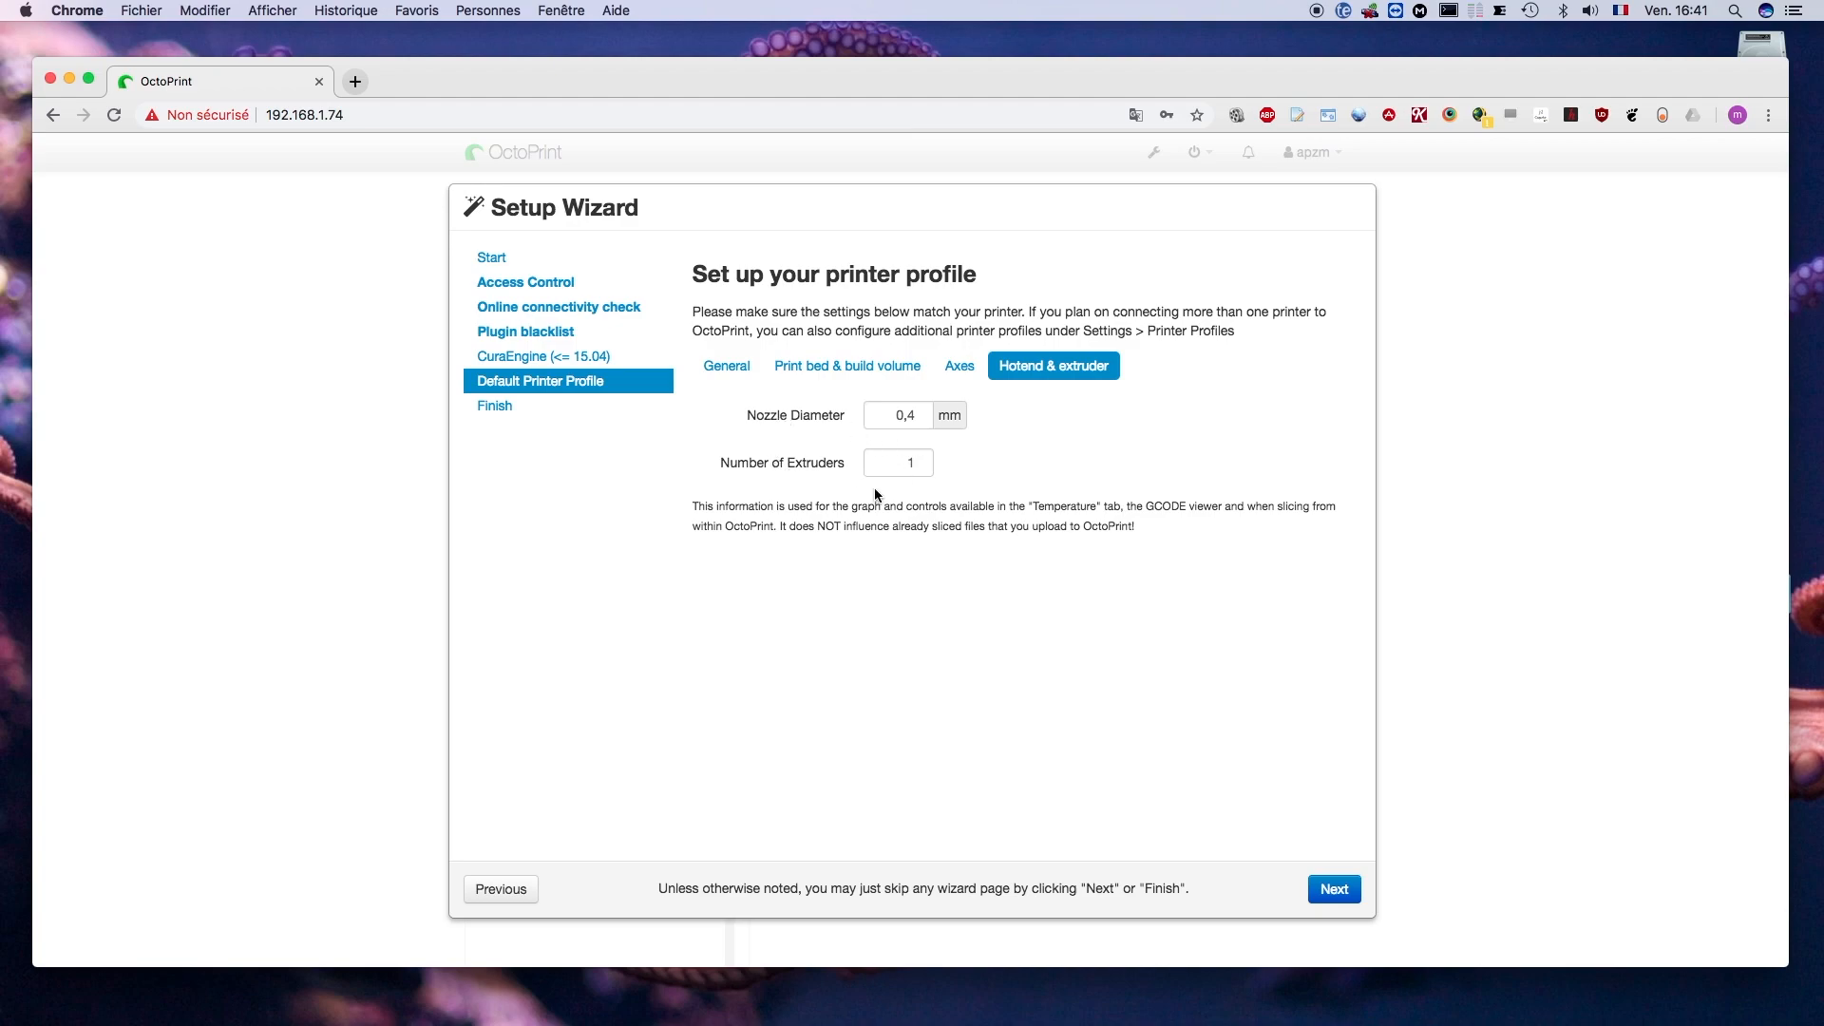
left_click(1328, 893)
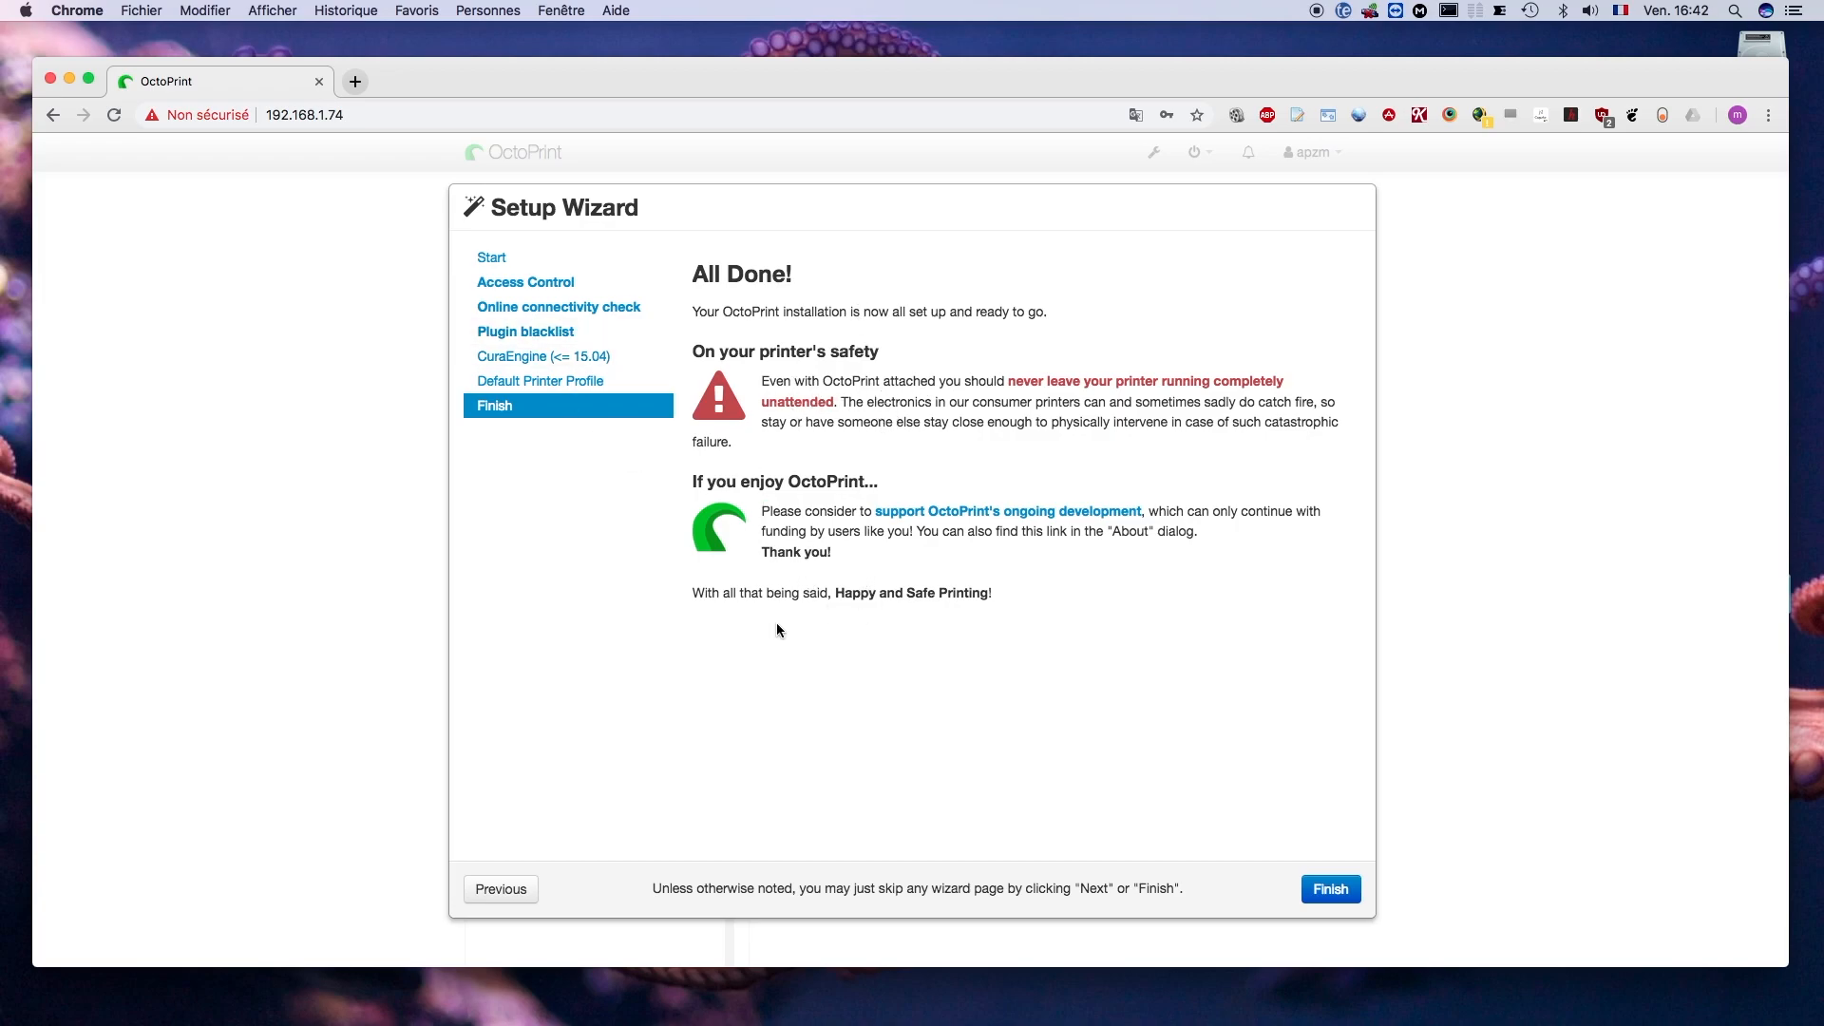
left_click(1342, 895)
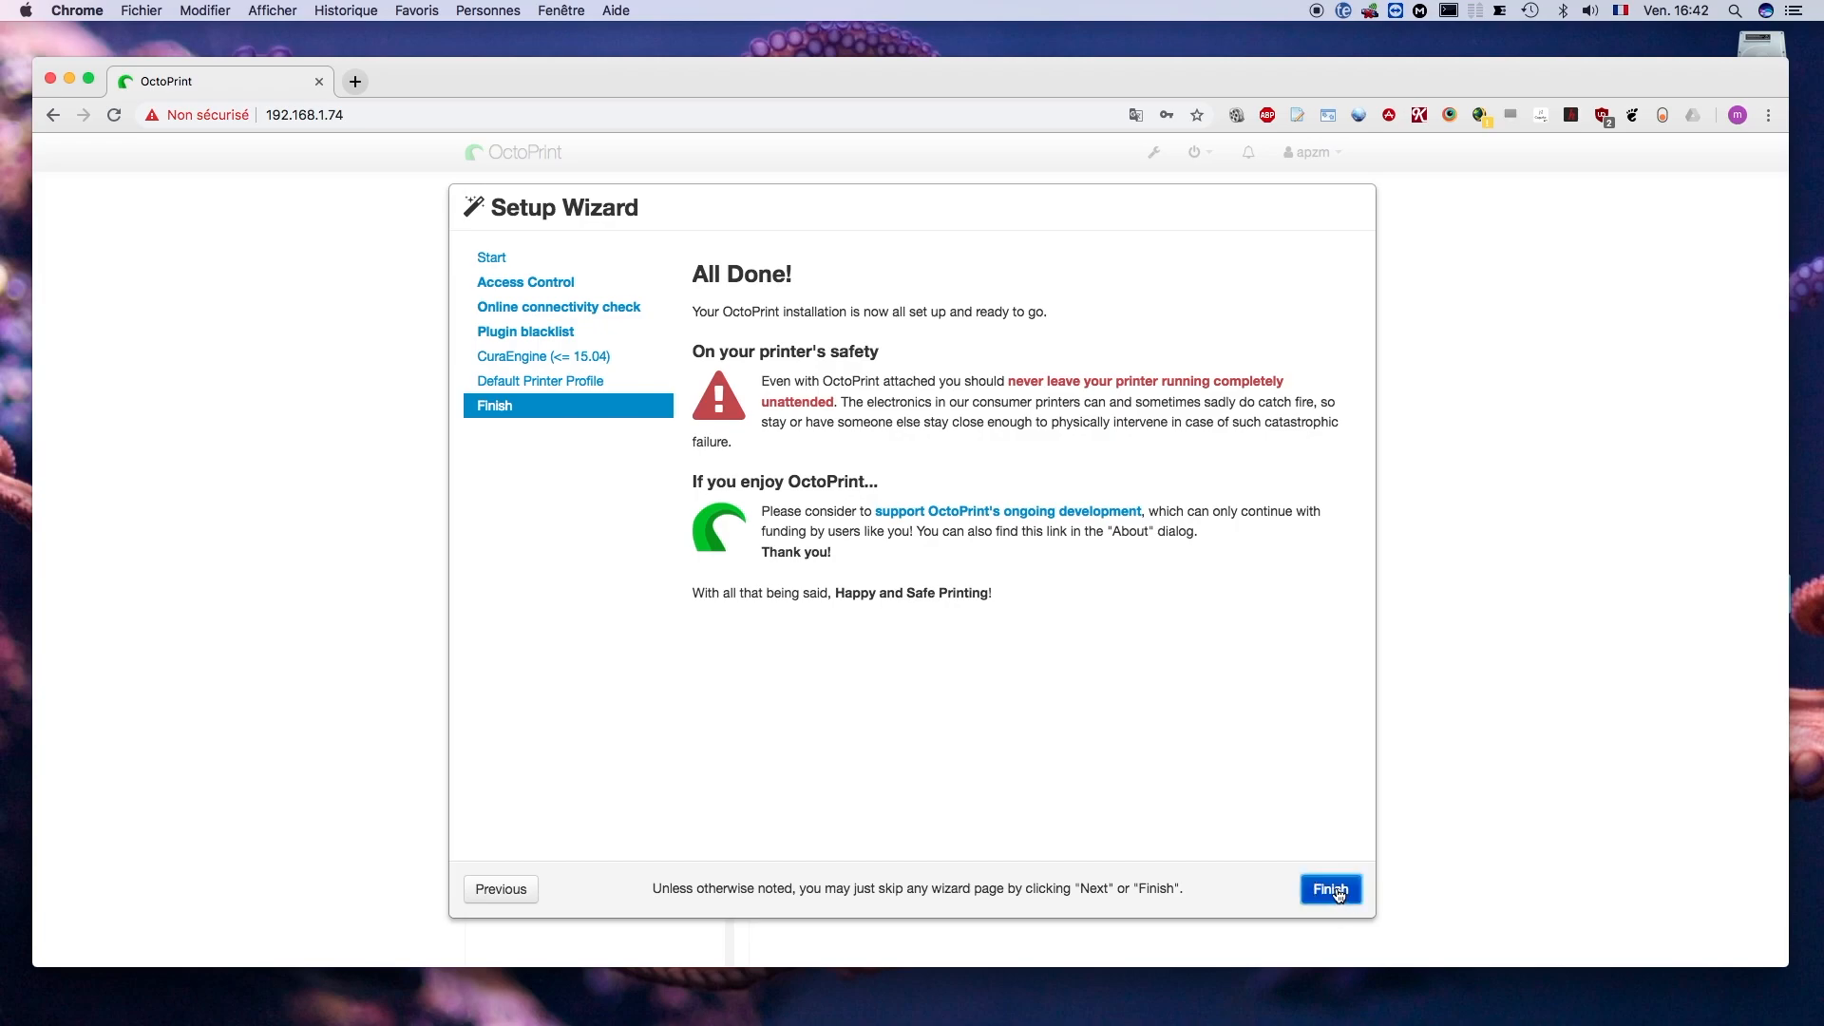